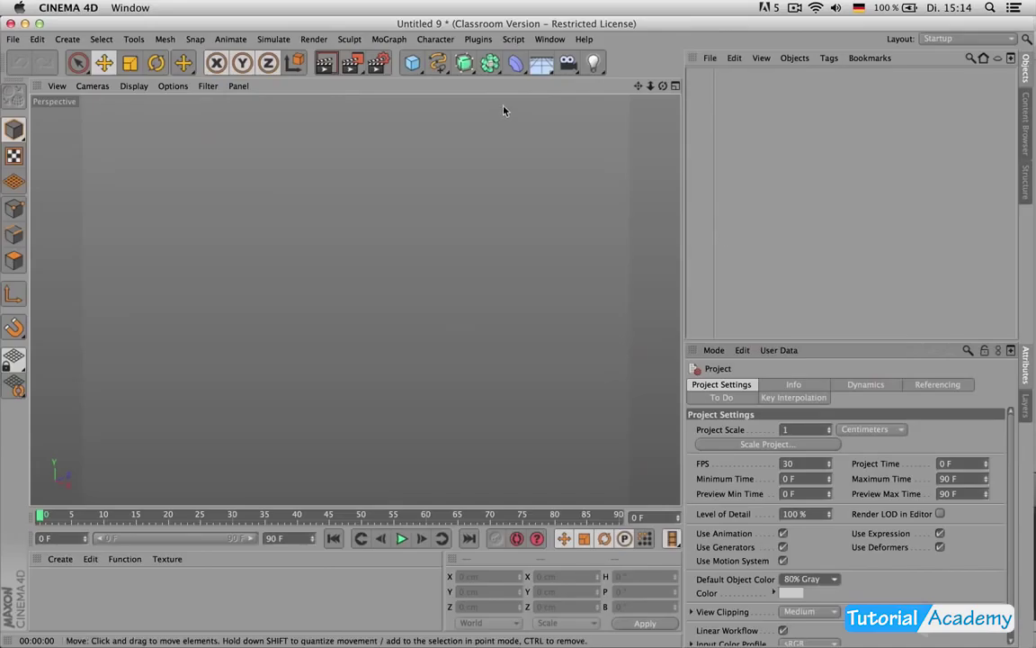
Step: Add a Polygon primitive to the empty scene
left_click(412, 62)
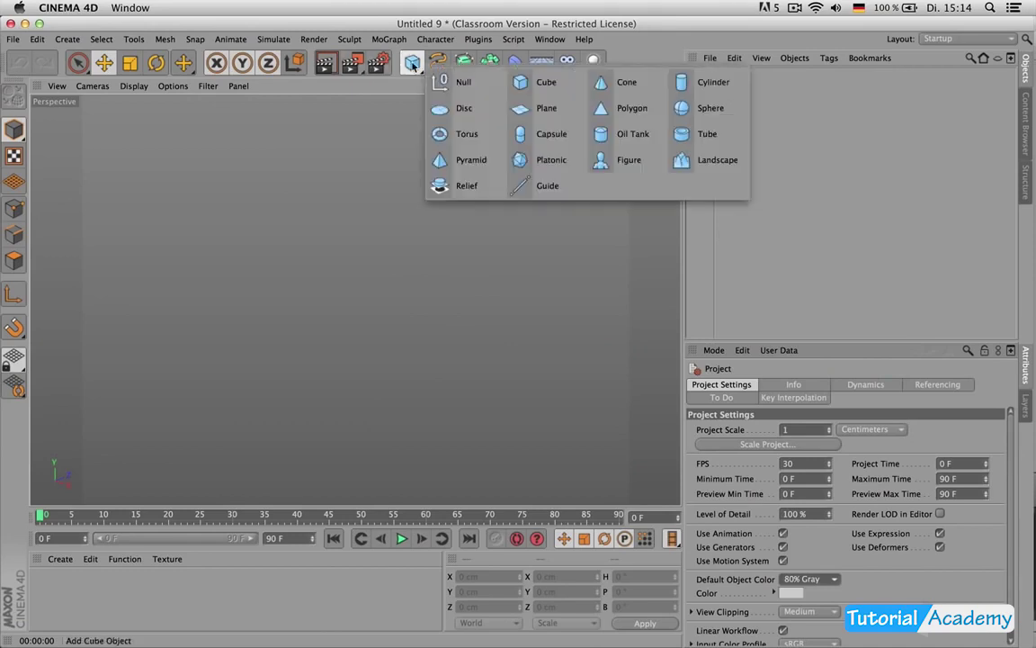
left_click(634, 109)
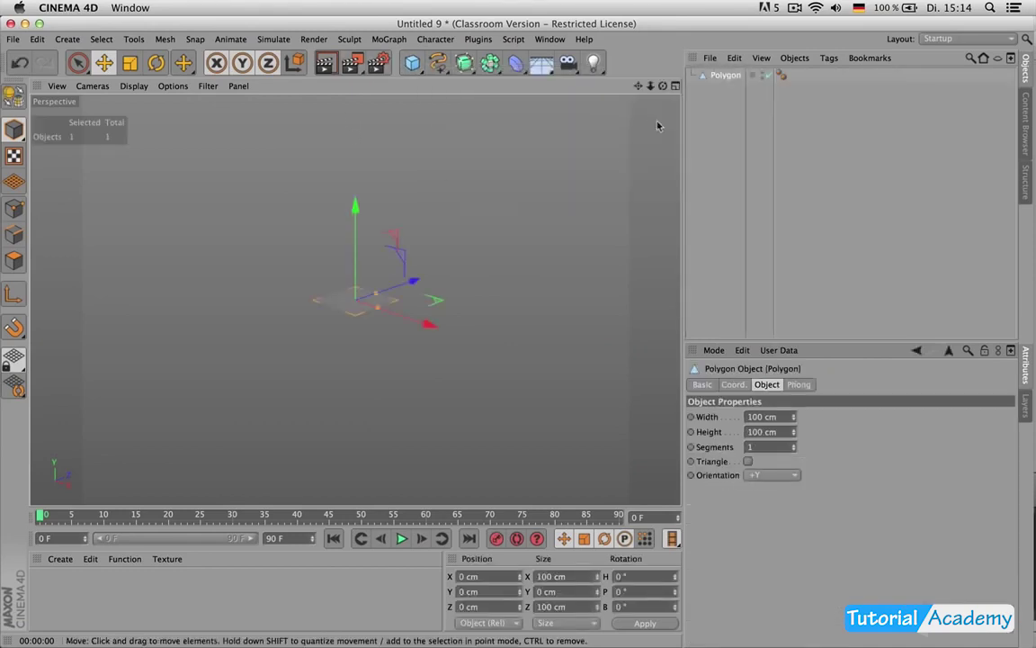
scroll(421, 298, "up", 4)
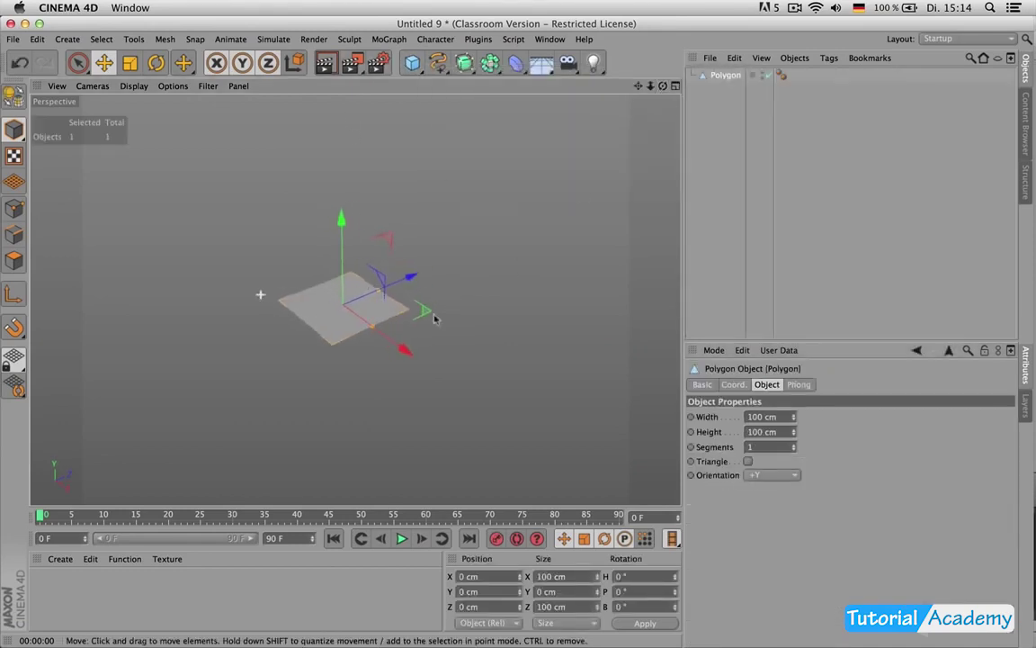
Step: Try Gray-Blue as the project's default object color and restore 80% Gray
left_click(949, 351)
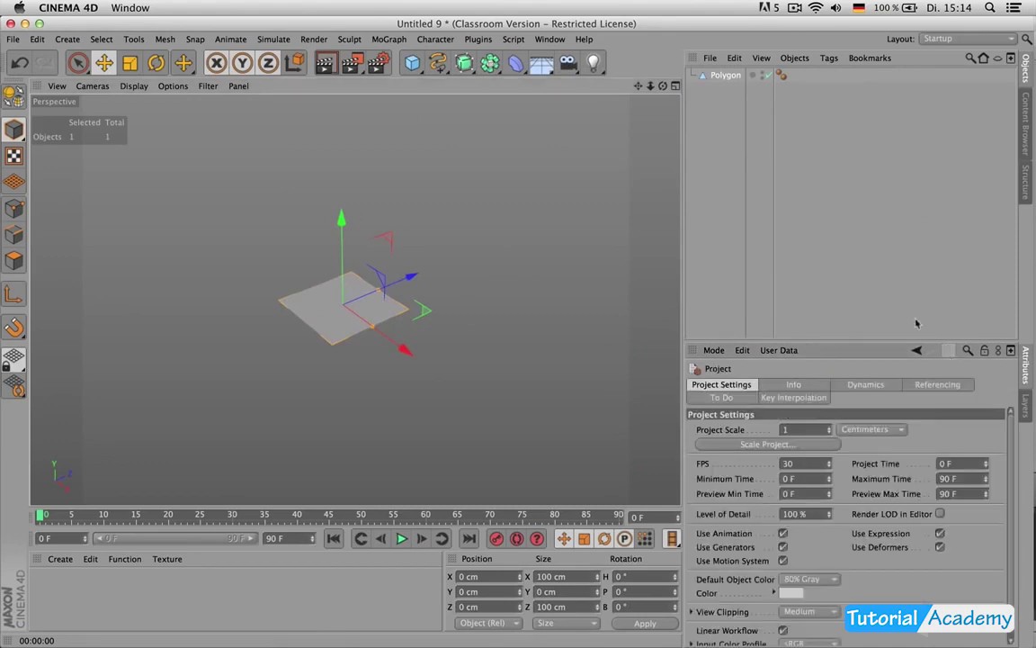
left_click(808, 579)
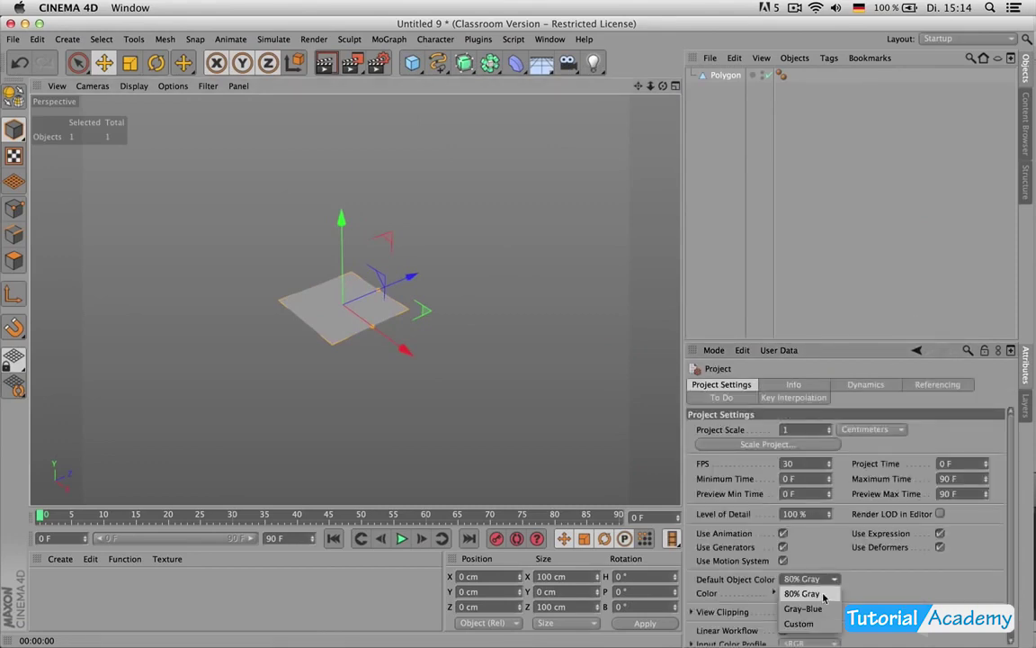
left_click(814, 608)
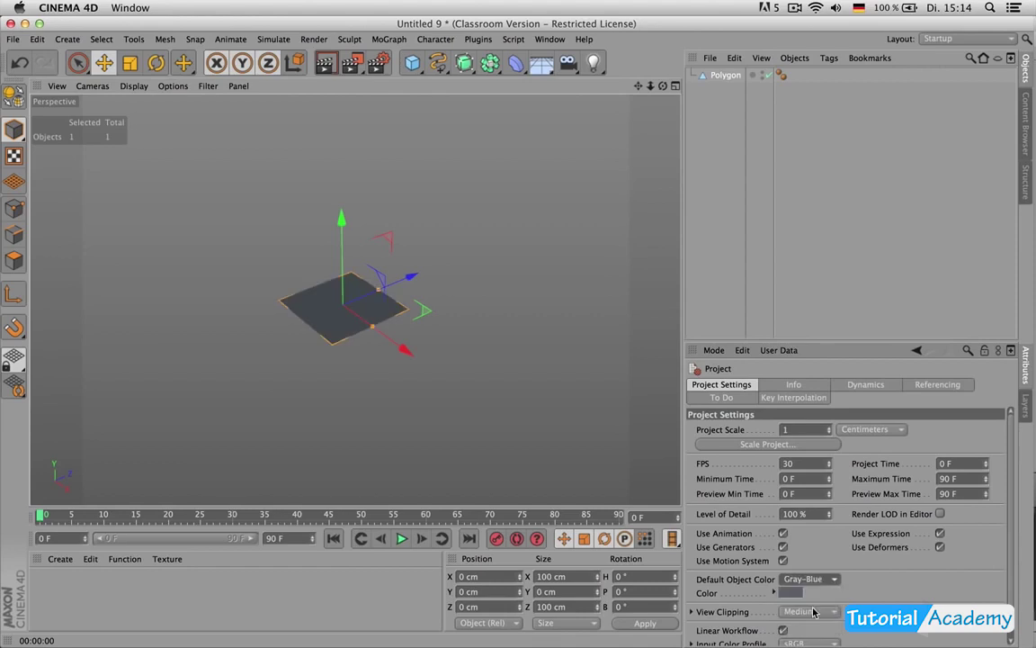
left_click(815, 581)
left_click(800, 593)
Step: Rename the polygon object as room
scroll(278, 278, "up", 2)
middle_click_drag(357, 296, 365, 266, "alt")
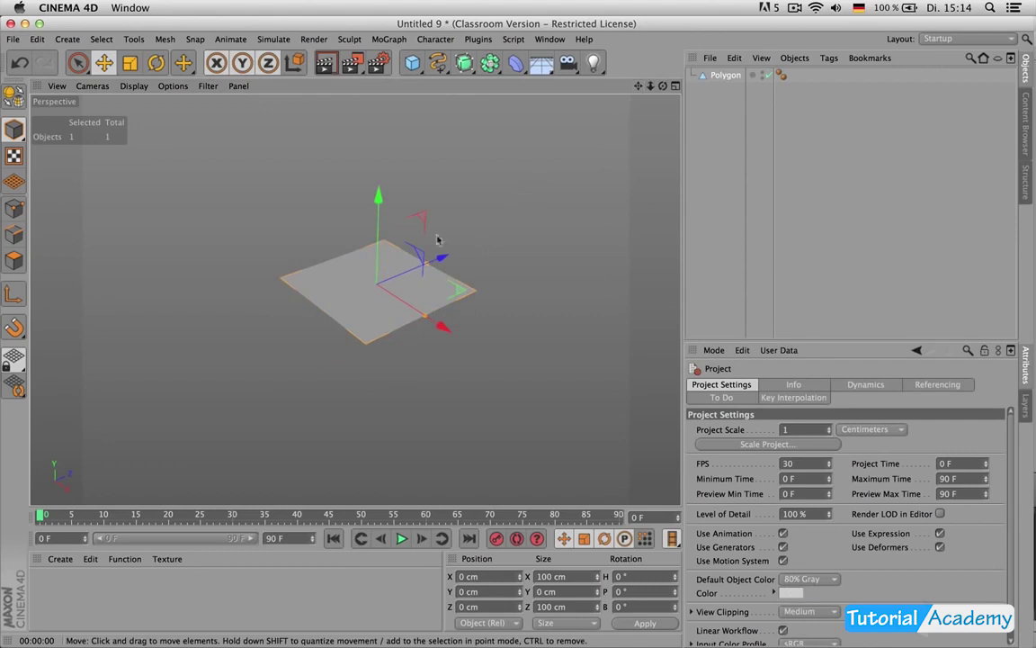
double_click(727, 76)
type("l")
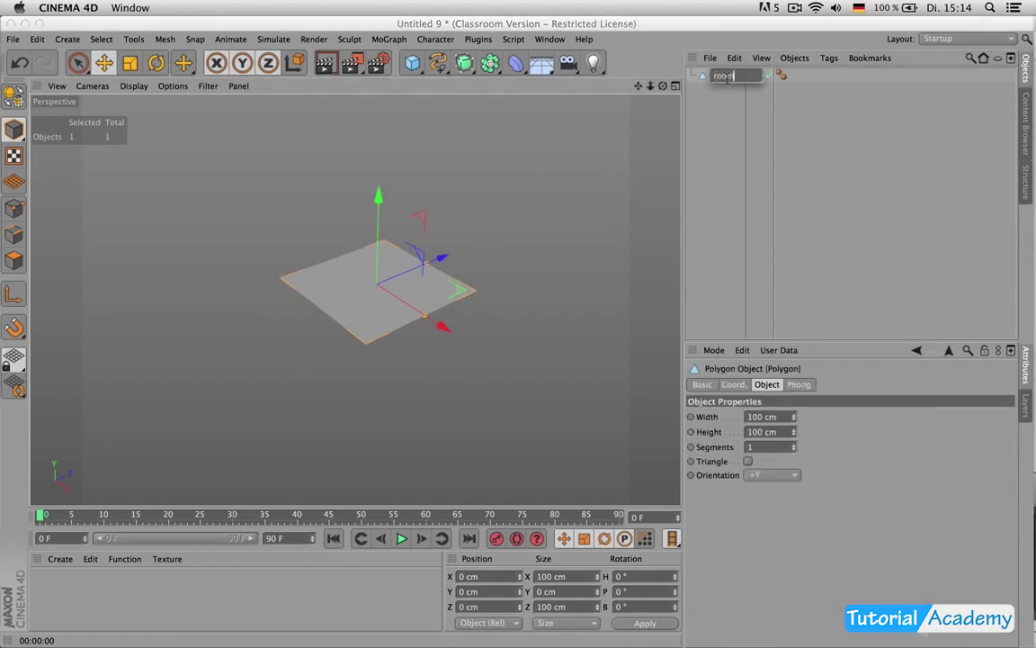
type("oom")
key("Return")
left_click(773, 416)
type("800")
key("Tab")
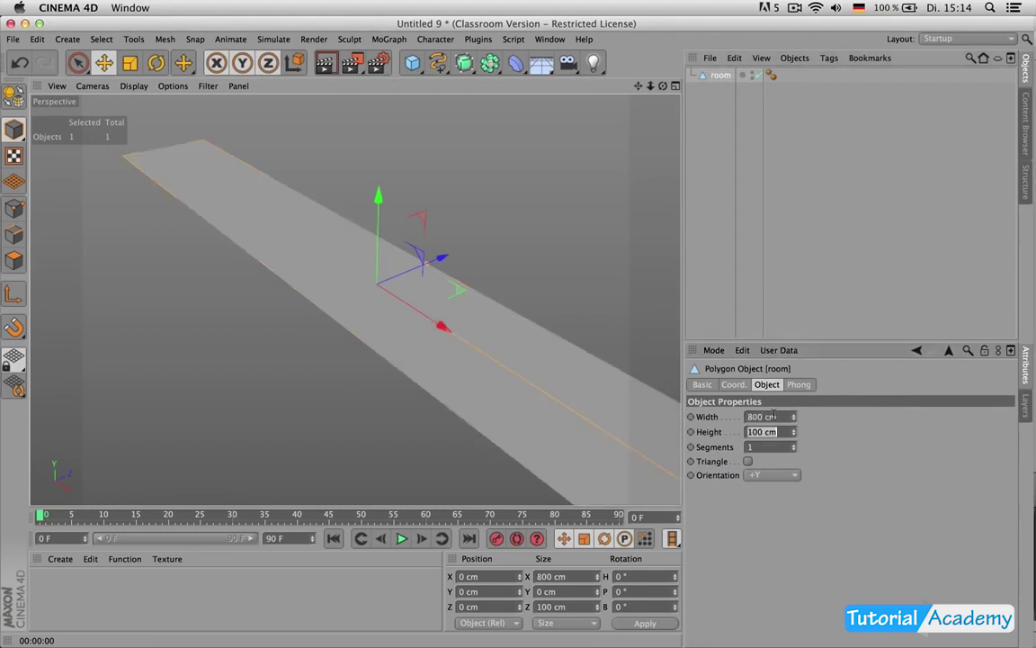
left_click(774, 416)
type("599")
key("Tab")
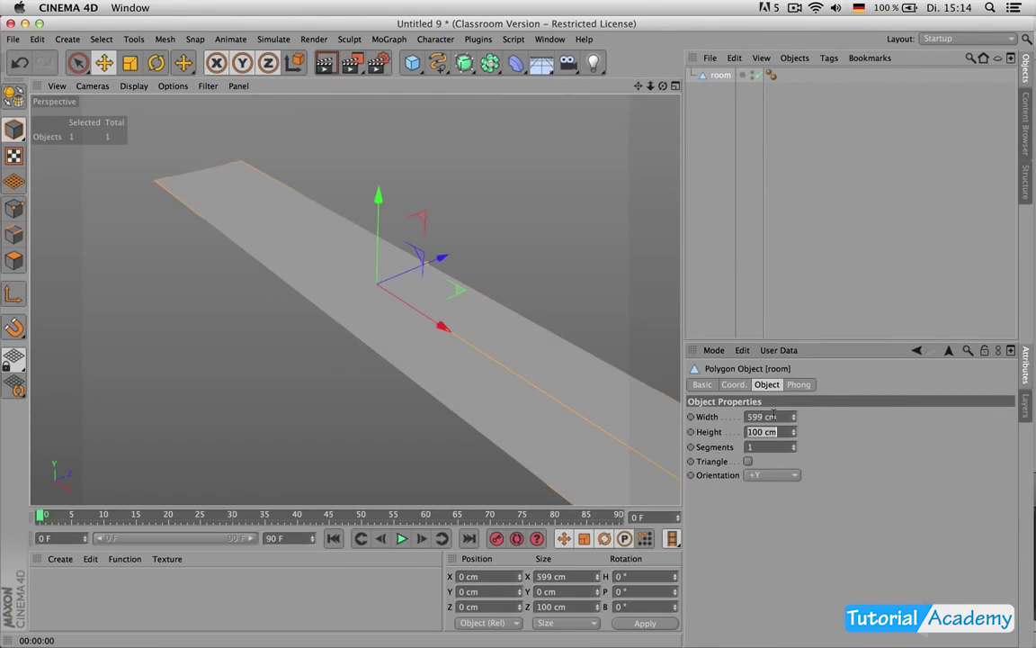
Step: Set the room polygon's width to 500 cm and its height to 800 cm
left_click(769, 417)
type("500")
key("Tab")
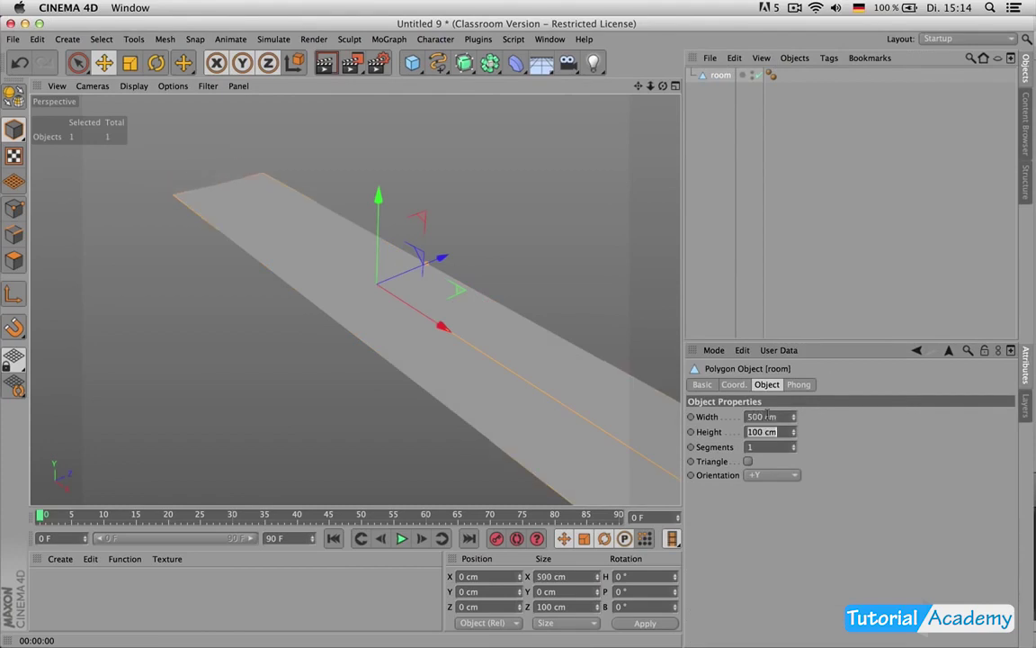
type("800")
key("Return")
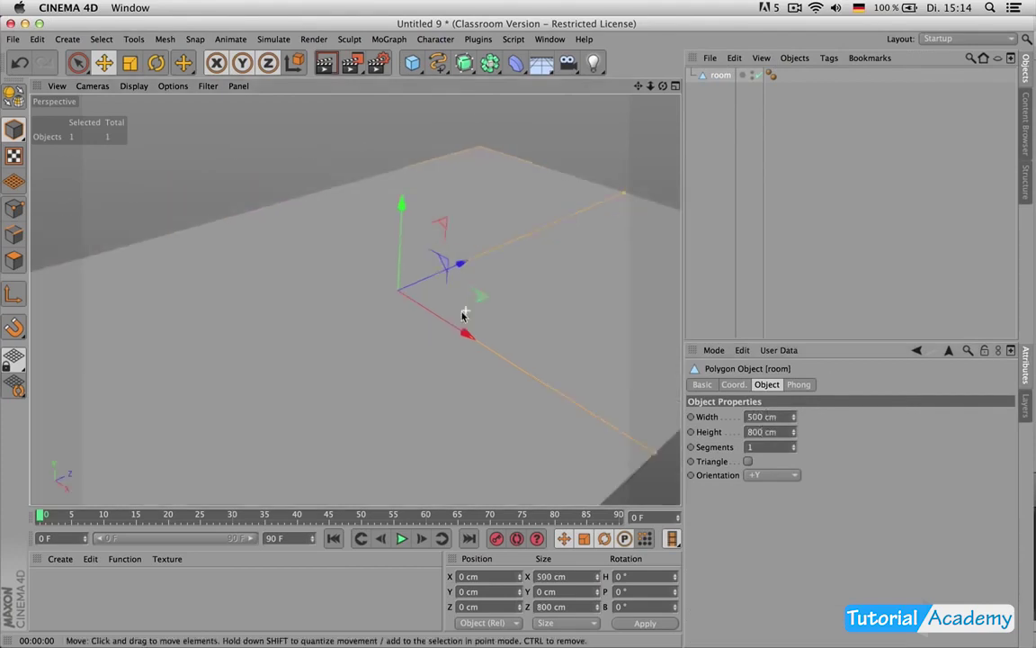
Step: Make the room polygon editable and extrude its face by 240 cm with caps created
scroll(596, 97, "down", 3)
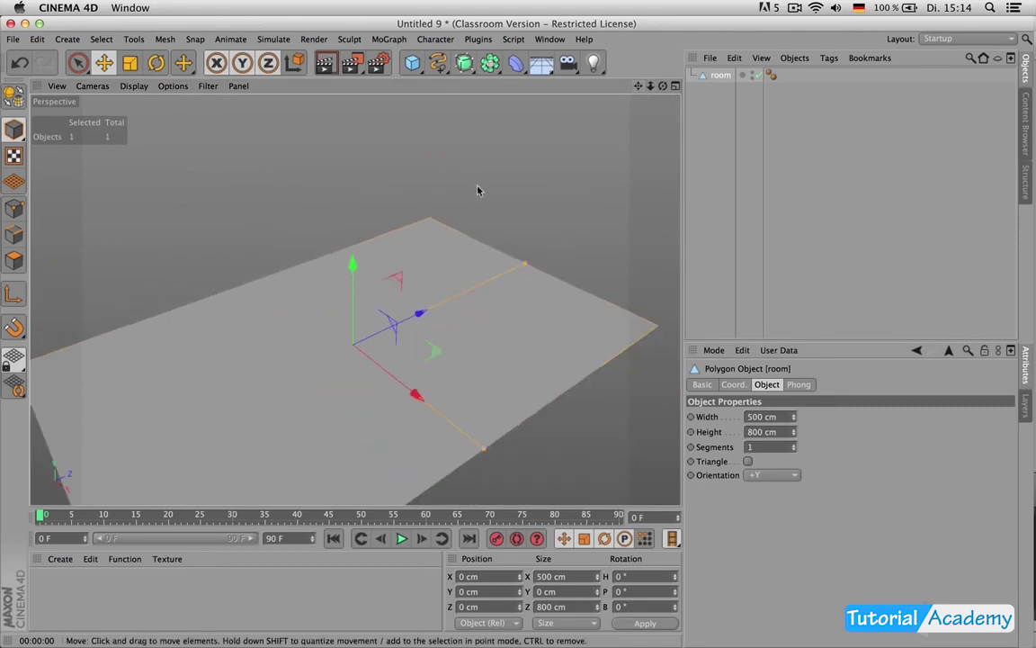
key("Return")
left_click(474, 294)
key("d")
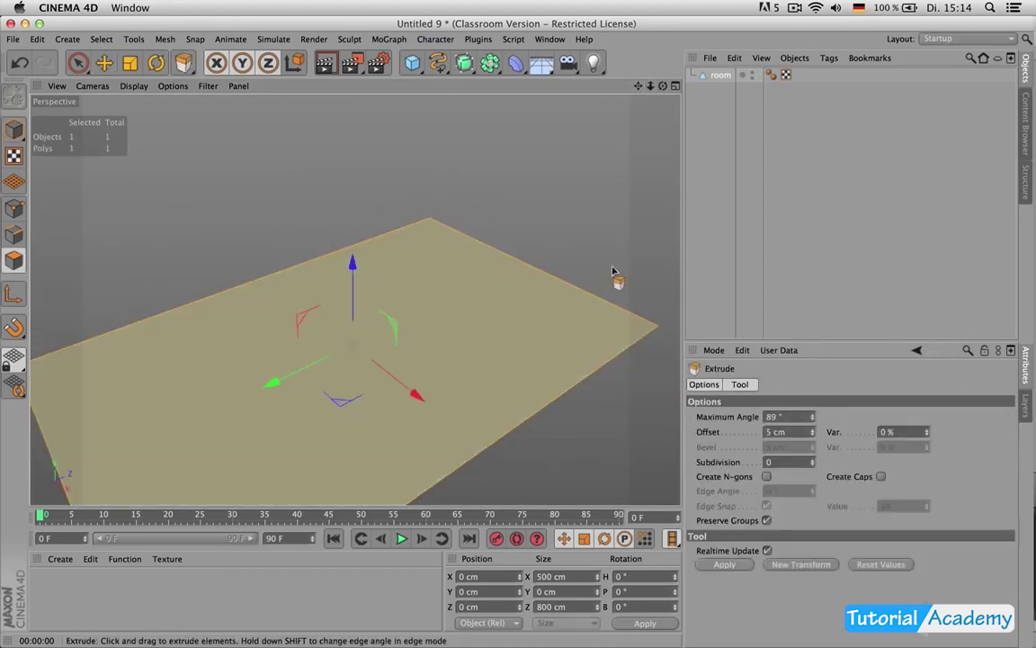
double_click(787, 432)
type("240")
key("Return")
left_click(880, 476)
Step: Reverse the normals of all the room's polygons so they face inward
right_click(383, 260)
left_click(387, 264)
scroll(500, 183, "down", 5)
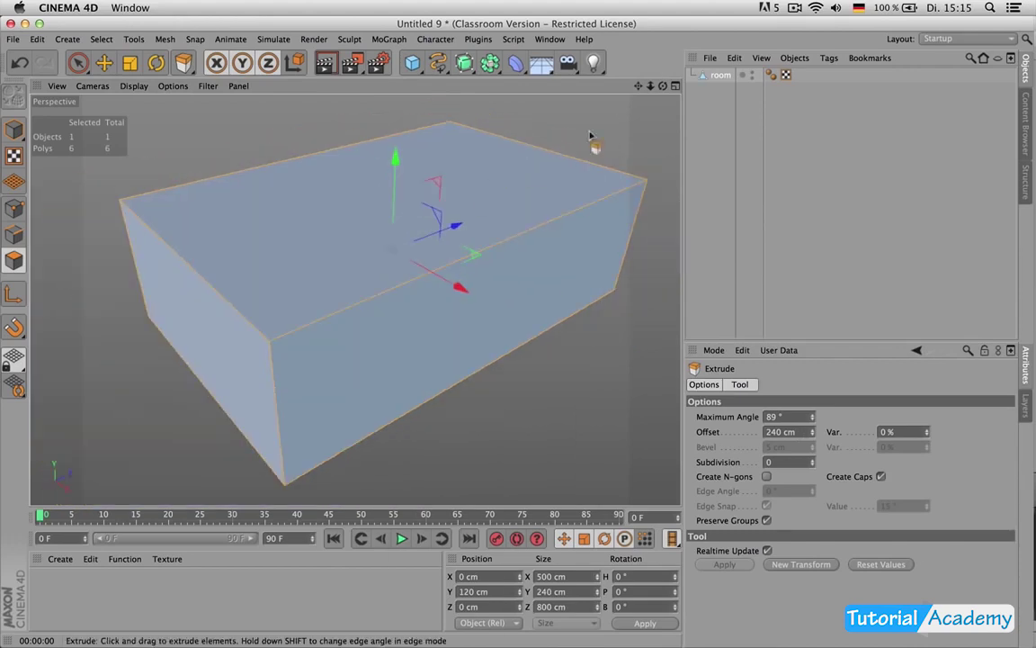
Step: Select the short end wall polygon of the room and inset it with Extrude Inner by about 52 cm
left_click_drag(662, 87, 576, 90)
left_click_drag(663, 85, 441, 240)
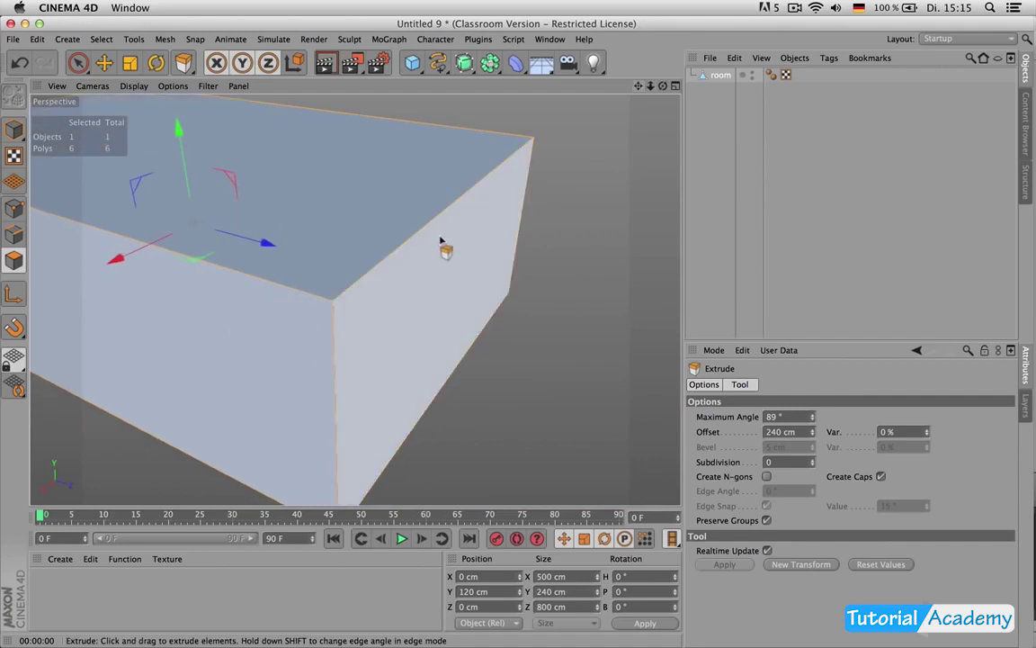
left_click(78, 62)
left_click(430, 300)
key("i")
mouse_move(608, 194)
left_mouse_down()
mouse_move(656, 194)
mouse_move(607, 190)
left_mouse_up()
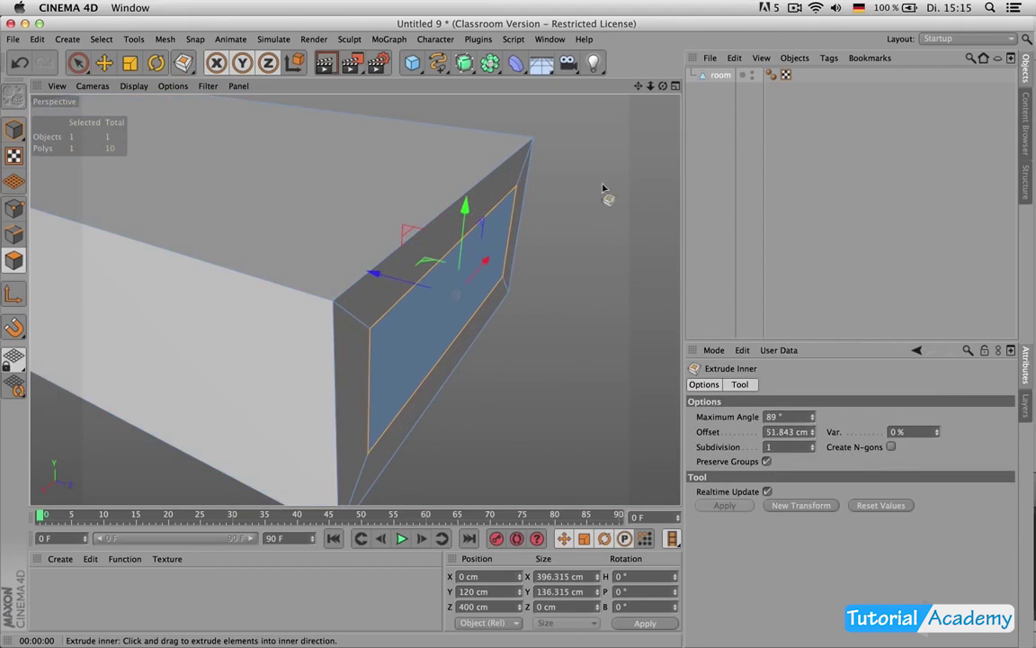
left_click(542, 576)
type("120")
key("Return")
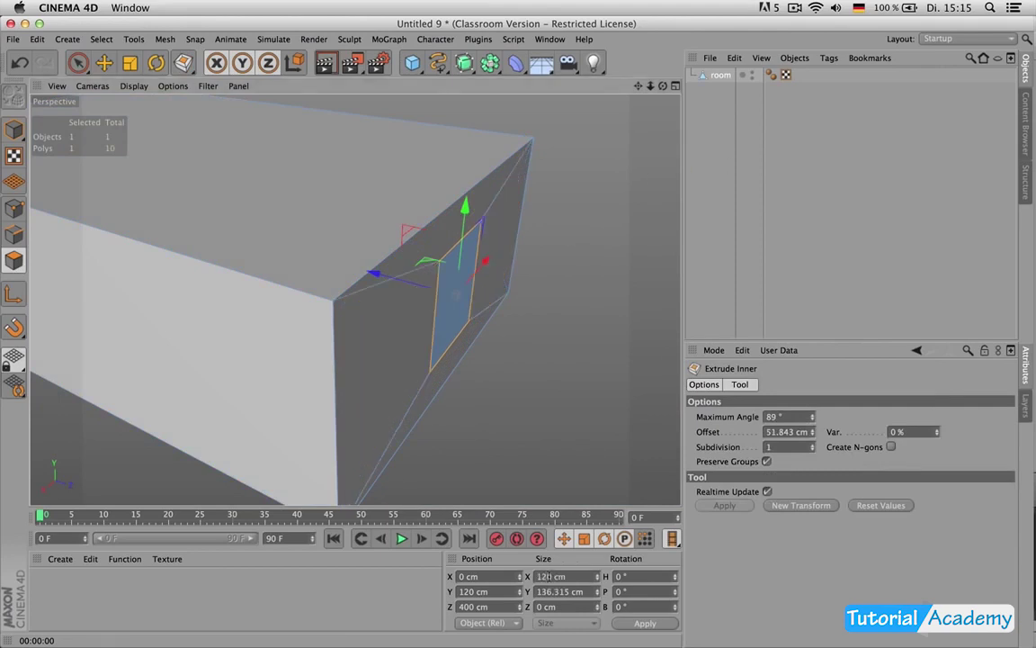
left_click(554, 591)
type("80")
key("Return")
Step: Set the inset wall polygon's size to 80 cm in X and 120 cm in Y
left_click(573, 576)
type("80")
key("Tab")
type("120")
key("Return")
Step: Scale the window polygon to about 102 cm in X and move it along the wall to about -95.7 cm in X
left_click_drag(547, 295, 351, 279, "alt")
key("t")
key("e")
Step: Extrude the window polygon by about -33 cm without caps and delete it to open the wall
key("d")
left_click_drag(812, 432, 812, 439)
left_click(881, 476)
key("Delete")
Step: Ring-select the four depth edges of the window opening and cut them with two subdivisions, with N-gon creation off
left_click_drag(329, 277, 361, 315, "alt")
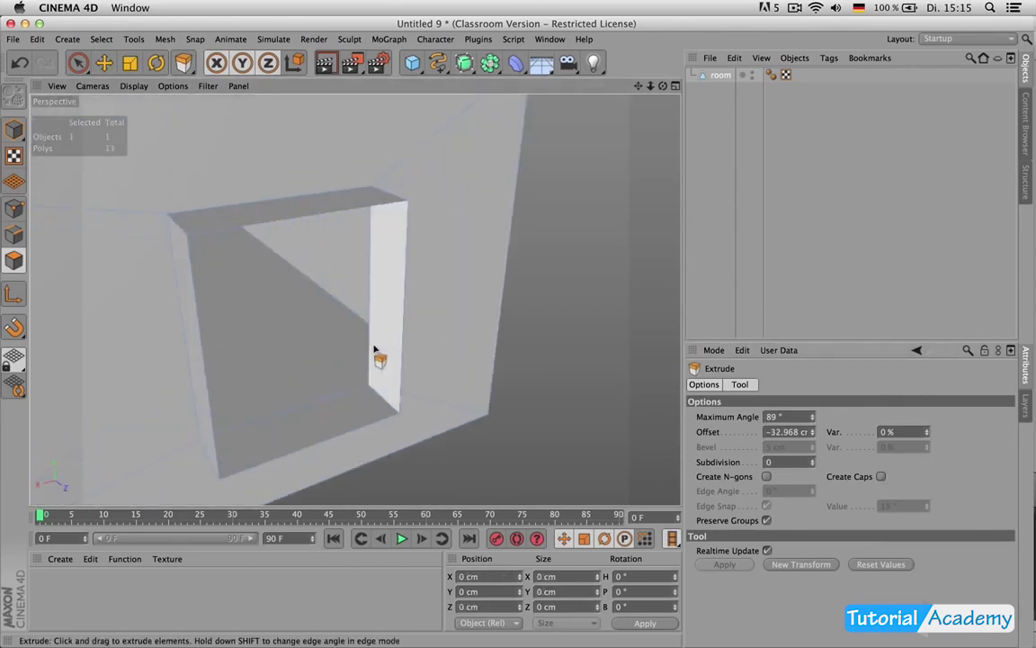
key("Return")
key("u")
key("b")
left_click(391, 407)
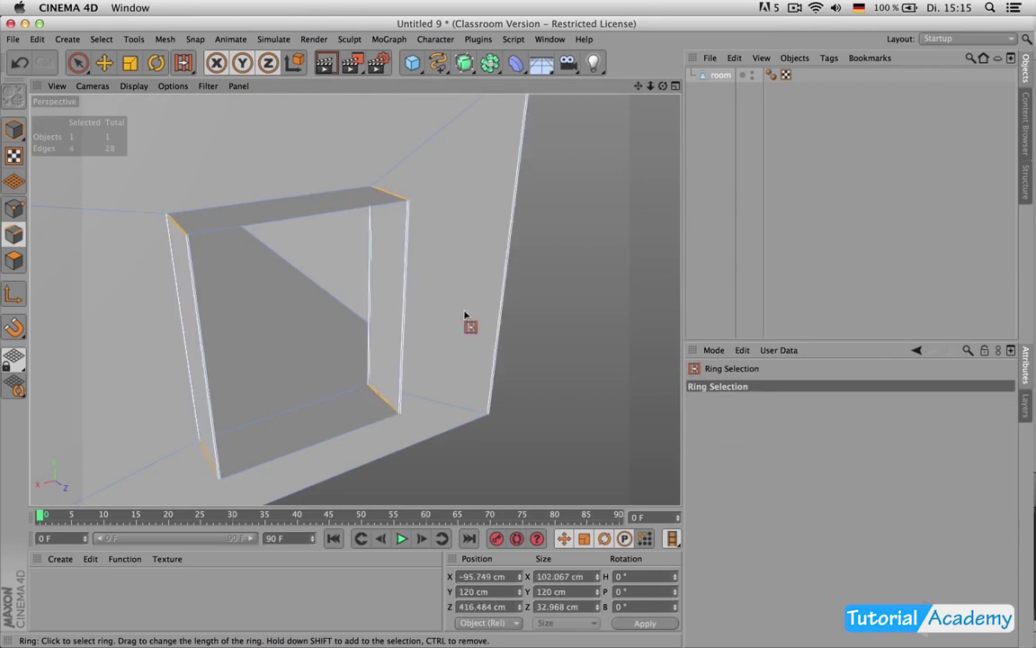
key("k")
key("f")
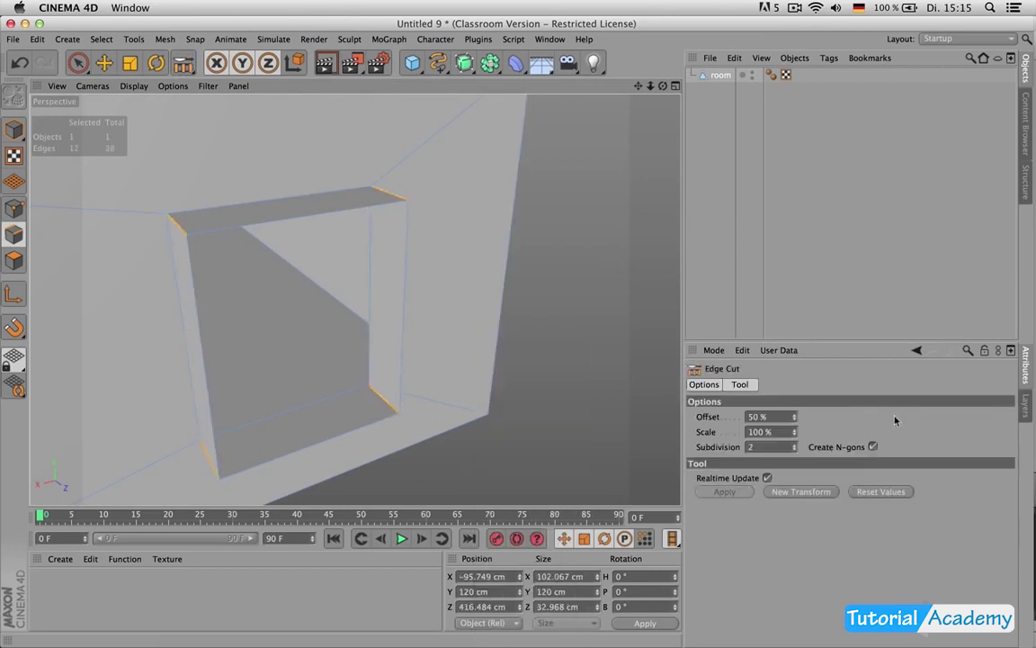
left_click(336, 259)
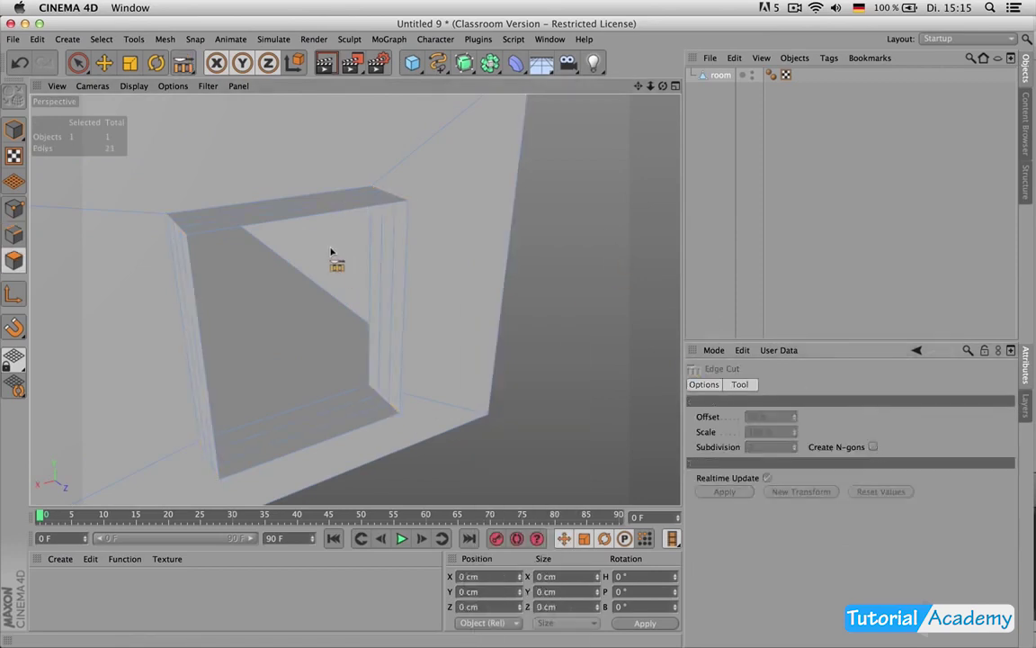
Step: Loop-select the middle strip of the window opening and extrude it inward about 7.5 cm with a 90° maximum angle
key("u")
key("l")
left_click(377, 403)
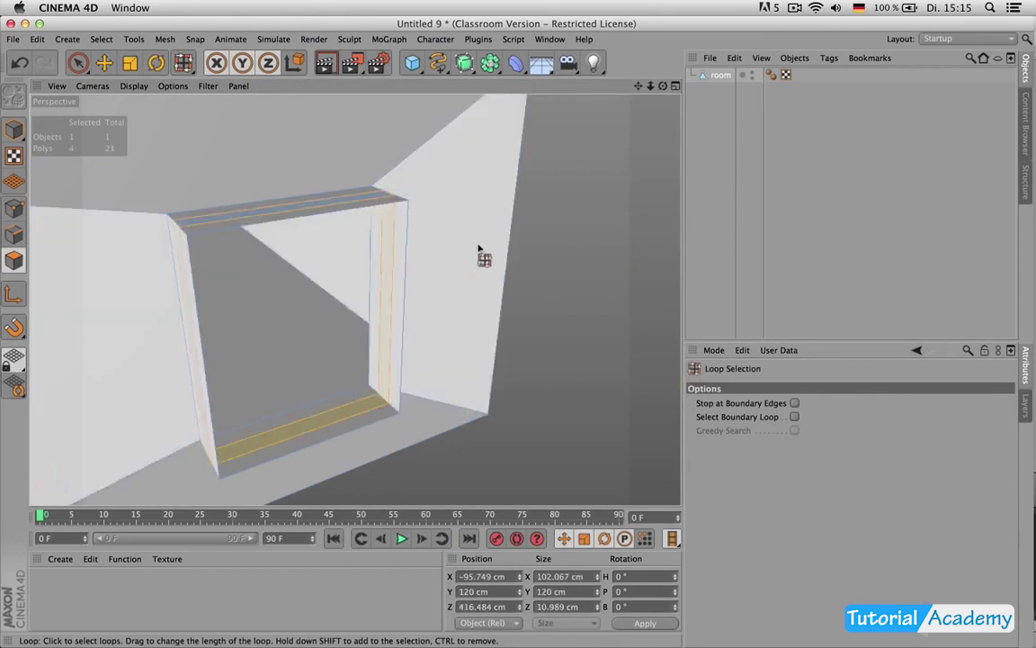
key("d")
left_click_drag(515, 274, 479, 252)
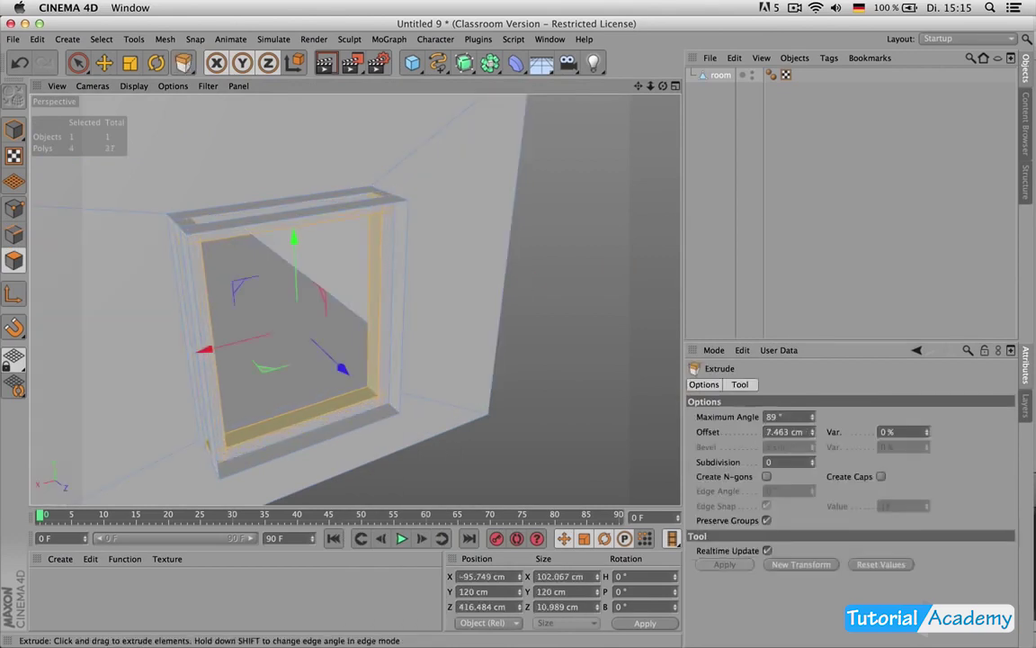
left_click(813, 417)
Step: Return to model mode with Live Selection and display the viewport as Gouraud Shading (Lines)
left_click_drag(662, 85, 664, 142)
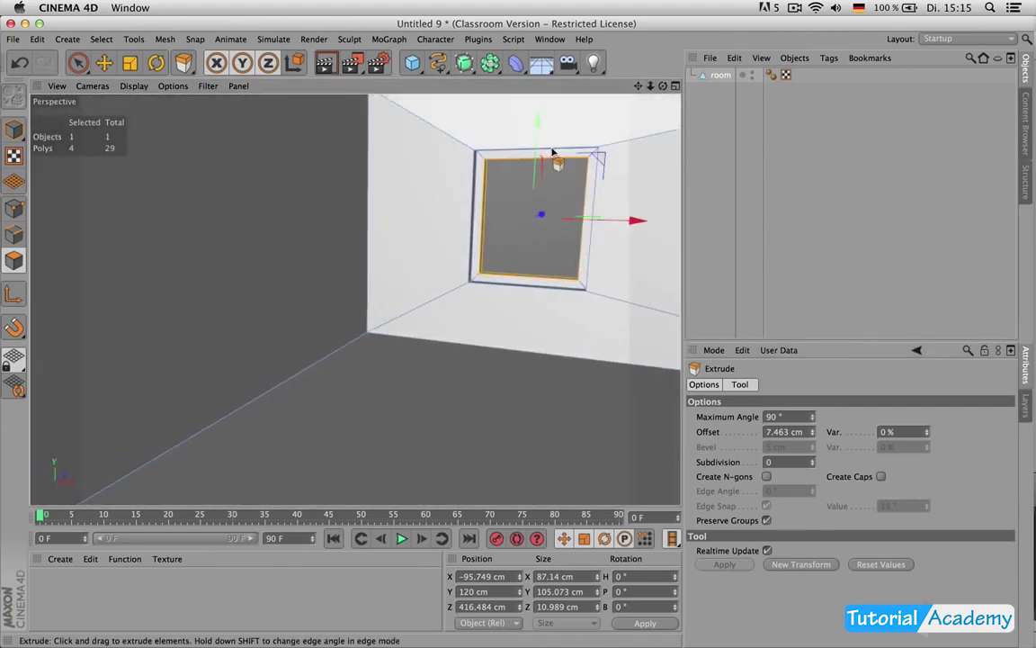
key("space")
key("Return")
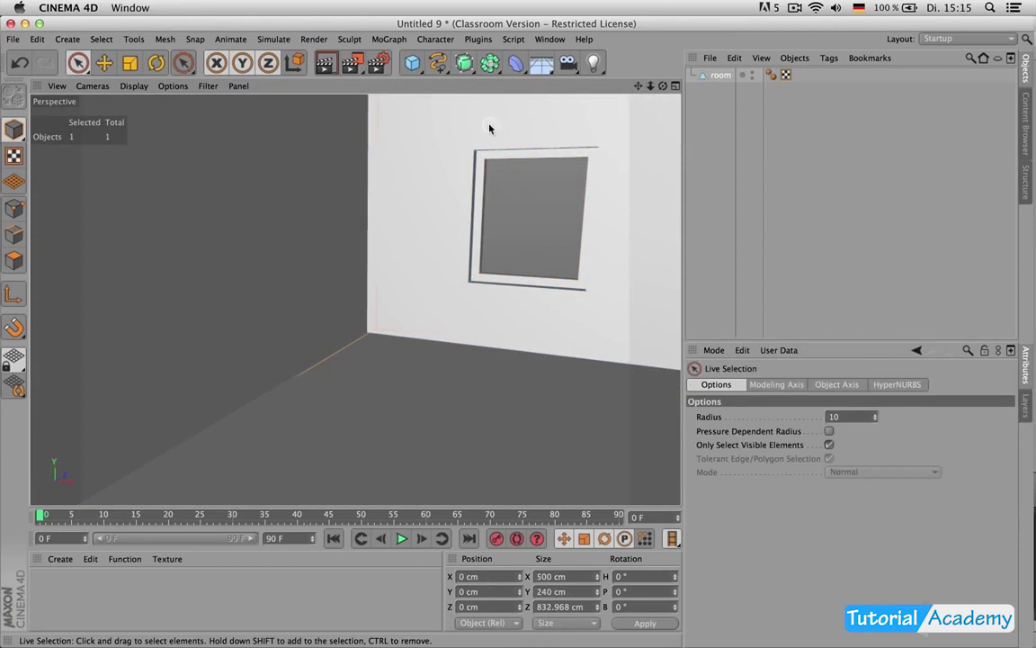
key("n")
key("b")
Step: Add a camera from a perspective view inside the room that looks toward the window
left_click_drag(664, 86, 646, 203)
middle_click(620, 210)
middle_click(566, 194)
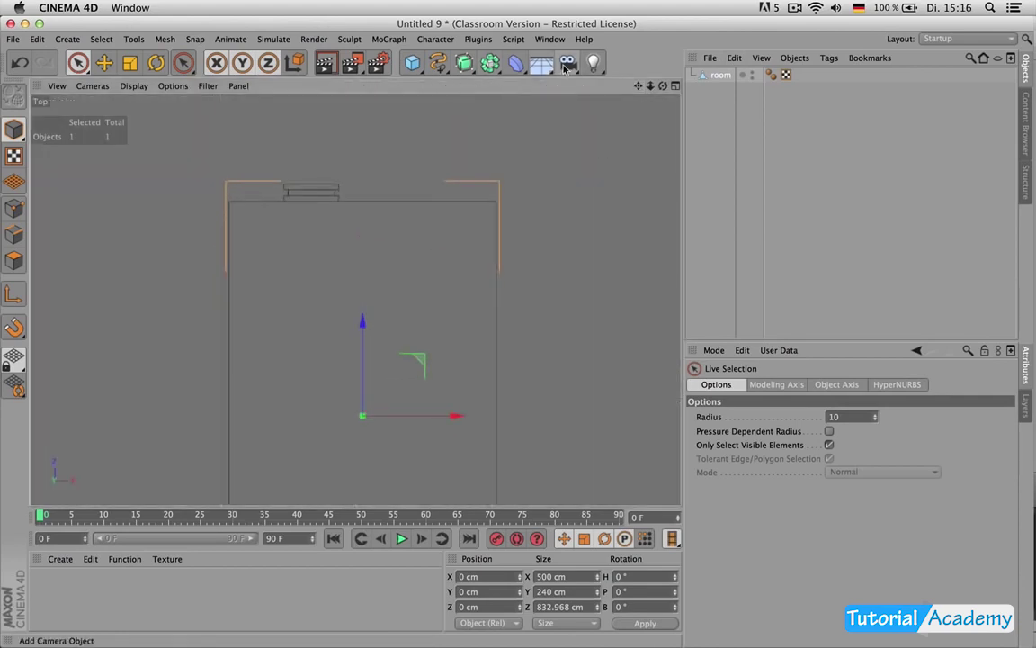
middle_click_drag(510, 209, 506, 210)
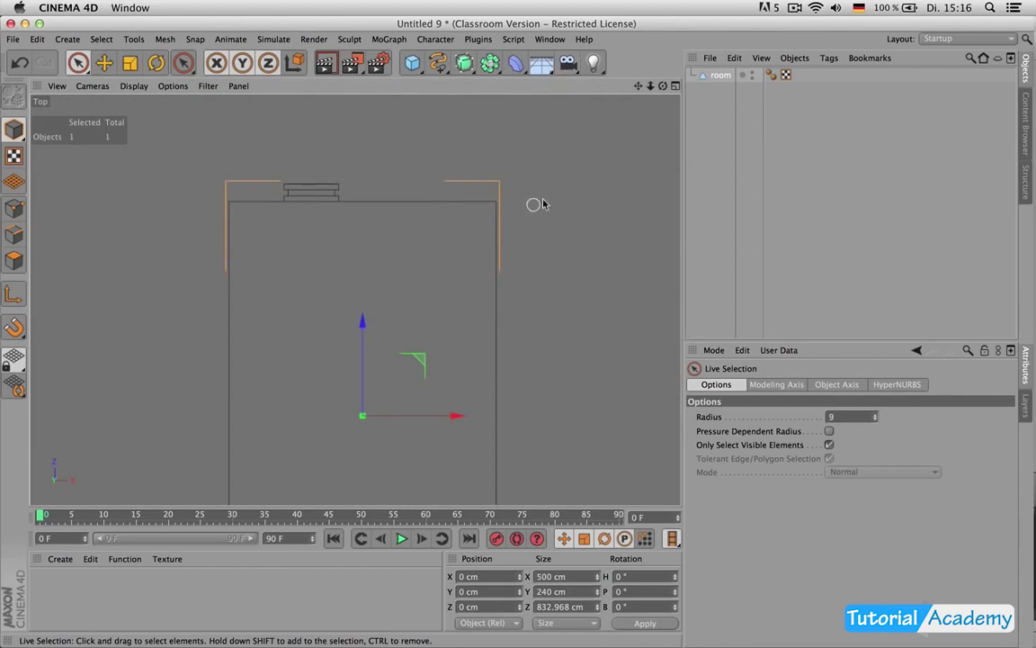
middle_click(529, 211)
middle_click(319, 171)
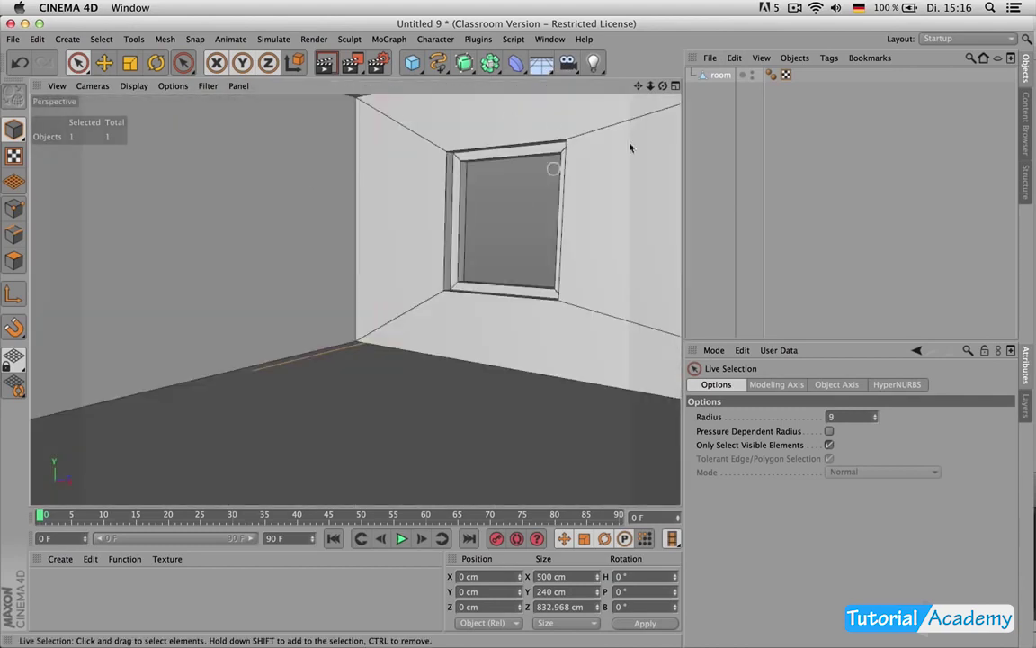
left_click(568, 62)
left_click(611, 81)
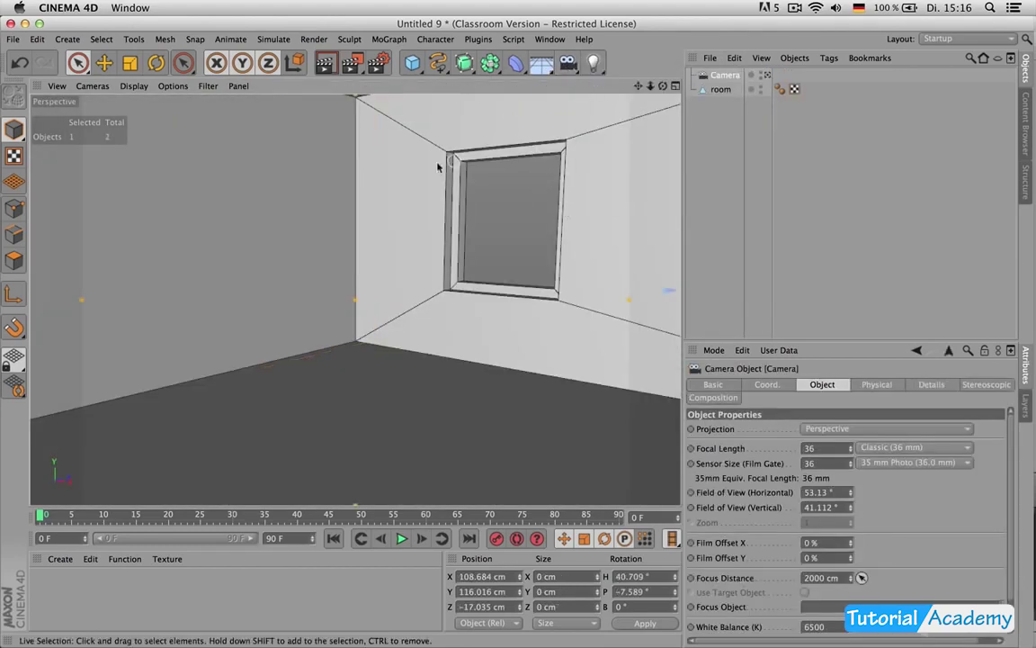
Step: In the Top view, turn the camera's heading to about 46.3° and move it to about X 100.6 cm, Z 105.4 cm
middle_click(486, 160)
middle_click(548, 171)
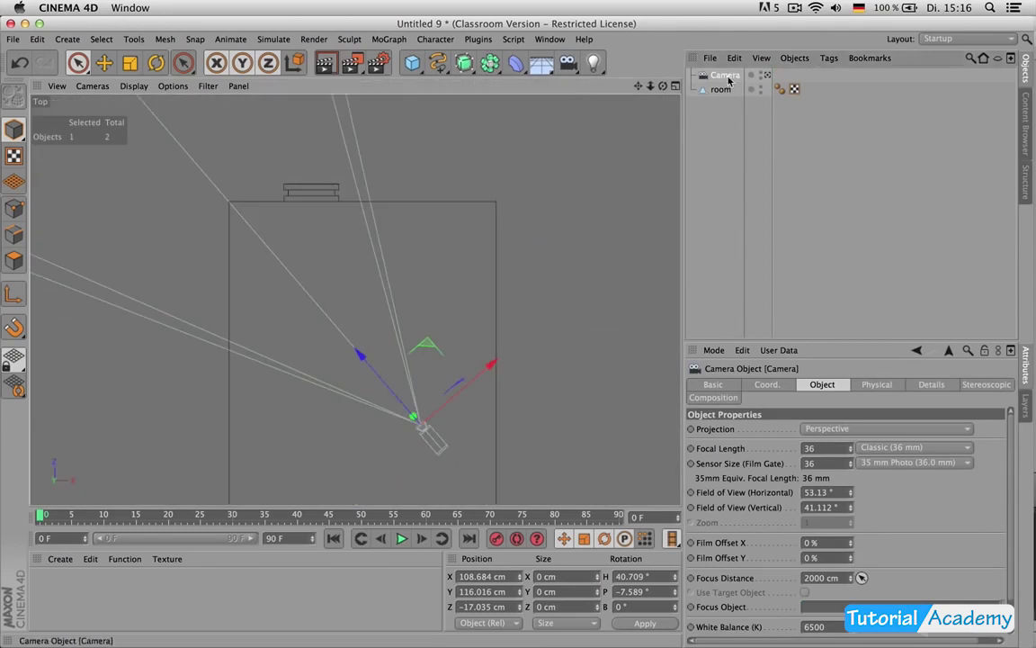
key("r")
left_click_drag(488, 275, 548, 212)
key("e")
Step: Set the camera's pitch rotation (R.P) to 0°
left_click(722, 75)
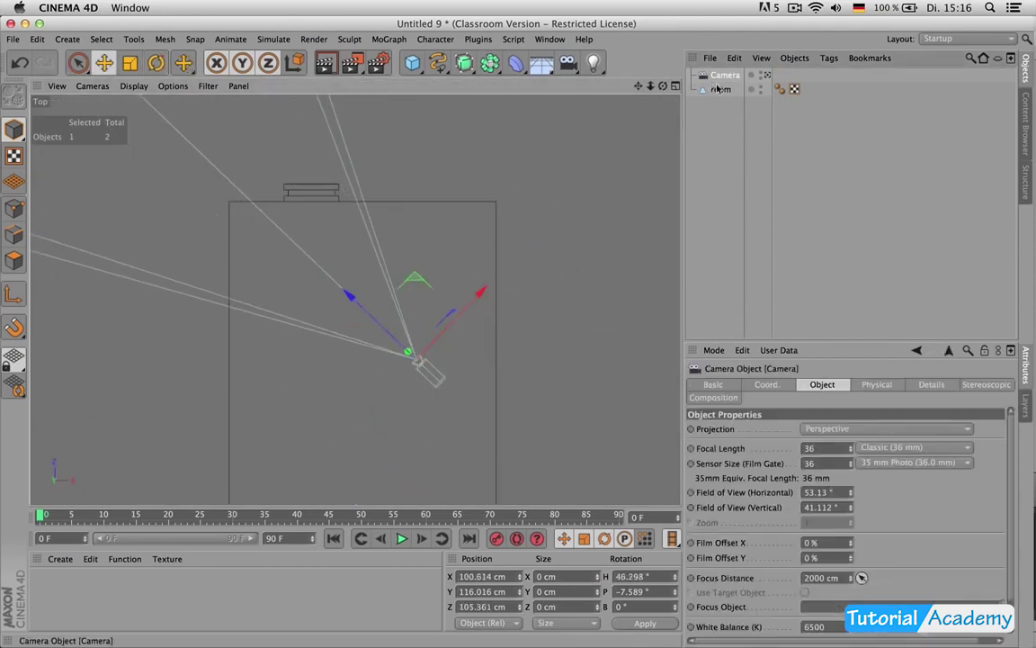
left_click(767, 384)
double_click(919, 445)
type("0")
key("Return")
Step: Look through the new camera in the perspective view
middle_click(469, 224)
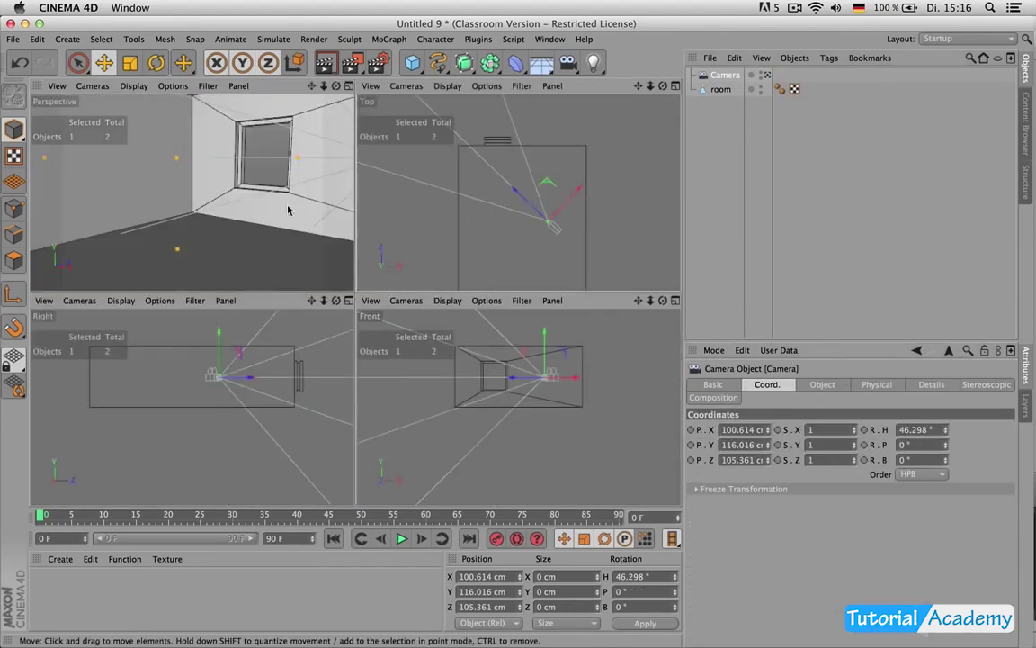
middle_click(261, 189)
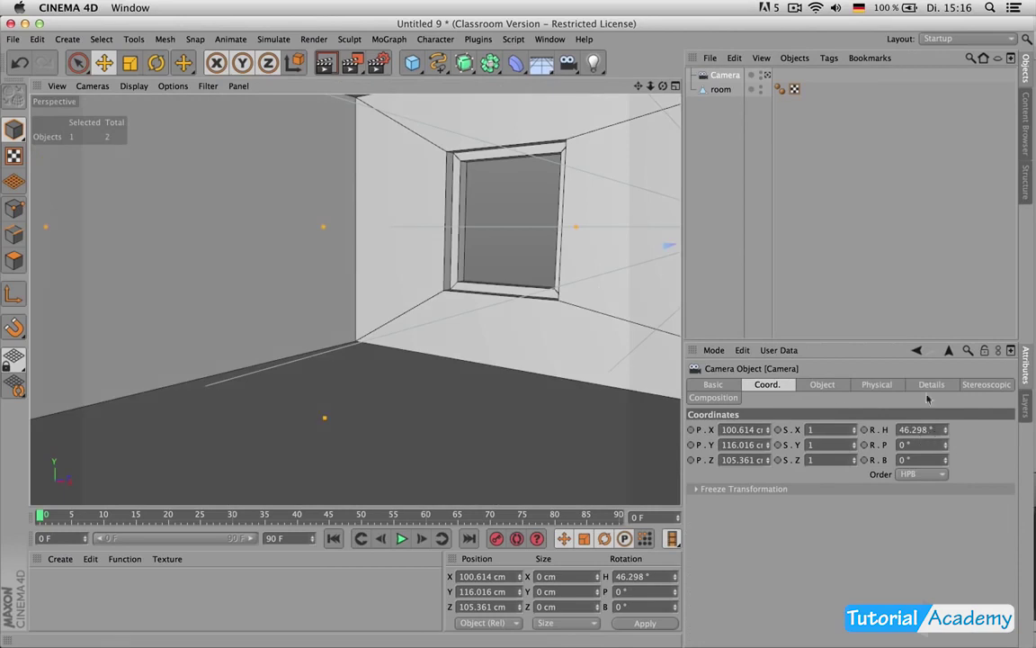
left_click(767, 76)
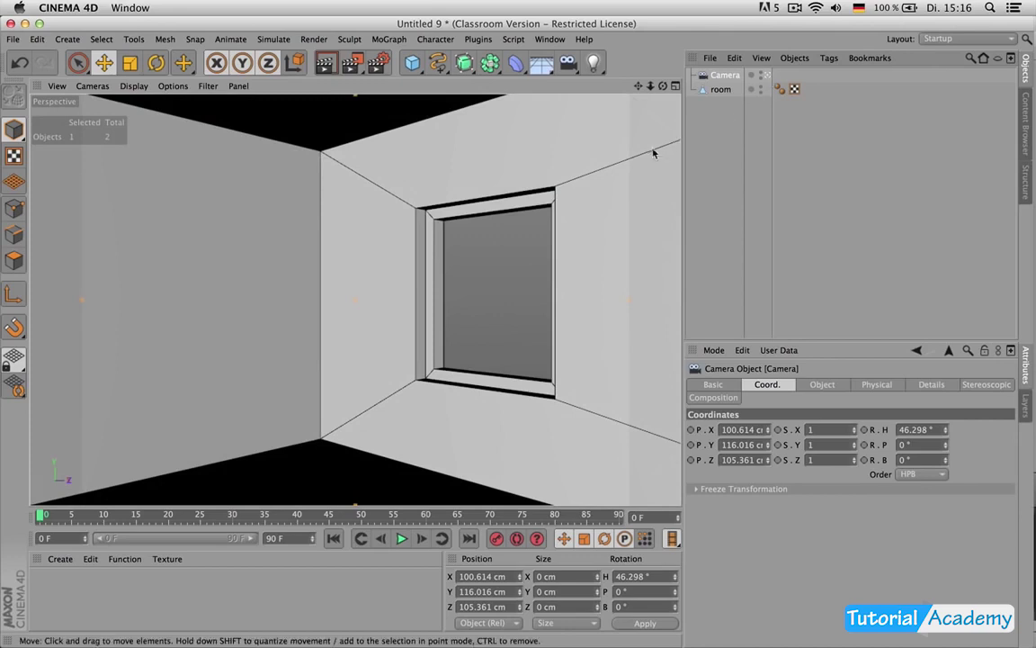
Step: Reframe the camera view toward the window, moving it to about X 76.6 cm, Z 95 cm with a heading of about 58°
scroll(353, 299, "up", 5)
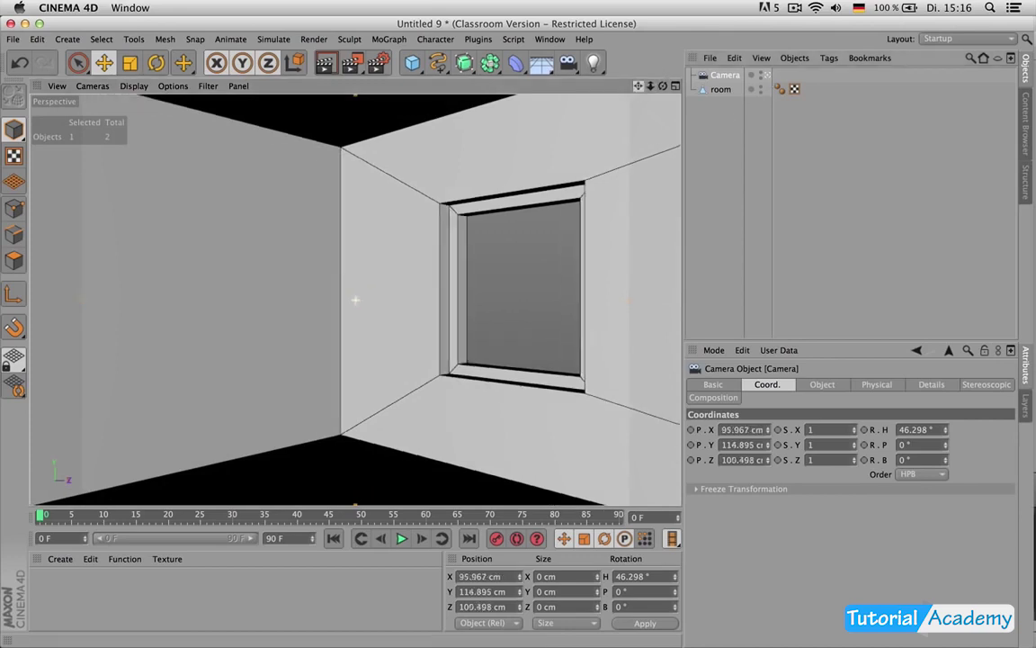
scroll(355, 299, "up", 5)
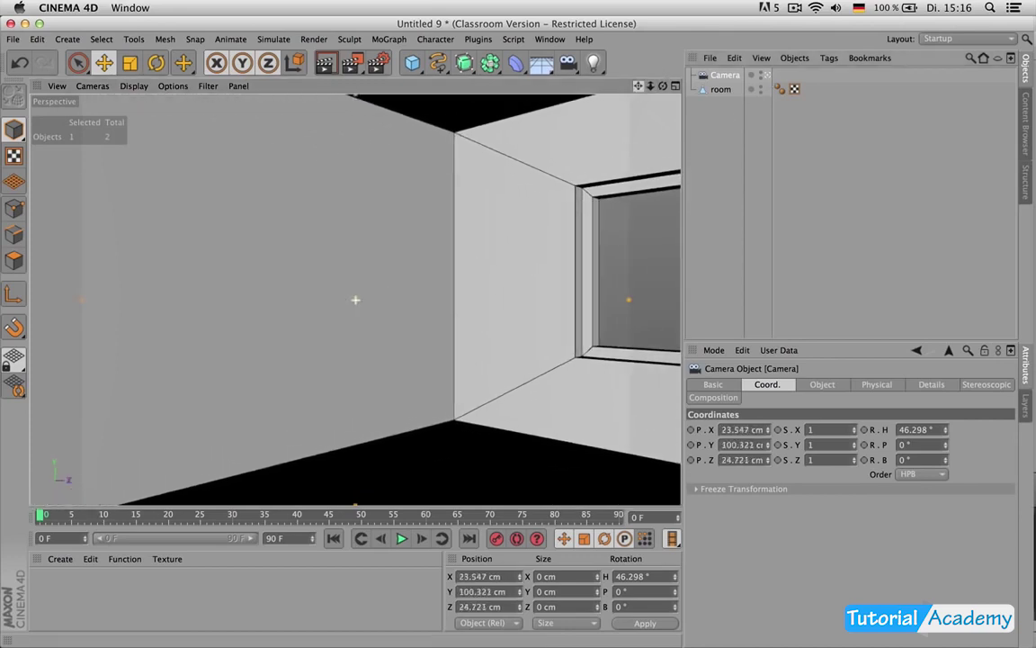
left_click_drag(663, 85, 569, 115)
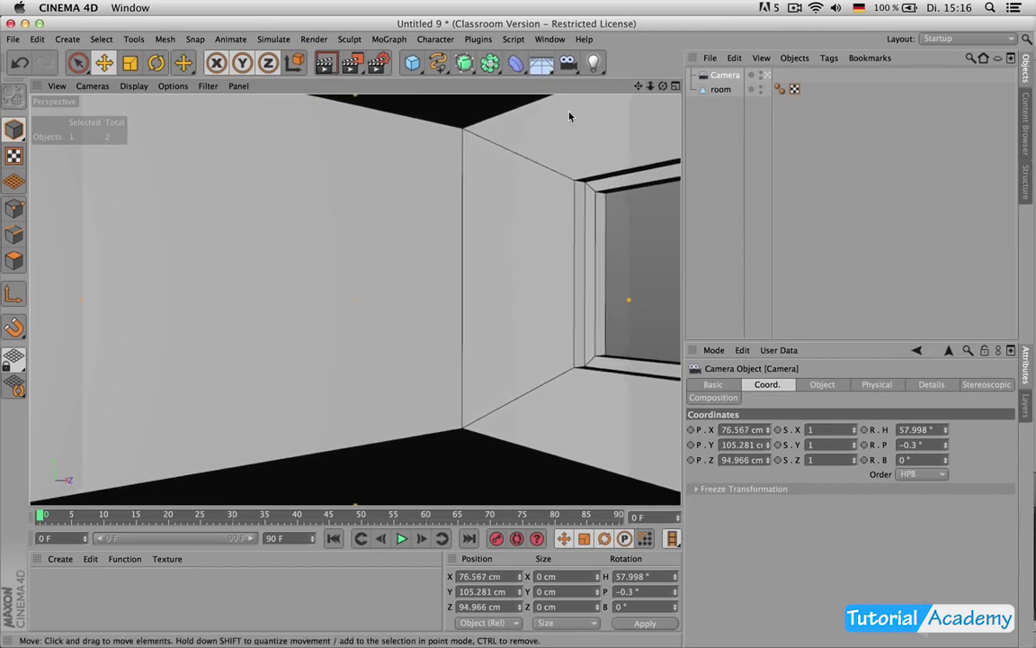
left_click(543, 66)
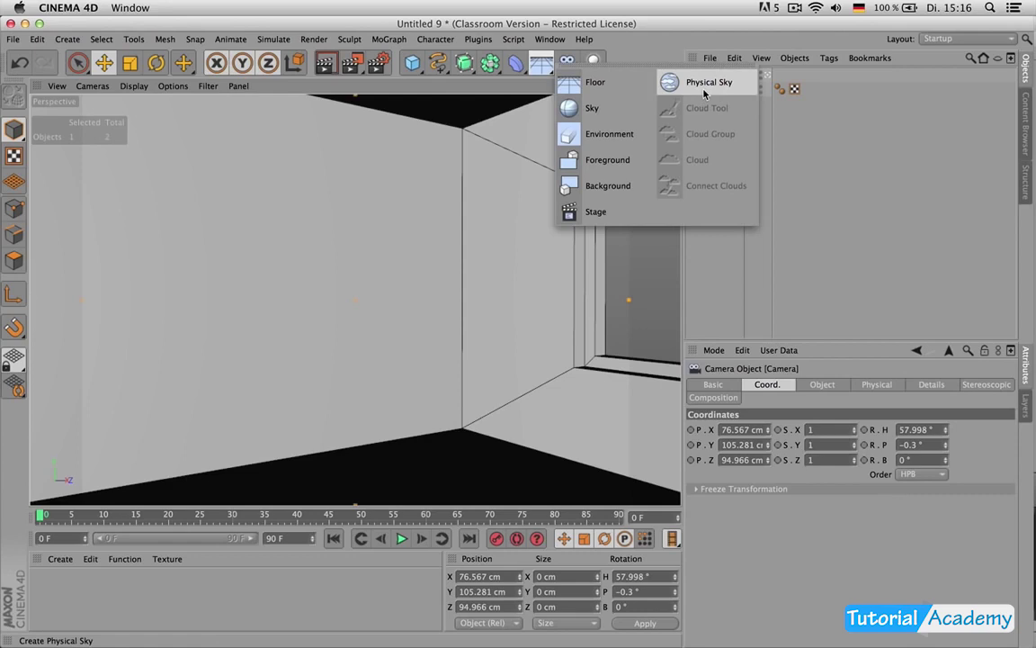
left_click(634, 33)
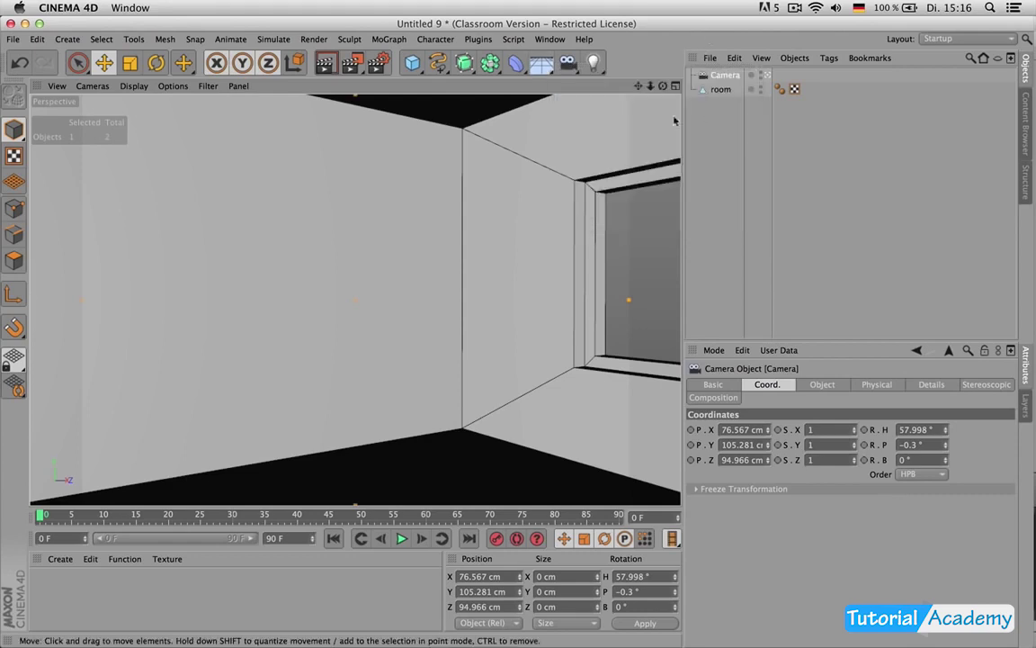
left_click(592, 62)
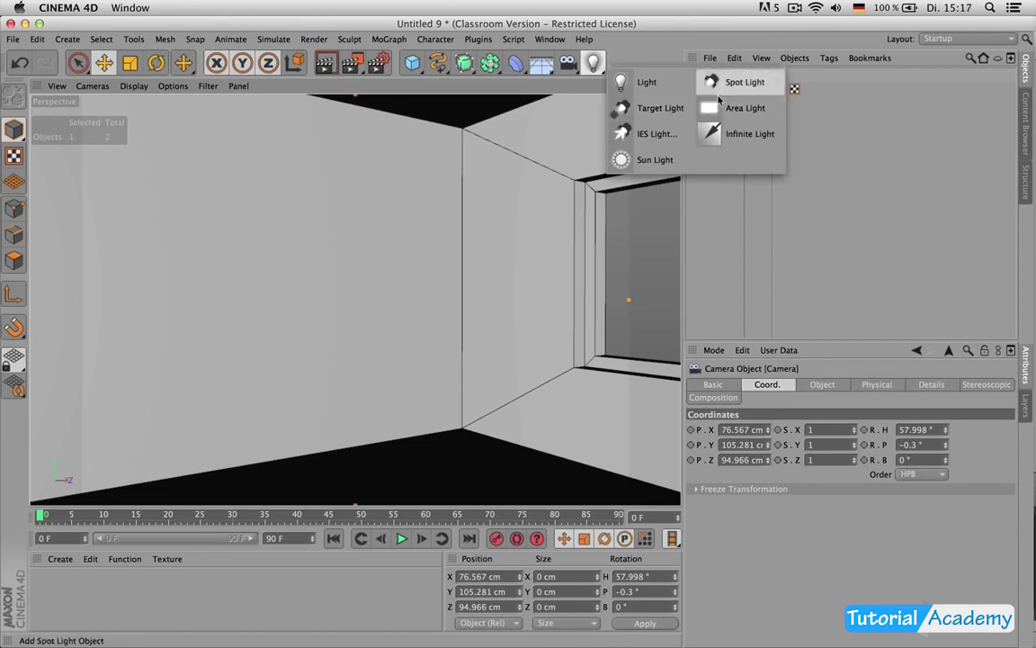
left_click(656, 38)
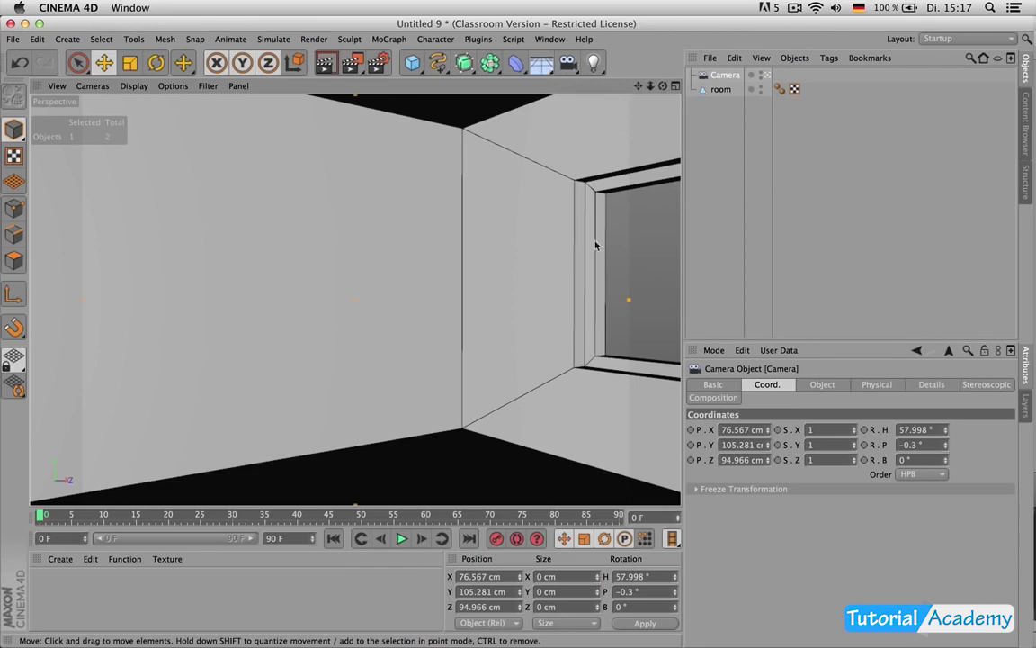
Step: Disable the Default Light in the render options and render the camera view to check the lighting
key("super+r")
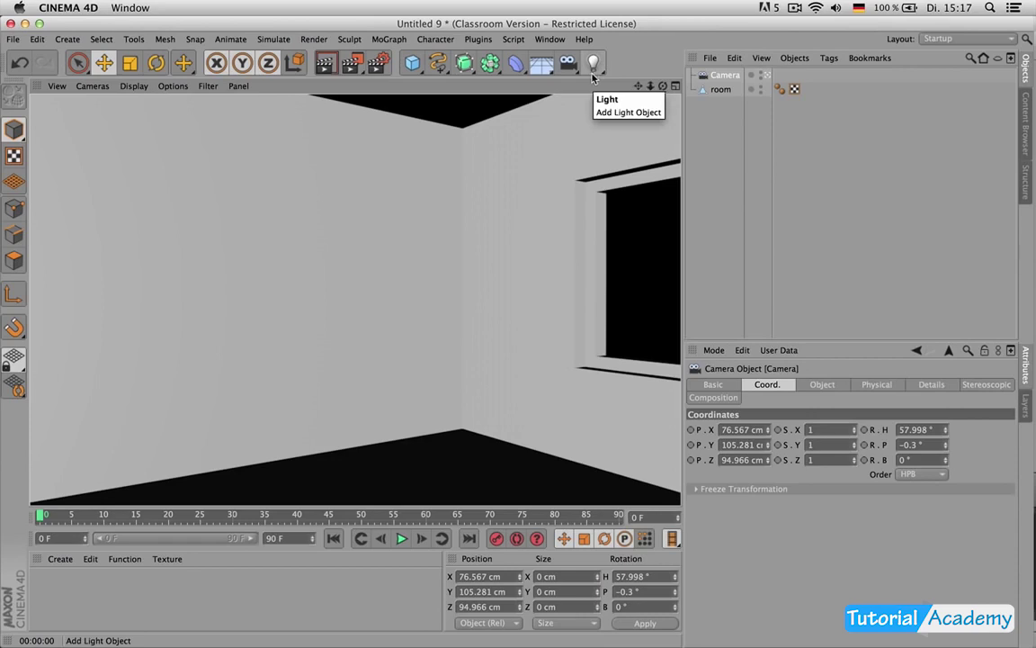
left_click(381, 63)
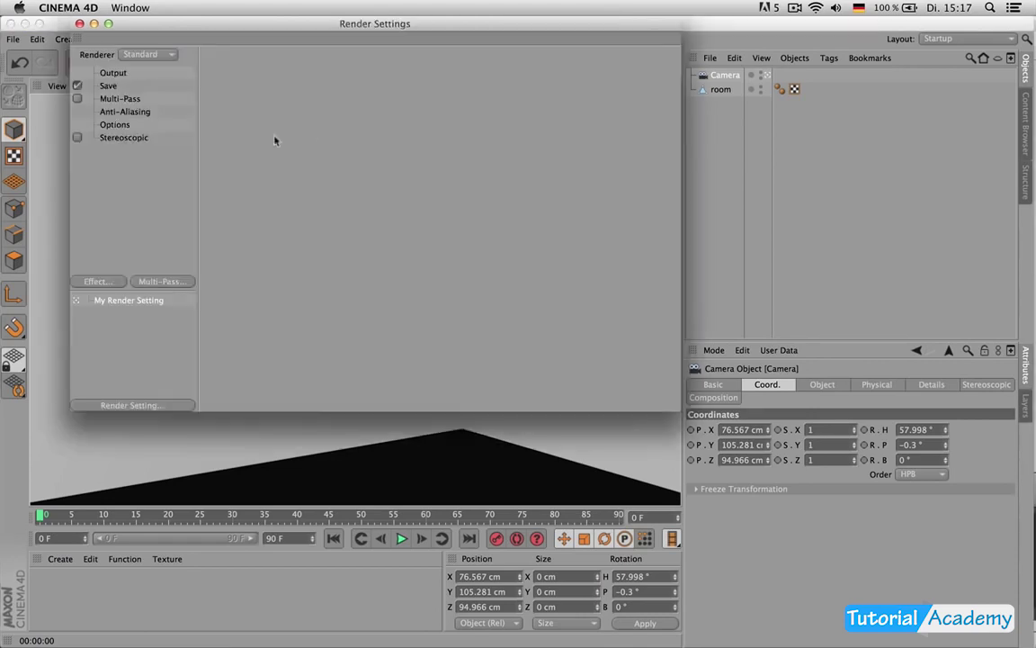
left_click(115, 125)
left_click(306, 210)
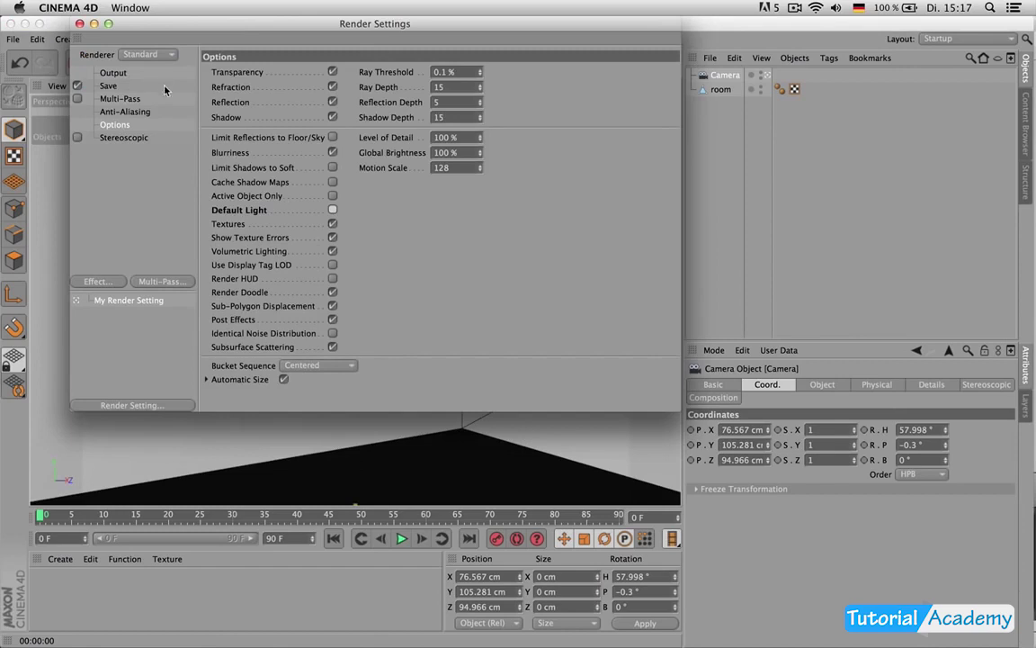
left_click(80, 25)
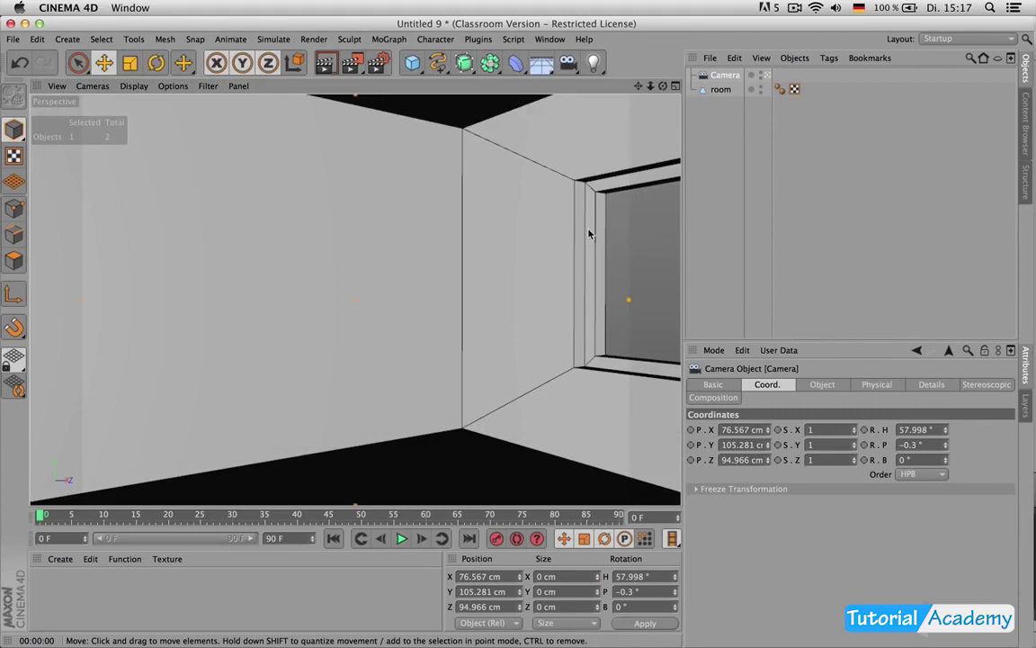
key("super+r")
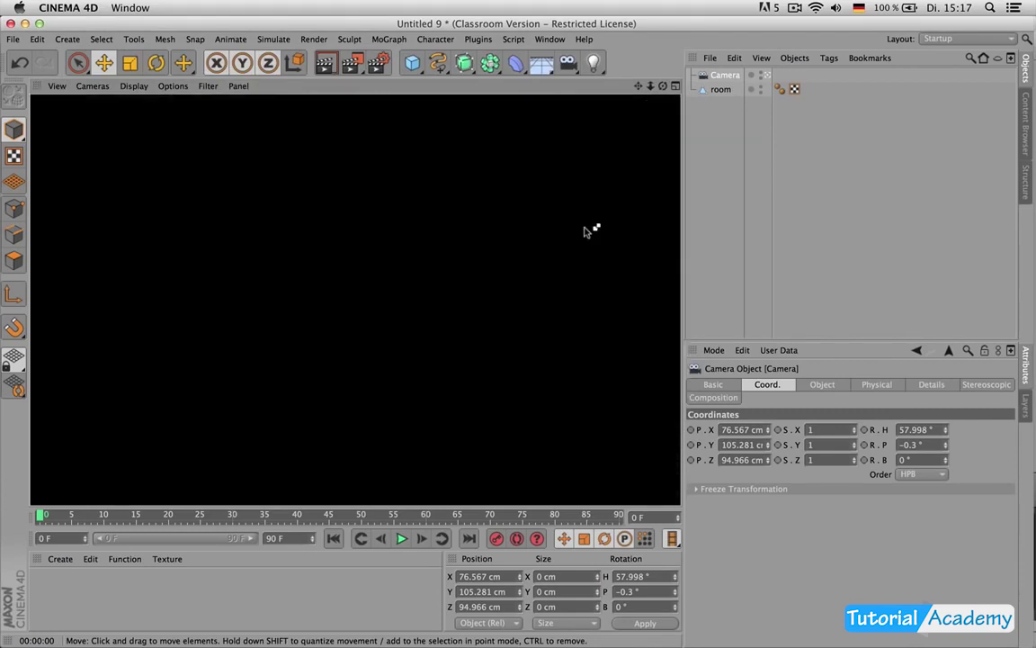
Step: Add a Sky object with Use Color set to On and render the view
left_click(705, 195)
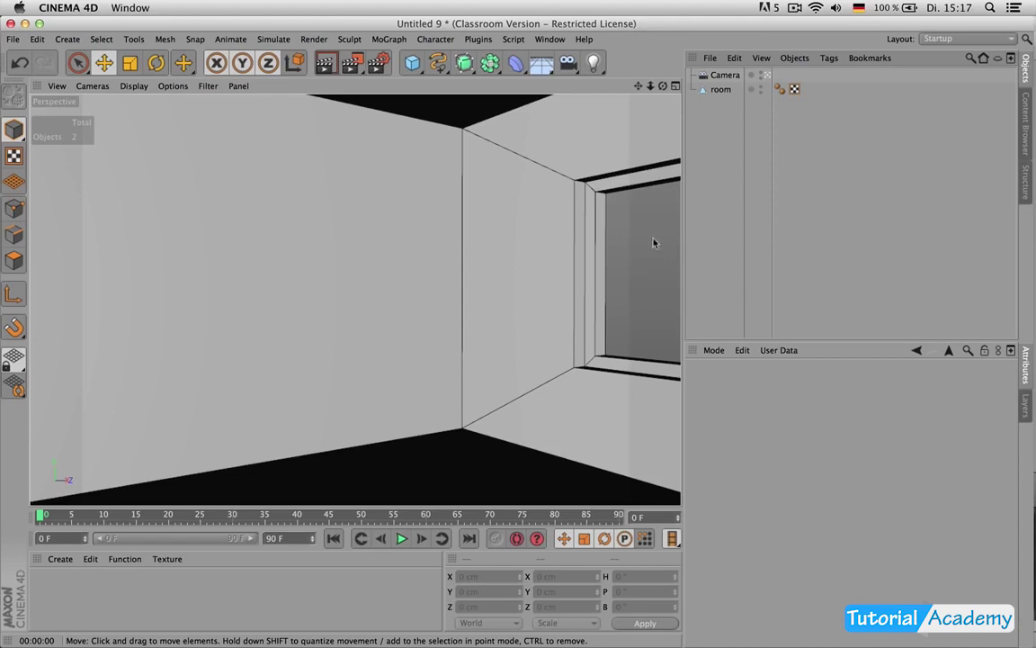
left_click(540, 67)
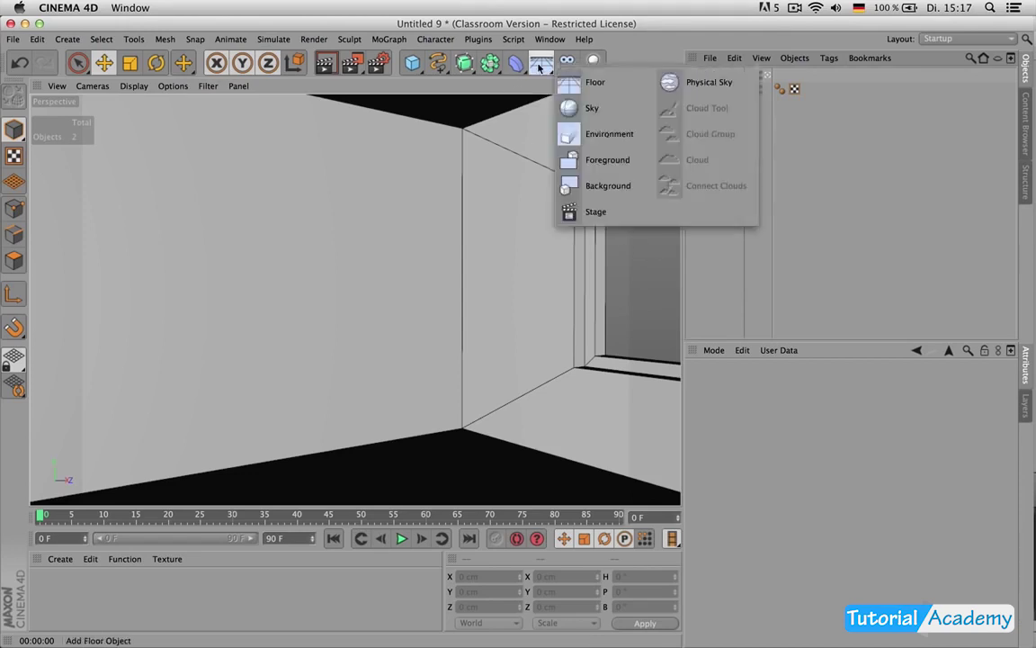
left_click(593, 109)
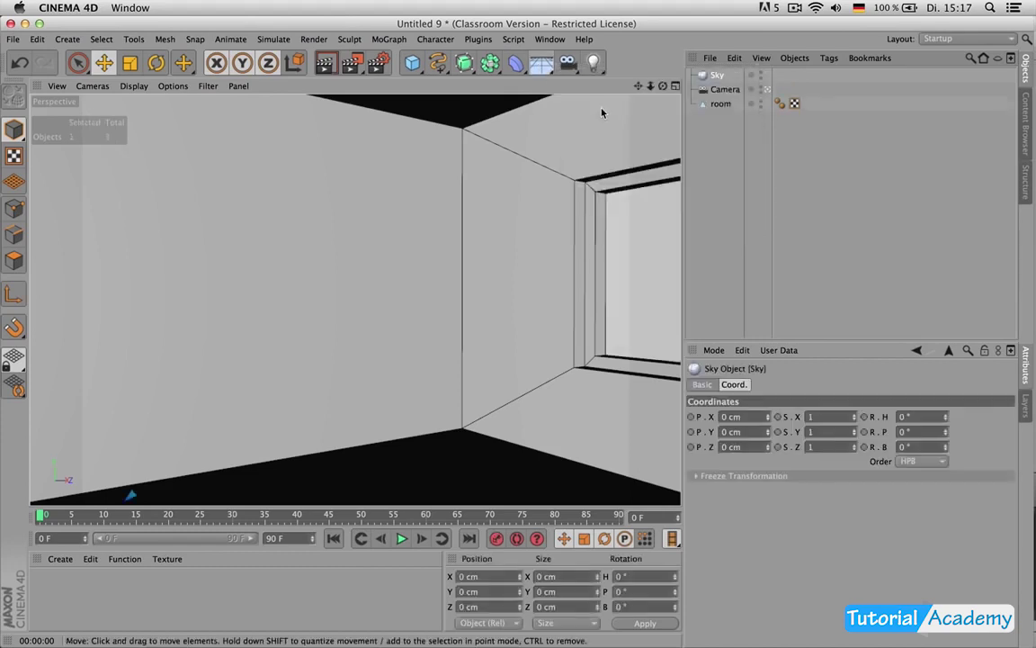
left_click(702, 384)
left_click(792, 473)
left_click(805, 514)
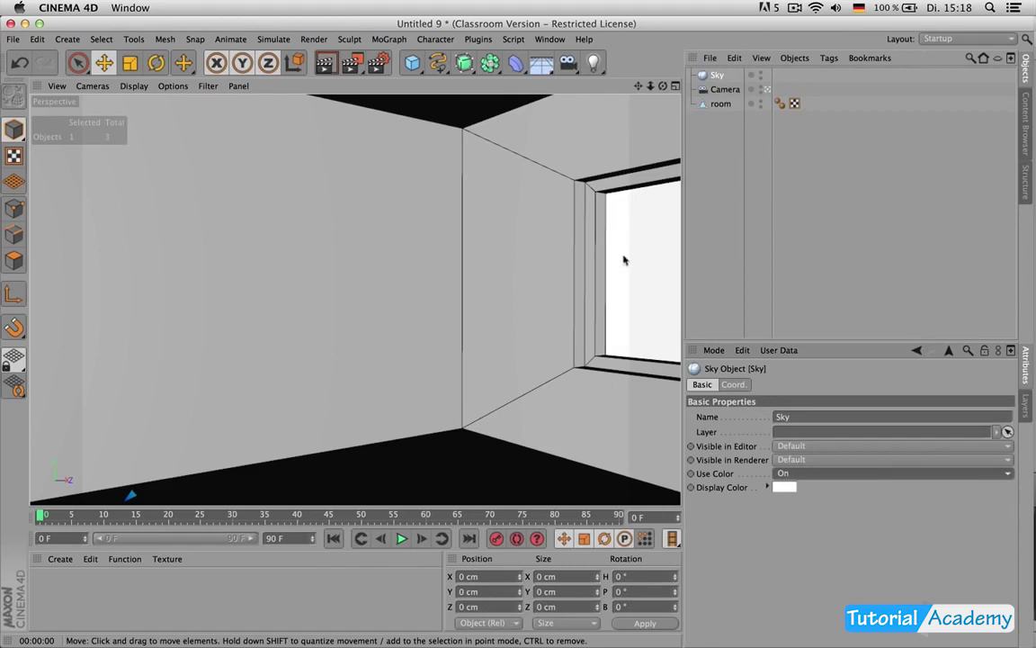
key("super+r")
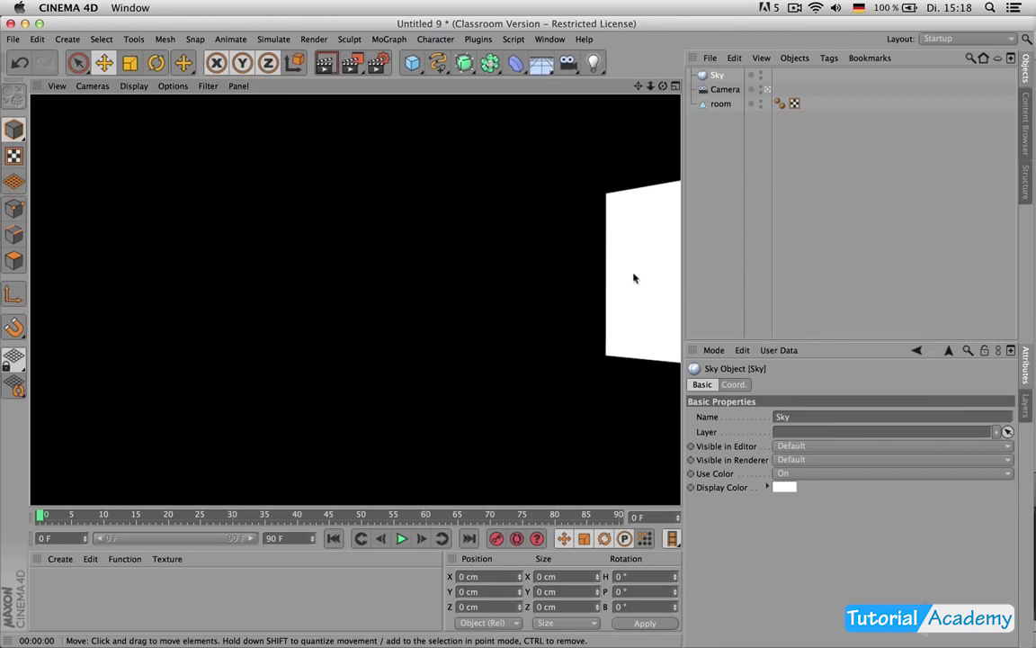
Step: Try to raise the upper window frame polygons of the room in the perspective view
left_click(736, 214)
left_click(569, 177)
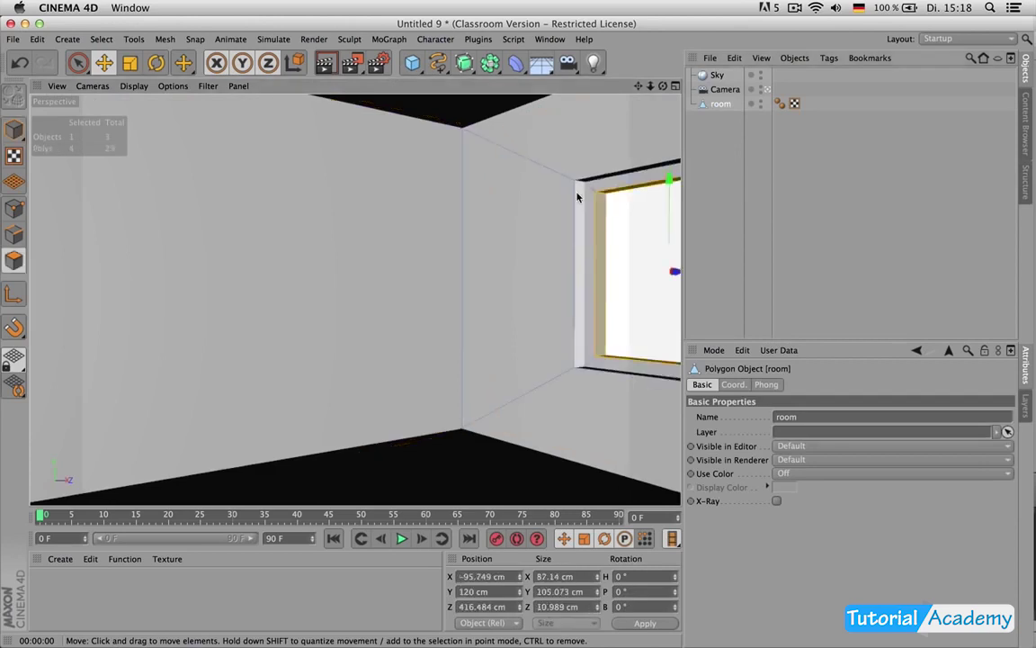
key("9")
left_click(632, 180)
left_click(632, 180)
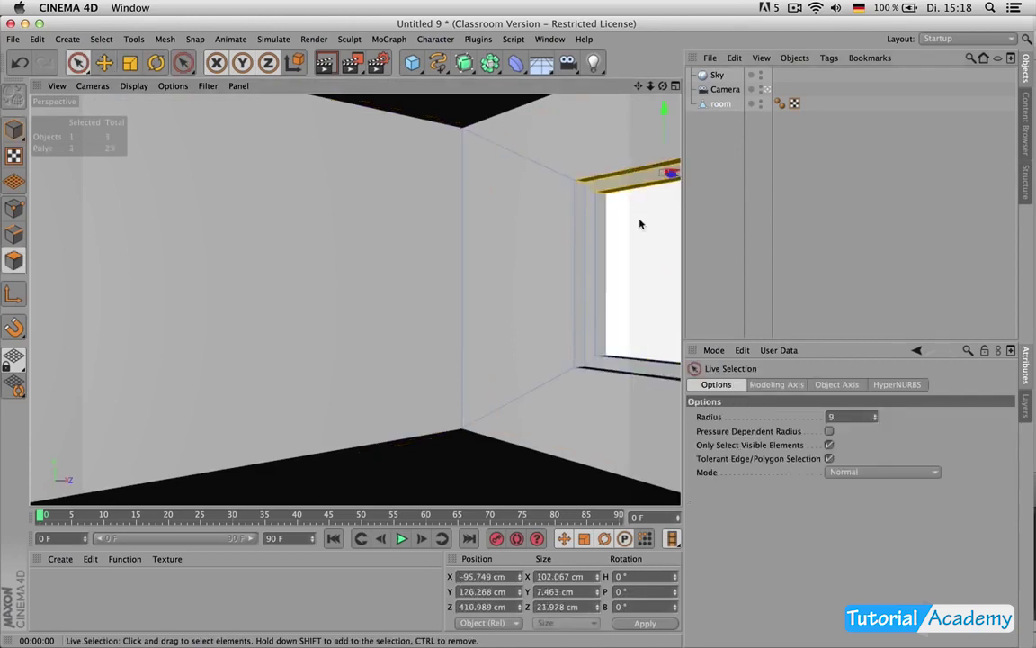
left_click_drag(664, 153, 665, 126)
key("super+z")
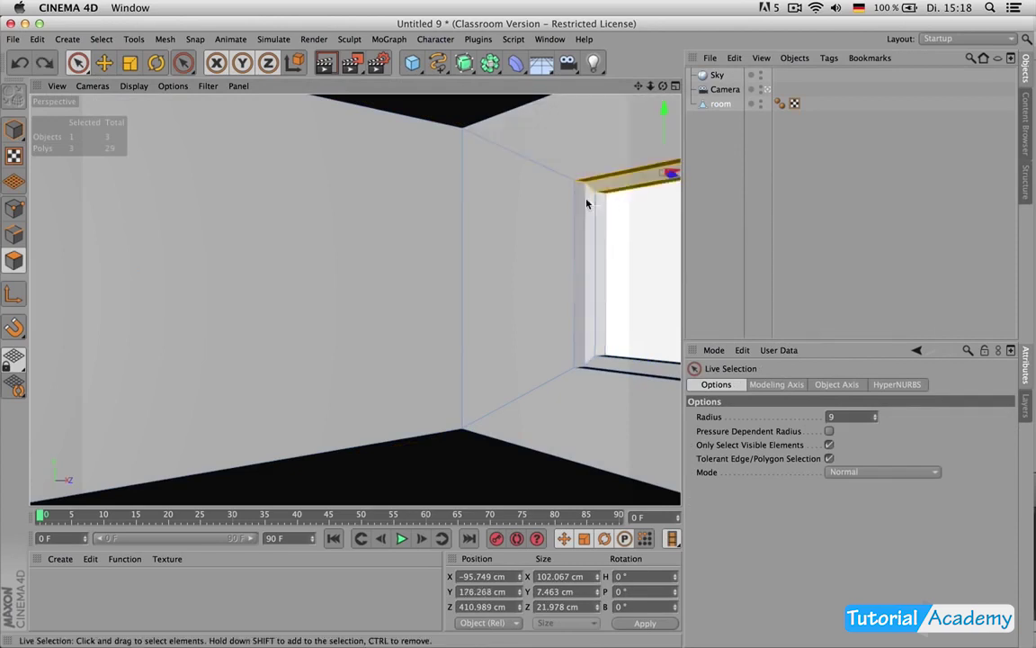
Step: Raise all upper points of the window frame in the Right view, with Only Select Visible Elements turned off for the selection
middle_click(404, 205)
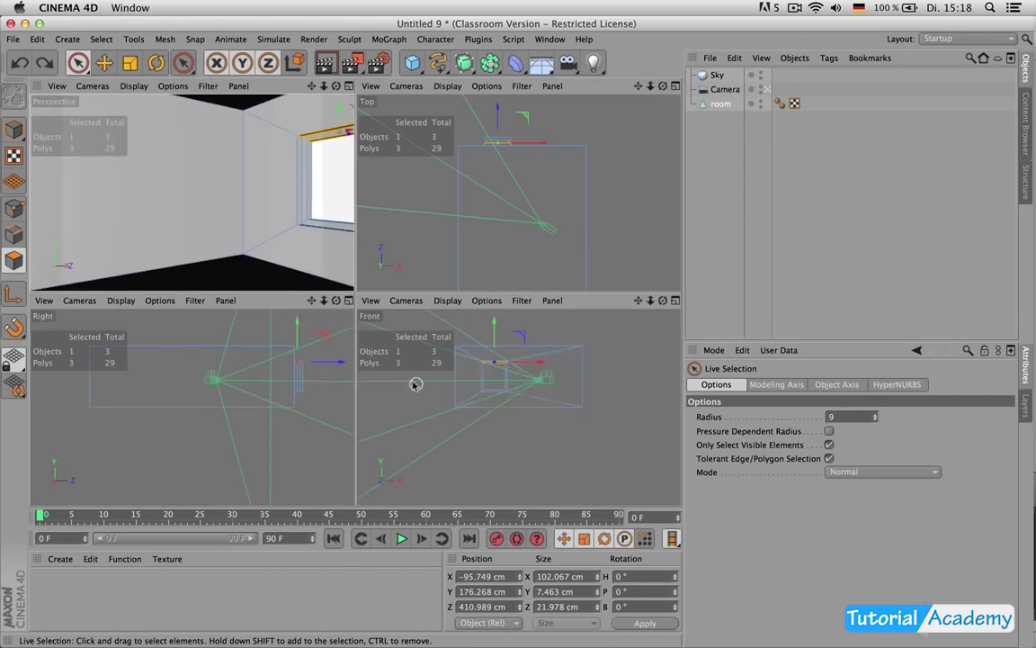
key("0")
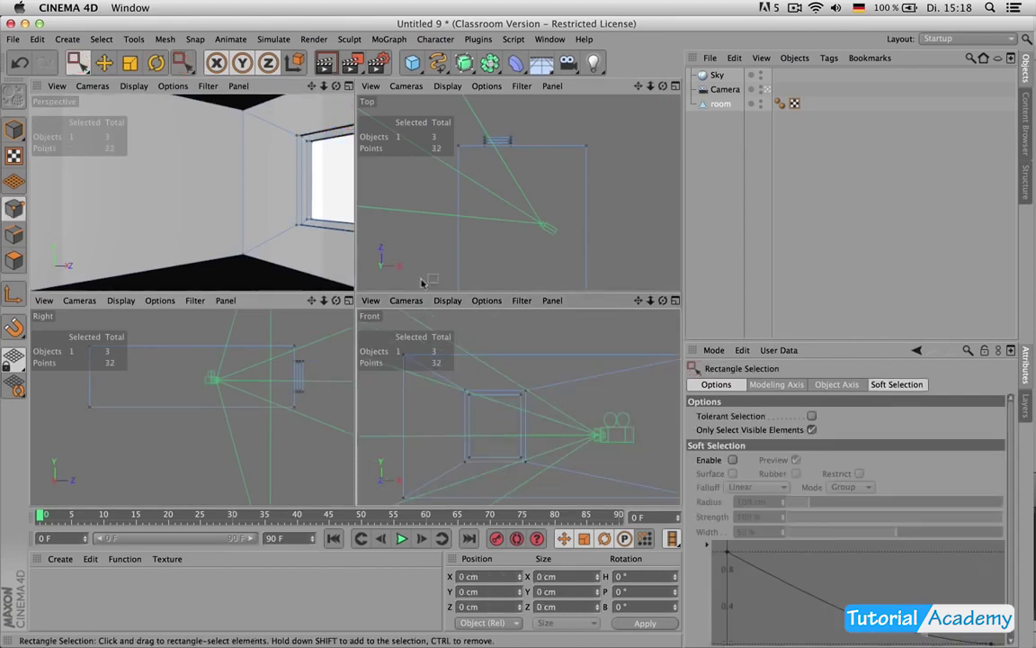
scroll(294, 382, "up", 5)
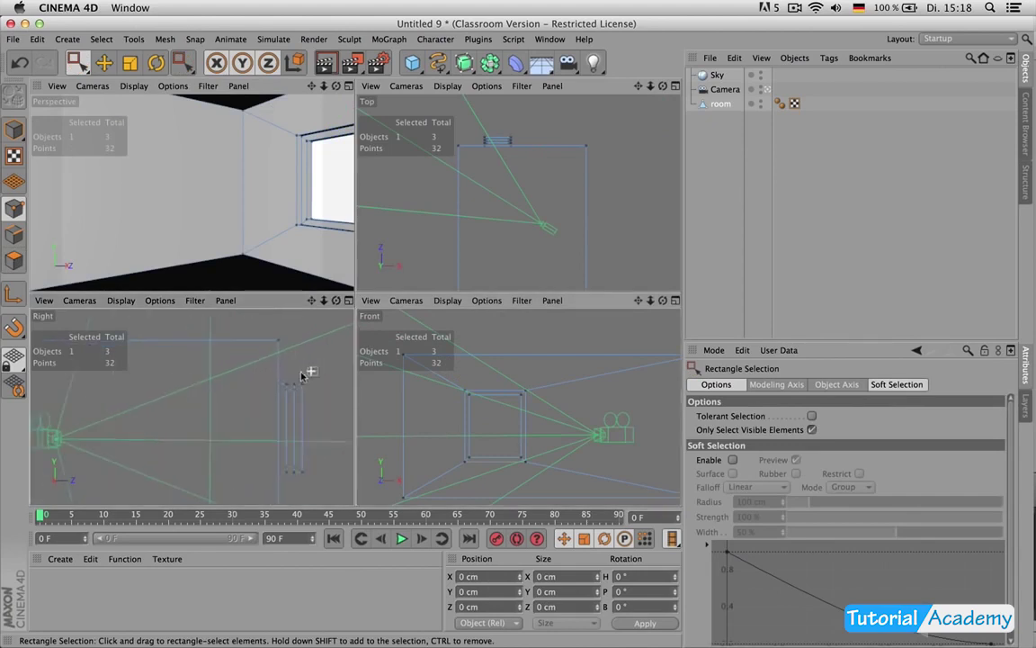
left_click_drag(232, 372, 338, 414)
left_click(811, 429)
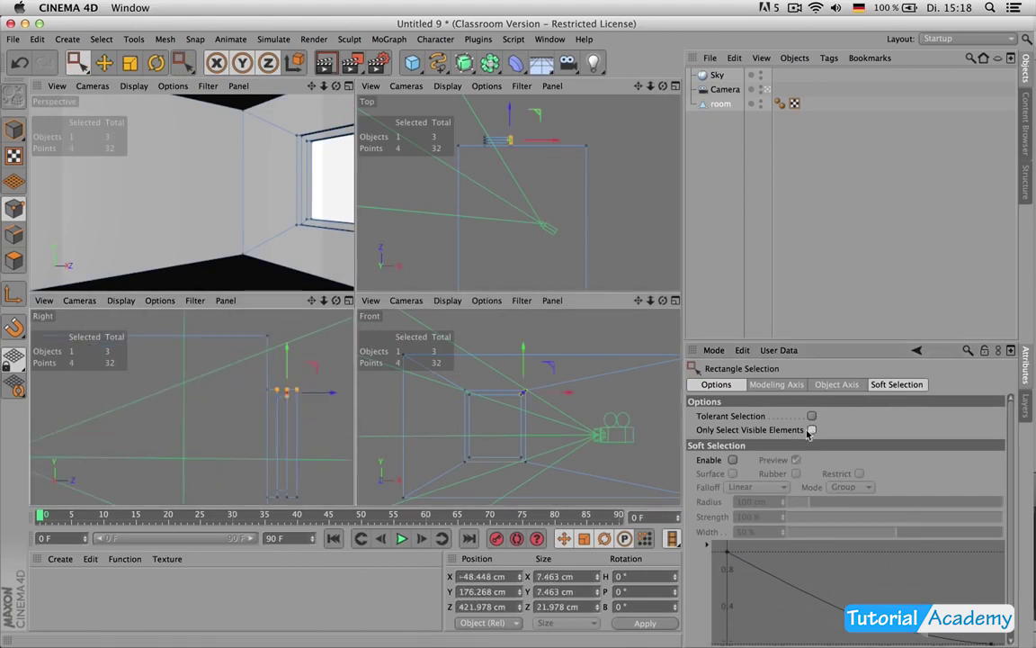
left_click_drag(238, 377, 324, 416)
scroll(290, 364, "up", 2)
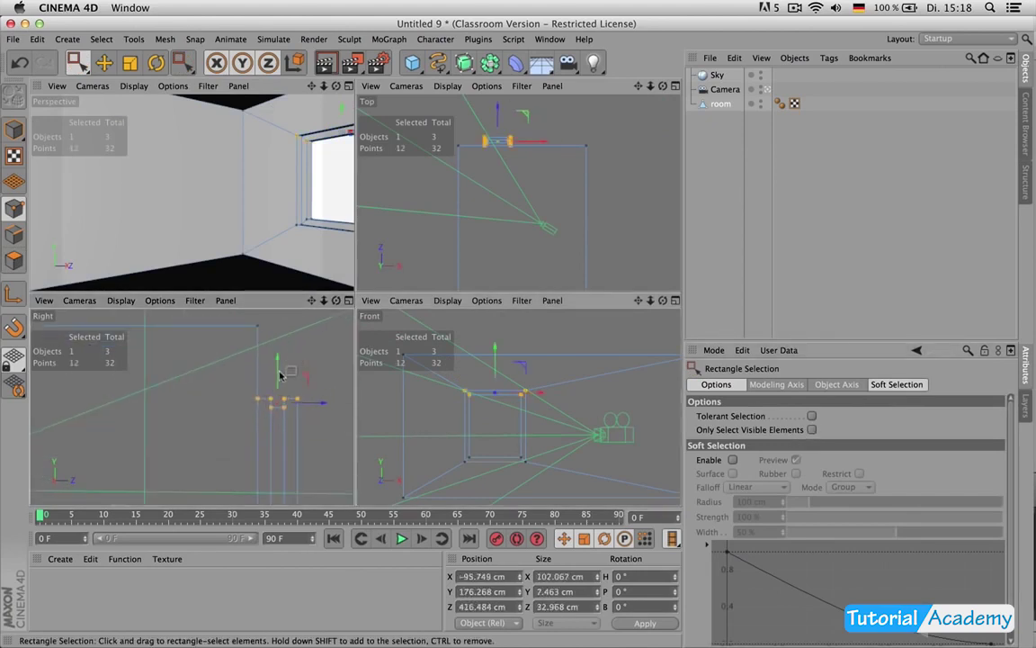
mouse_move(279, 378)
left_mouse_down()
mouse_move(279, 351)
mouse_move(277, 359)
left_mouse_up()
left_click(265, 196)
middle_click(265, 196)
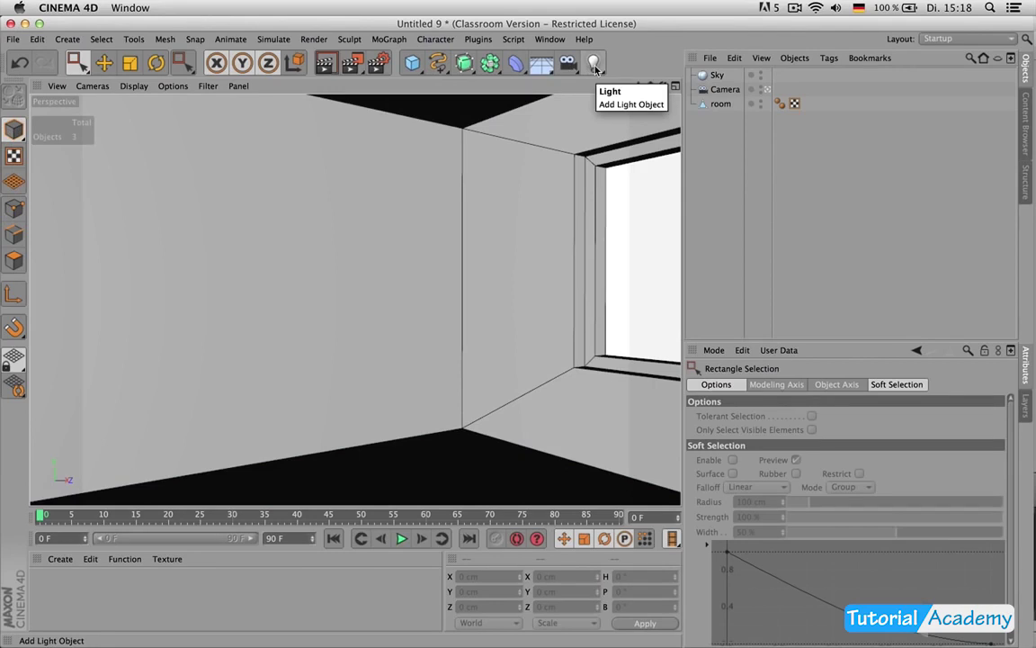
Step: Add an Infinite Light to the scene and rename it sun
left_click_drag(594, 69, 736, 135)
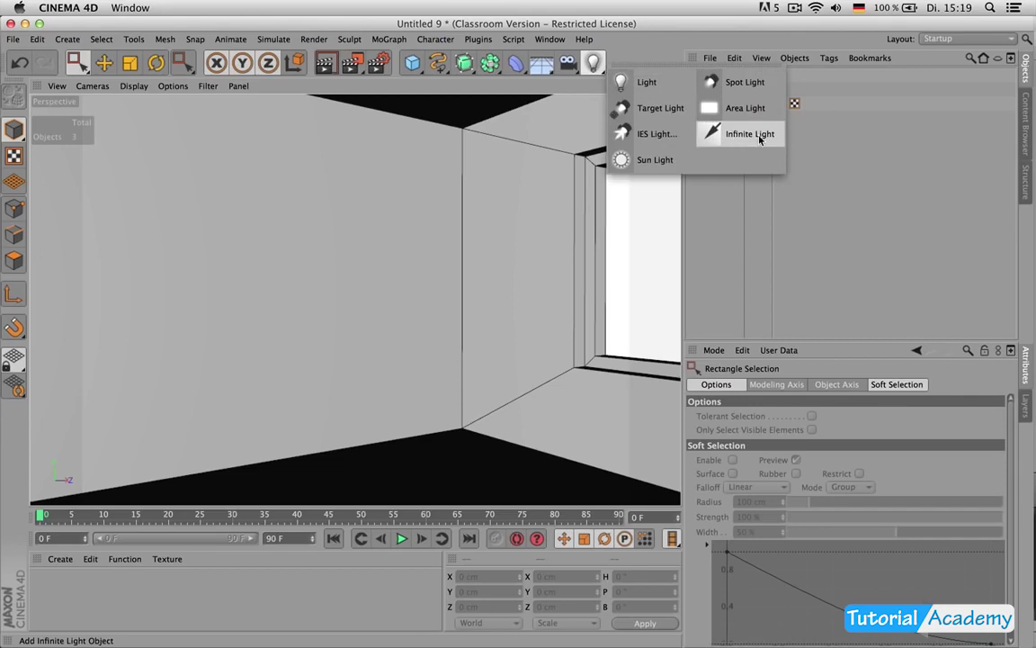
left_click_drag(710, 139, 754, 137)
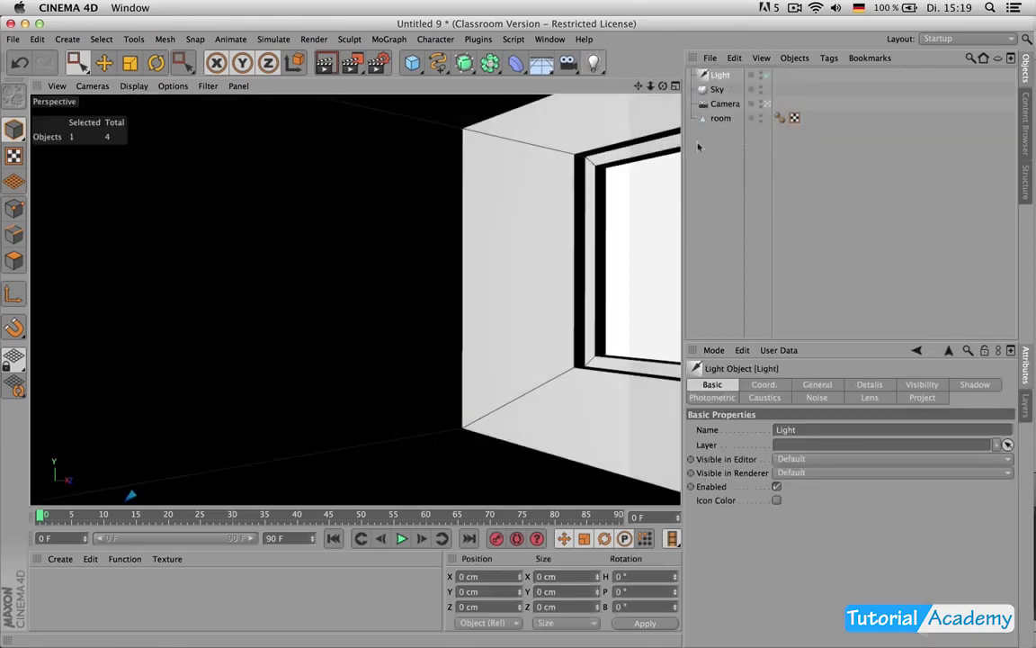
middle_click(550, 191)
middle_click(576, 177)
scroll(476, 184, "down", 2)
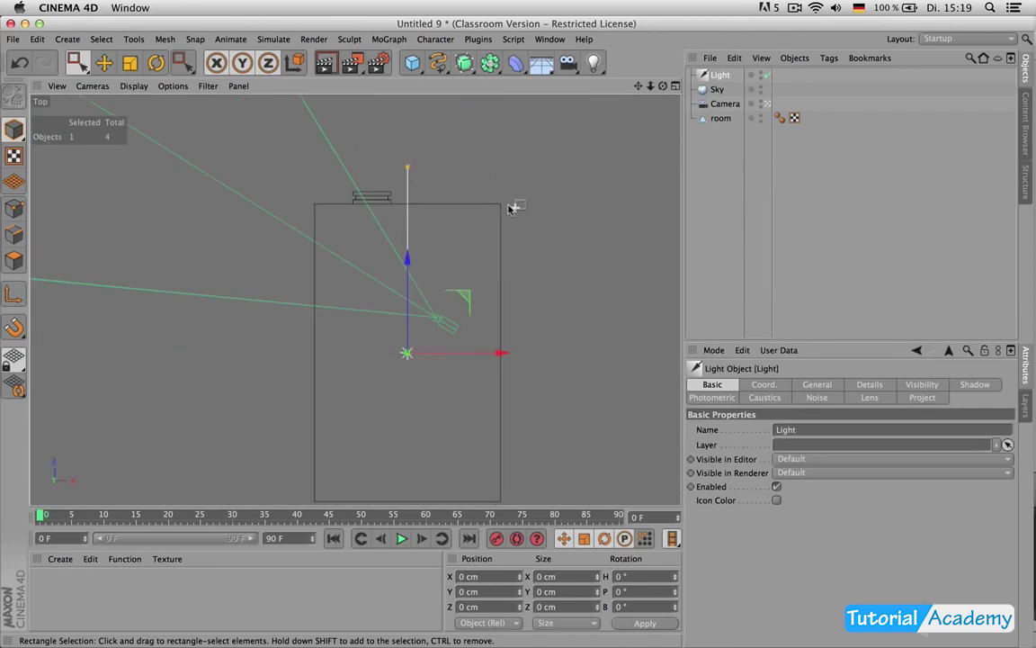
double_click(723, 76)
type("sun")
key("Return")
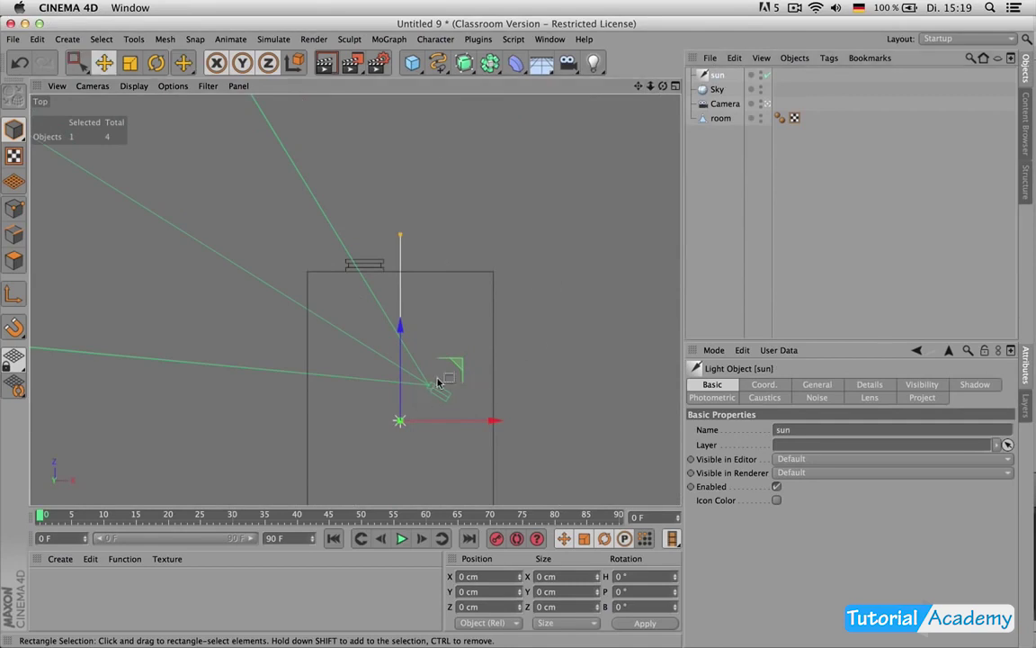
Step: In the Top view, place the sun light outside the window at about X 137.3 cm, Z 707.9 cm with a heading of about 152.1°
key("e")
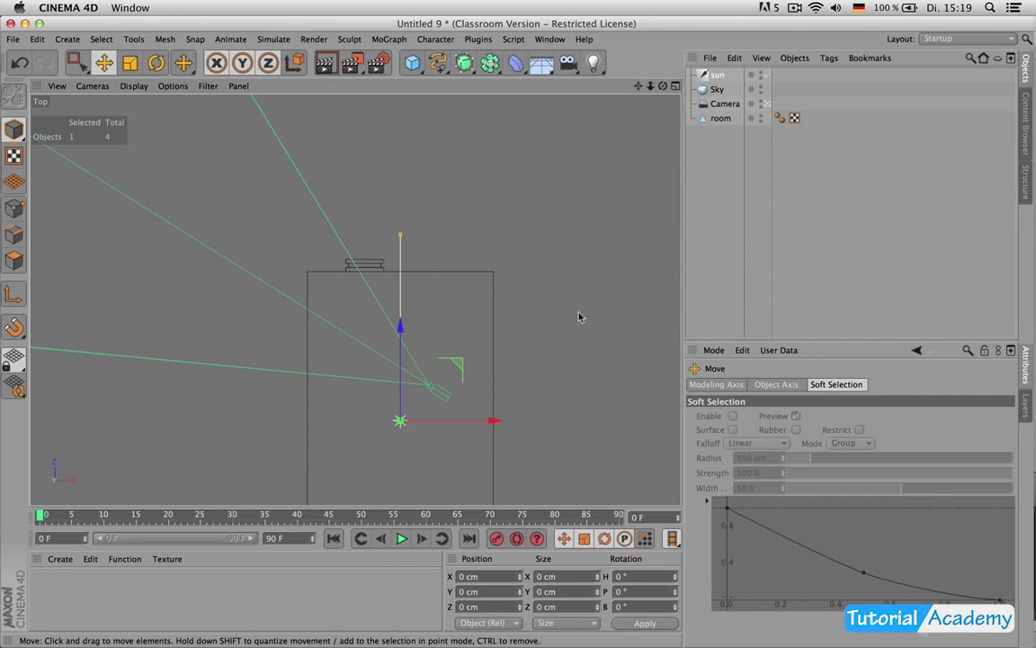
left_click_drag(409, 429, 525, 220)
key("r")
left_click_drag(556, 358, 543, 419)
key("e")
left_click_drag(553, 304, 479, 251)
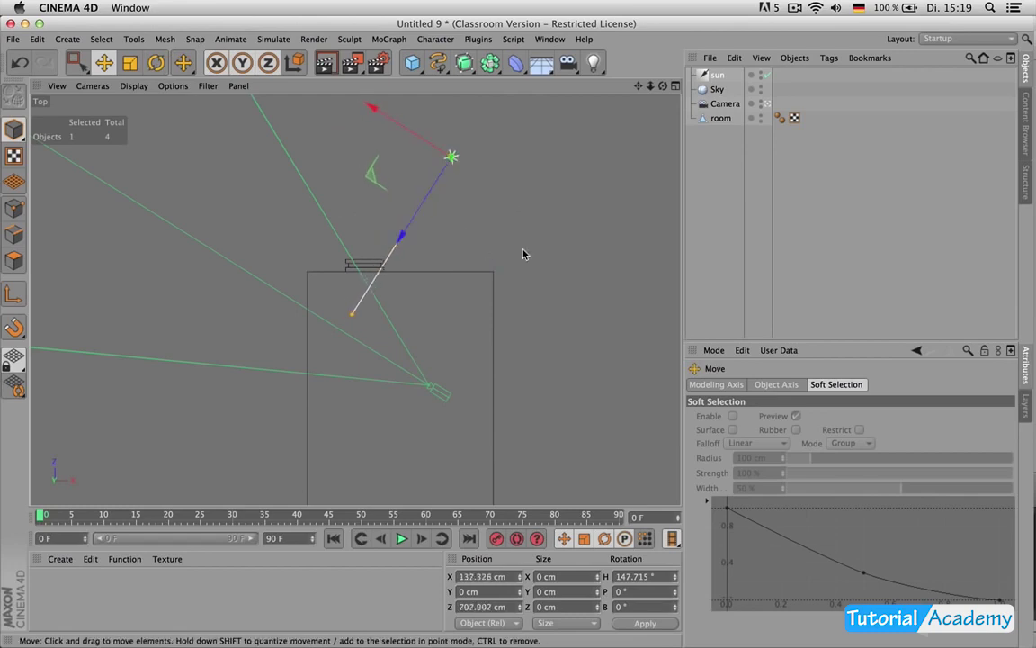
key("r")
mouse_move(555, 339)
left_mouse_down()
mouse_move(562, 279)
mouse_move(576, 279)
mouse_move(587, 345)
mouse_move(587, 312)
mouse_move(579, 357)
mouse_move(570, 320)
mouse_move(569, 336)
left_mouse_up()
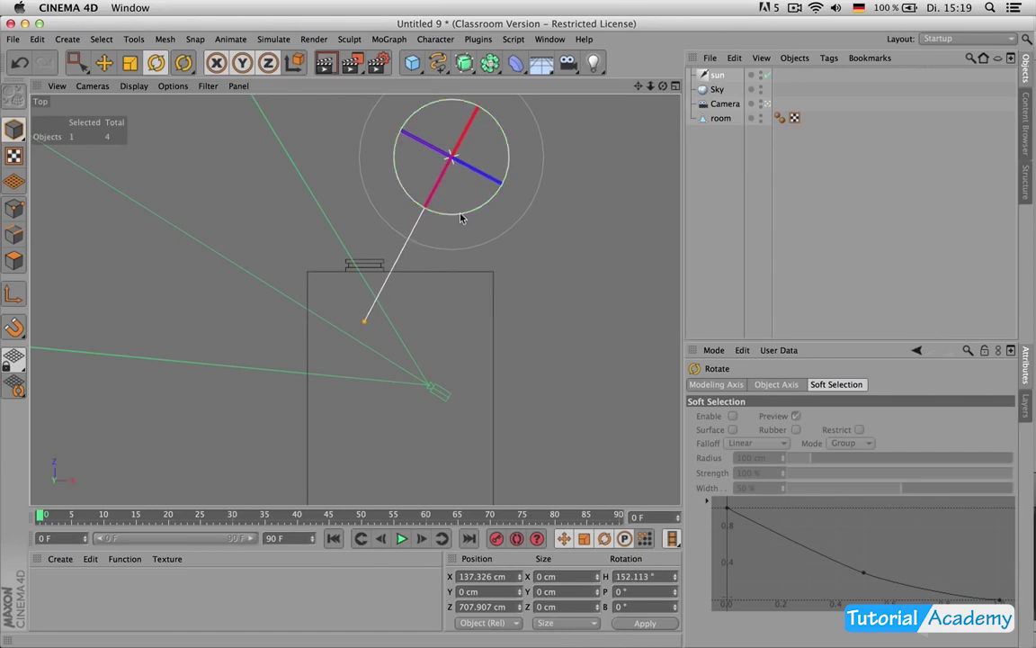
middle_click(537, 252)
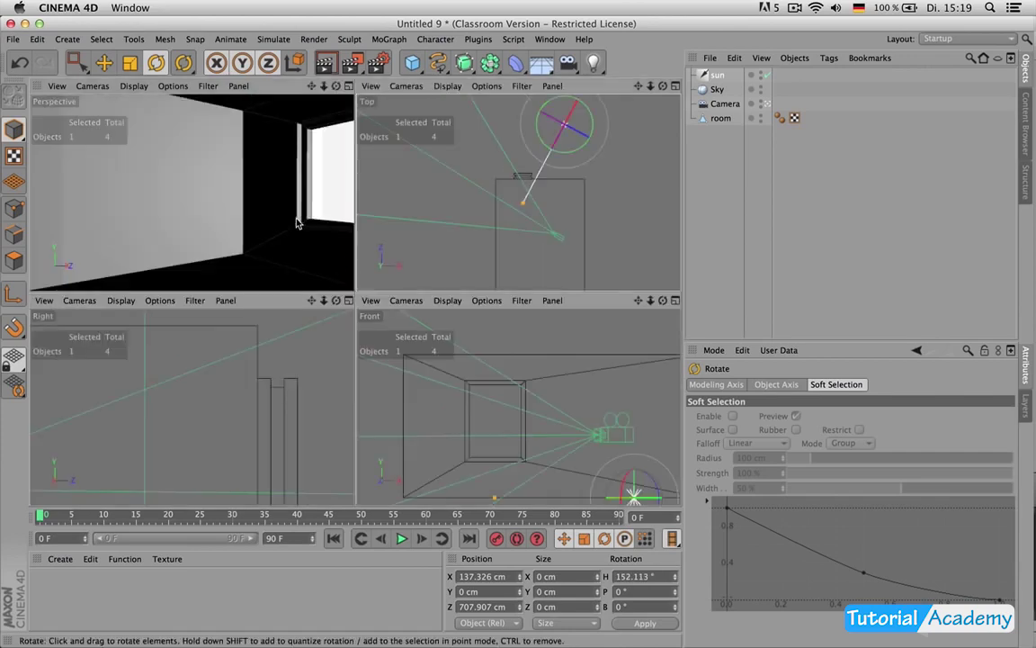
middle_click(297, 223)
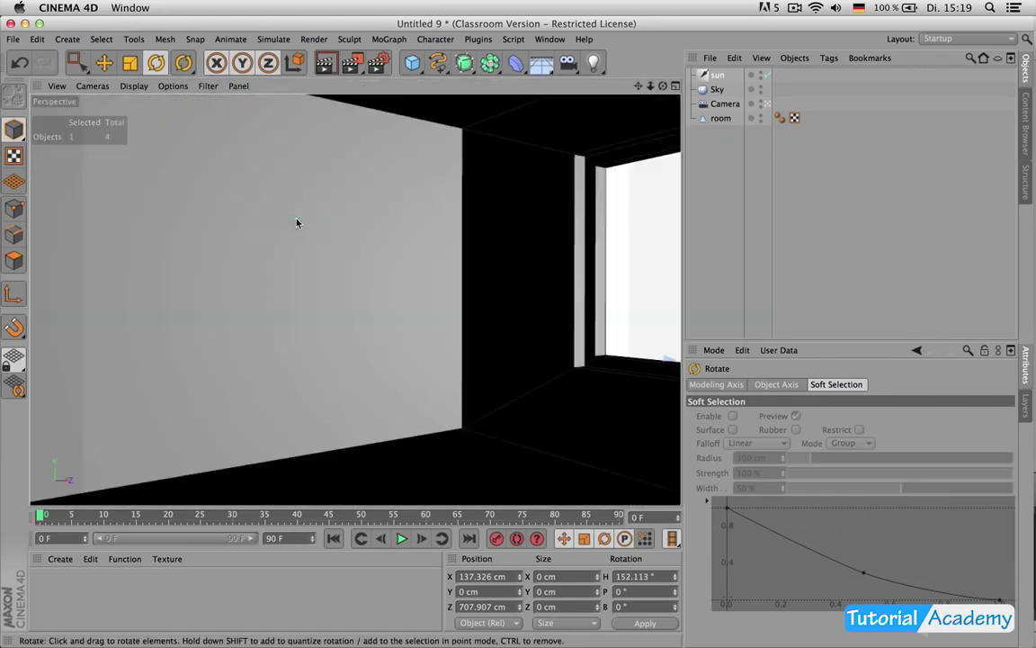
Step: Add a Protection tag to the Camera and stop looking through it in the perspective view
right_click(728, 108)
mouse_move(810, 115)
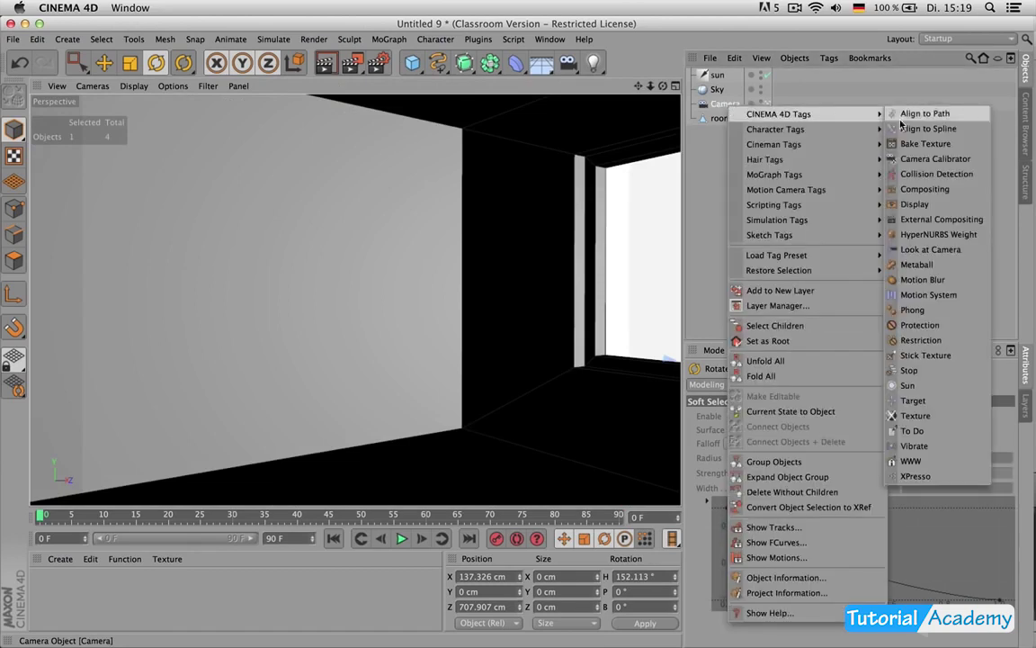
left_click(917, 324)
left_click(768, 106)
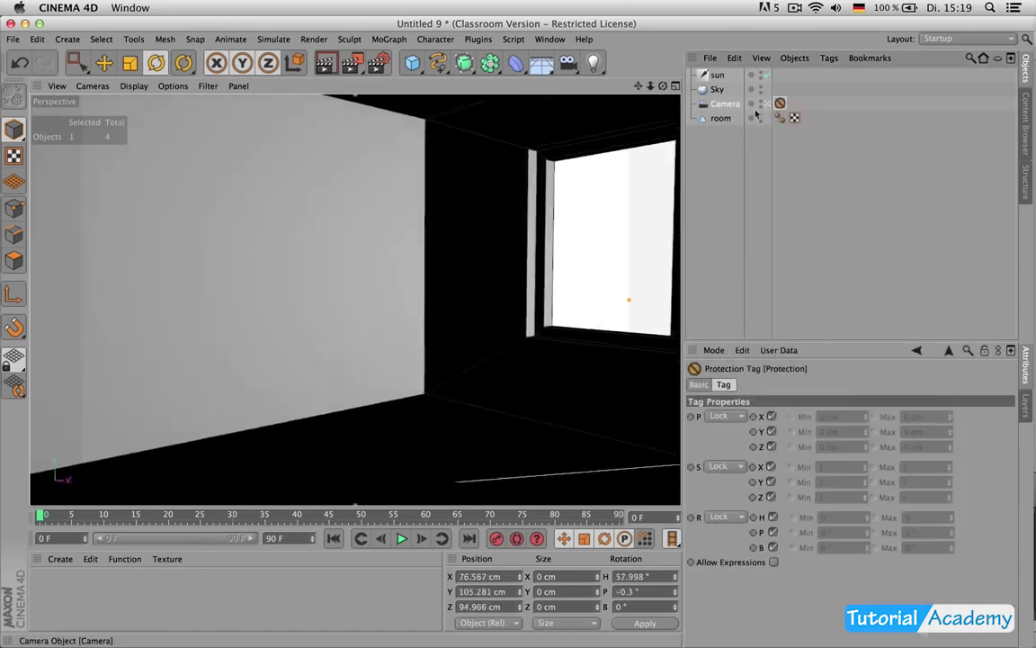
Step: Try to tilt the sun light downward to a pitch of about -31° in the perspective view
left_click_drag(427, 263, 576, 162, "alt")
left_click_drag(637, 86, 596, 109)
left_click(717, 75)
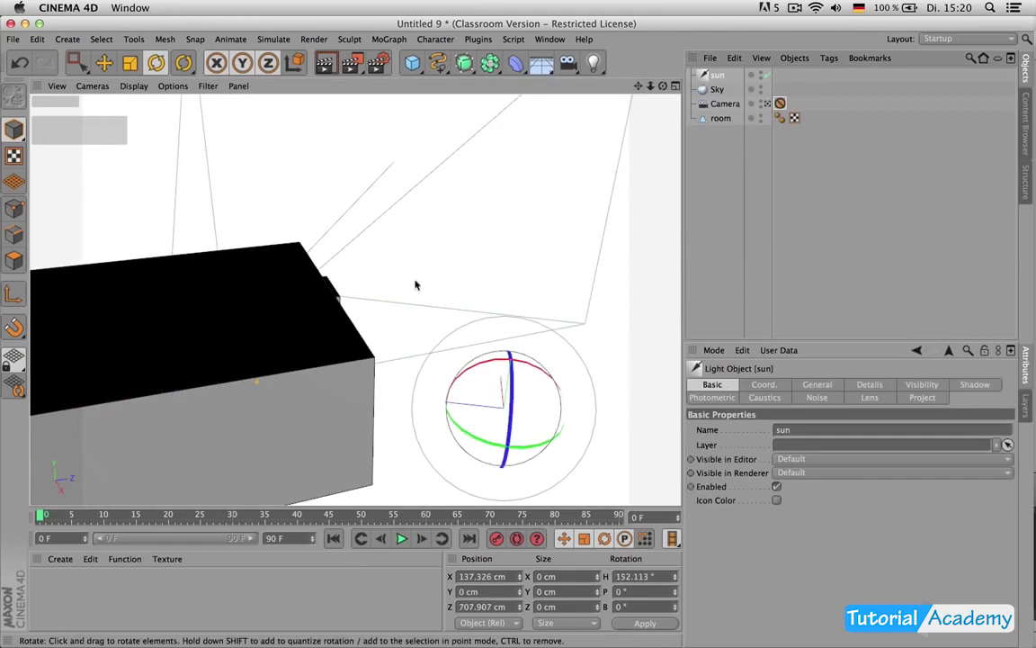
mouse_move(518, 376)
left_mouse_down()
mouse_move(529, 418)
mouse_move(516, 389)
mouse_move(413, 336)
mouse_move(423, 333)
left_mouse_up()
key("ctrl+z")
key("ctrl+z")
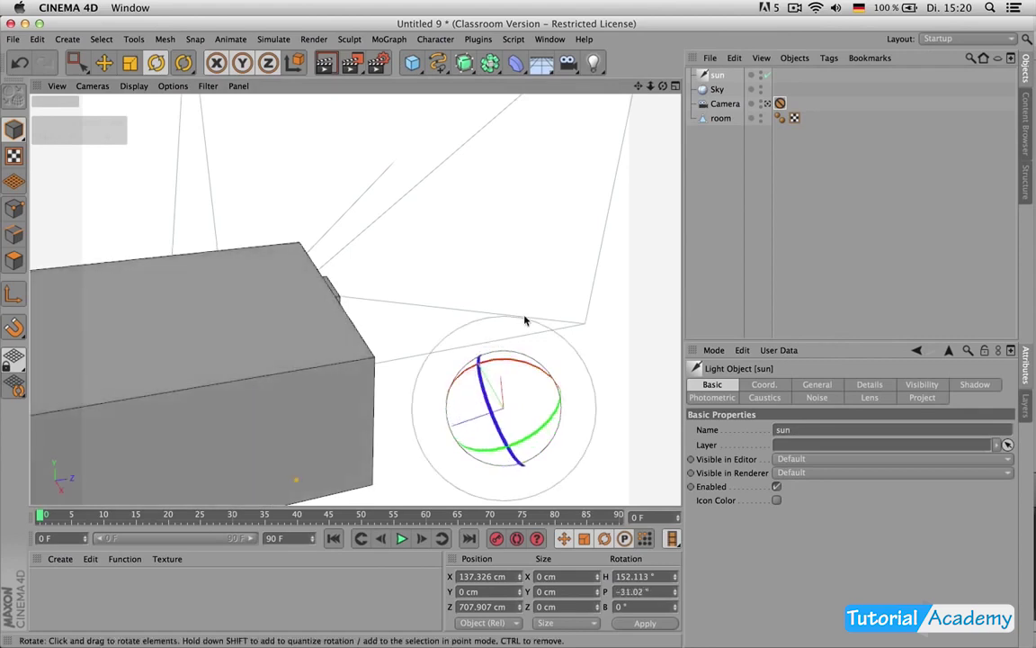
key("ctrl+z")
left_click(503, 287)
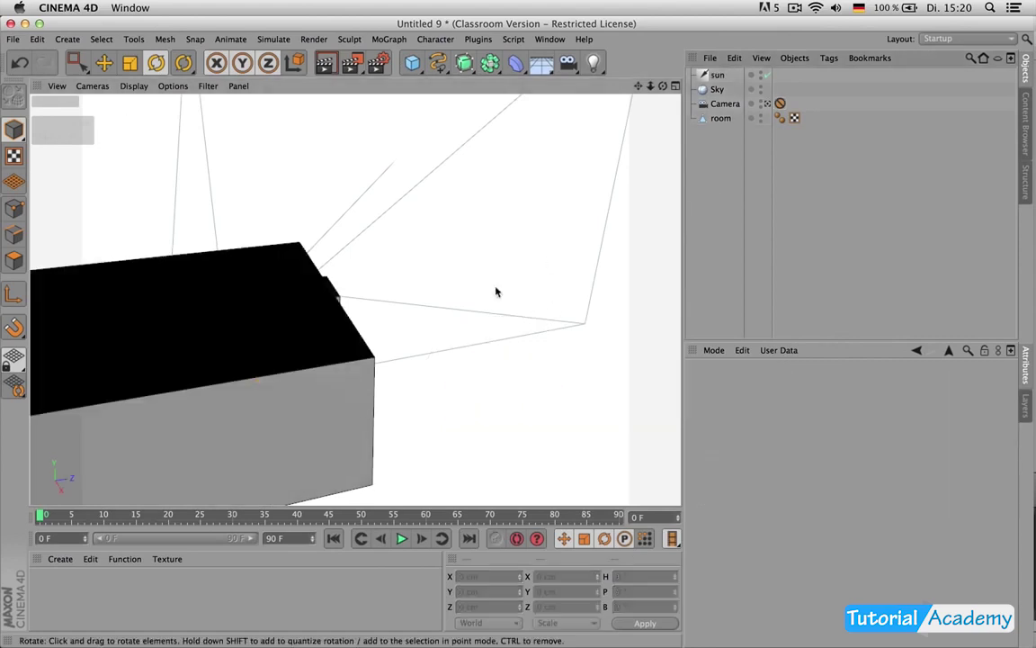
Step: In the Top view, rotate the sun light outside the window to a heading of about 148°
left_click(208, 87)
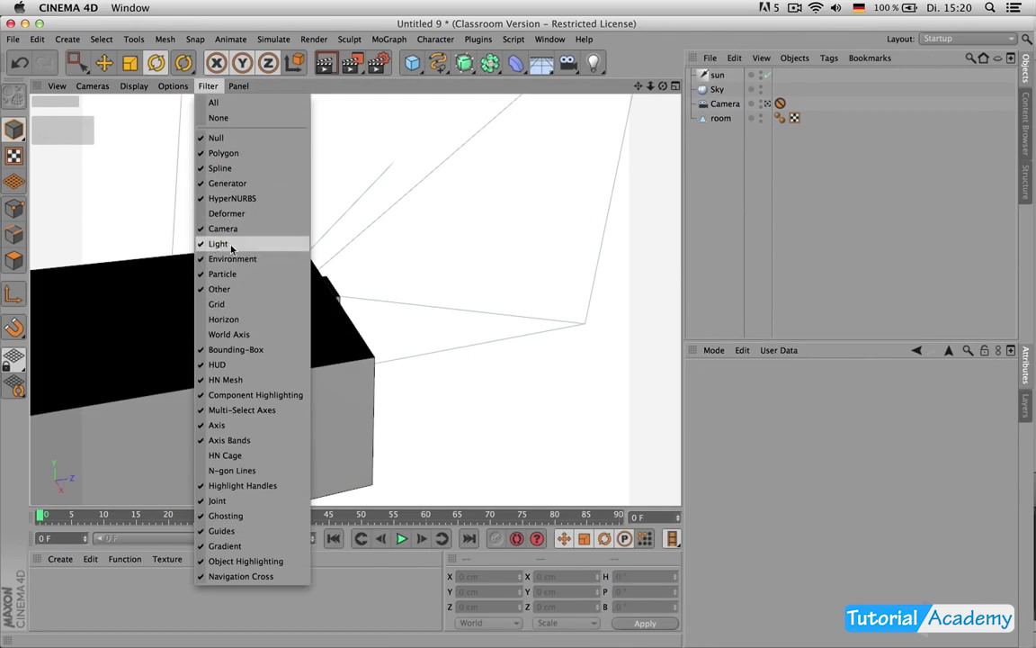
middle_click(497, 243)
middle_click(536, 160)
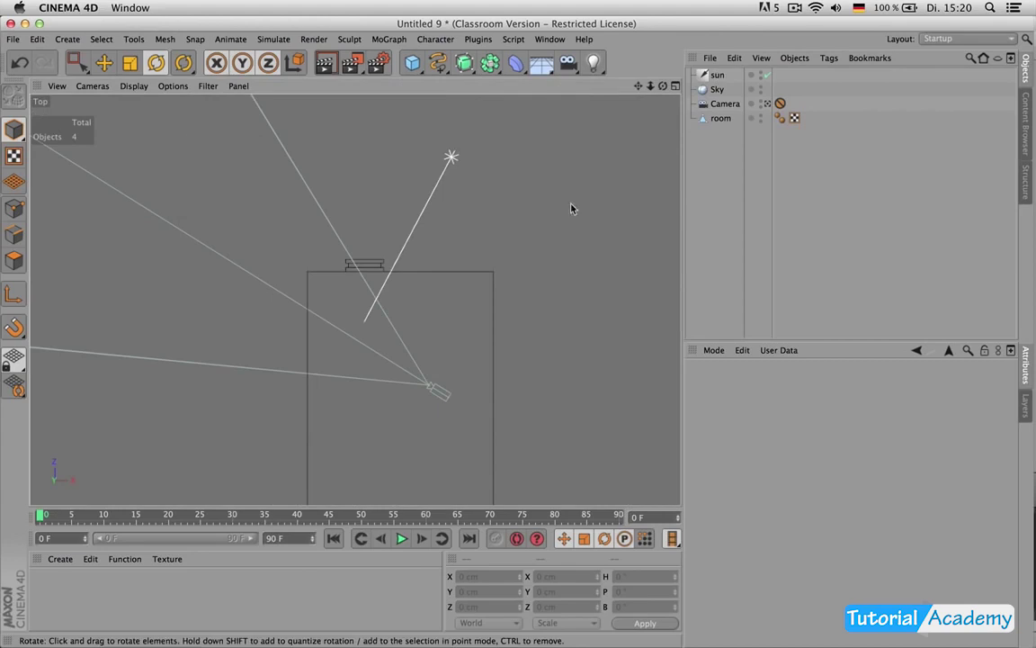
left_click(450, 158)
left_click_drag(607, 237, 648, 218)
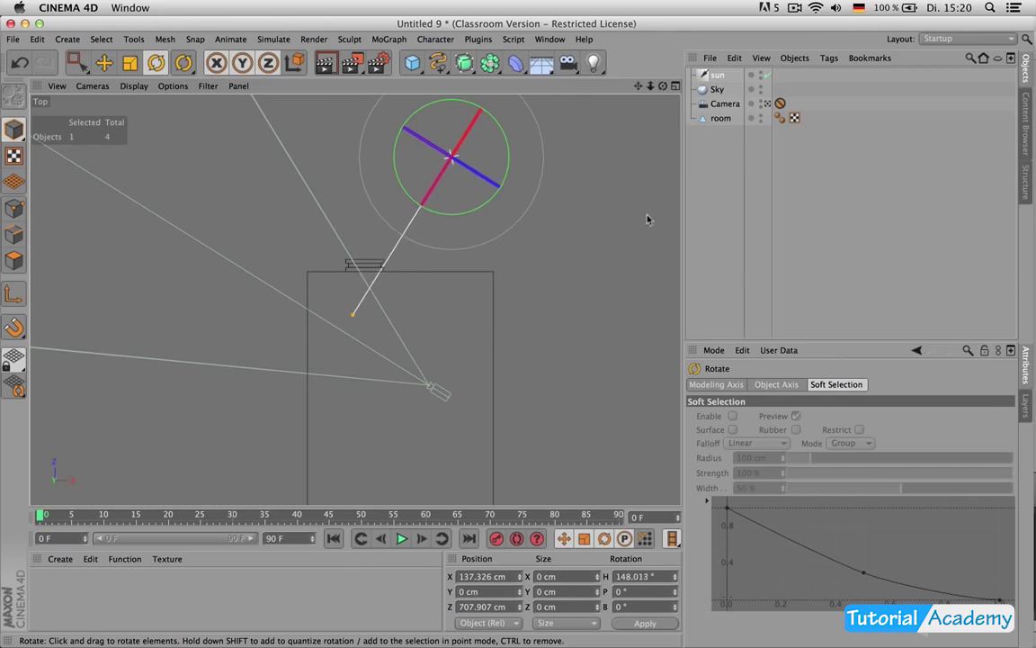
Step: In the Top view, select the points on the window frame's side nearer the sun and move them outward to widen the window
left_click(722, 118)
key("Return")
key("space")
left_click_drag(415, 211, 362, 290)
mouse_move(446, 270)
left_mouse_down()
mouse_move(482, 271)
mouse_move(466, 272)
left_mouse_up()
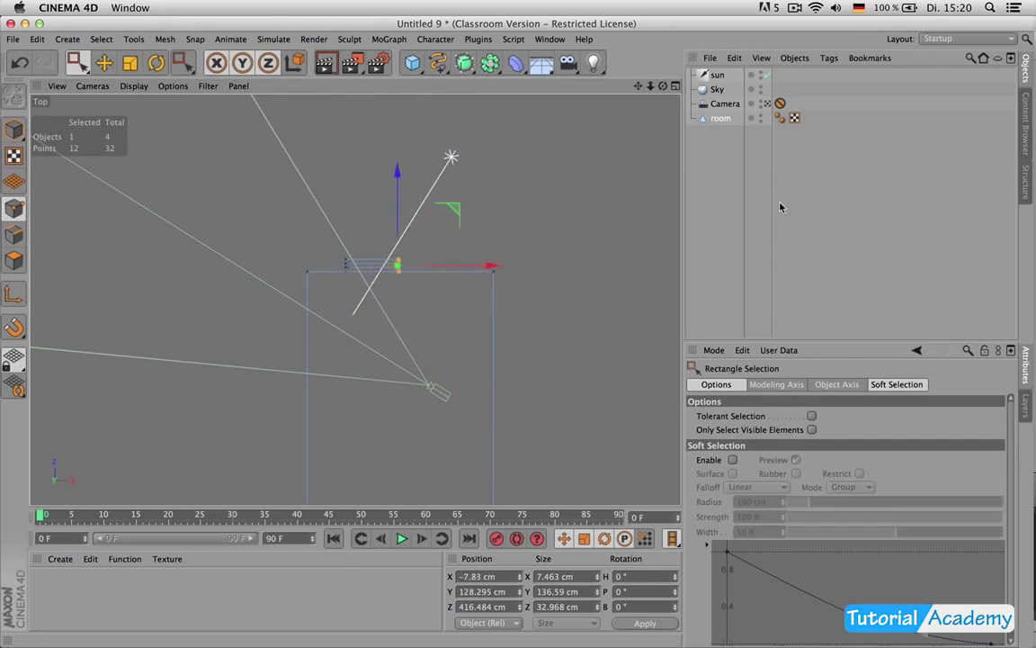
Step: In the Right view, tilt the sun light so that it shines downward
left_click(450, 158)
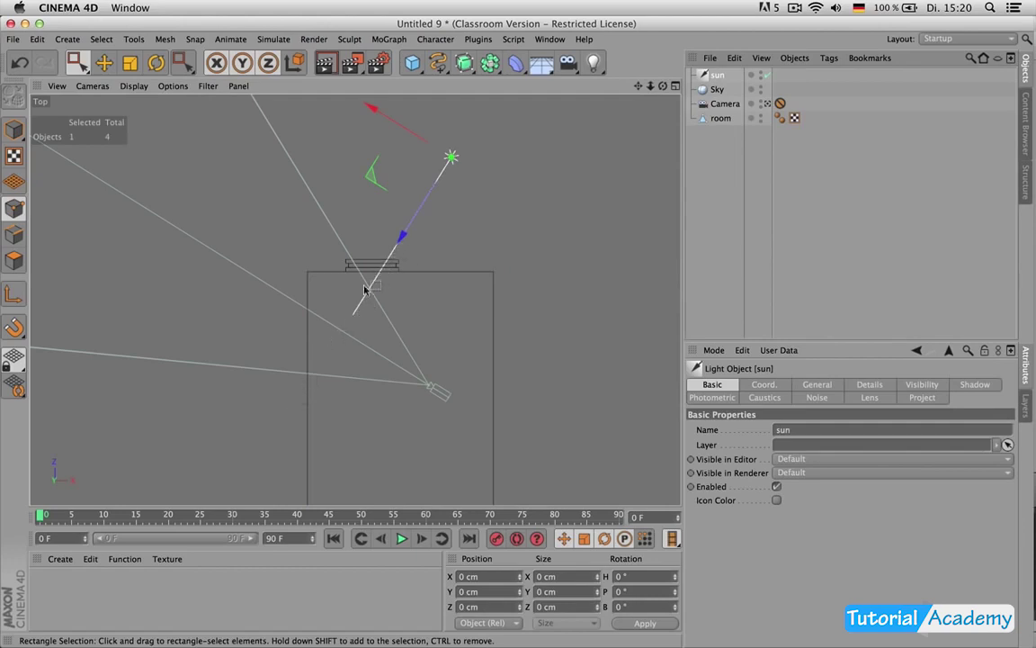
middle_click(493, 239)
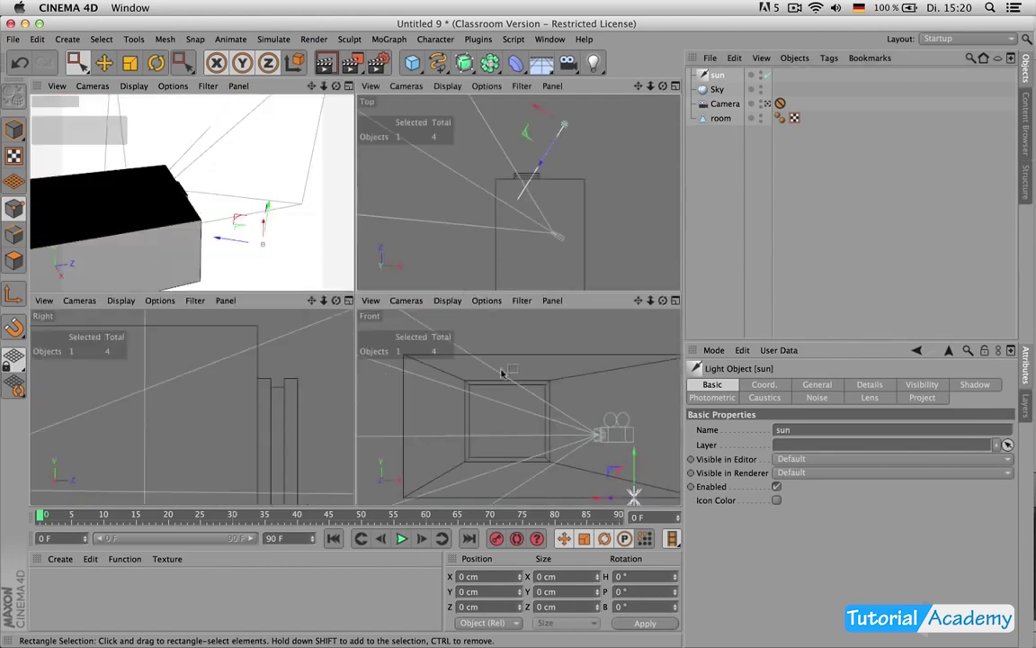
middle_click(270, 349)
scroll(294, 337, "down", 5)
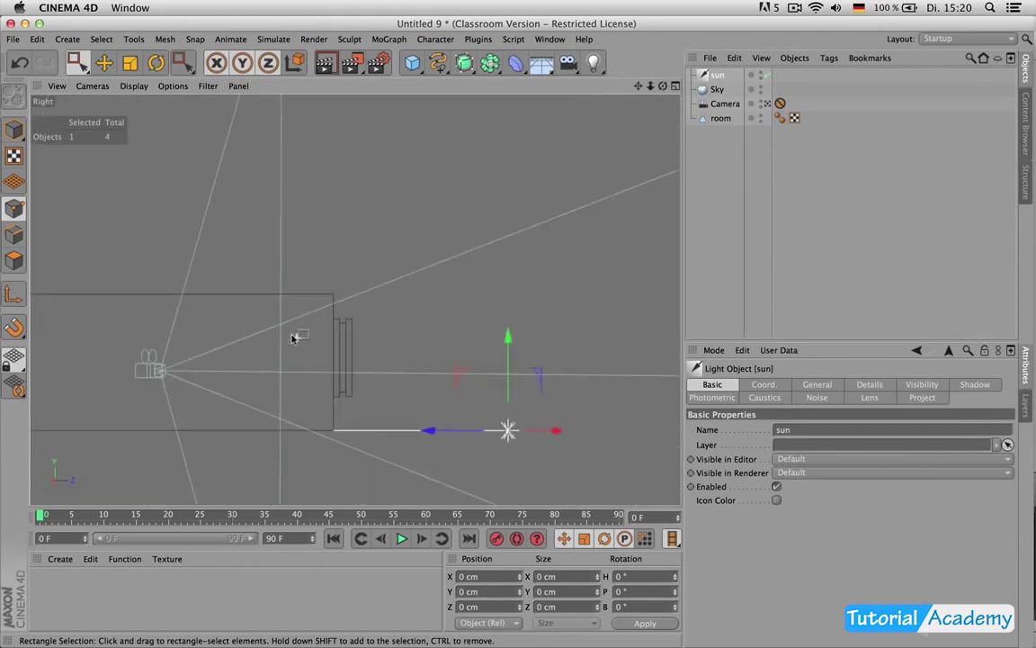
key("r")
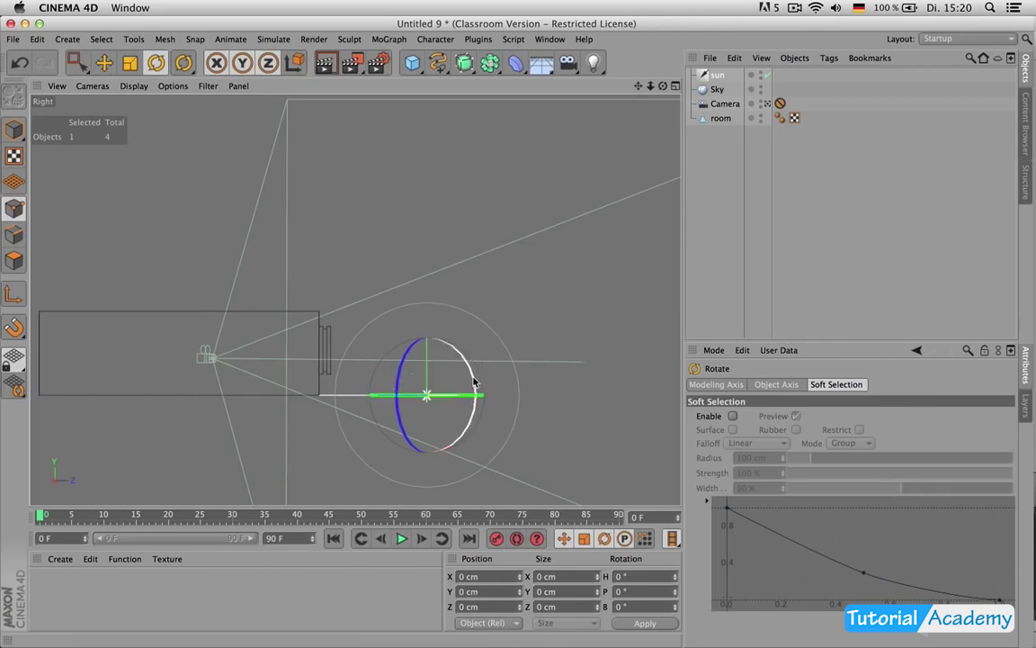
left_click_drag(474, 384, 463, 353)
Step: Look through the Camera in the enlarged perspective view and render a preview of the room
middle_click(507, 289)
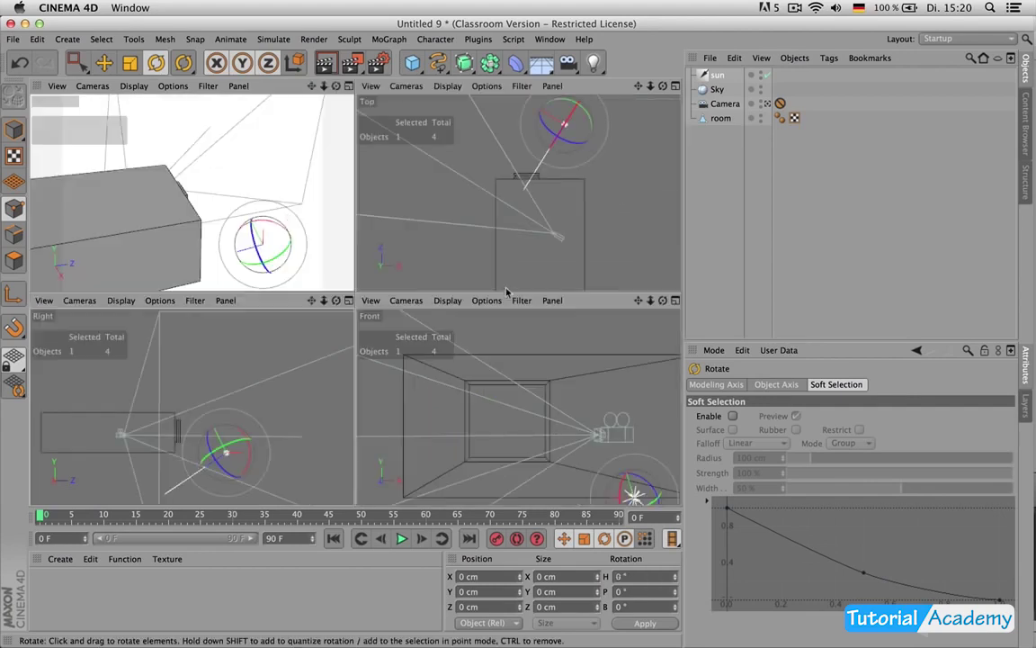
middle_click(296, 159)
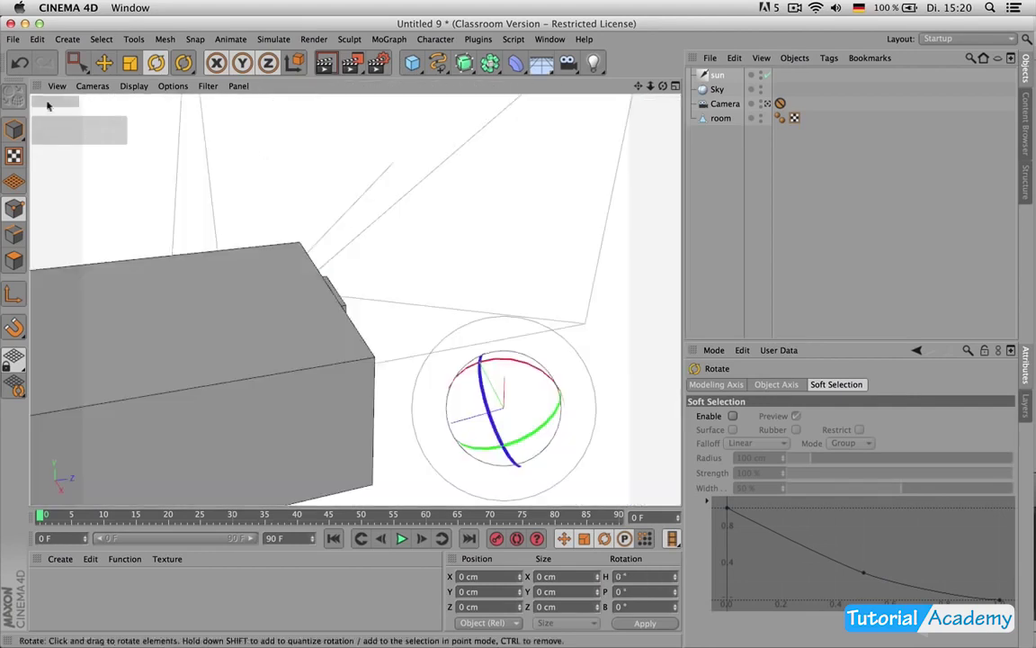
left_click(766, 104)
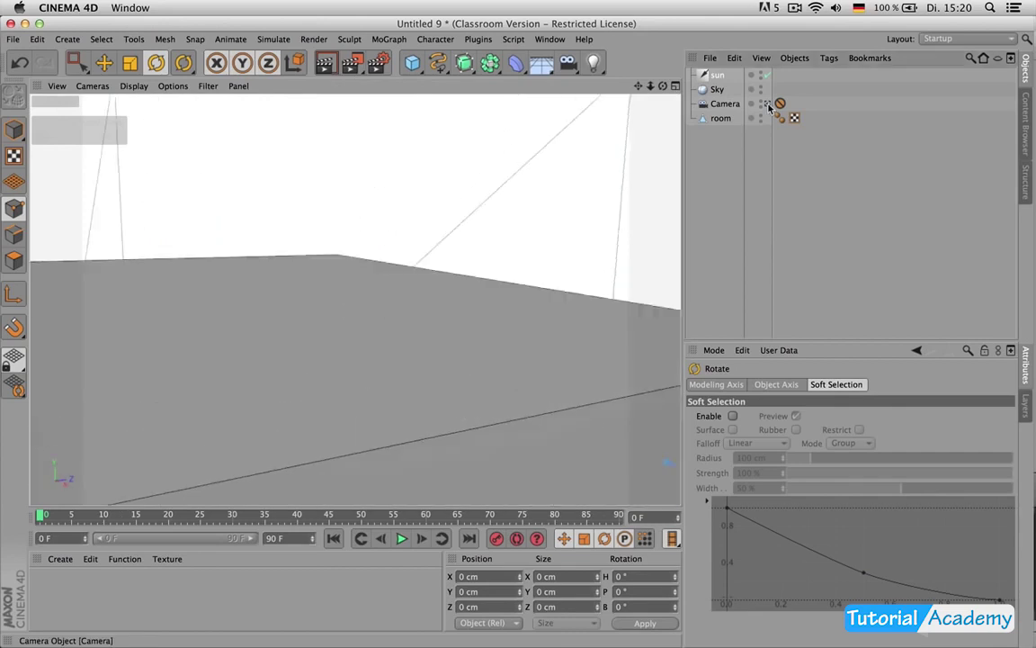
key("ctrl+r")
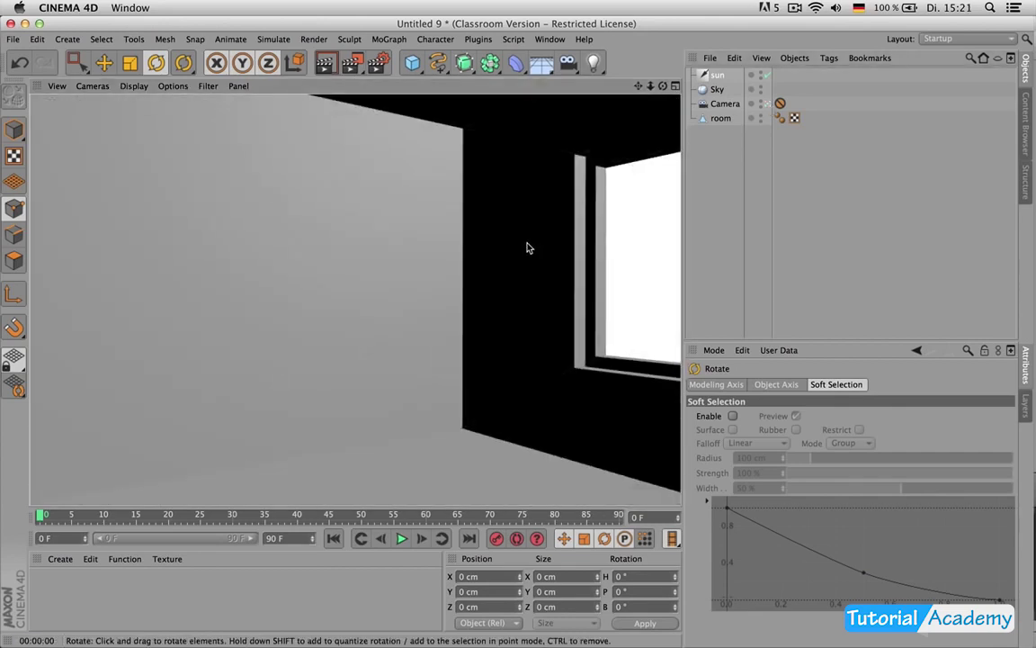
left_click(483, 212)
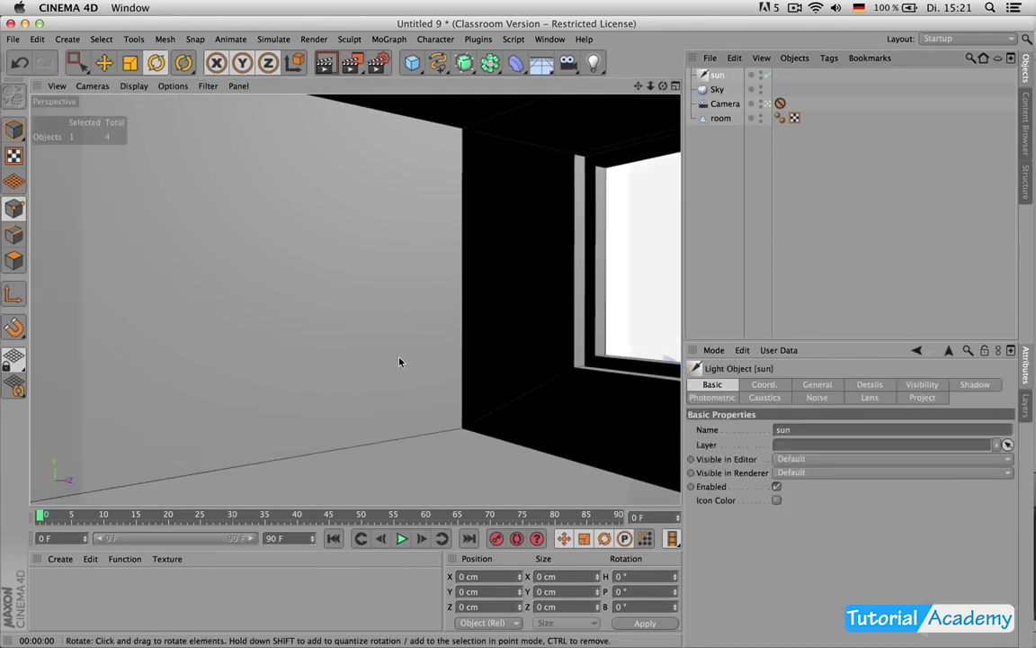
key("ctrl+r")
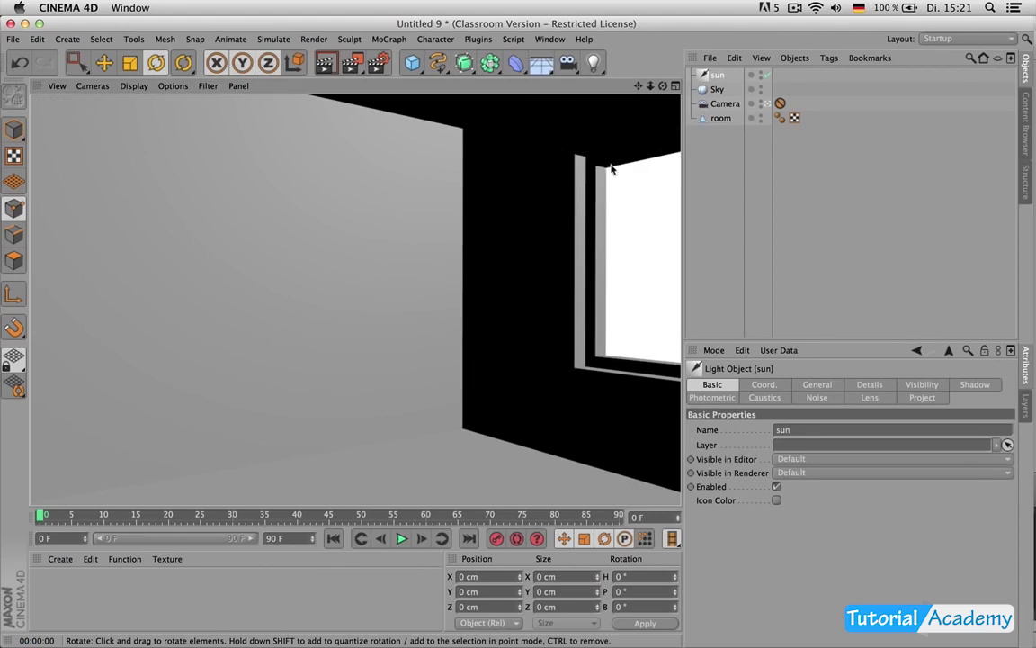
Step: Set the sun light's shadow type to Raytraced (Hard)
left_click(816, 384)
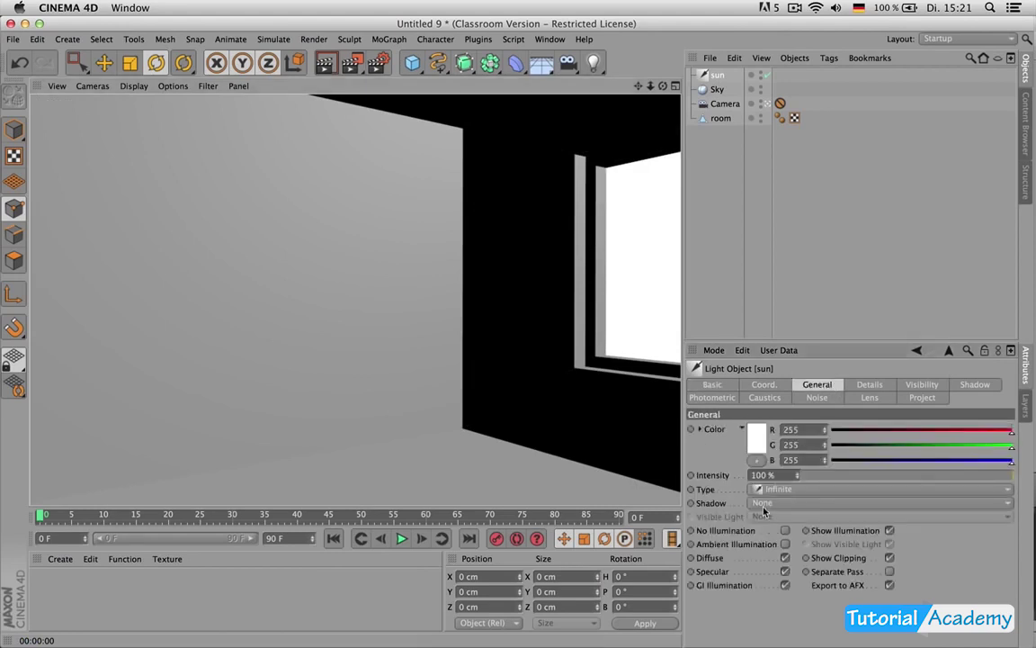
left_click(763, 505)
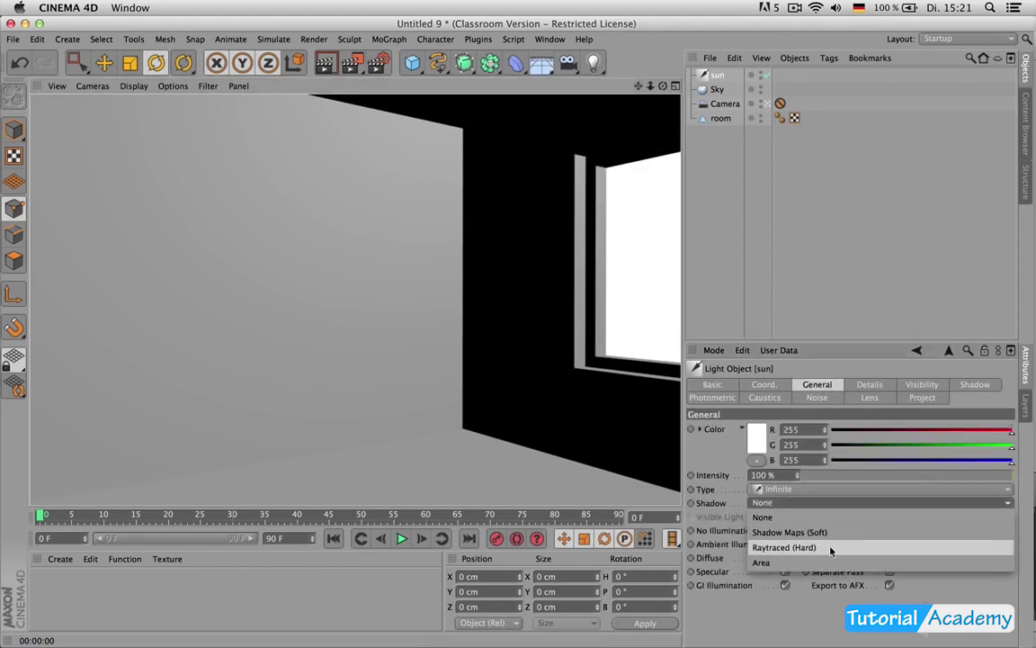
left_click(784, 547)
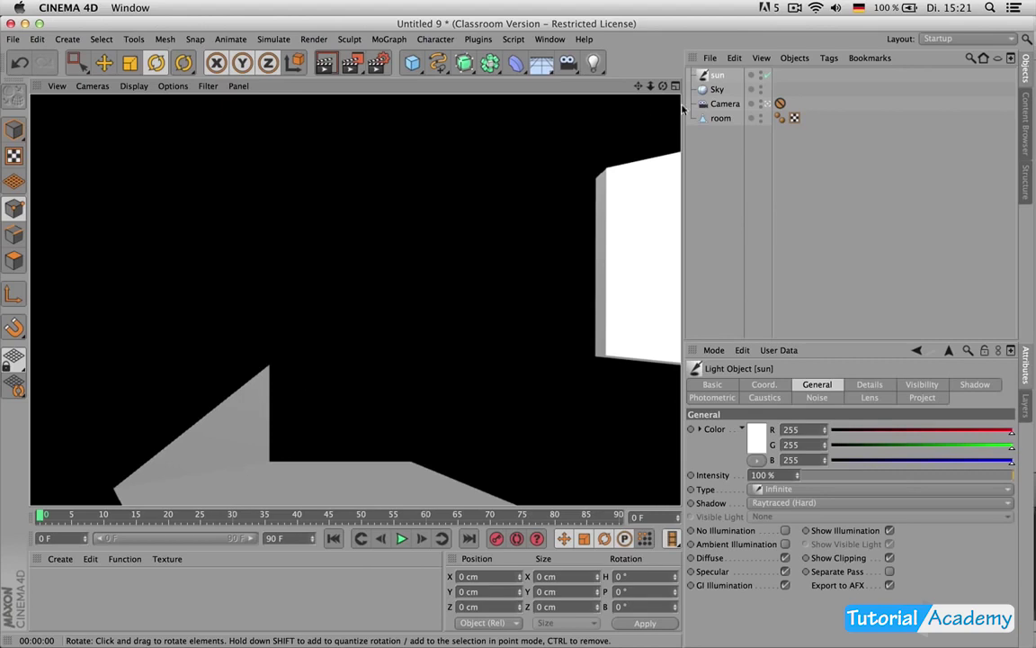
Step: Adjust the sun light's direction through the window in the Top view, rendering the perspective view to check the sunlight patch
left_click(716, 78)
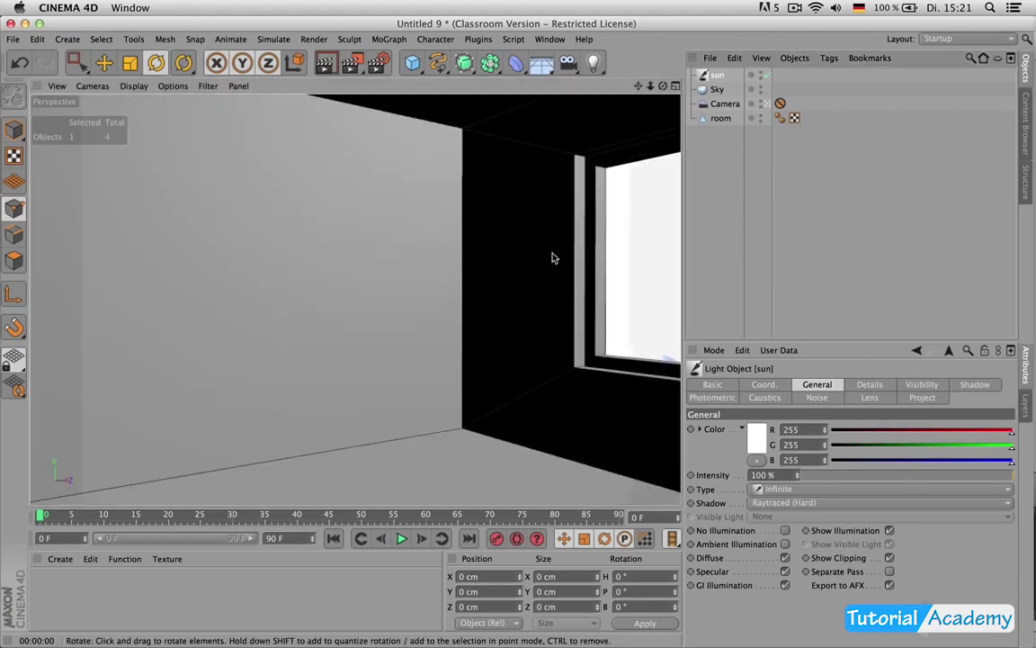
key("F5")
left_click_drag(629, 186, 255, 228)
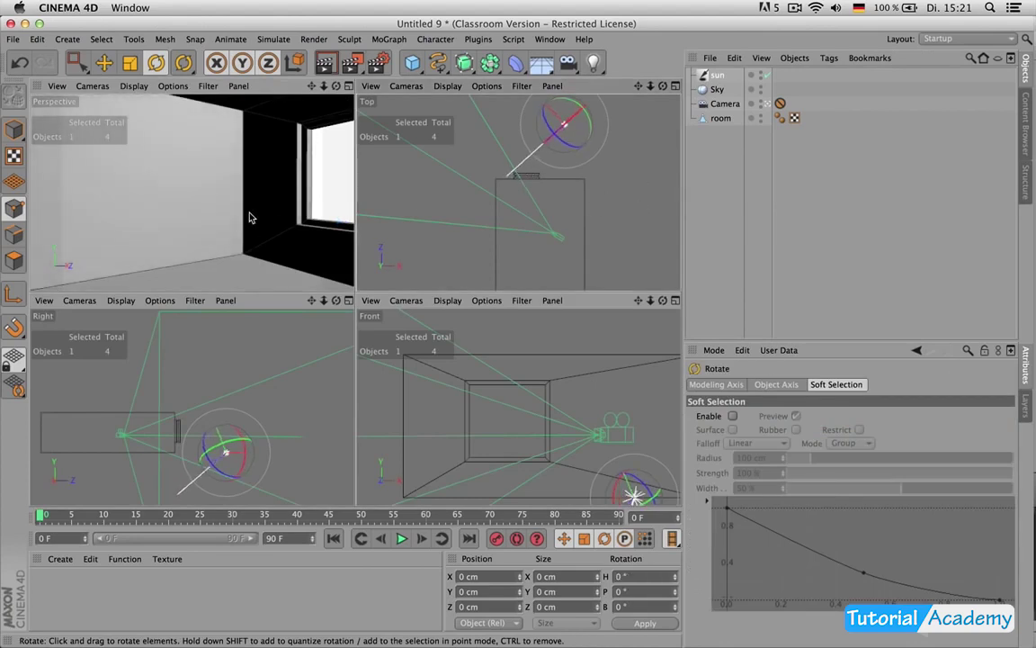
key("super+r")
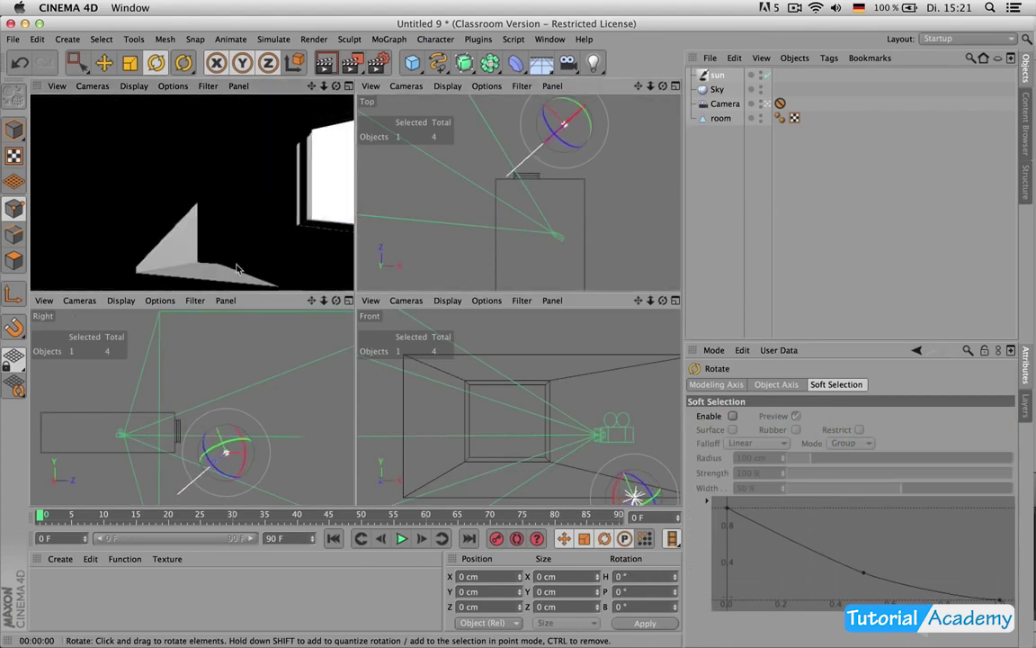
left_click_drag(645, 189, 647, 156)
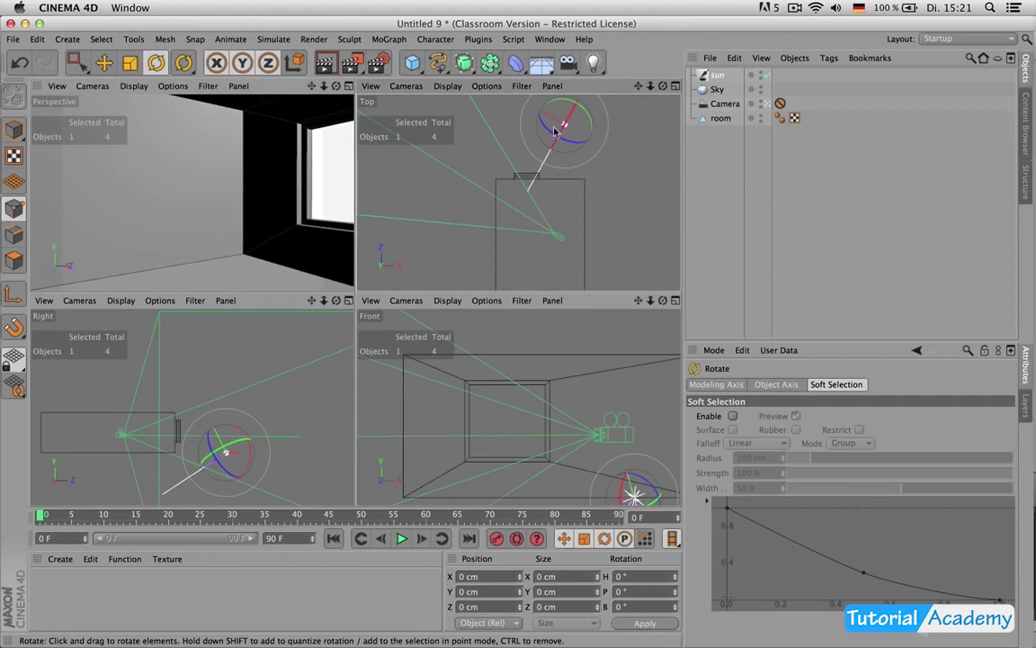
Step: Try several different tilts and directions for the sun light in the Top view, rendering the perspective view after the changes
left_click_drag(568, 115, 577, 106)
key("ctrl+r")
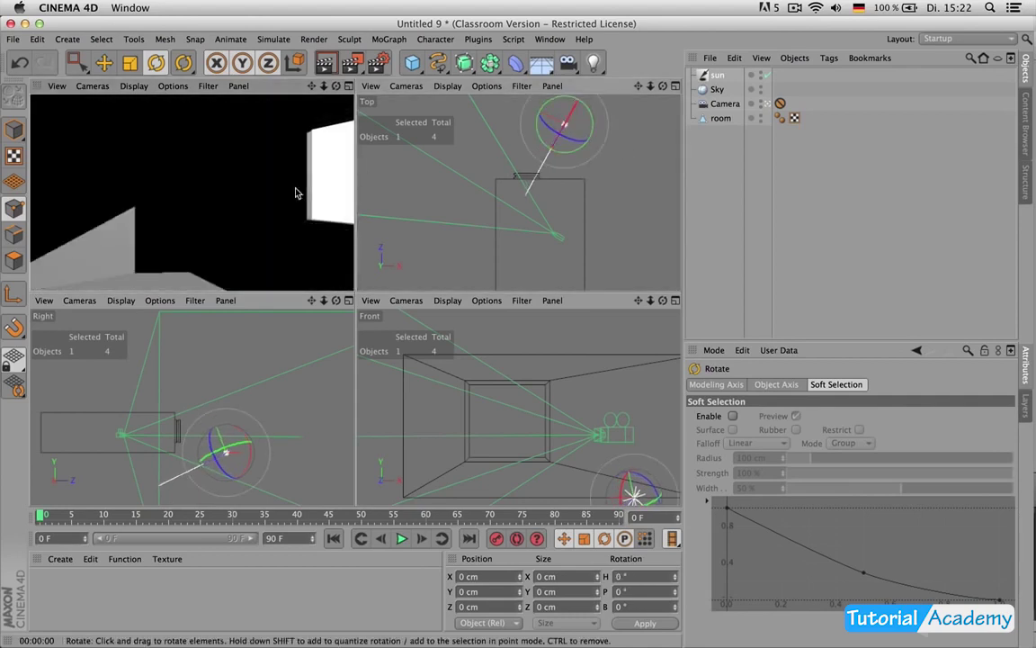
mouse_move(576, 104)
left_mouse_down()
mouse_move(562, 125)
mouse_move(502, 118)
left_mouse_up()
key("ctrl+r")
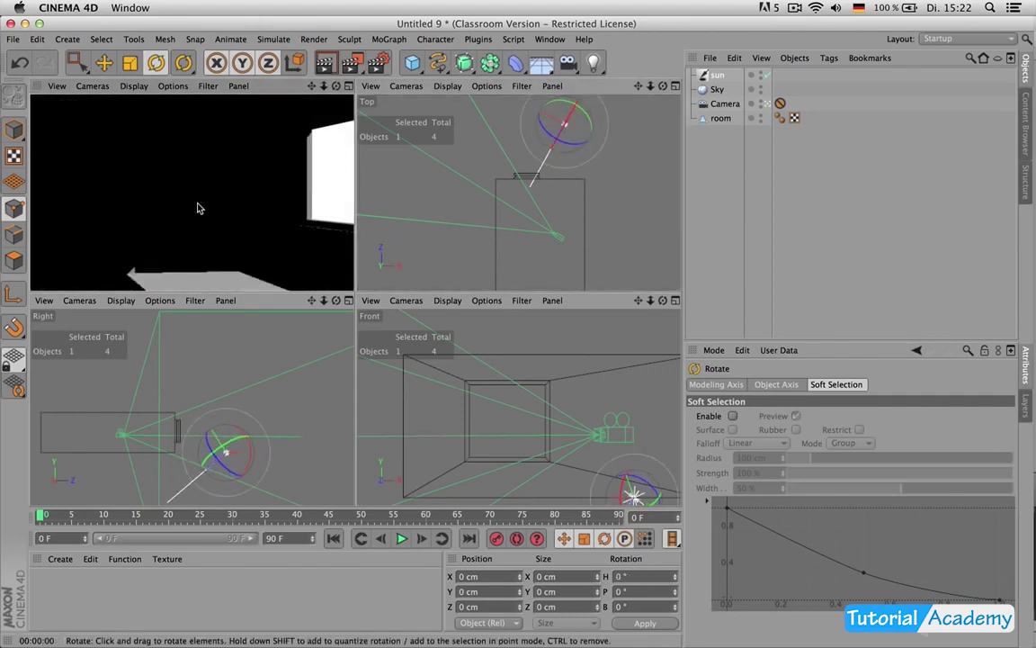
mouse_move(625, 127)
left_mouse_down()
mouse_move(656, 143)
mouse_move(641, 142)
left_mouse_up()
key("ctrl+r")
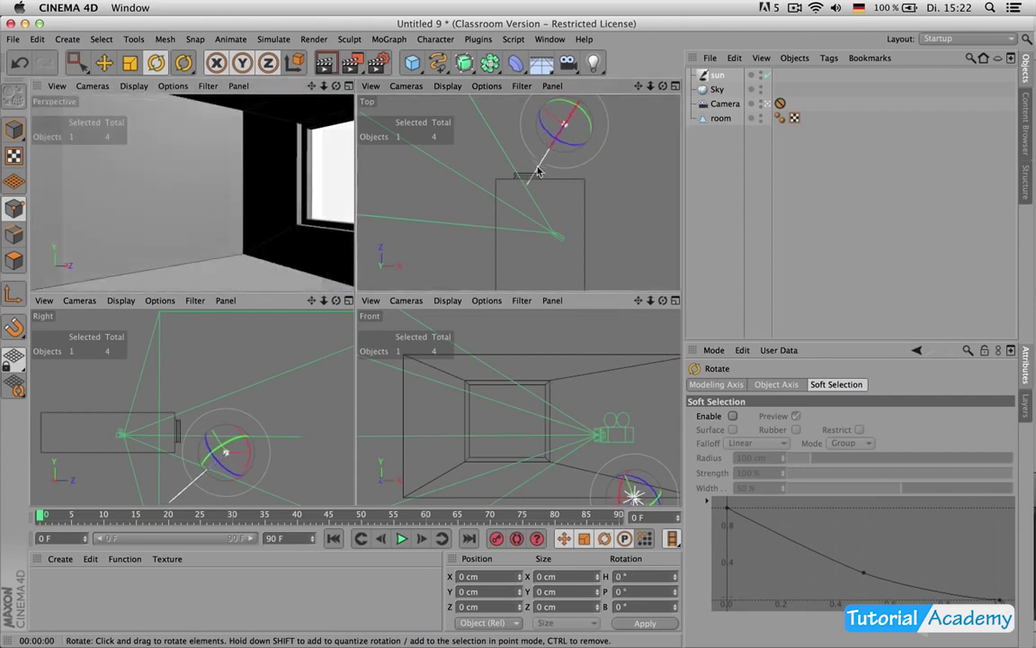
key("ctrl+r")
left_click(269, 208)
key("ctrl+r")
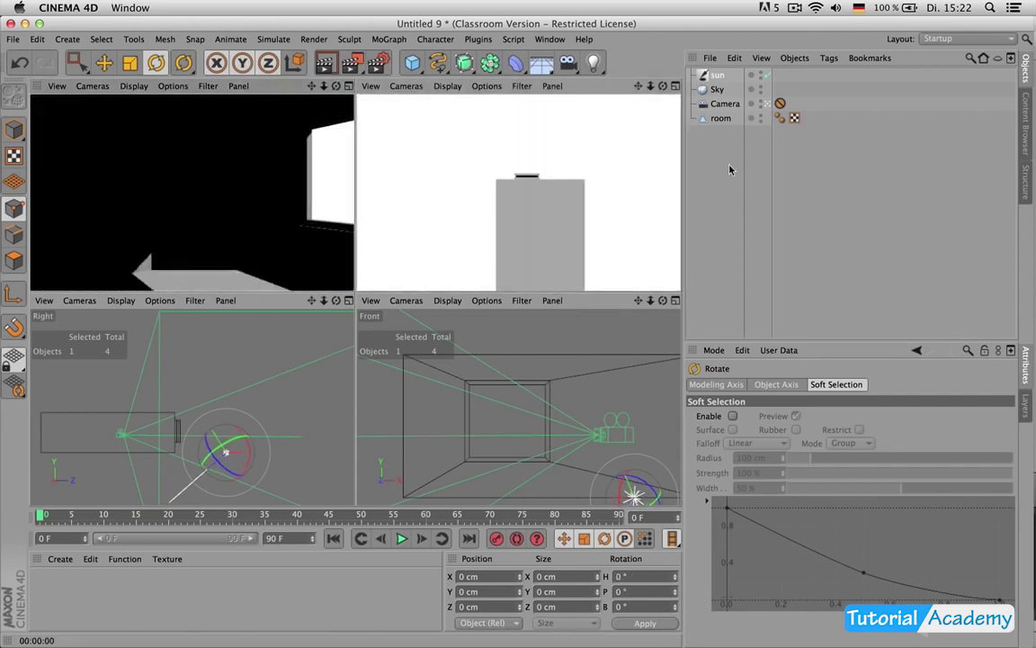
left_click(526, 176)
left_click(555, 171)
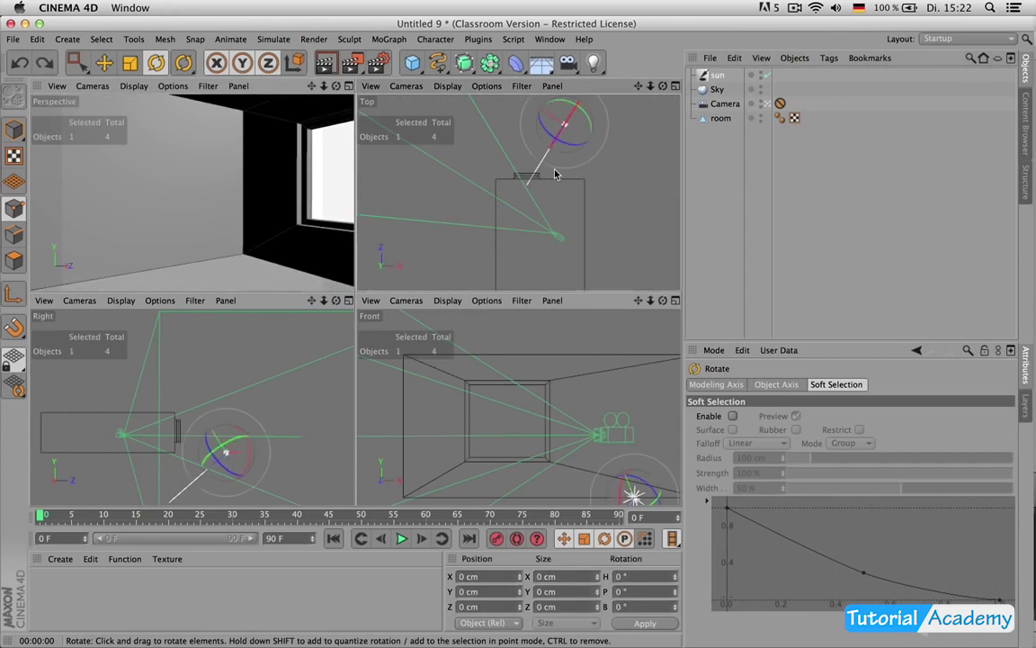
Step: Fine-tune the sun light's tilt in the Top view and render the enlarged camera view
key("ctrl+r")
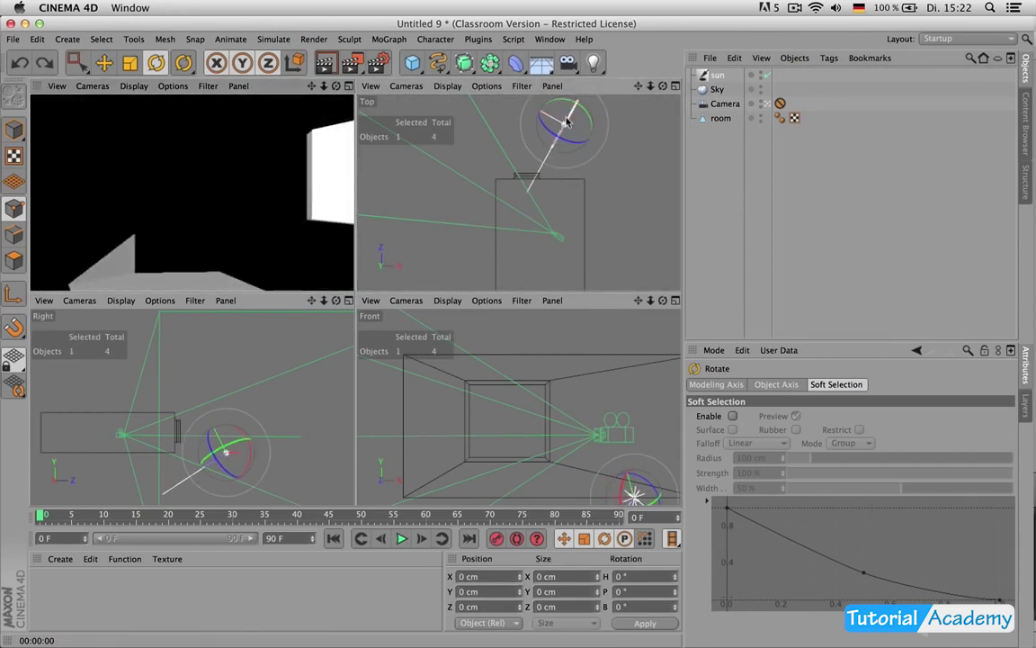
left_click_drag(573, 117, 573, 116)
middle_click(261, 196)
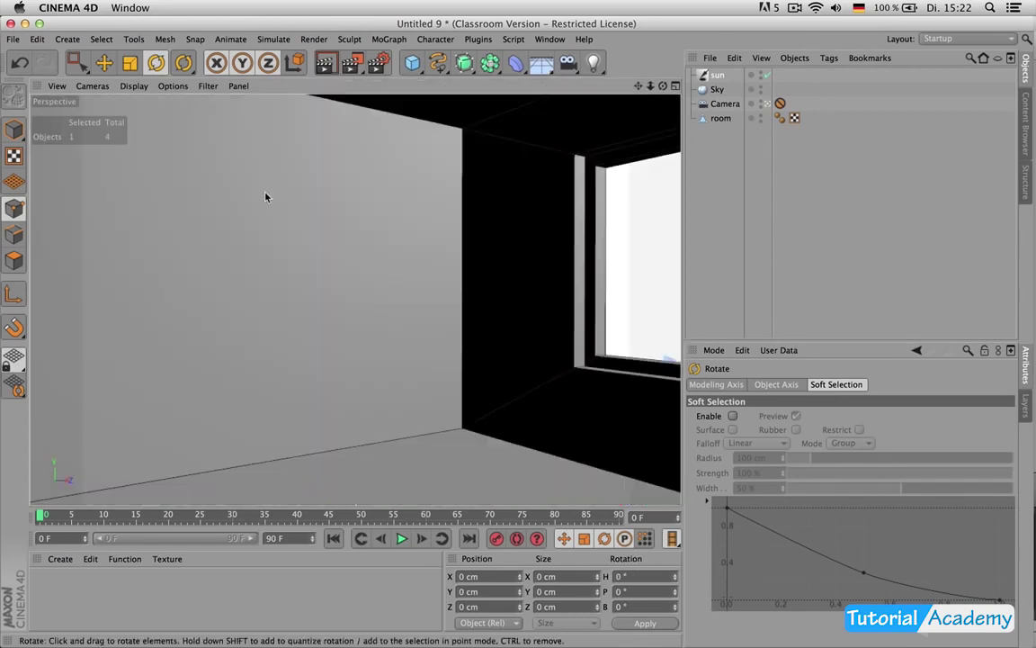
key("ctrl+r")
Step: Rotate the sun light slightly in the Top view, render the result, and enlarge the camera view
left_click(717, 76)
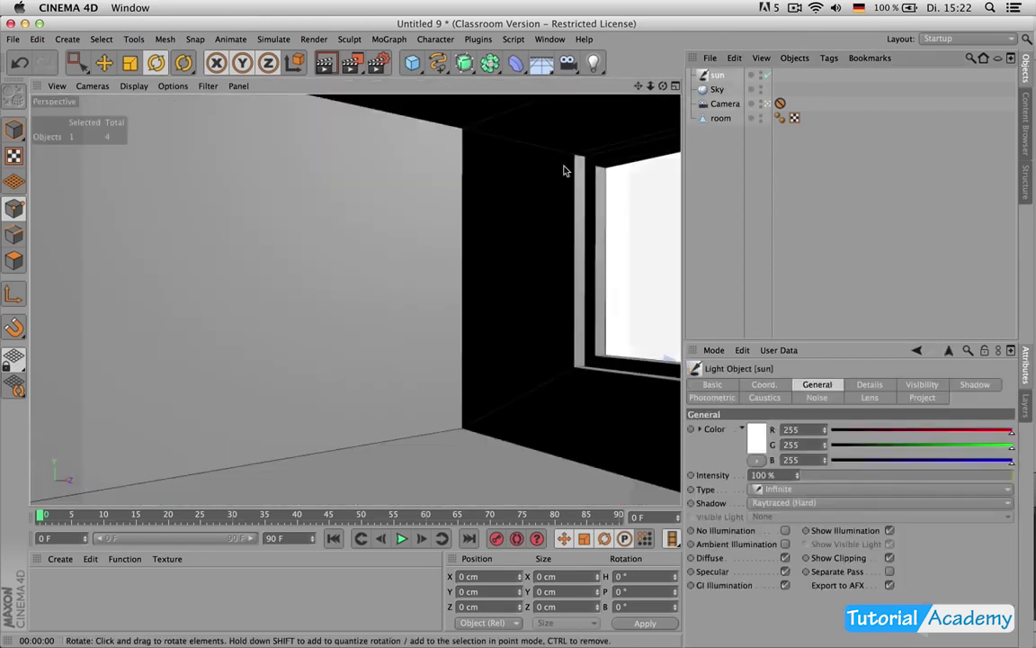
middle_click(514, 219)
left_click_drag(568, 129, 566, 123)
key("ctrl+r")
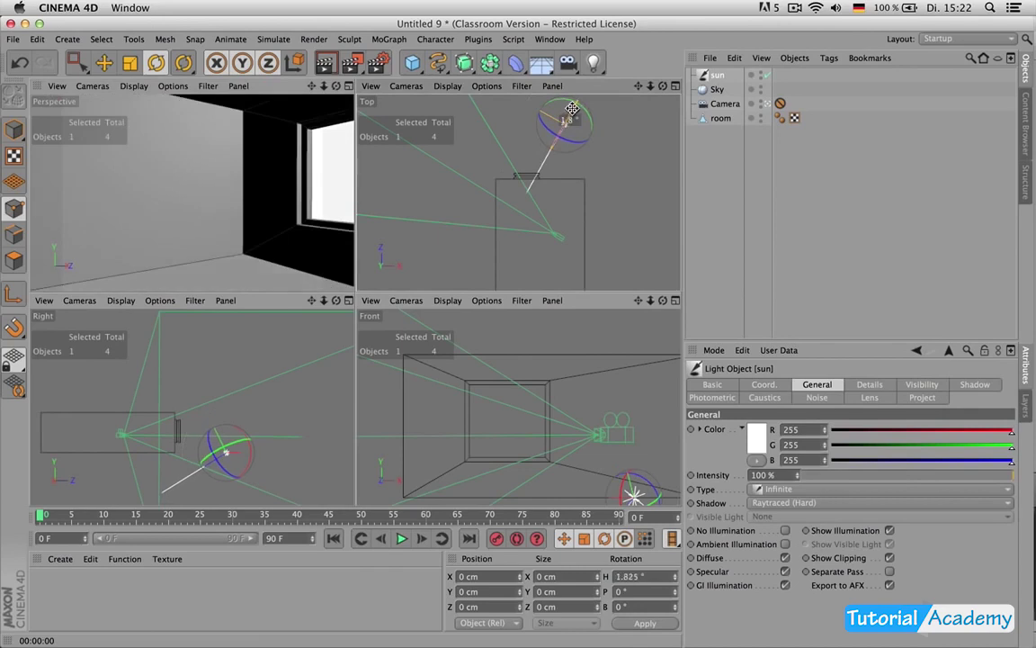
left_click(345, 171)
middle_click(344, 170)
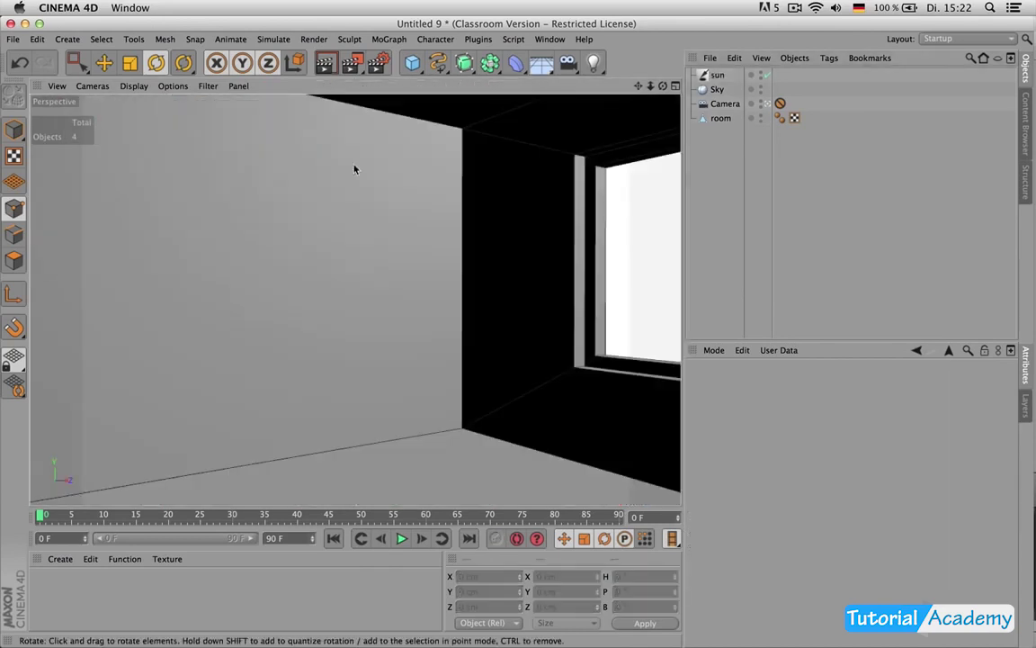
Step: Add a cube about 95 cm in size and position it on the floor beside the wall, within the camera view
left_click(412, 62)
key("t")
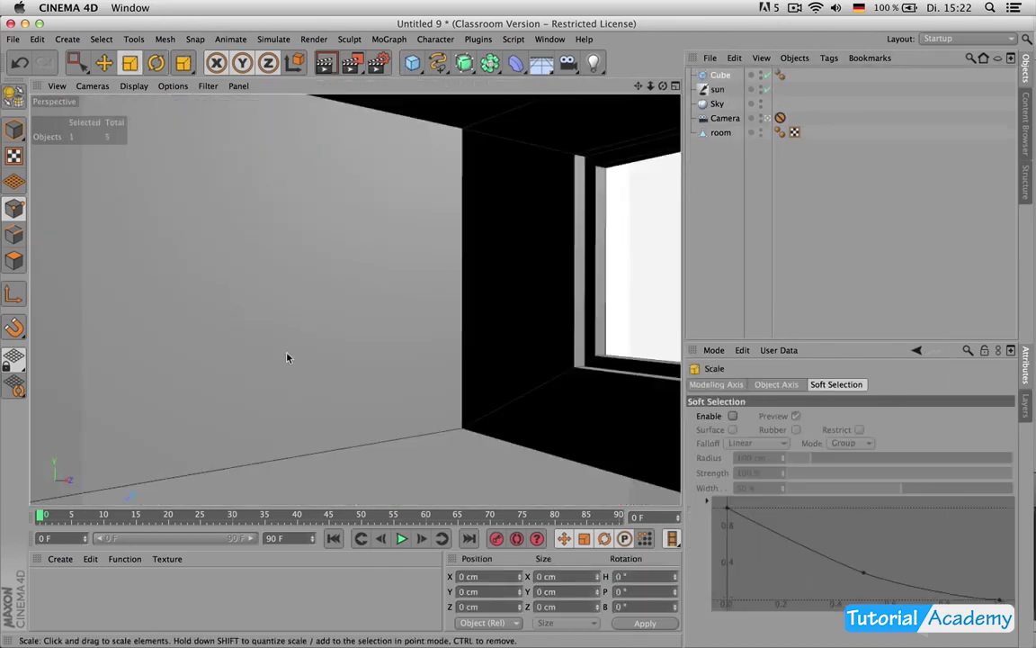
middle_click(306, 363)
middle_click(556, 269)
key("e")
left_click_drag(579, 336, 521, 247)
middle_click(520, 247)
middle_click(290, 301)
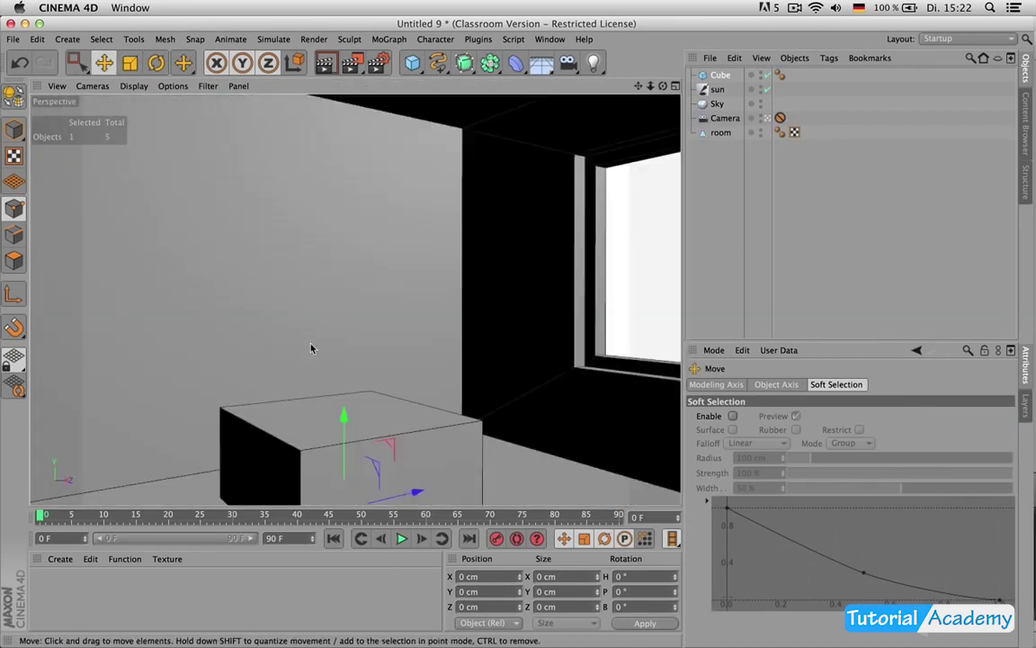
left_click_drag(343, 421, 339, 385)
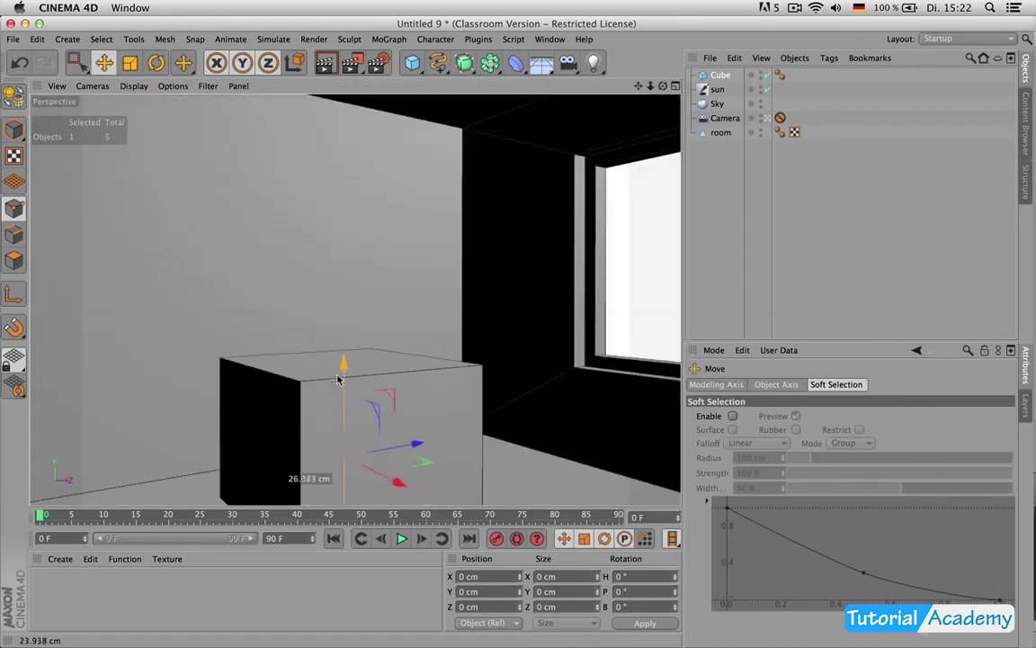
left_click_drag(397, 474, 341, 448)
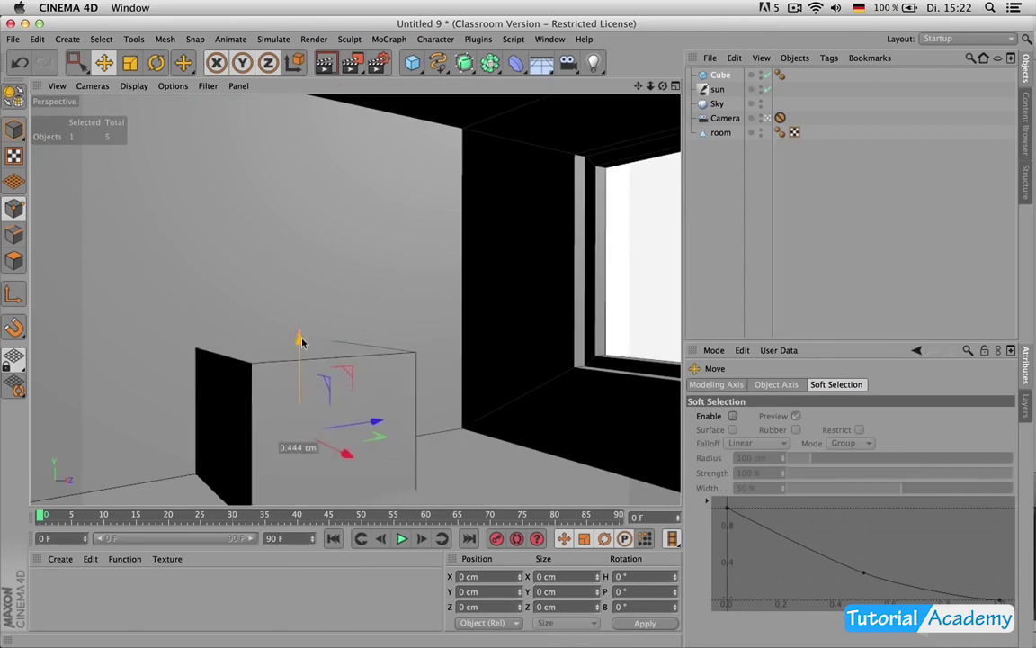
left_click_drag(300, 338, 313, 373)
Step: Round the cube's edges with a fillet and lengthen it to about 140 cm along Z, rendering to check its shading
left_click(721, 77)
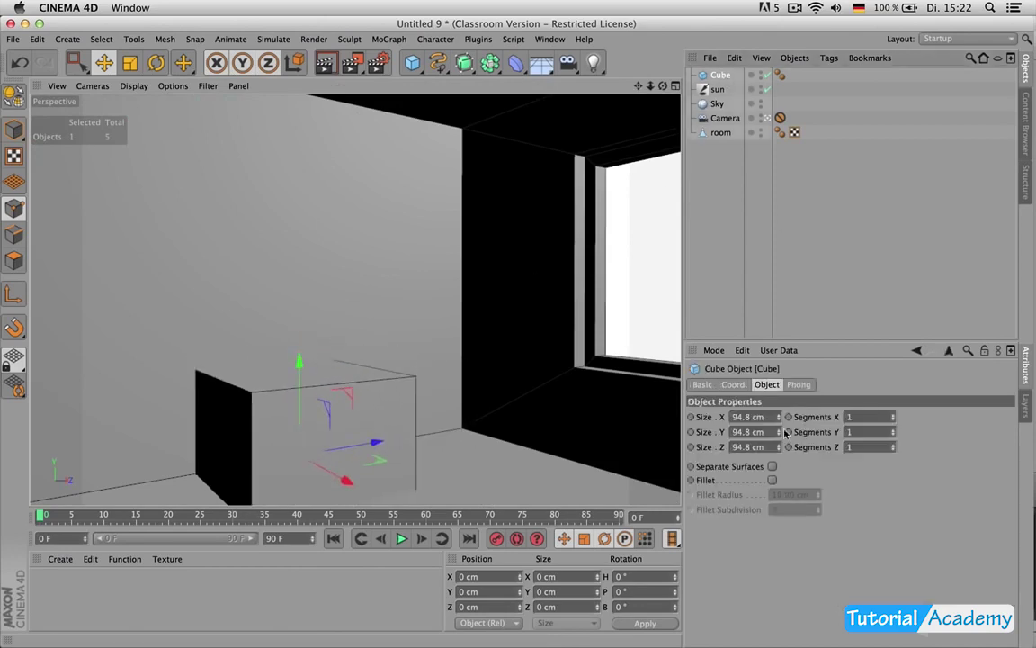
left_click(772, 481)
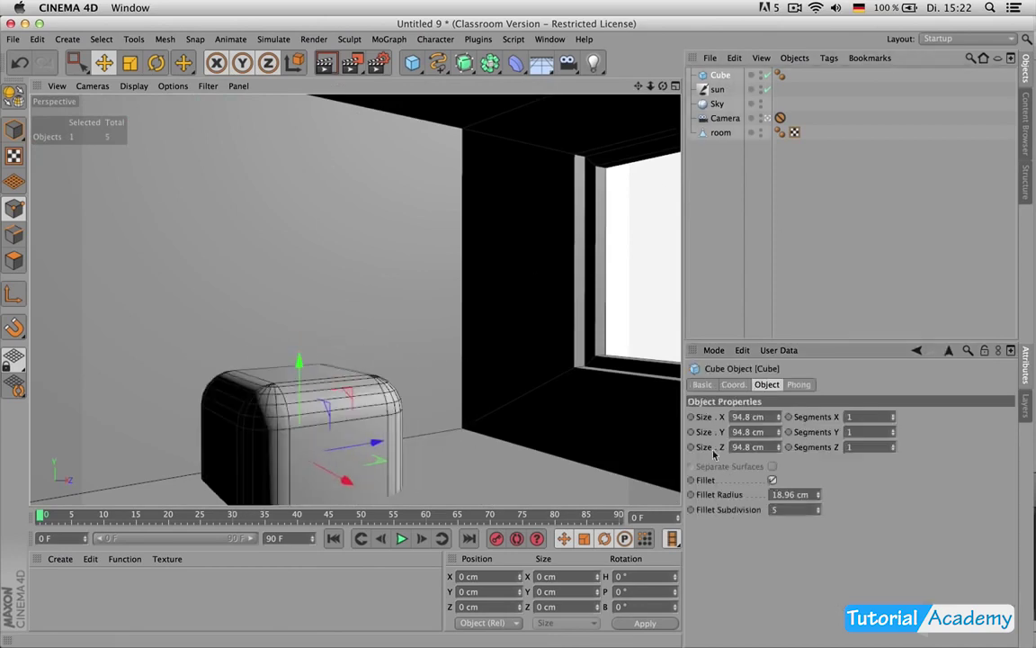
left_click(389, 436)
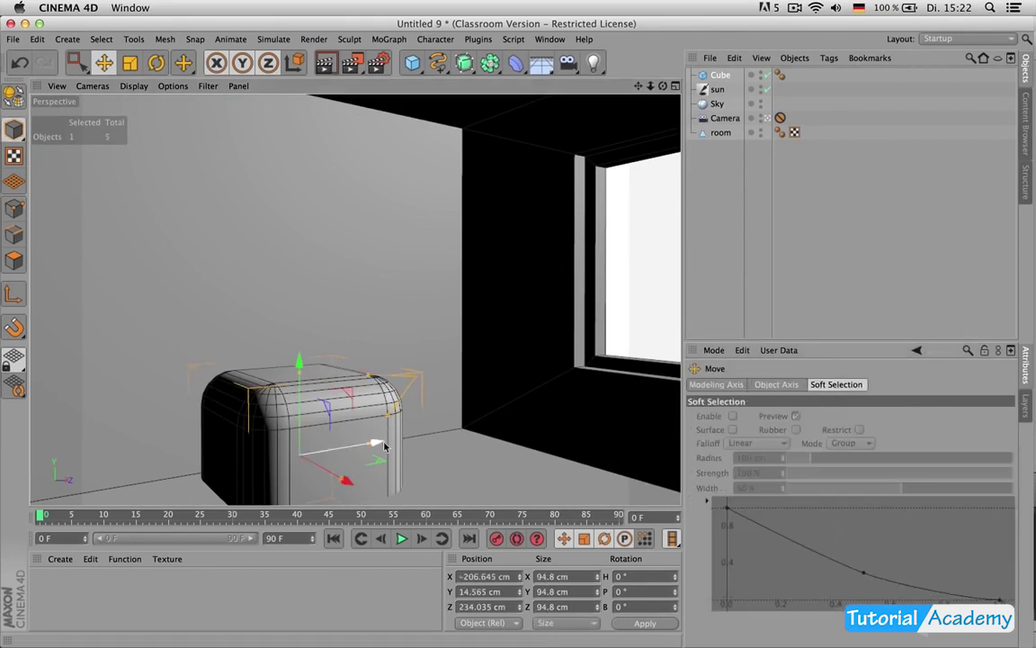
mouse_move(389, 439)
left_mouse_down()
mouse_move(376, 446)
mouse_move(360, 389)
mouse_move(355, 396)
left_mouse_up()
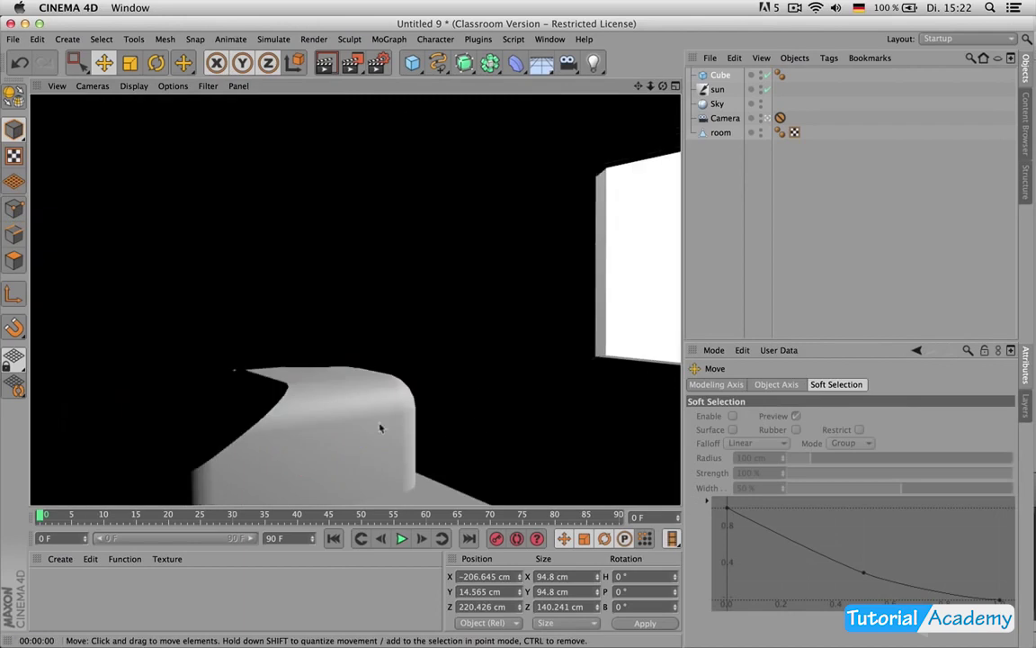
left_click(417, 390)
left_click_drag(357, 449, 329, 452)
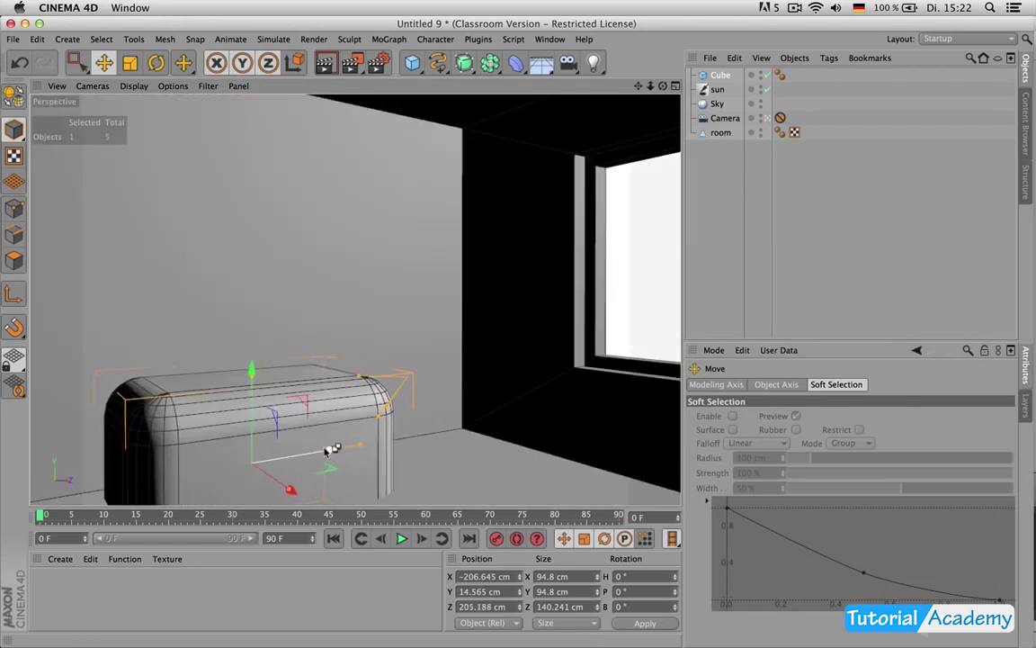
key("ctrl+r")
Step: Reduce the cube's height to about 77 cm and render the camera view
left_click(361, 392)
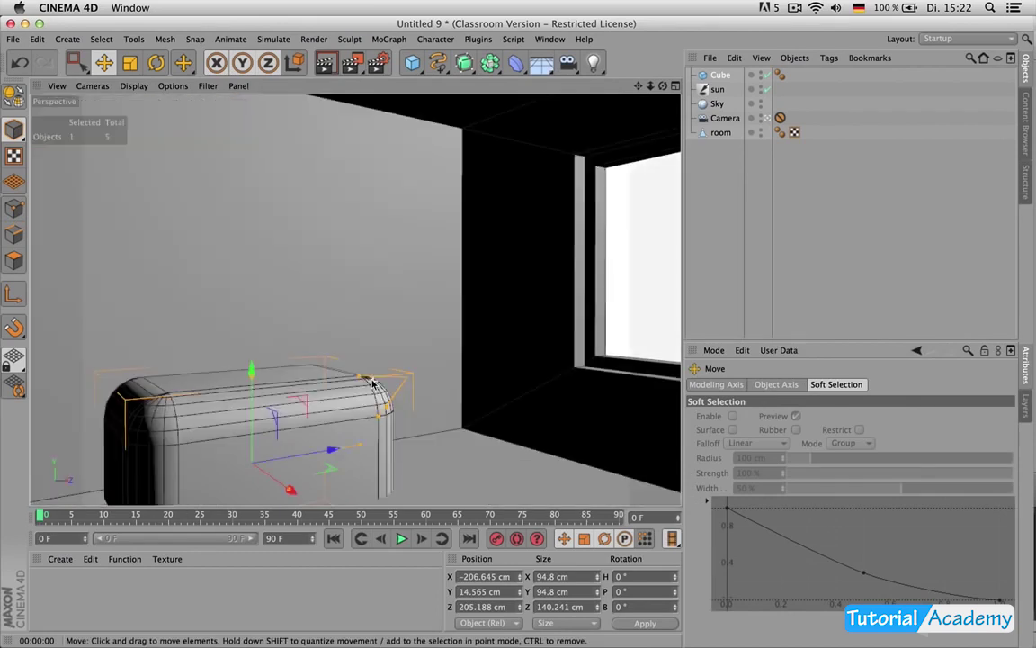
left_click_drag(251, 375, 252, 391)
key("ctrl+r")
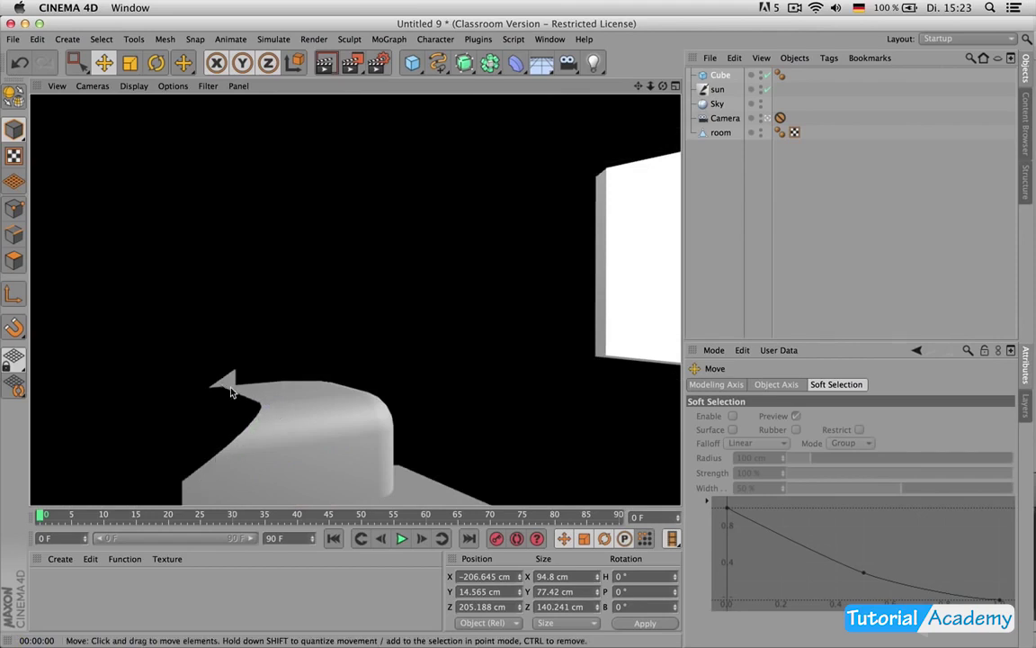
Step: Flatten the cube to about 48 cm high with a fillet radius of about 13 cm, and render the camera view
left_click(314, 396)
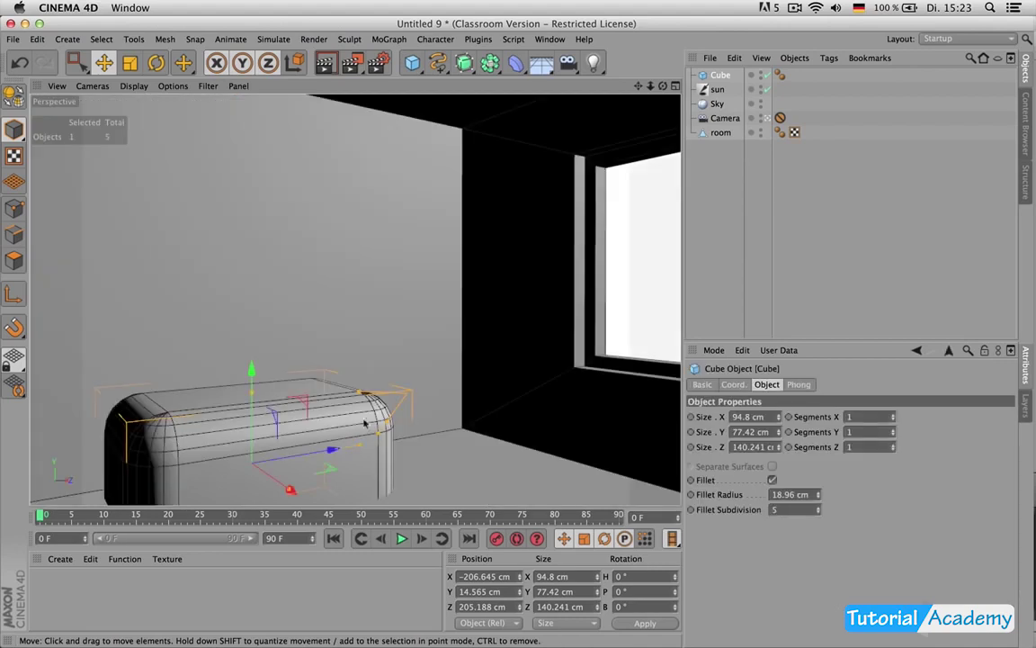
mouse_move(261, 400)
left_mouse_down()
mouse_move(251, 416)
mouse_move(254, 398)
left_mouse_up()
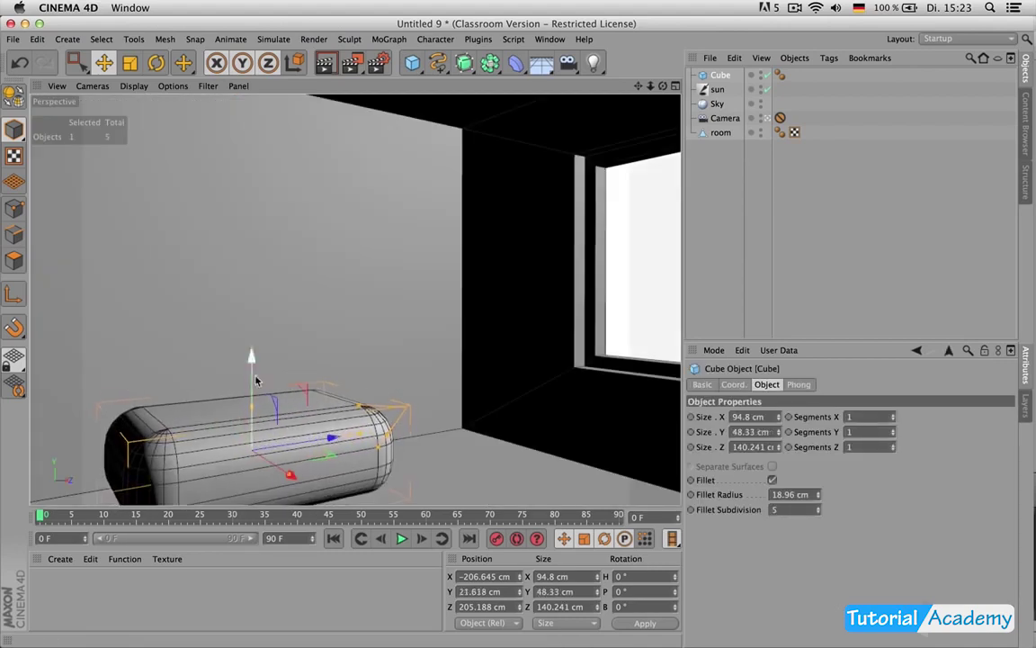
left_click_drag(349, 396, 364, 421)
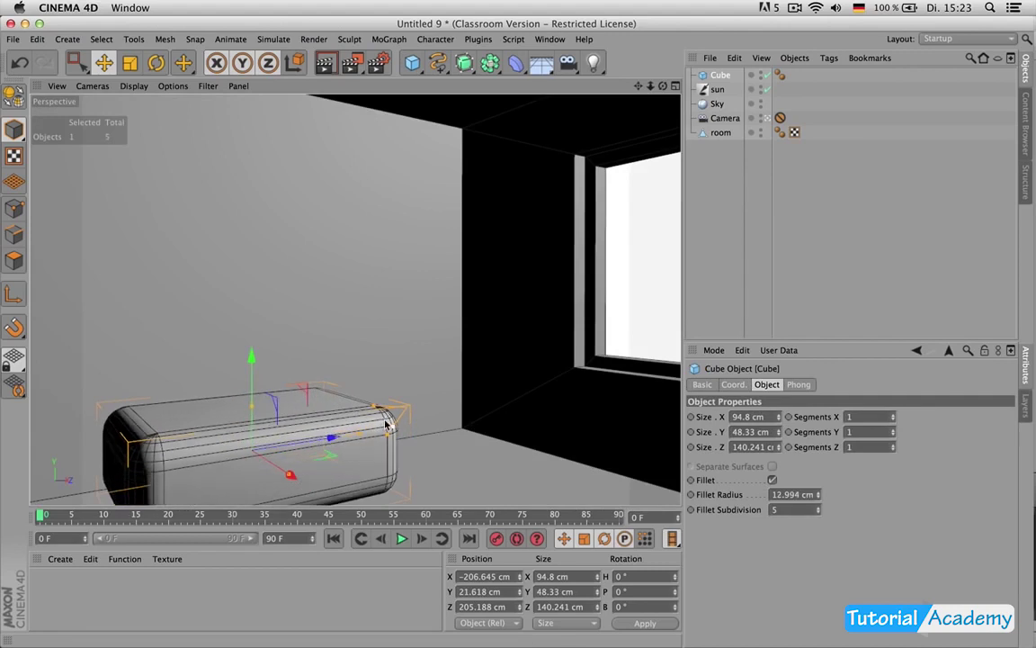
key("super+r")
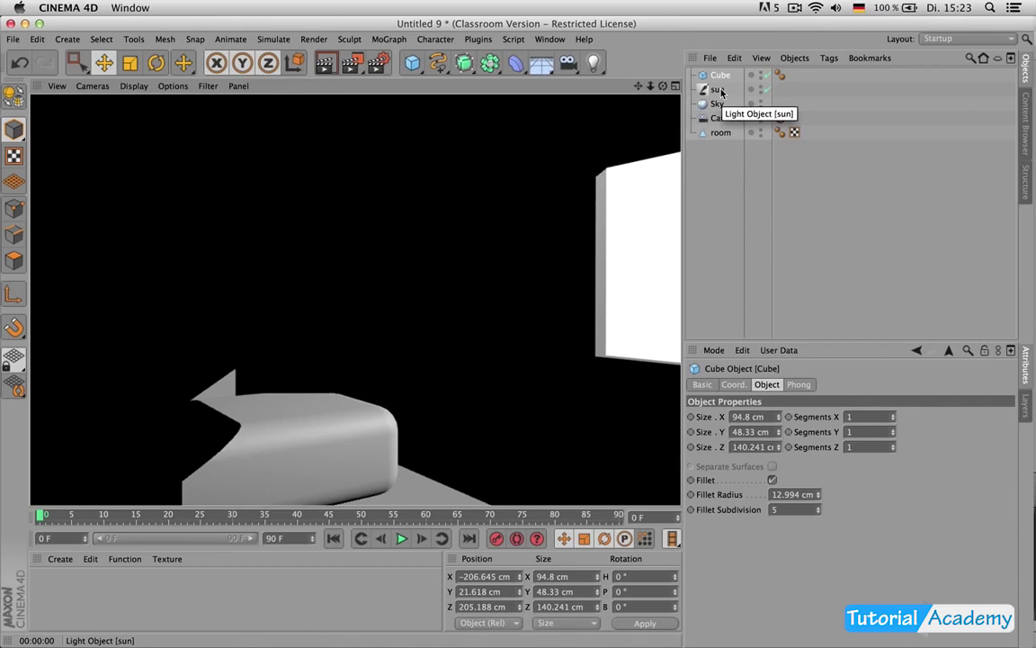
Step: Delete the test cube and render the empty room again
left_click(320, 399)
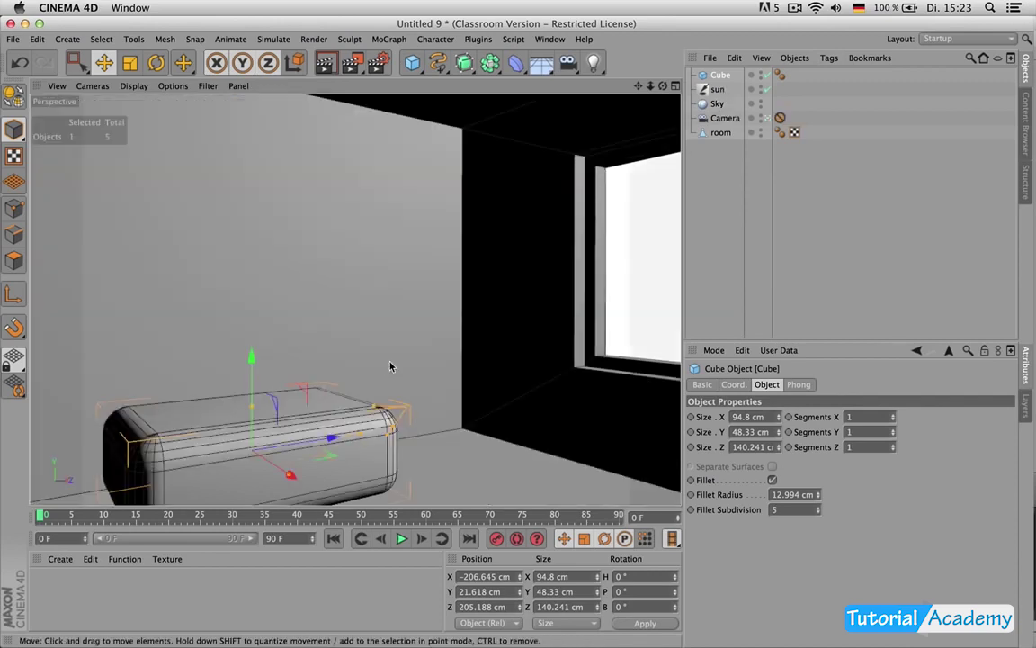
key("Delete")
key("ctrl+r")
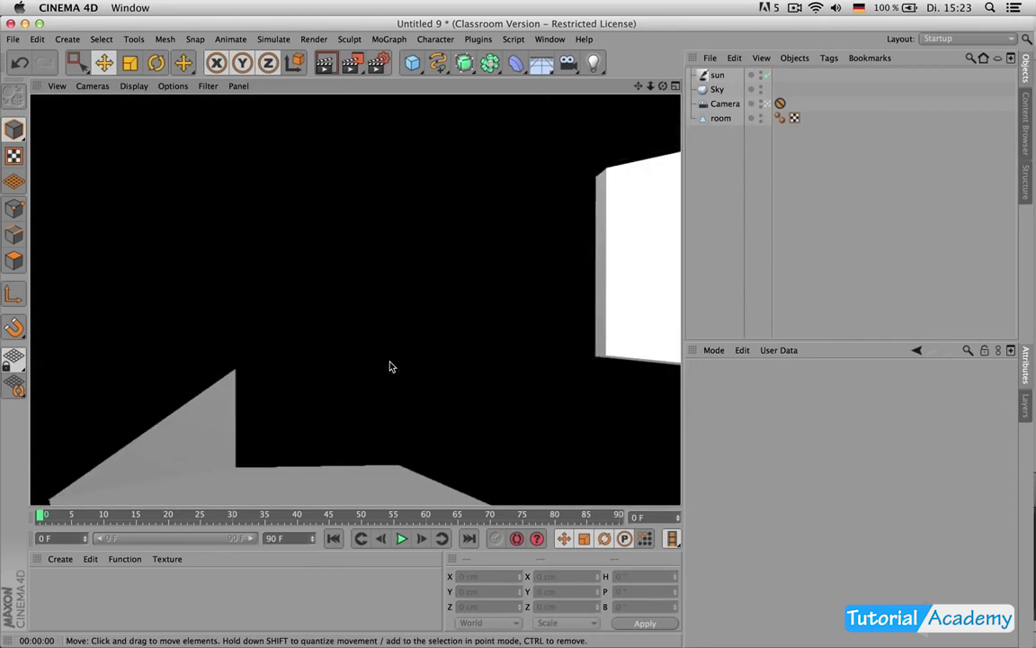
Step: Set the sun light's color to red with RGB values 255, 59 and 60
left_click(707, 77)
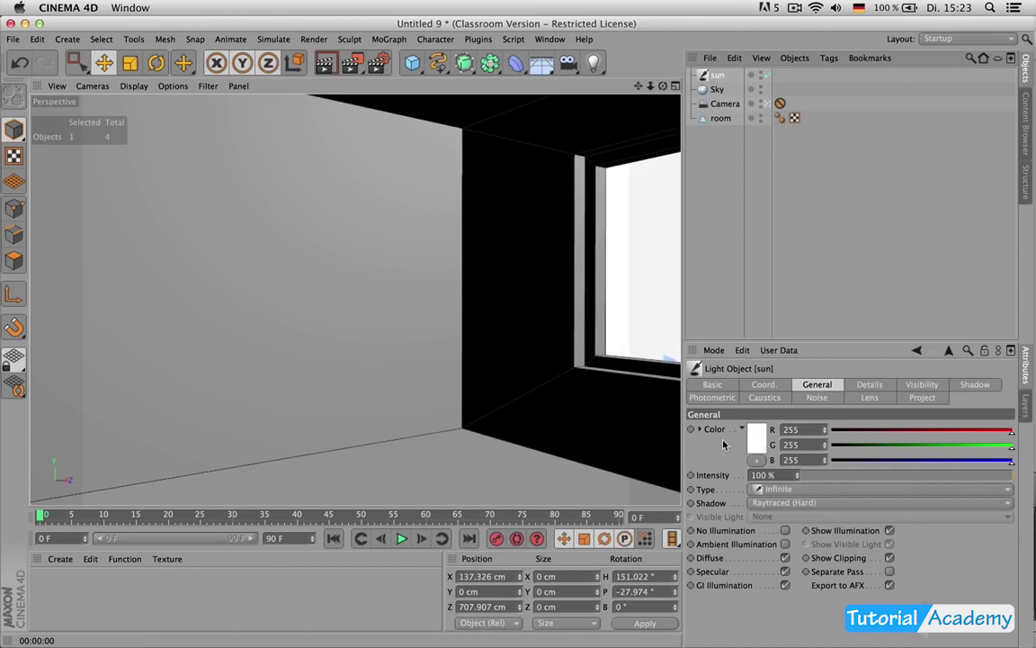
left_click(712, 384)
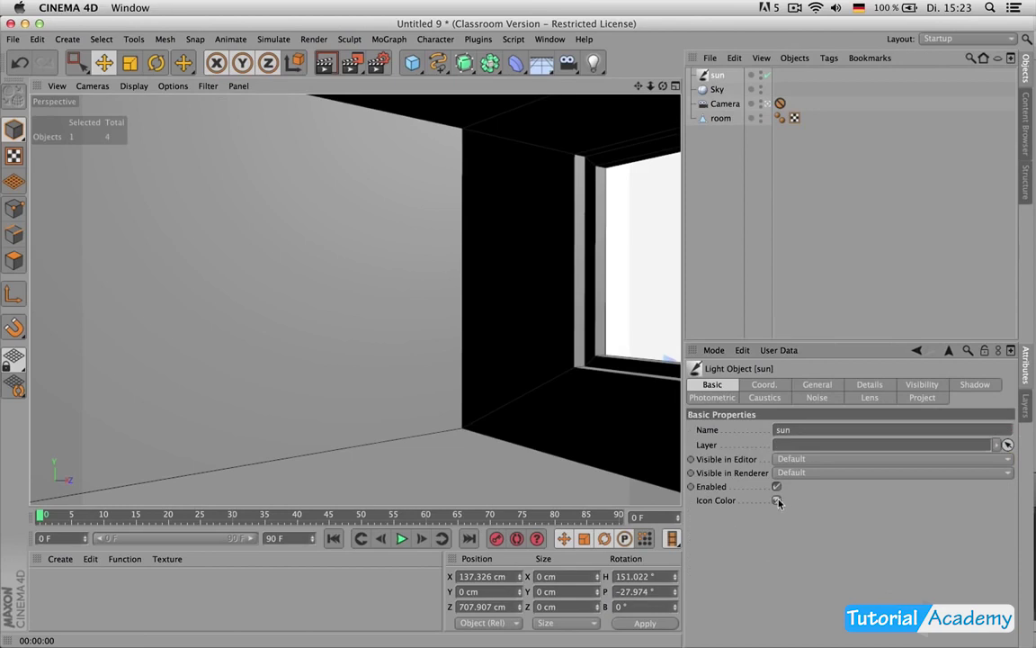
left_click(816, 384)
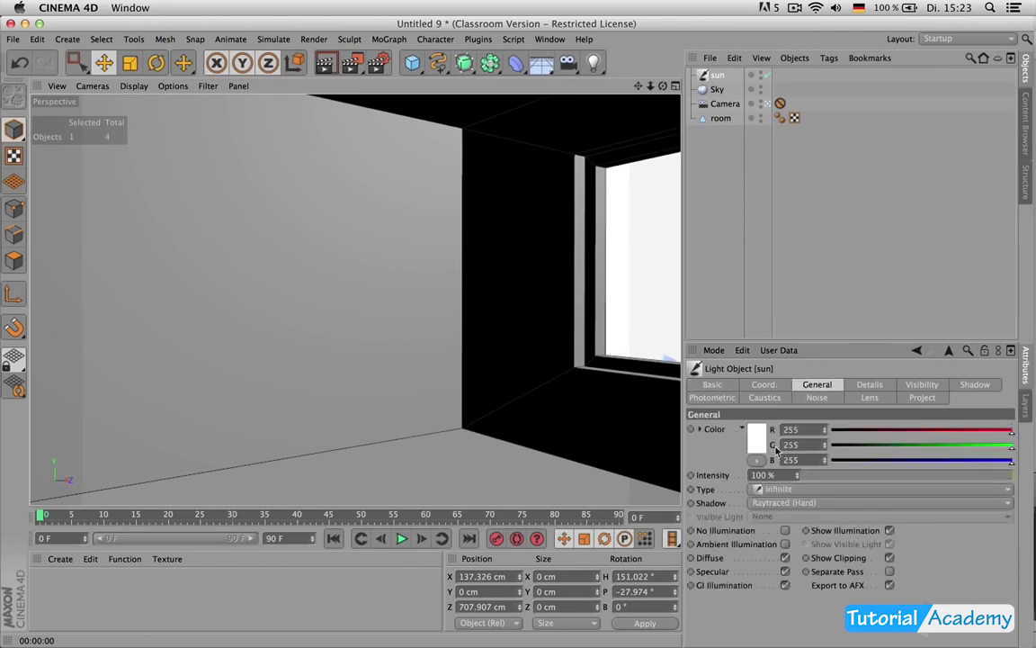
left_click(872, 447)
left_click(873, 460)
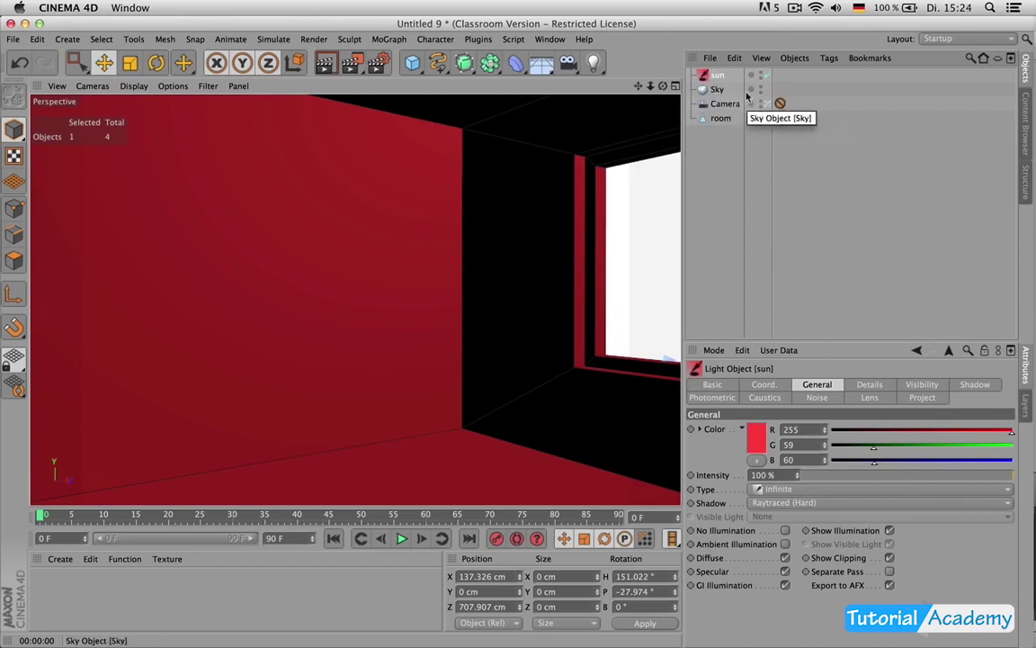
Step: Enable Use Temperature for the sun light's color and lower the color temperature to about 5102
left_click(702, 431)
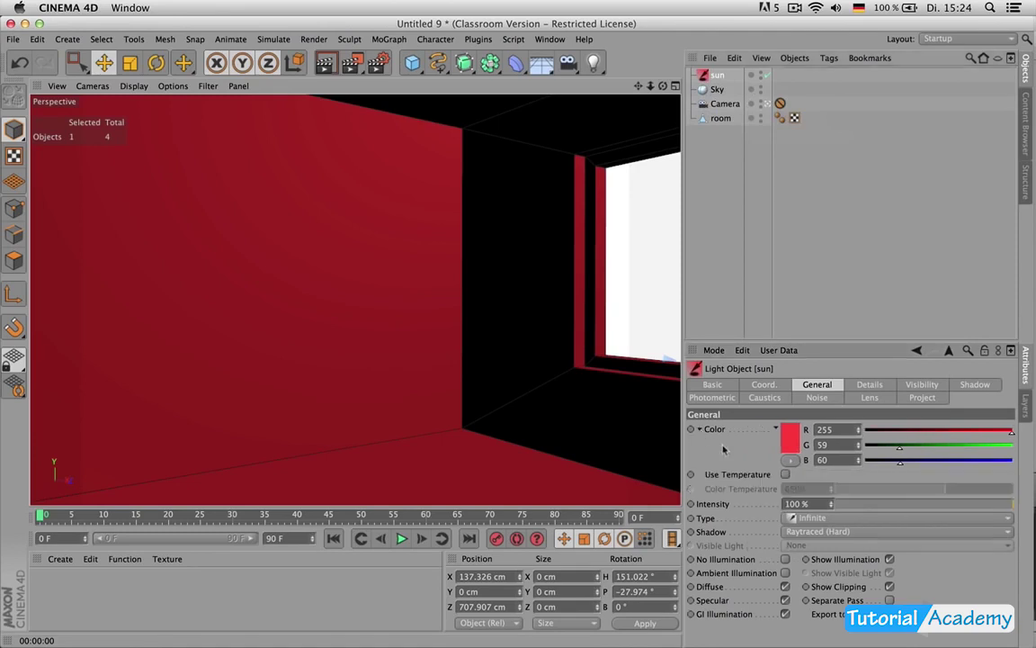
left_click(785, 475)
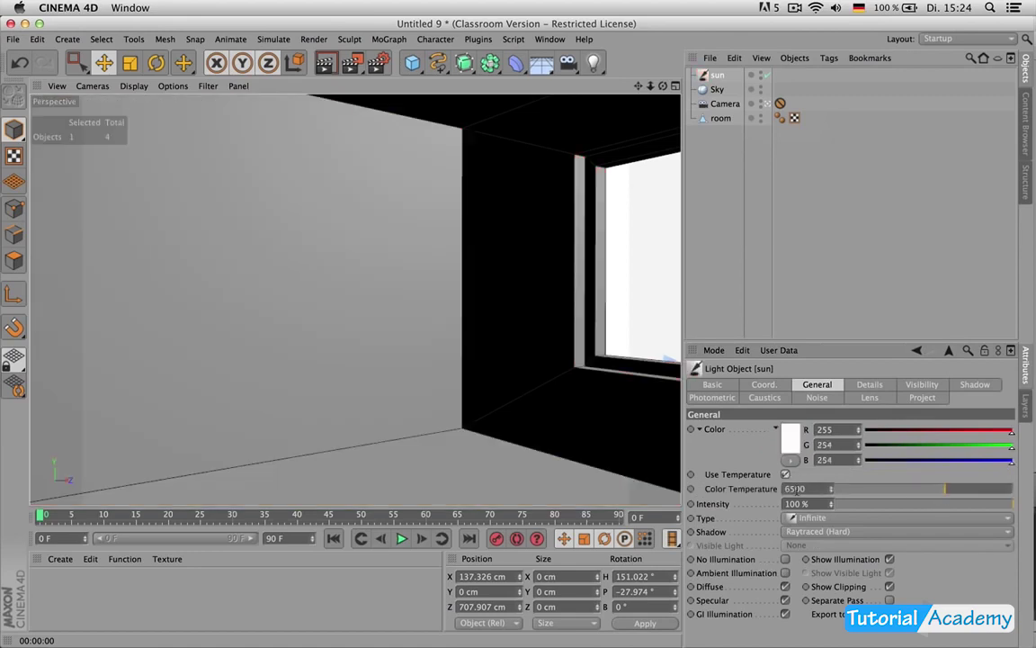
left_click_drag(944, 488, 917, 494)
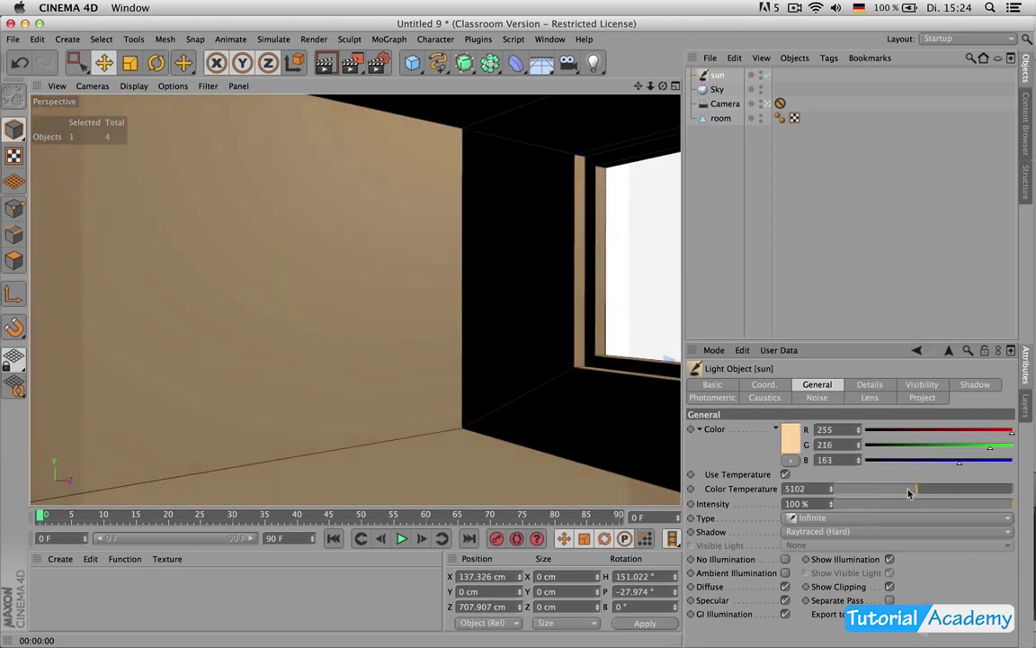
Step: Switch the sun light's color values to HSV and set its color temperature to 5536
left_click(790, 460)
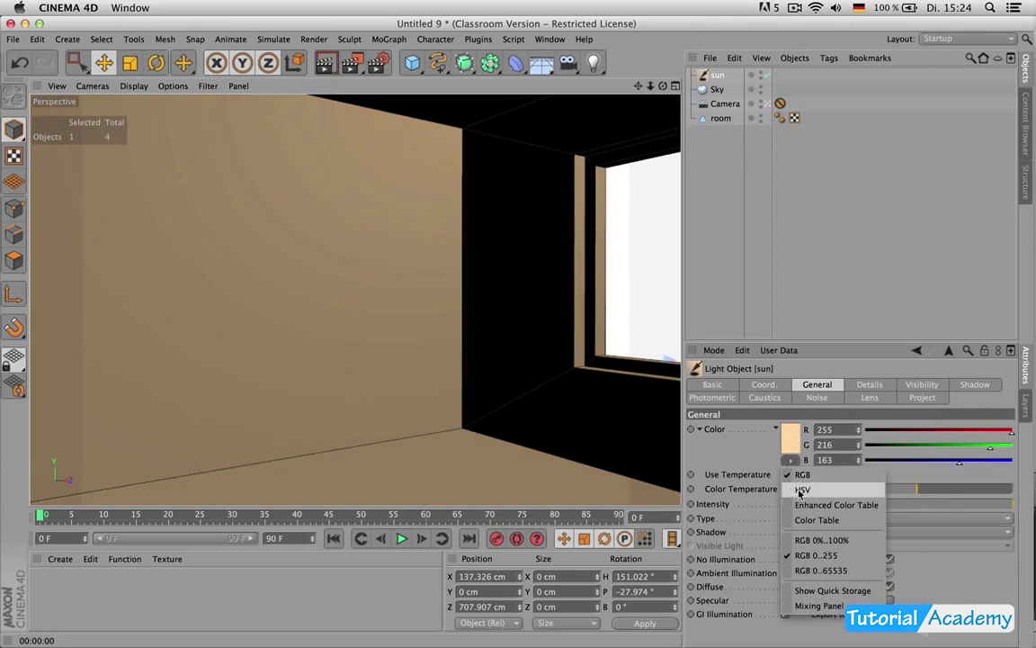
left_click(795, 490)
left_click_drag(916, 491, 918, 491)
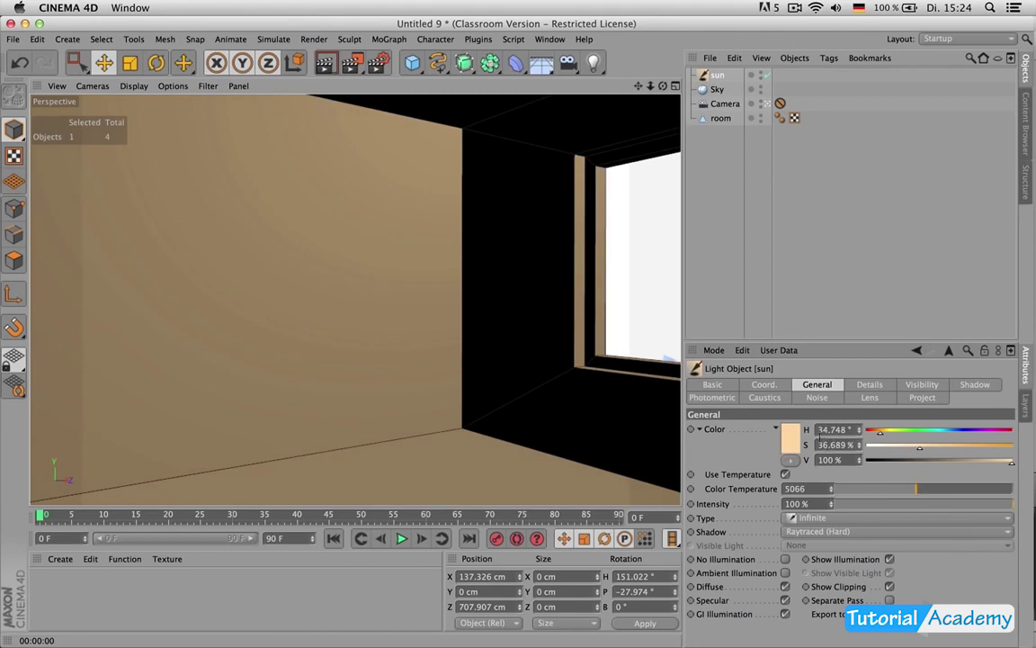
left_click_drag(919, 495, 926, 491)
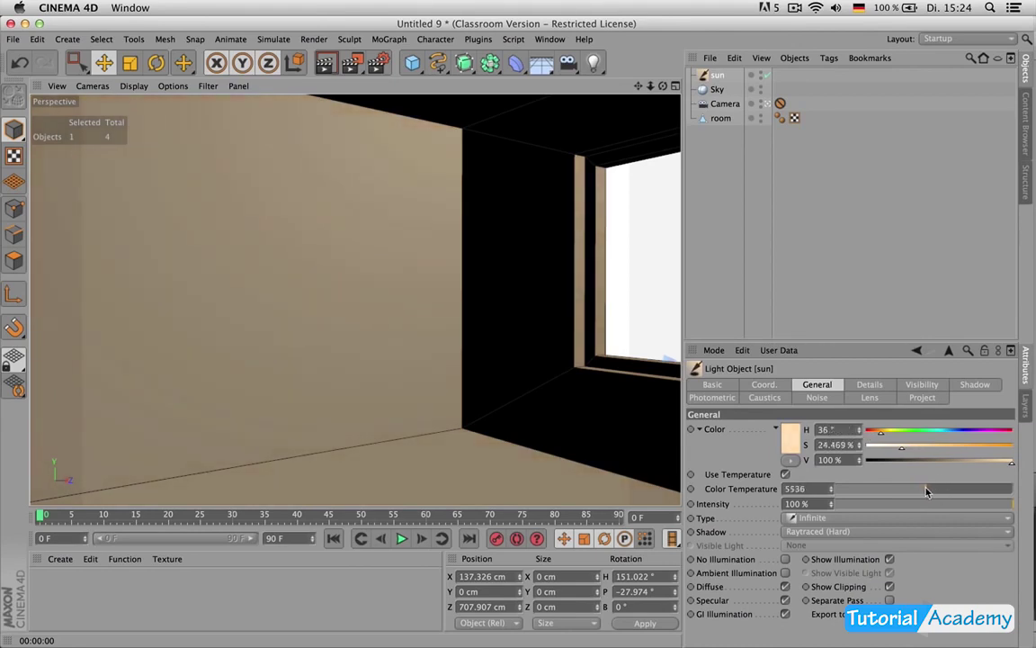
Step: Render the camera view to check the warm color of the sunlight in the room
left_click(836, 429)
key("Tab")
left_click(864, 279)
left_click(712, 78)
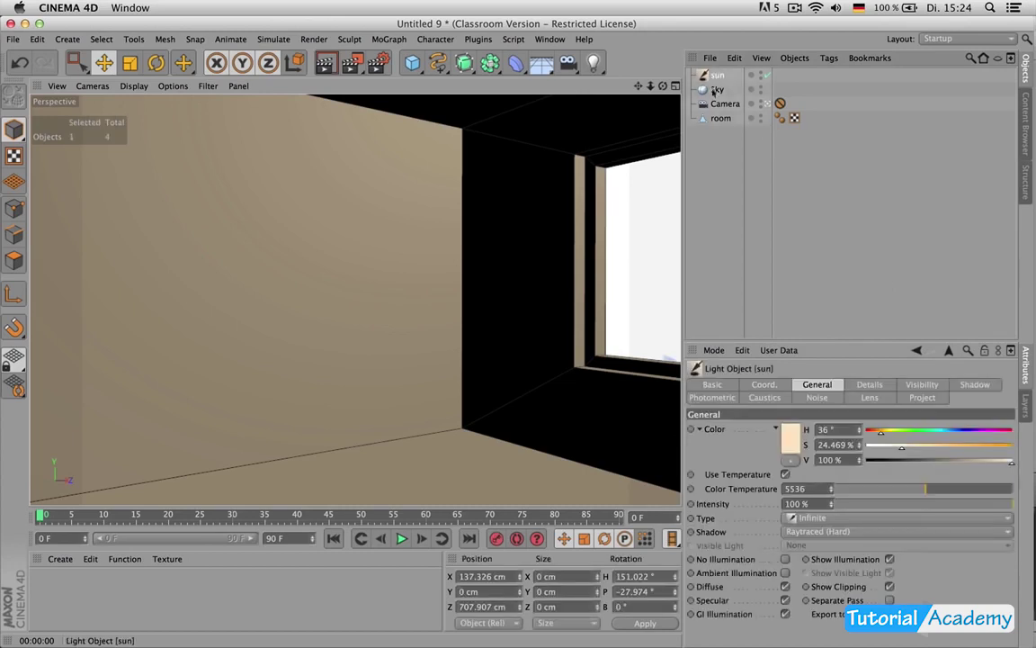
key("super+r")
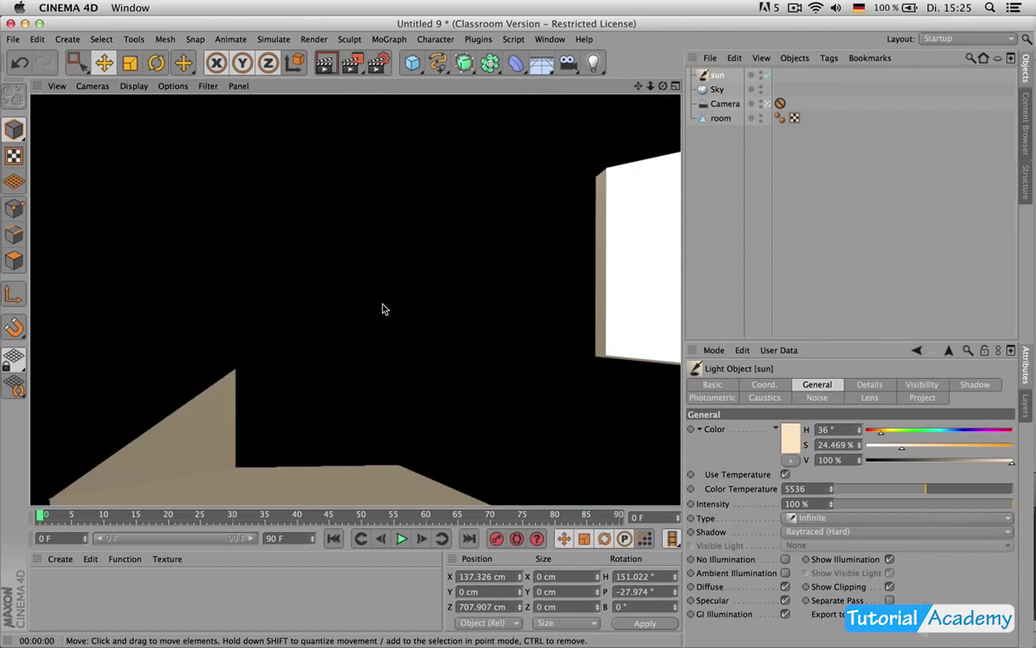
Step: Set the sun light's shadow type to Area
left_click(820, 531)
left_click(825, 533)
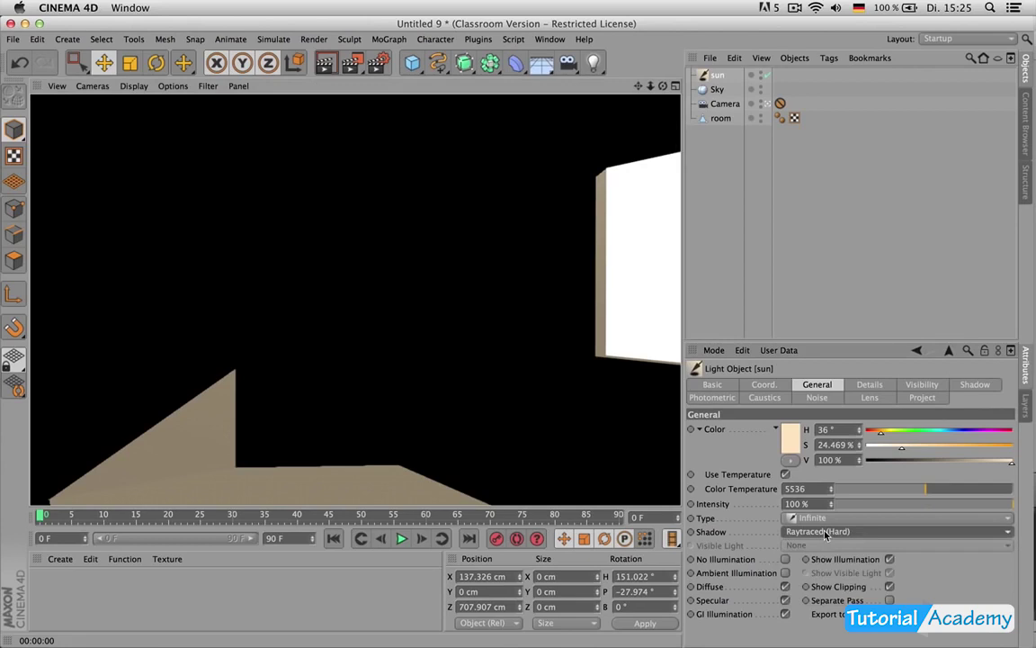
left_click(825, 534)
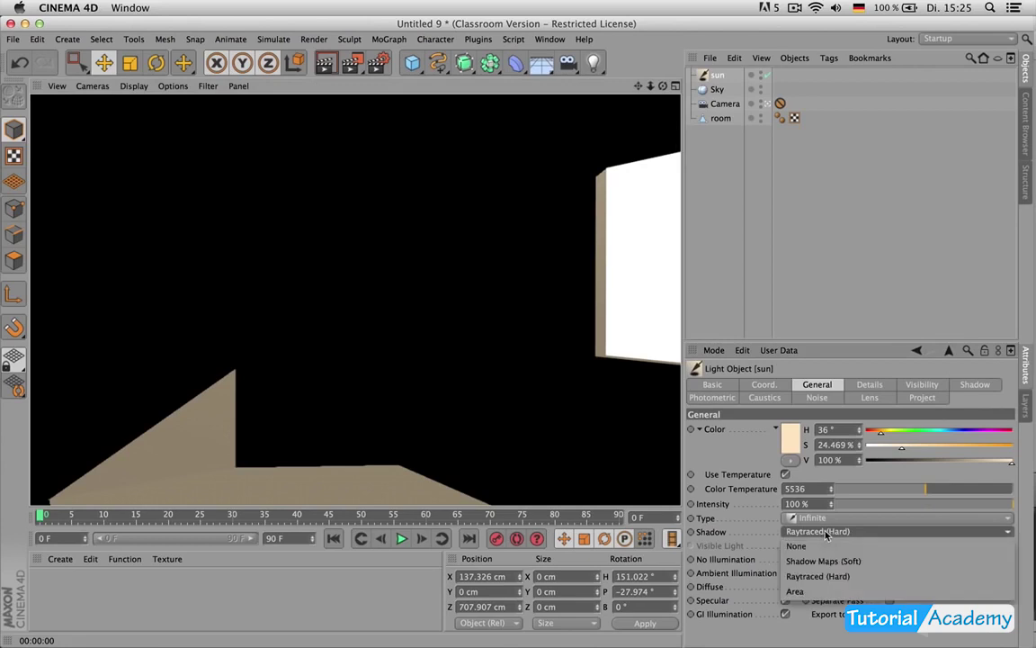
left_click(818, 591)
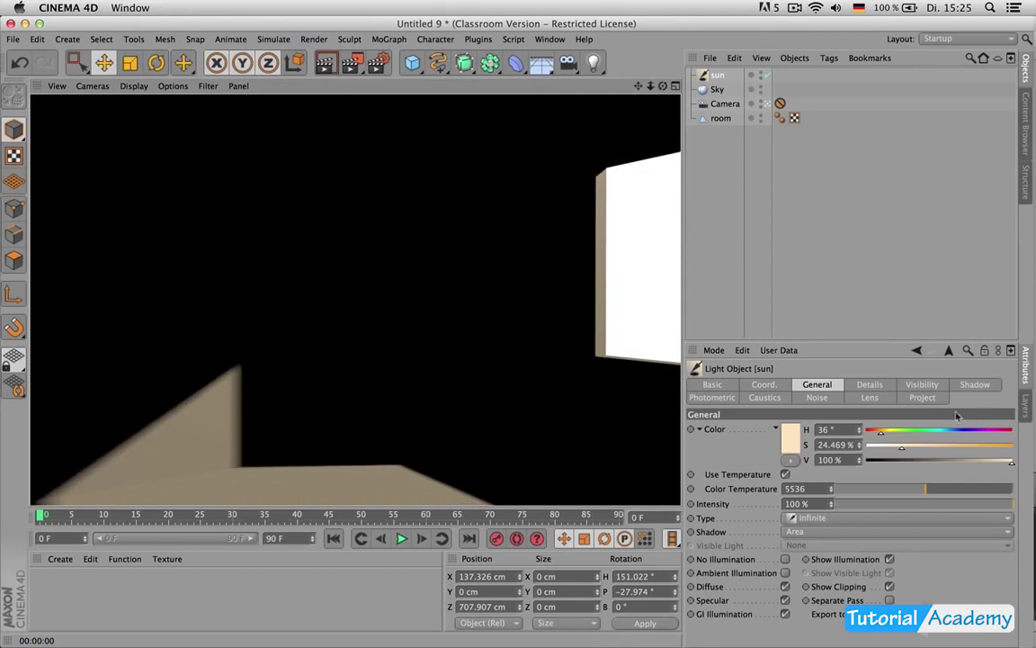
Step: Set the sun light's infinite angle to 0.1° and render the camera view to check the shadow edges
left_click(885, 386)
left_click_drag(881, 343, 883, 236)
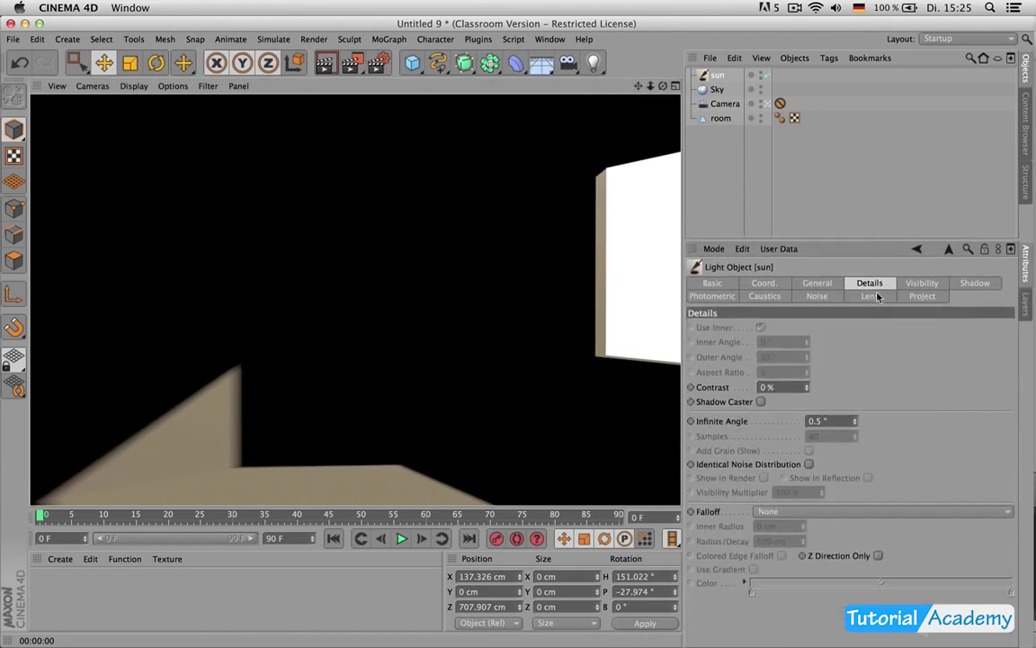
double_click(820, 421)
type("0.1")
key("Return")
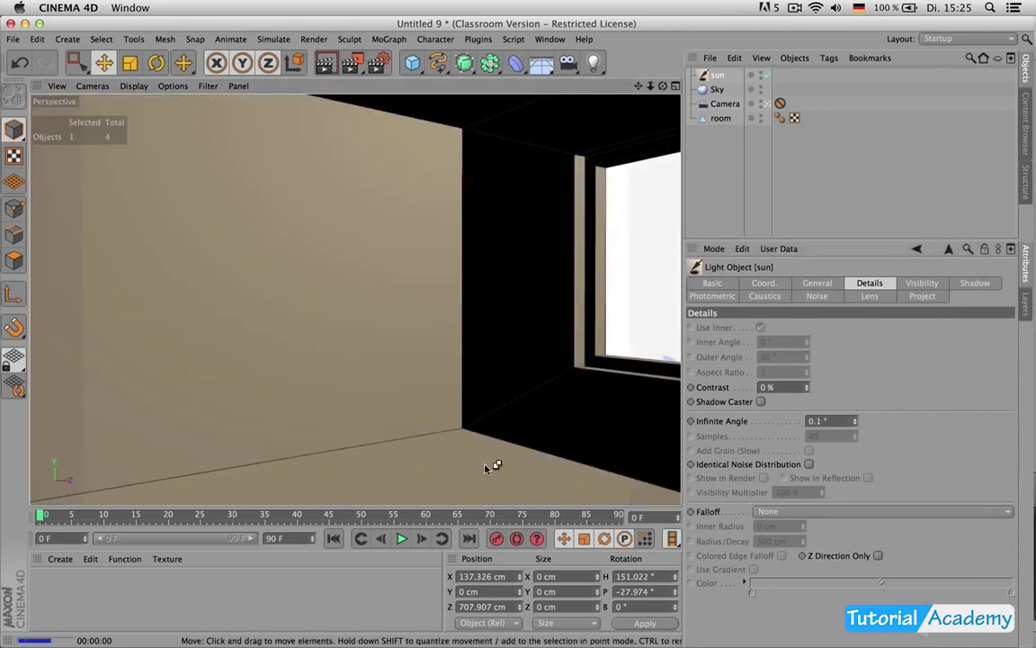
key("ctrl+r")
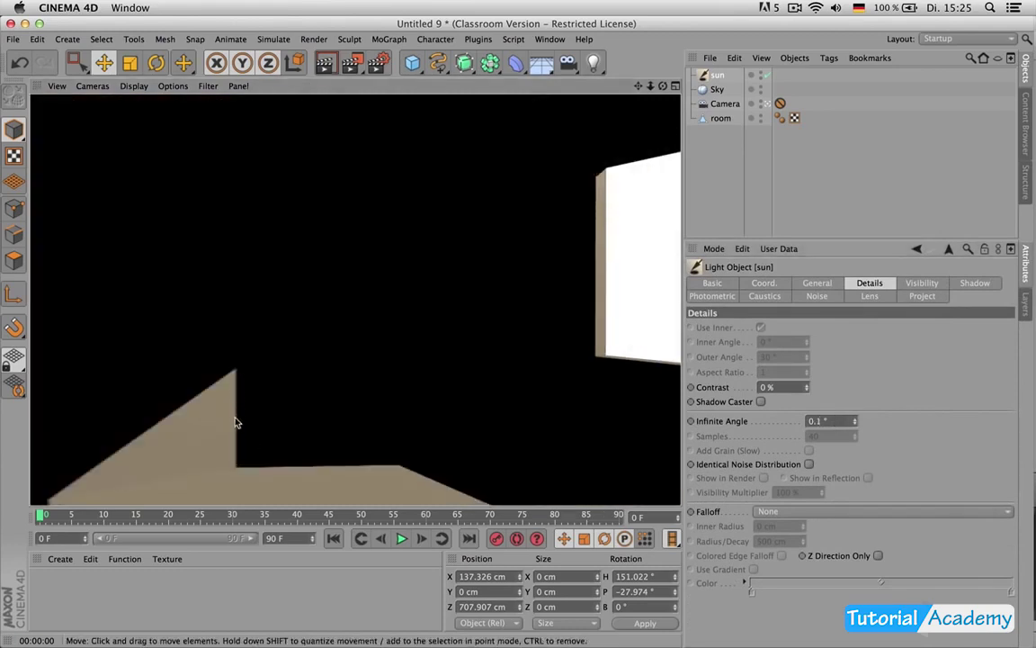
Step: Try an infinite angle of 5° on the sun light and render the softer shadow
double_click(839, 421)
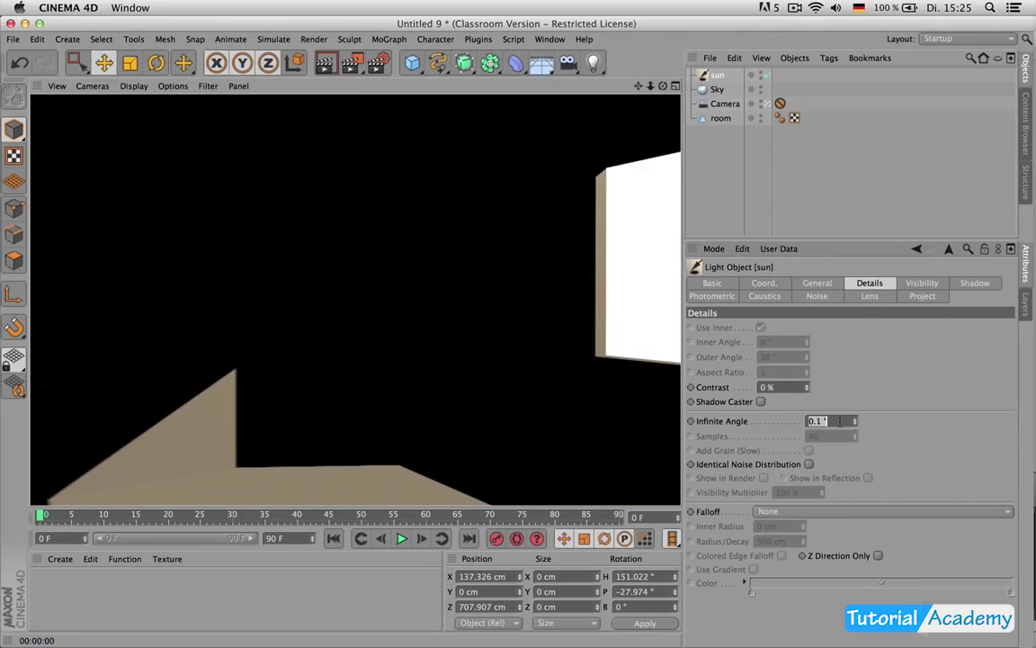
type("5")
key("Return")
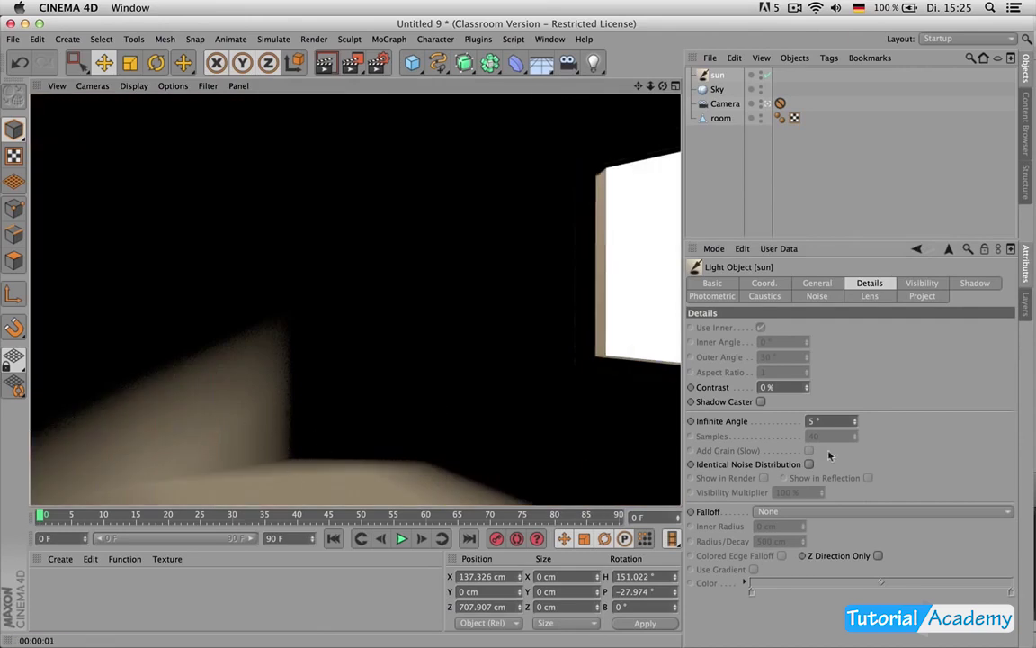
Step: Set the sun light's infinite angle to 0.35° and render the camera view
left_click(839, 422)
key("BackSpace")
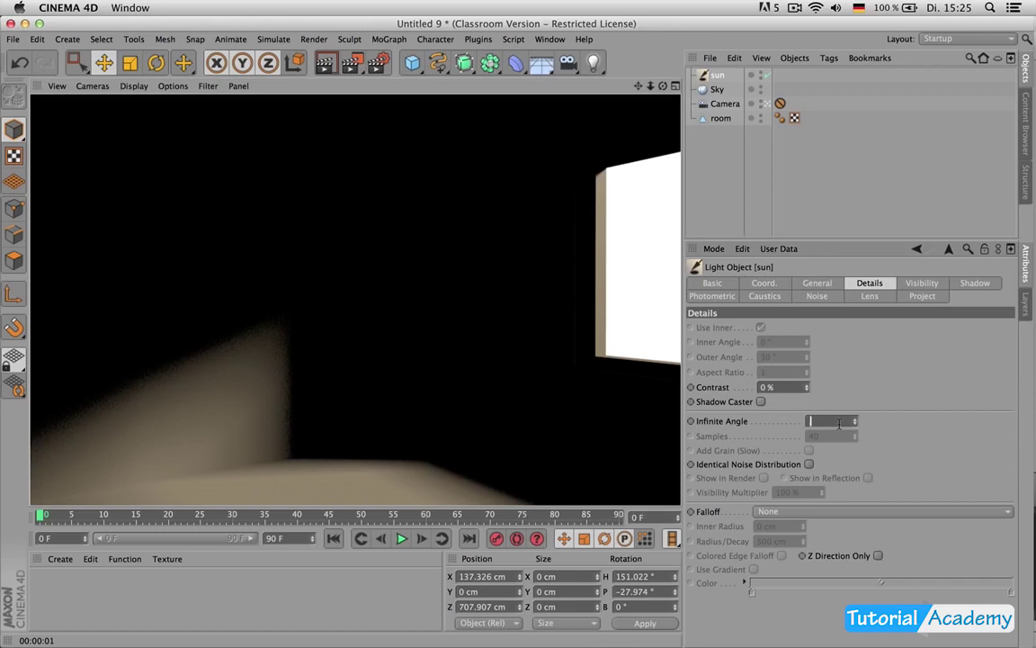
type("0.35")
key("Return")
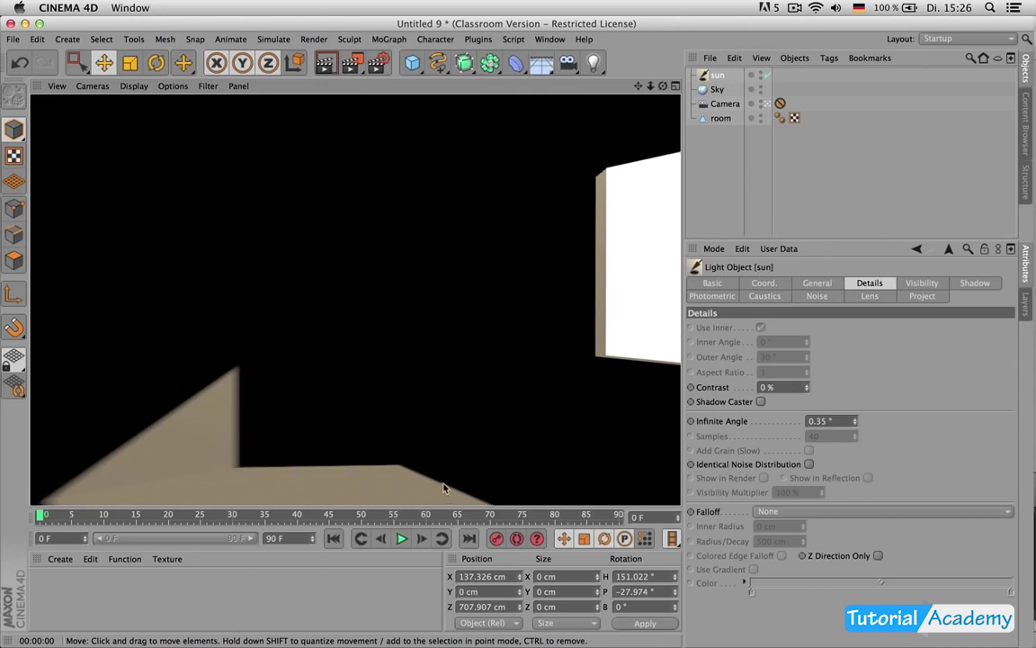
Step: Try a sun light intensity of 132%, render the view, and undo the intensity change
left_click(818, 283)
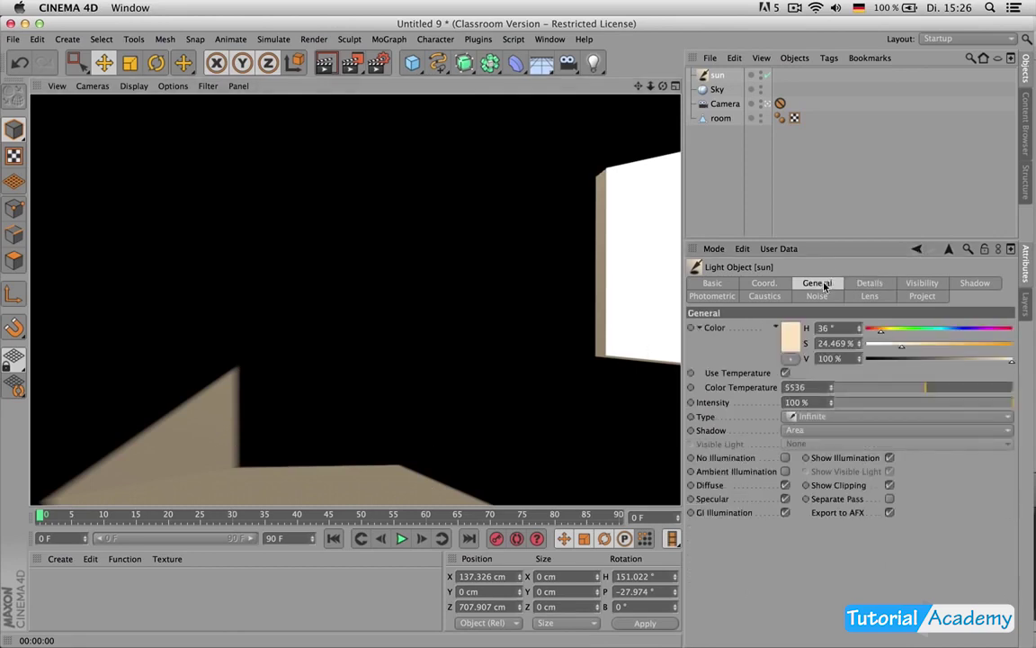
left_click_drag(830, 402, 830, 374)
key("super+r")
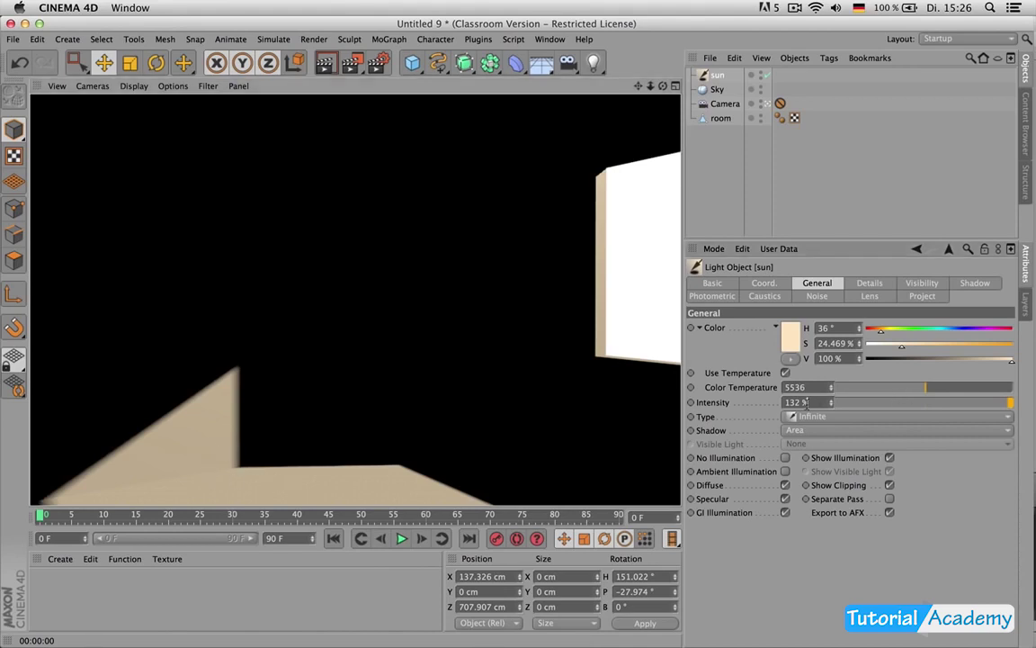
key("ctrl+z")
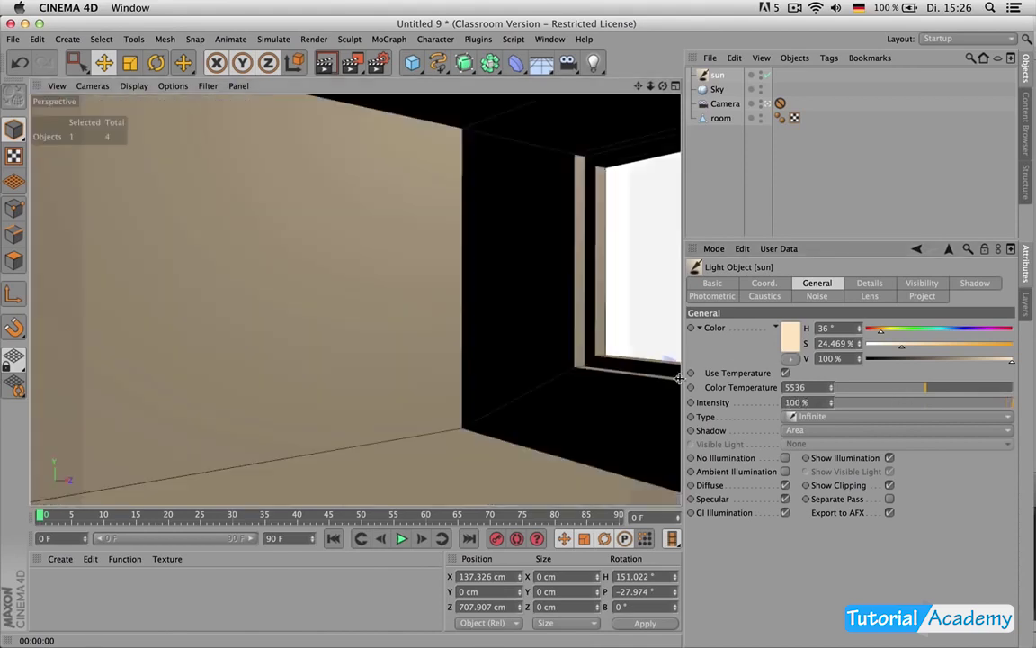
Step: Duplicate the sun light and rename the copy sun_aura
key("ctrl+c")
key("ctrl+v")
double_click(723, 75)
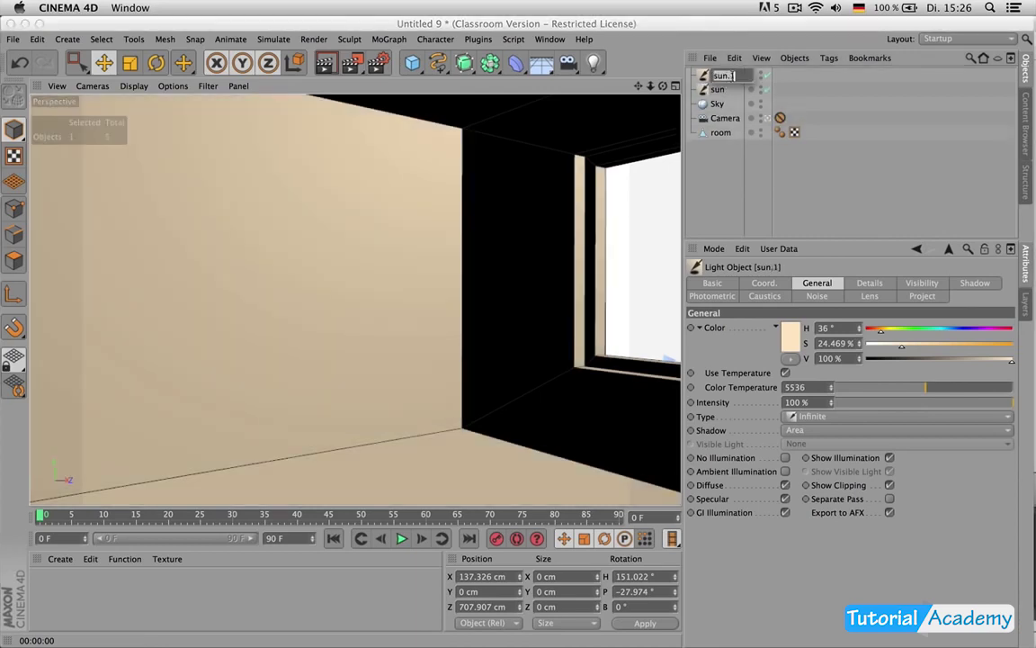
double_click(731, 75)
key("BackSpace")
type("aura")
key("Return")
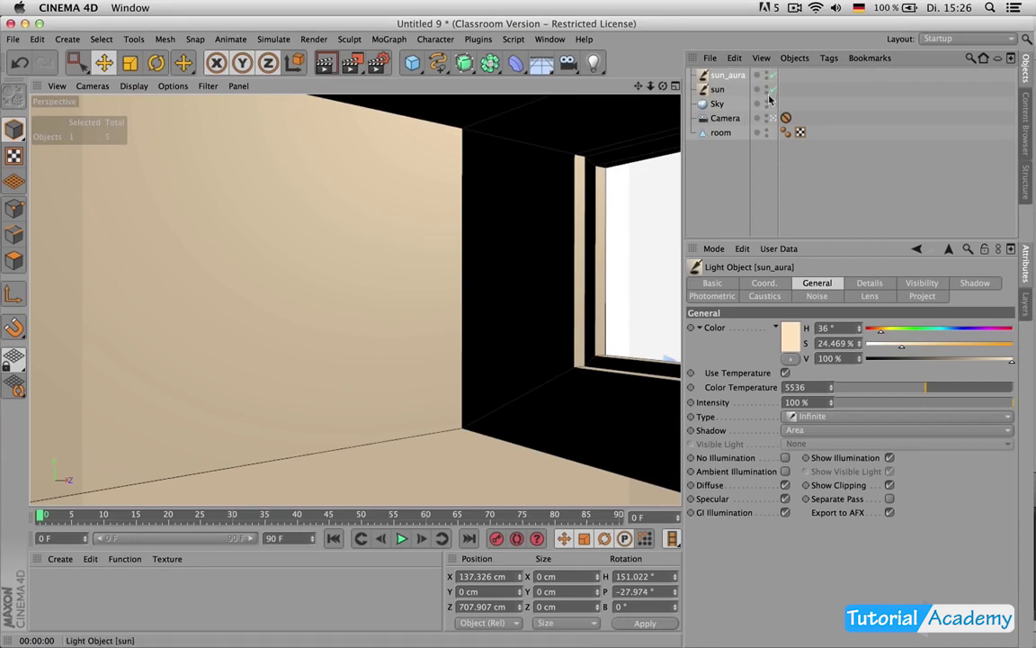
Step: Set the infinite angle of the sun_aura light to 5° and render the combined shadows
left_click(868, 283)
left_click(833, 421)
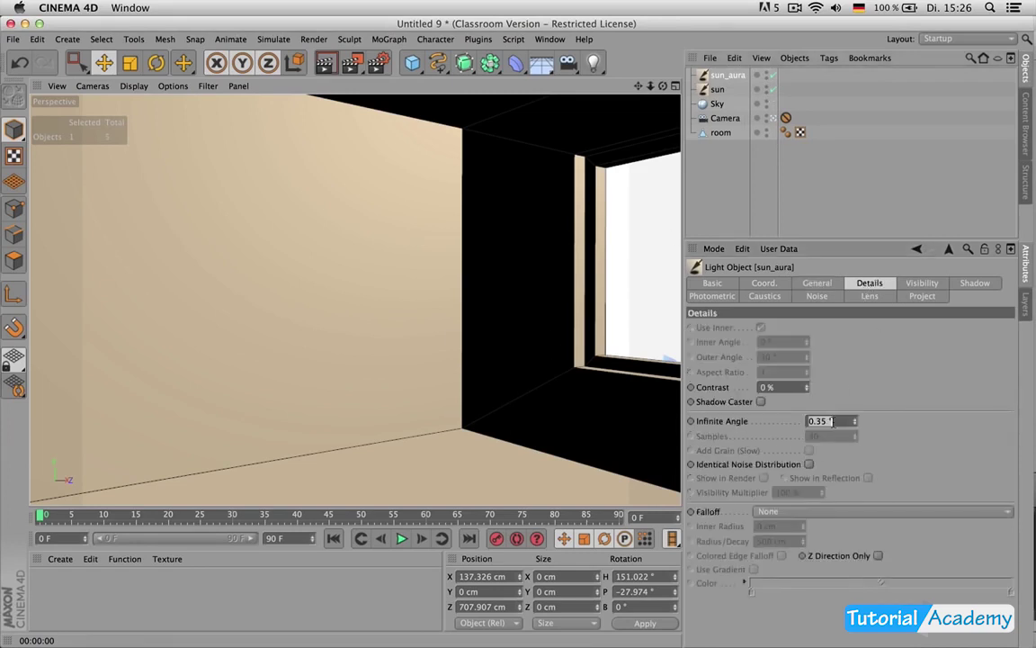
type("1")
key("Return")
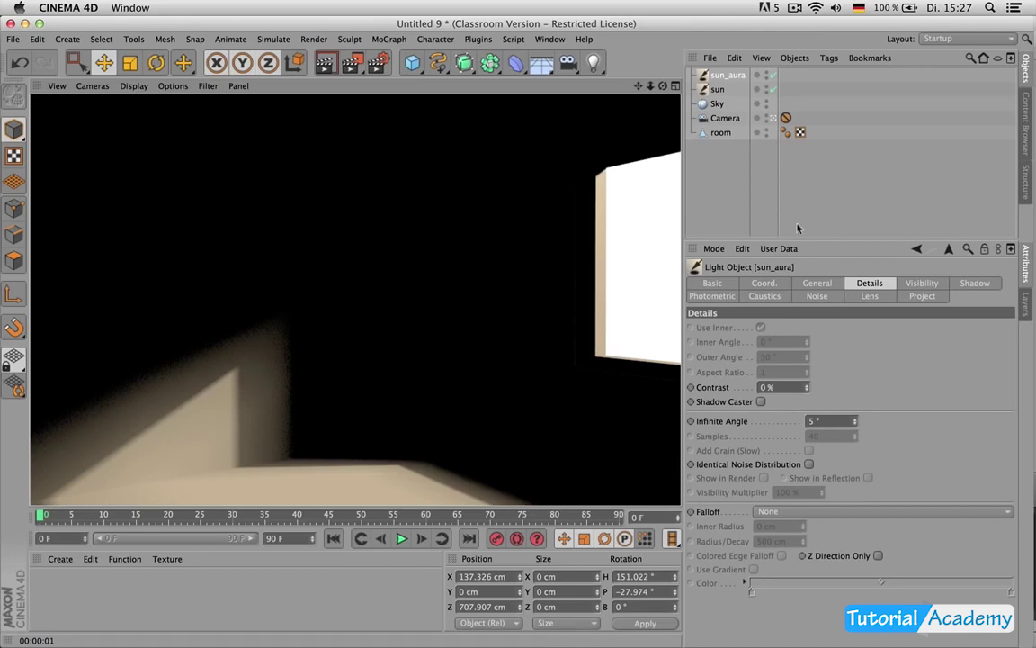
Step: Lower the sun_aura light's color temperature to 5102 and render the camera view
left_click(816, 282)
left_click_drag(906, 392, 912, 390)
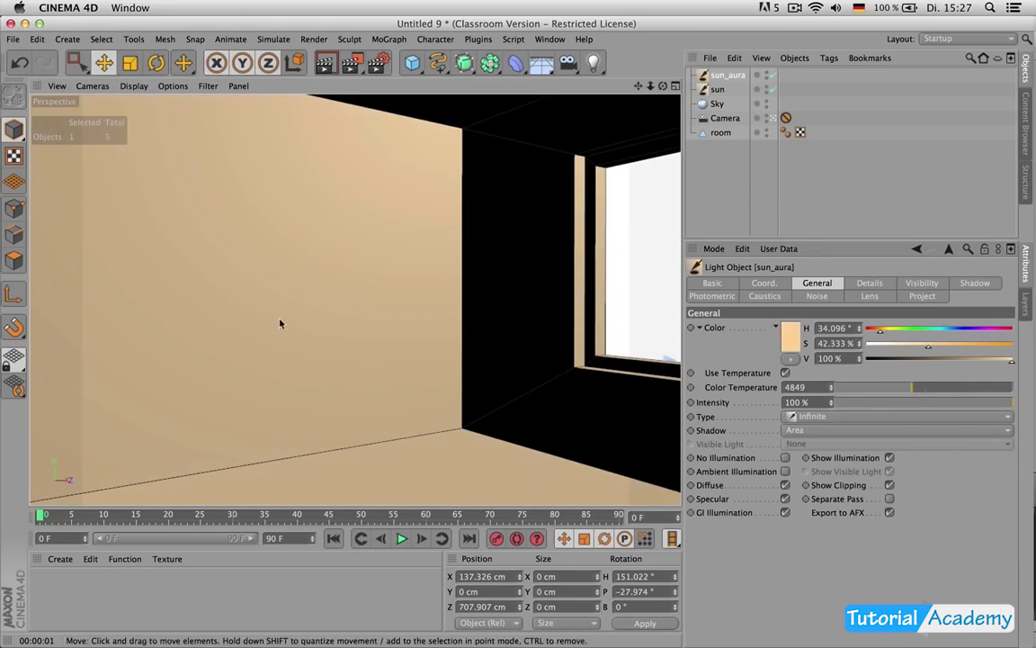
key("ctrl+r")
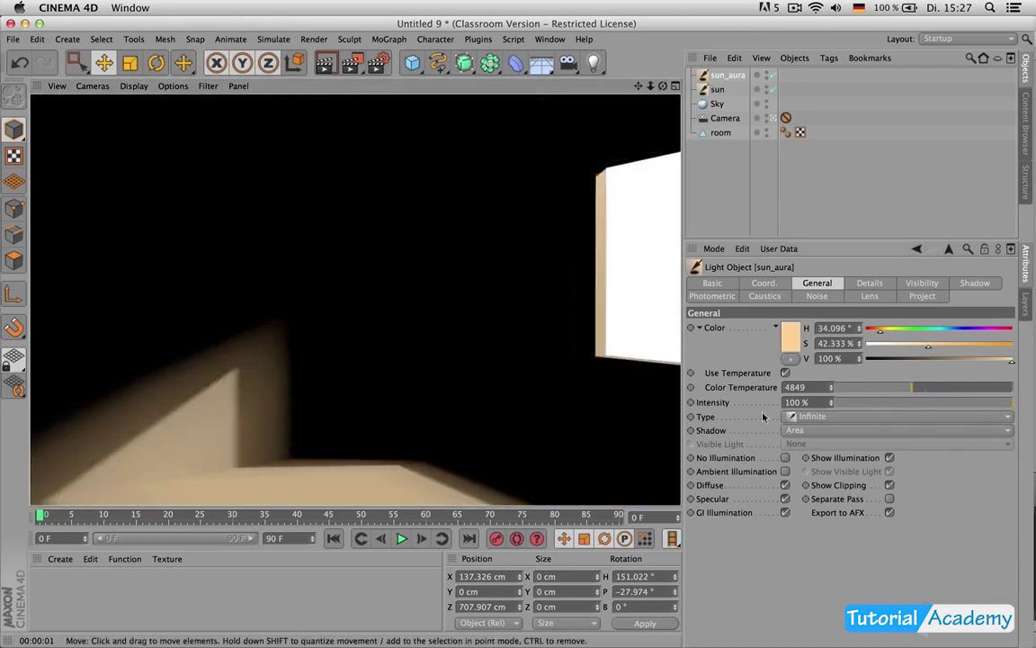
left_click(917, 389)
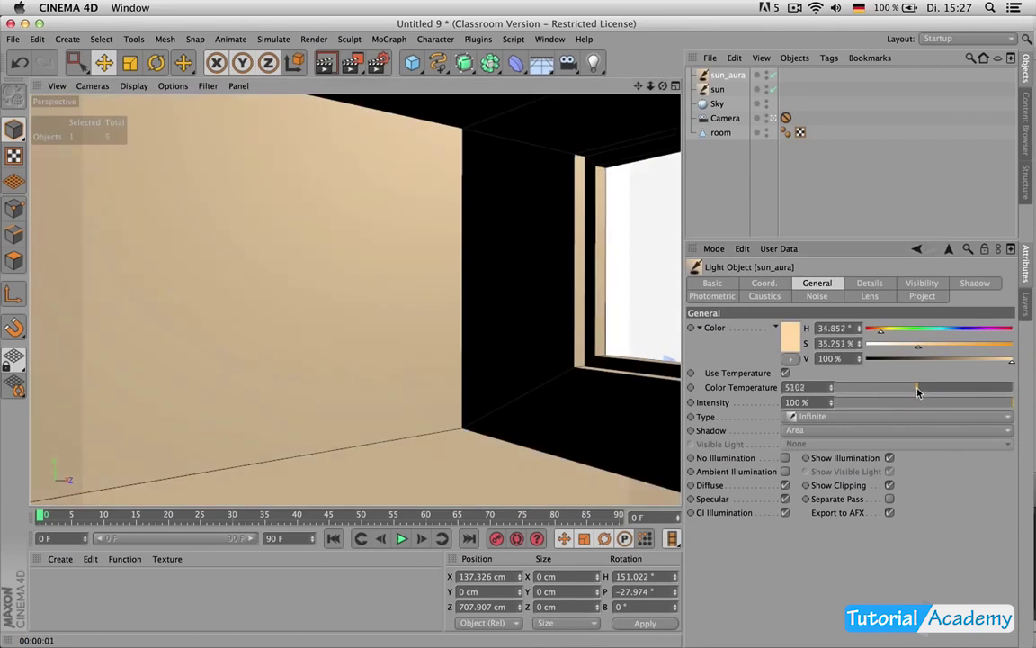
key("ctrl+r")
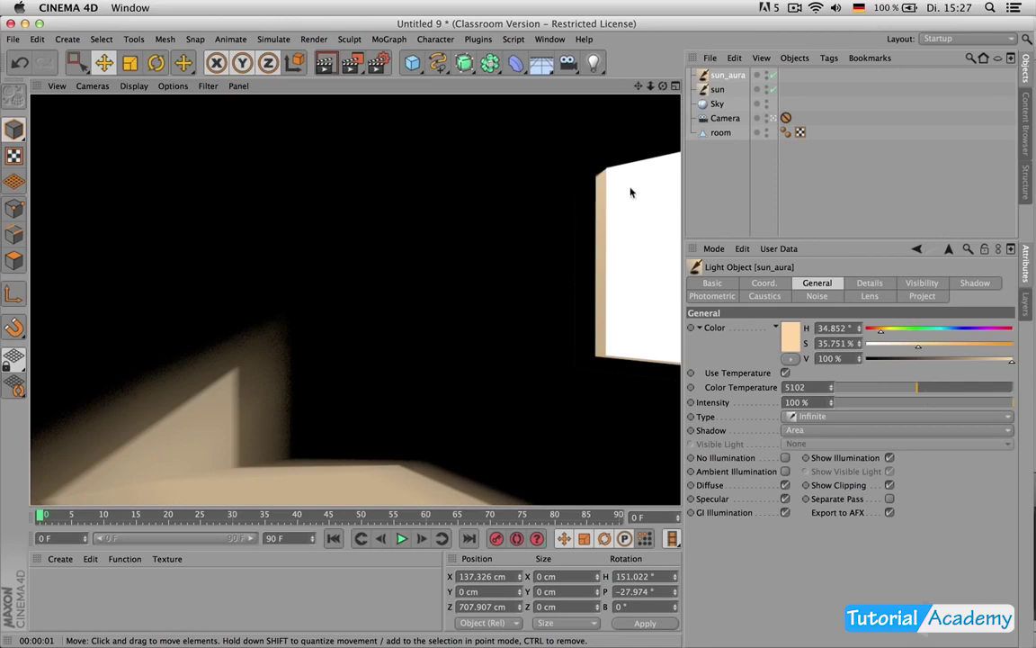
Step: Disable the sun light to preview sun_aura alone, then re-enable it and render both lights together
left_click(718, 90)
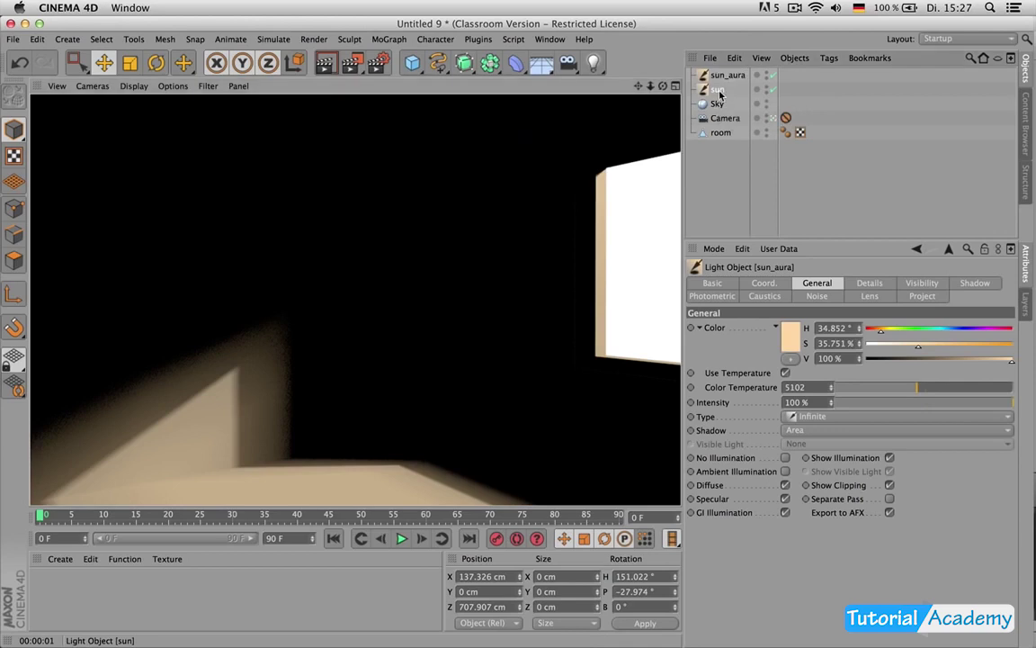
left_click(770, 89)
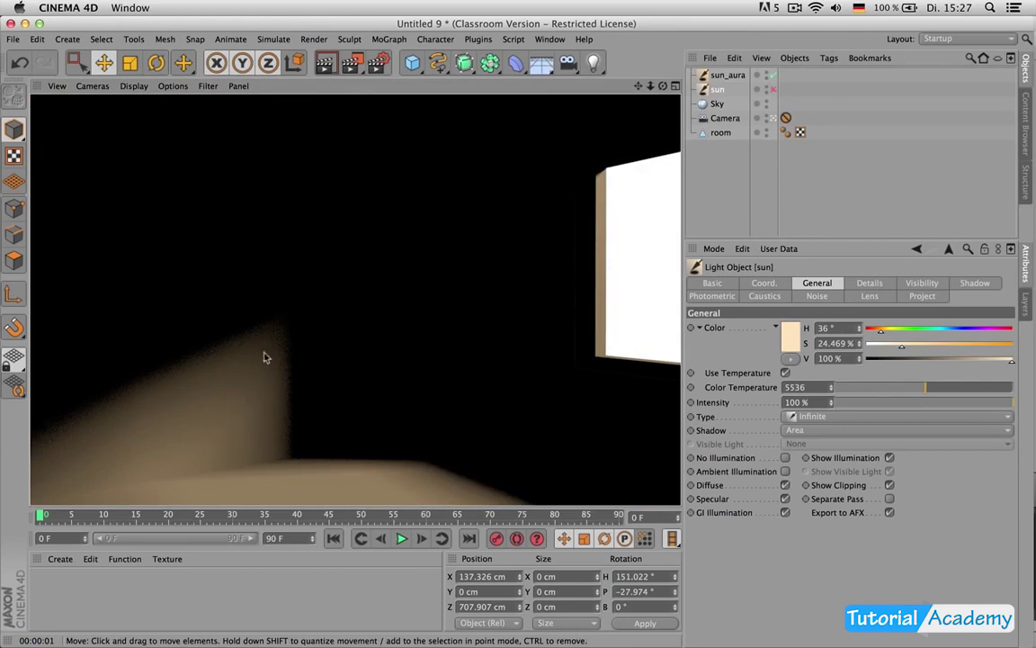
left_click(773, 89)
key("super+r")
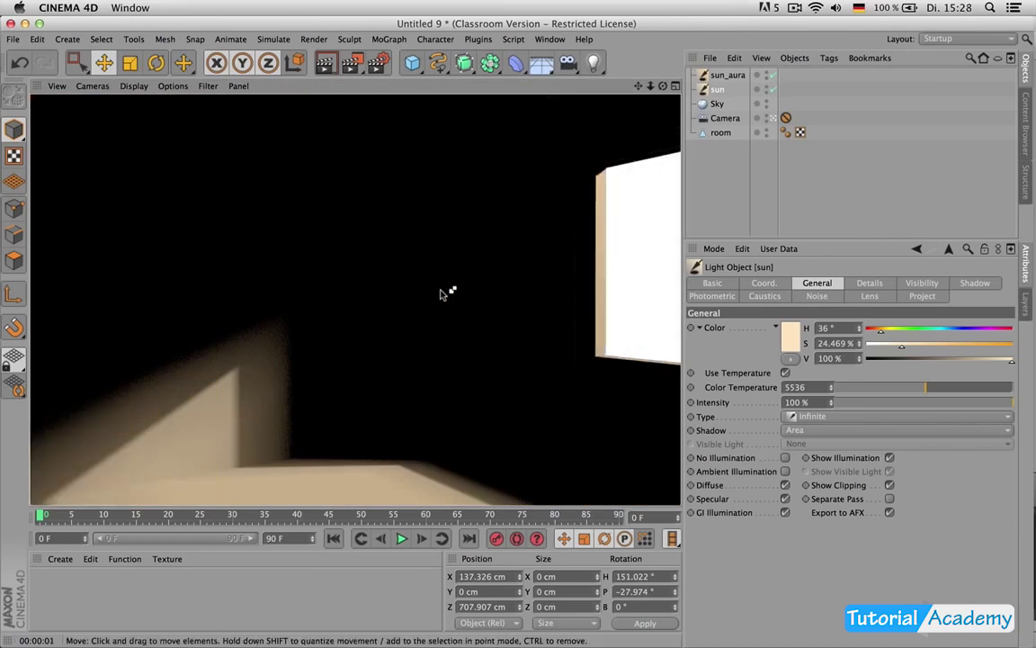
left_click(721, 91)
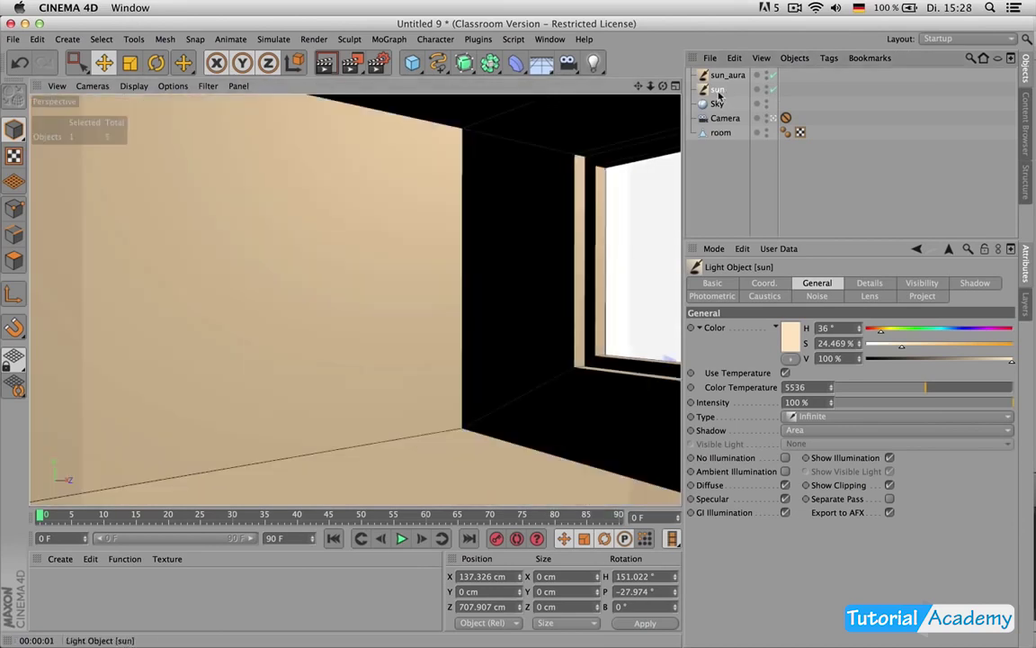
left_click(729, 402)
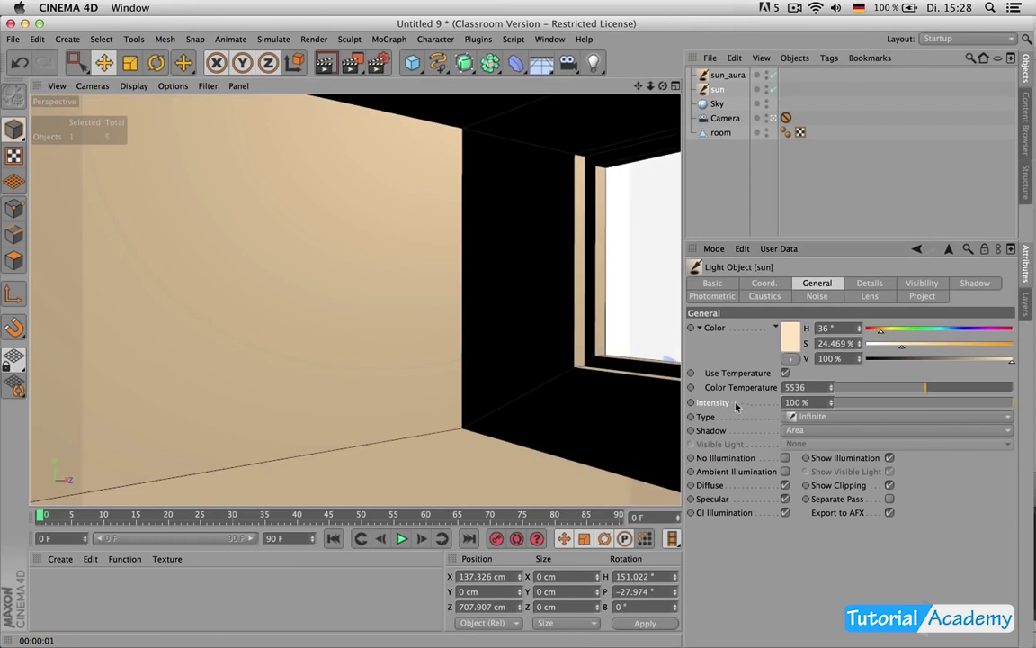
left_click(745, 178)
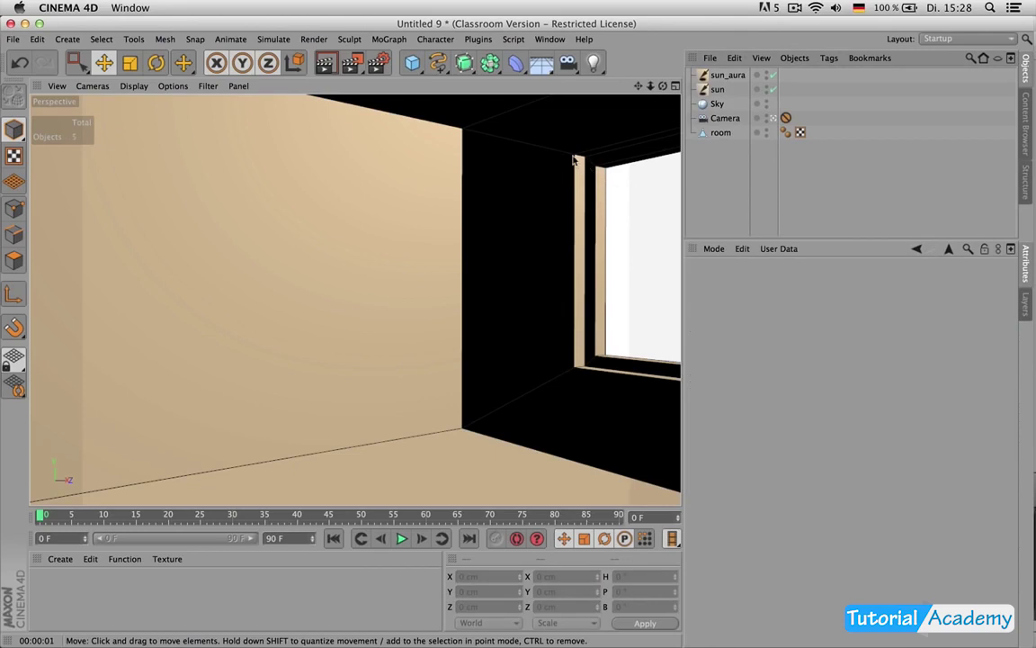
Step: Add an area light to the scene and name it daylight
left_click(598, 69)
left_click(744, 107)
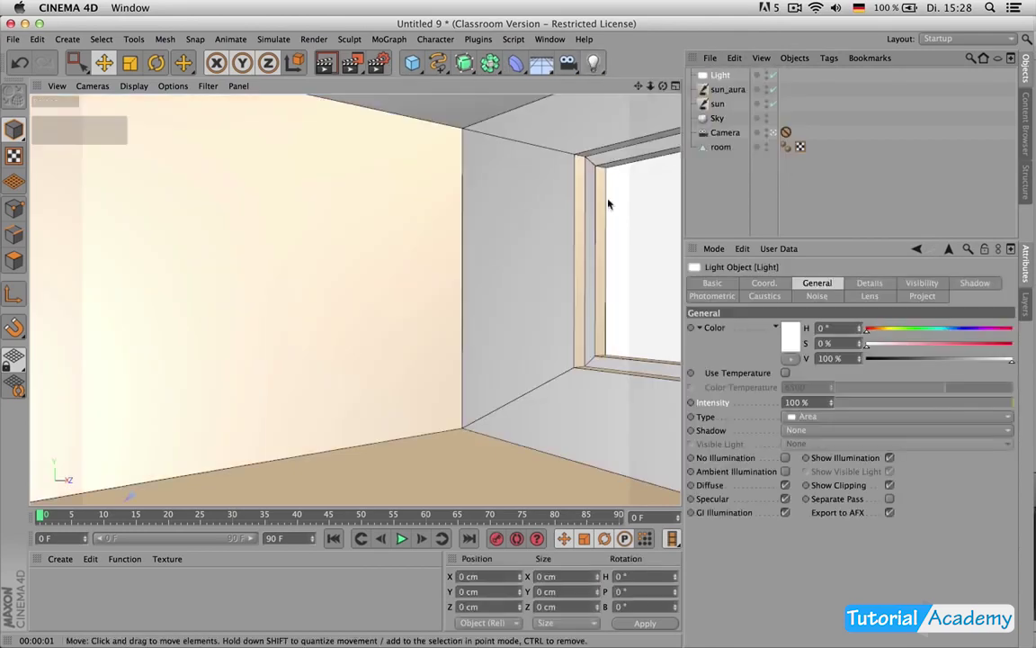
double_click(723, 75)
type("window")
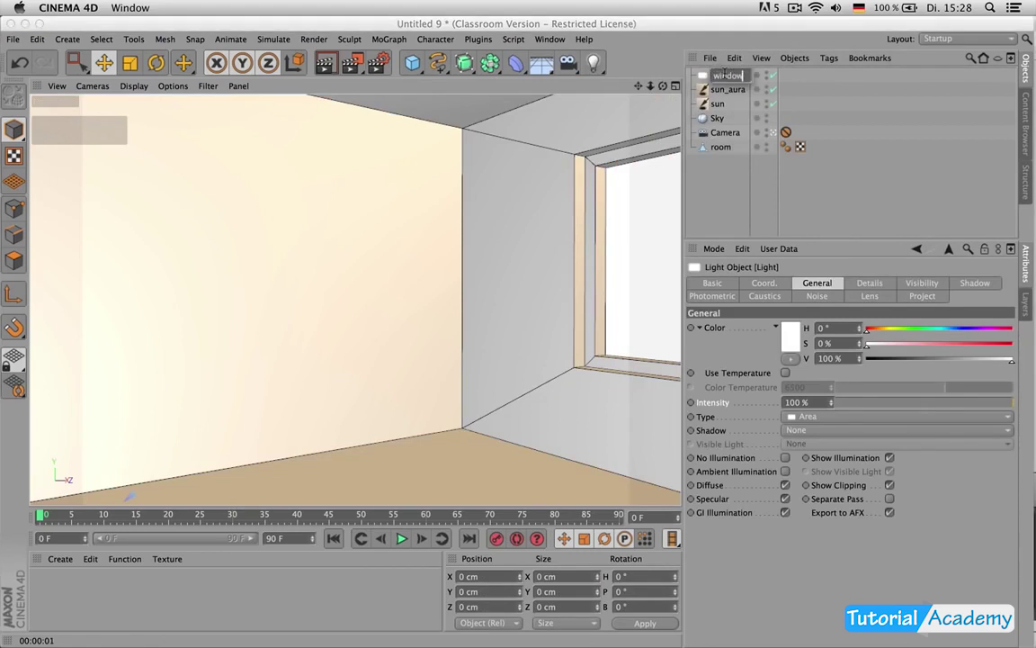
key("BackSpace")
key("BackSpace")
key("BackSpace")
key("BackSpace")
type("daylight")
key("Return")
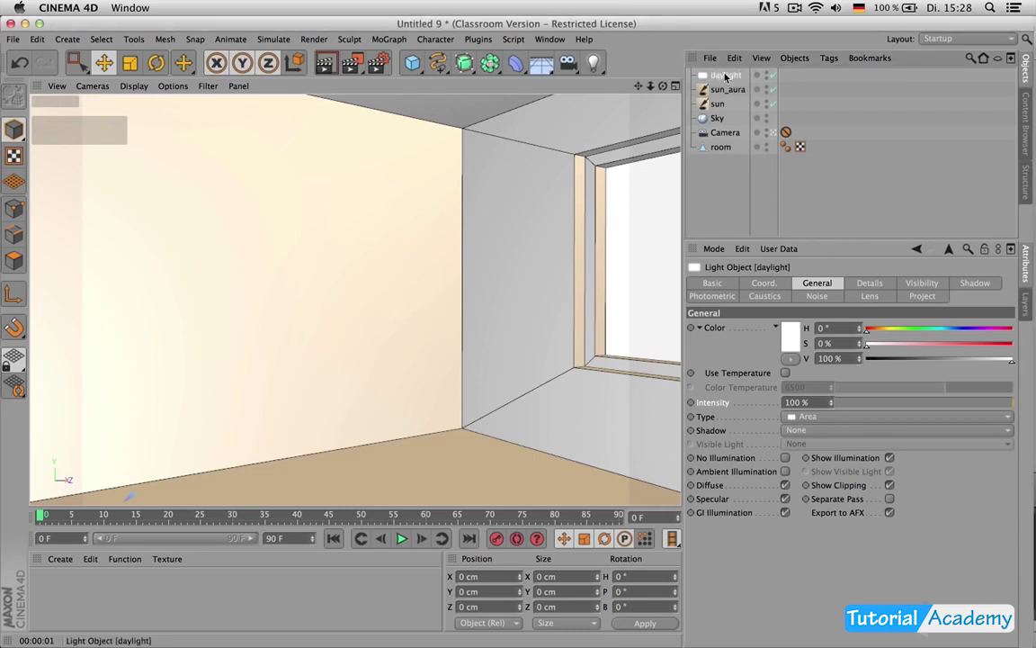
Step: Enable Use Temperature for the daylight light and raise its color temperature to 7199 for a bluish tint
left_click(785, 373)
left_click(959, 390)
left_click_drag(959, 389, 959, 390)
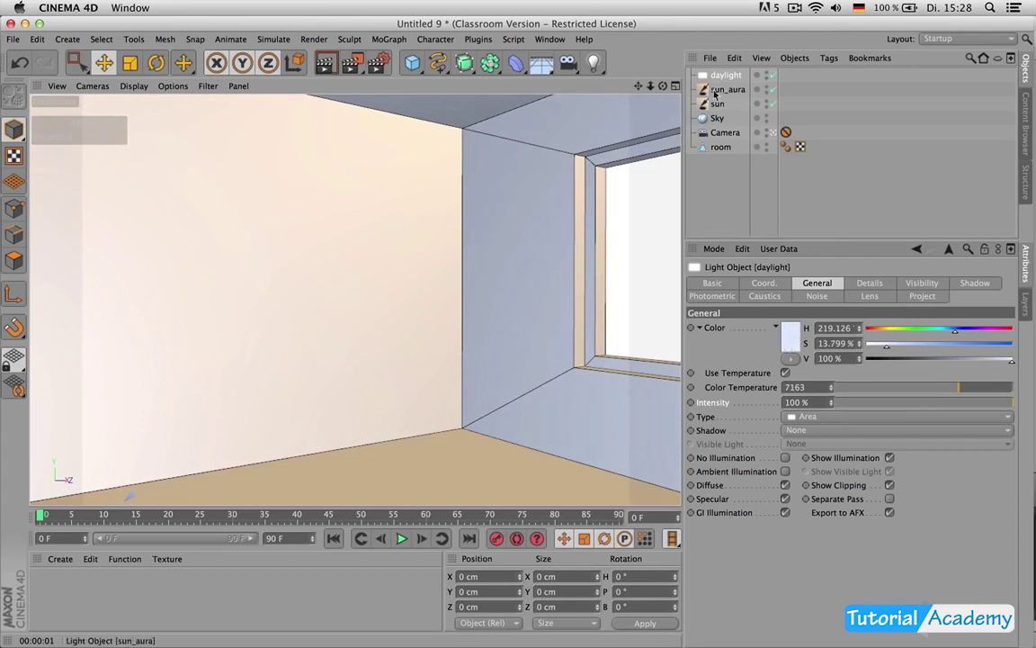
left_click_drag(960, 391, 959, 391)
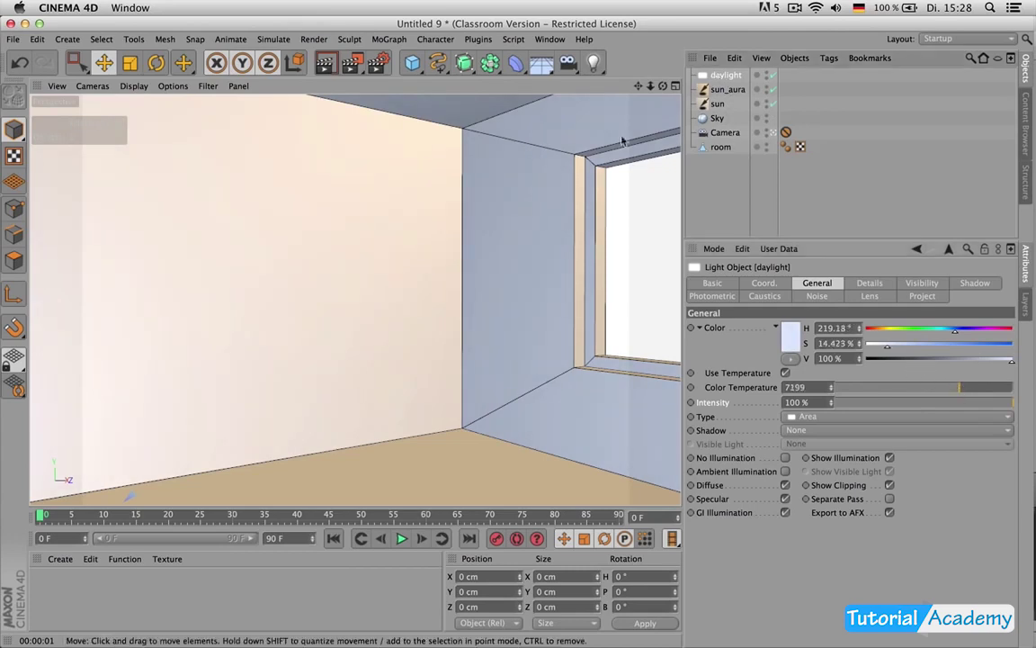
Step: Rotate the daylight light to a heading of -180° in the Top view so it faces into the room
middle_click(570, 185)
middle_click(570, 185)
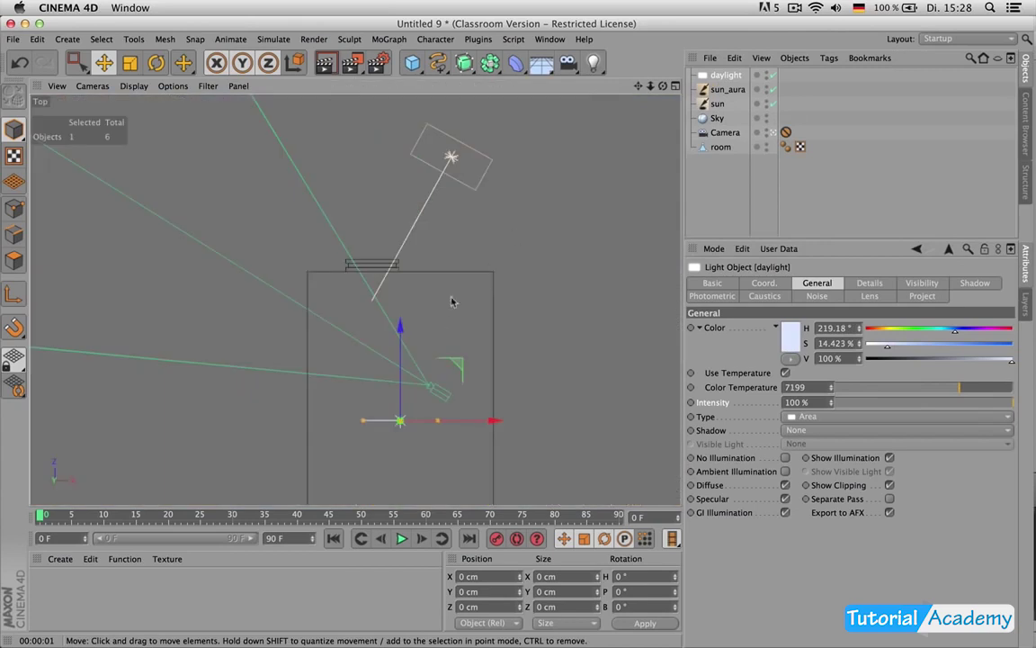
key("r")
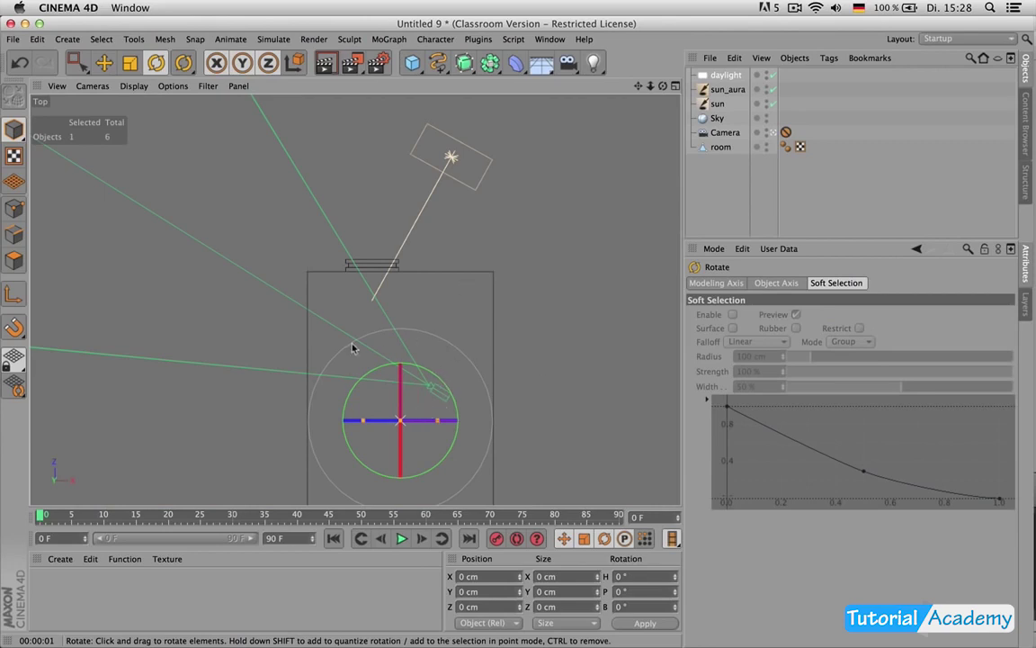
left_click_drag(502, 210, 358, 505)
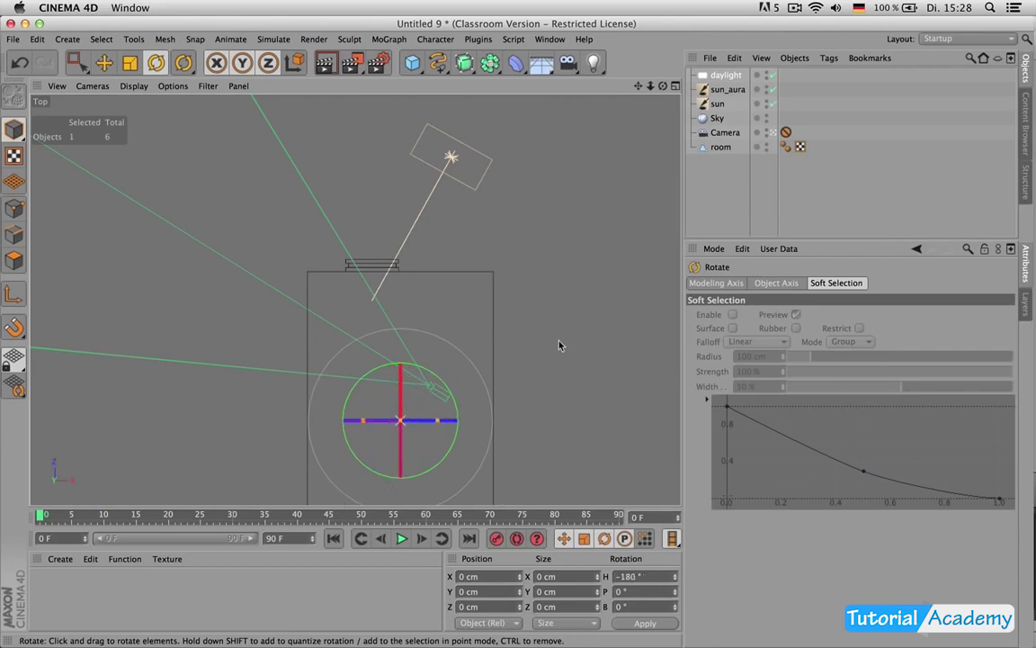
Step: Move the daylight light into the window opening in the Top view, at about X -77.4 cm and Z 409.5 cm
key("e")
left_click_drag(527, 410, 499, 256)
scroll(376, 284, "up", 4)
scroll(375, 284, "up", 3)
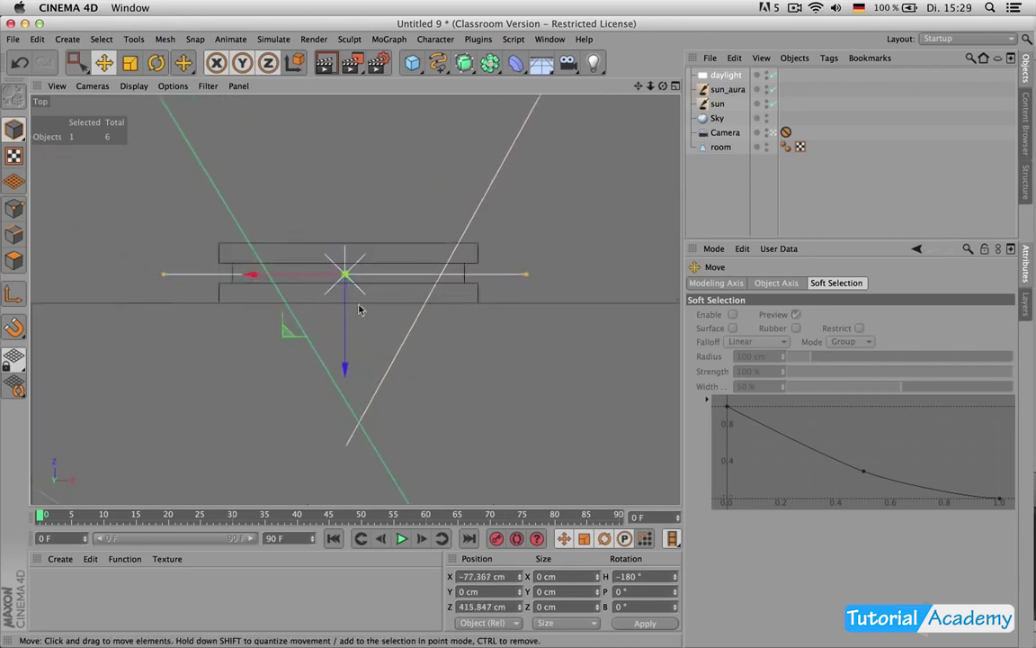
left_click_drag(347, 337, 352, 347)
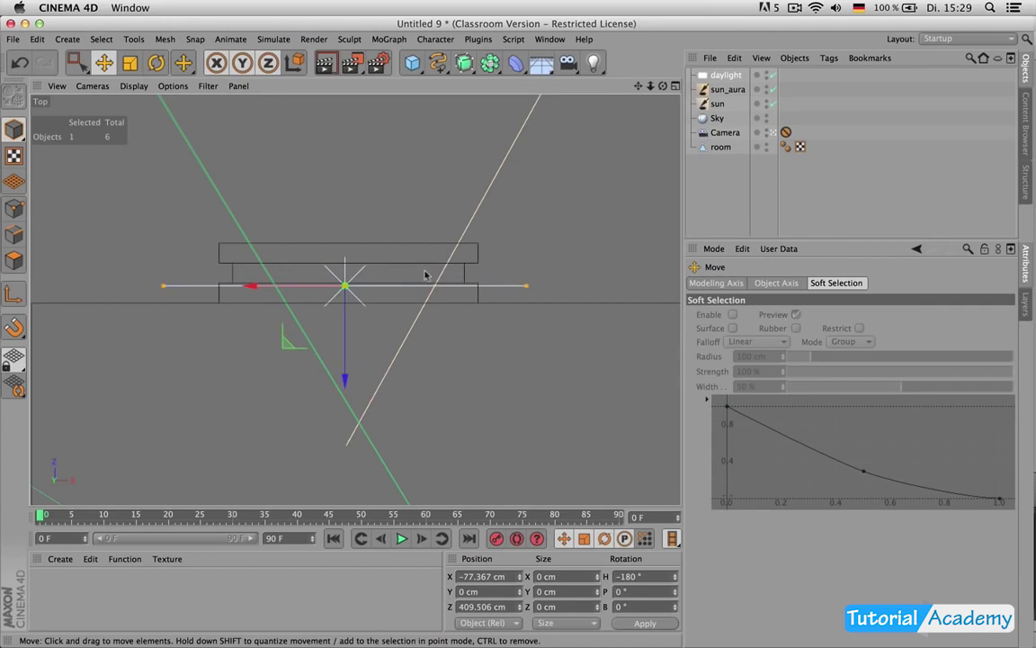
scroll(422, 289, "up", 3)
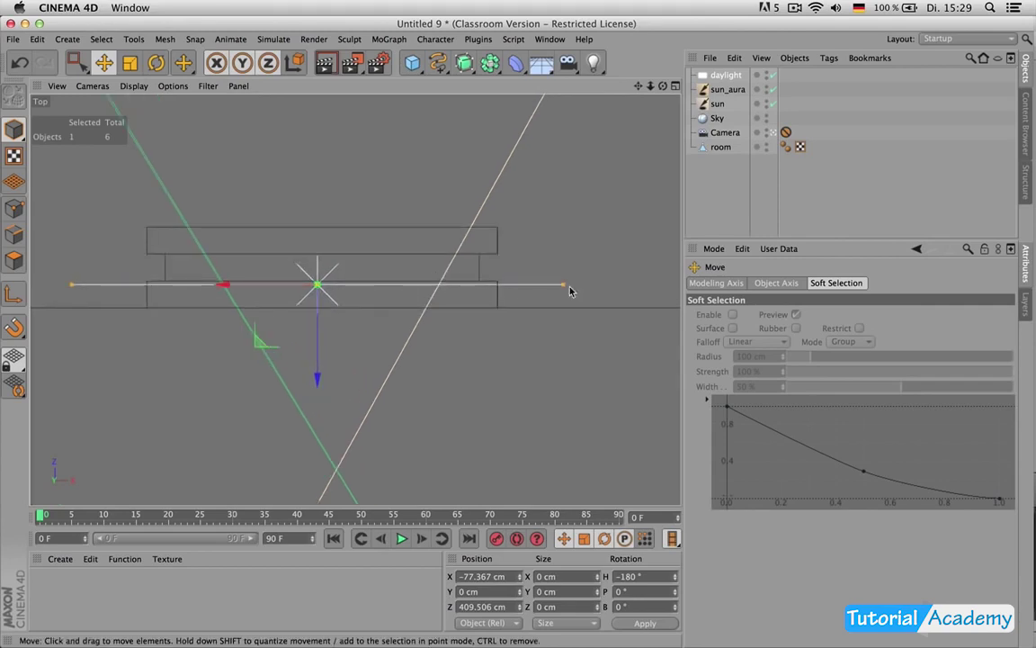
Step: Shrink the daylight area light to the window's width and height and raise it to about Y 129.5 cm in the window opening
left_click_drag(562, 288, 471, 290)
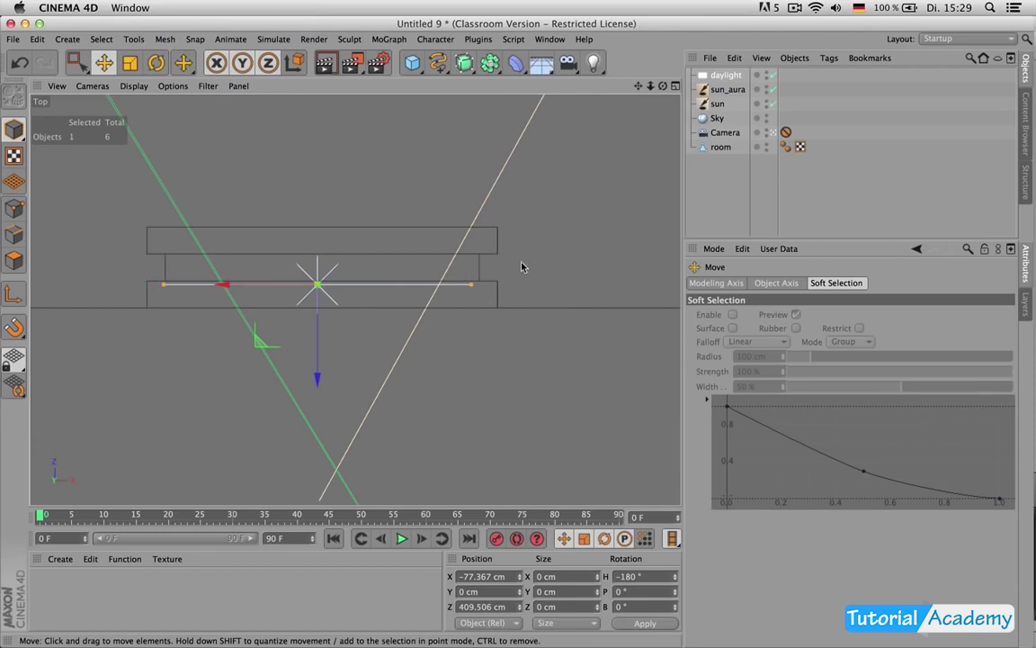
middle_click(514, 297)
middle_click(511, 418)
left_click_drag(351, 384, 351, 252)
left_click_drag(345, 210, 352, 252)
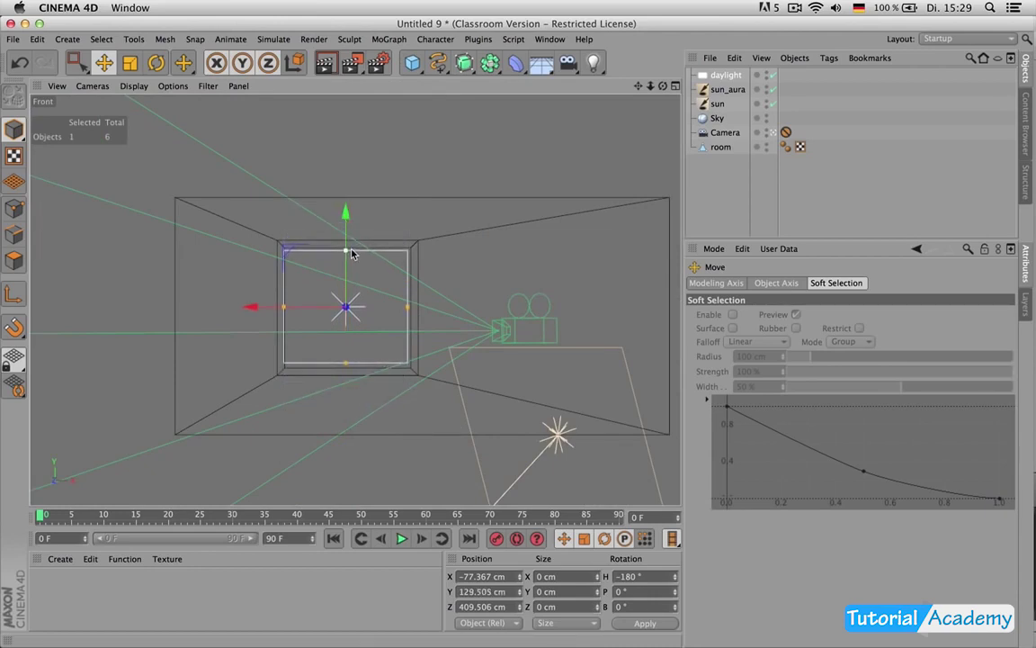
Step: Fine-tune the daylight light's position in the window to about X -75.8 cm in the Front view and Z 407.2 cm in the Top view
scroll(376, 301, "up", 2)
scroll(376, 302, "up", 2)
left_click_drag(280, 316, 274, 313)
middle_click(271, 182)
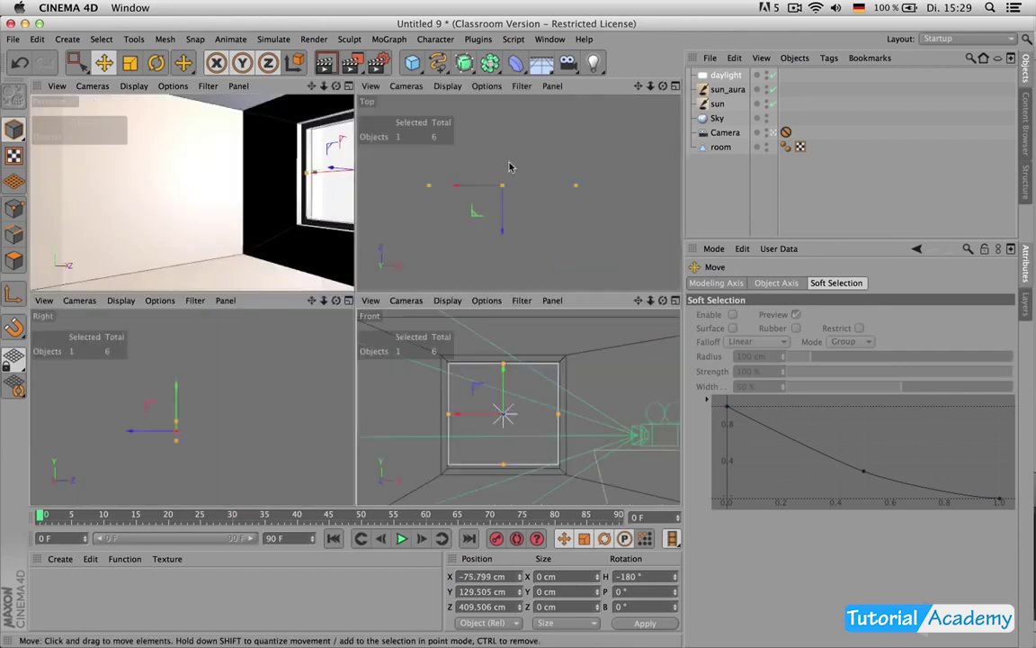
middle_click(564, 196)
left_click_drag(322, 345, 329, 354)
middle_click(328, 353)
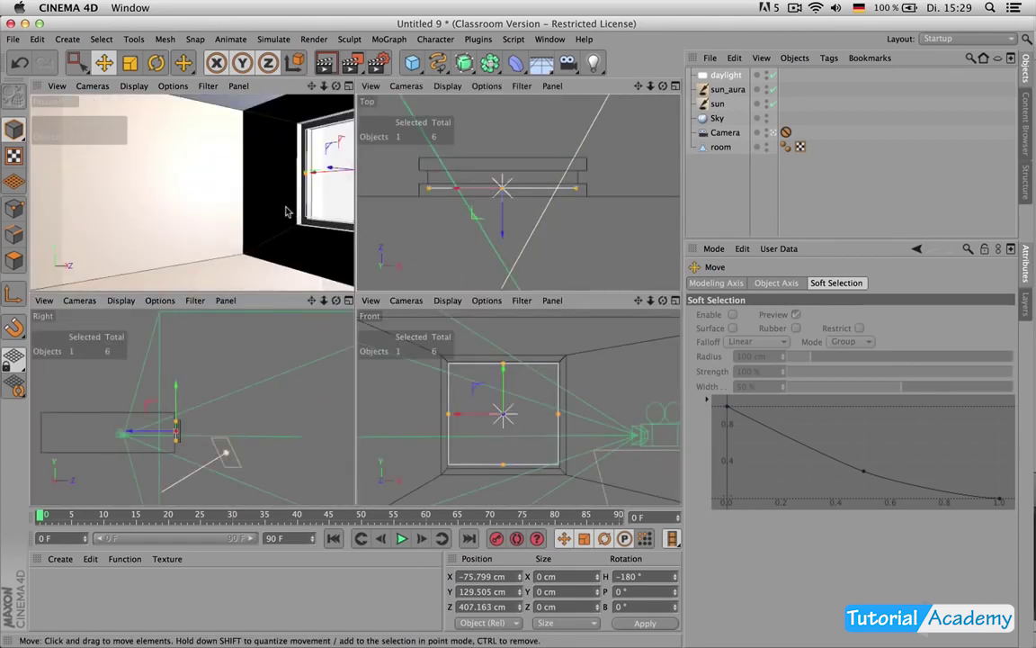
Step: Disable the sun and sun_aura lights and render the Perspective view with only the daylight light active
middle_click(258, 220)
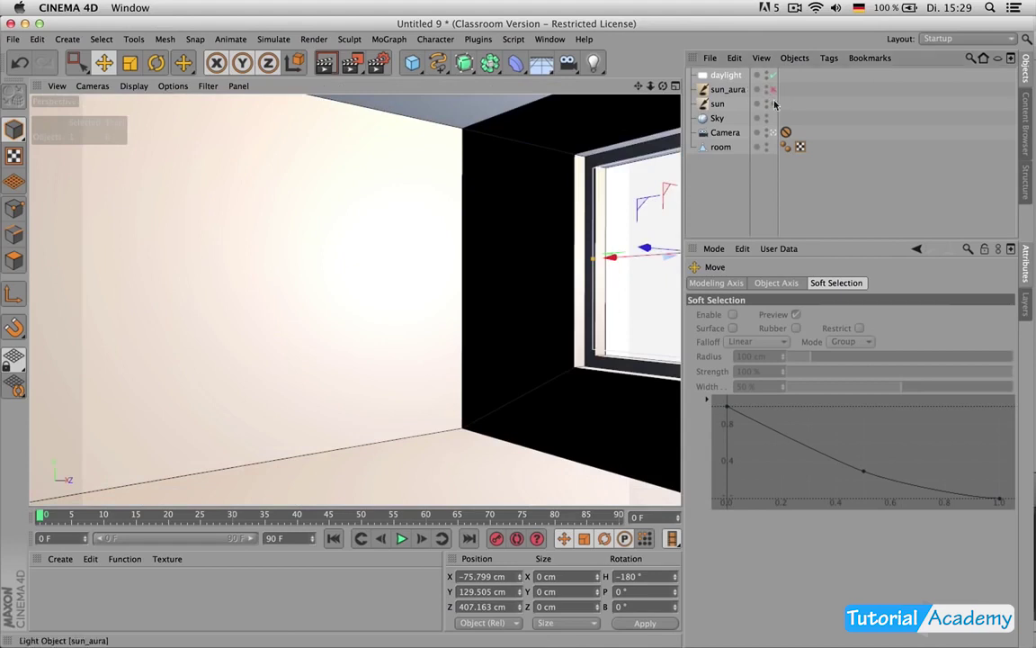
left_click(729, 75)
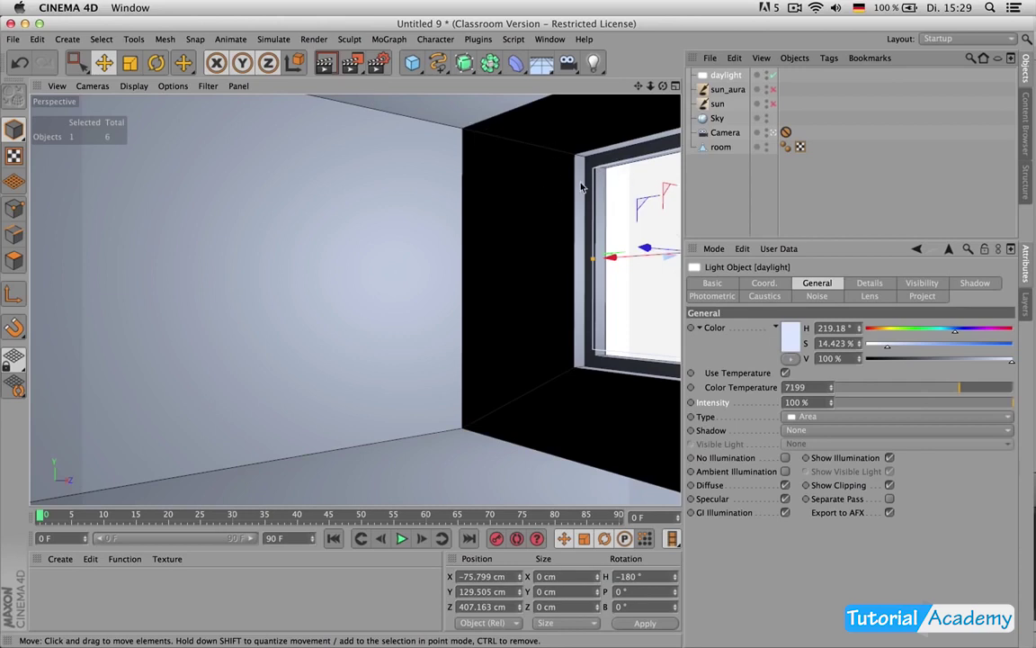
key("super+r")
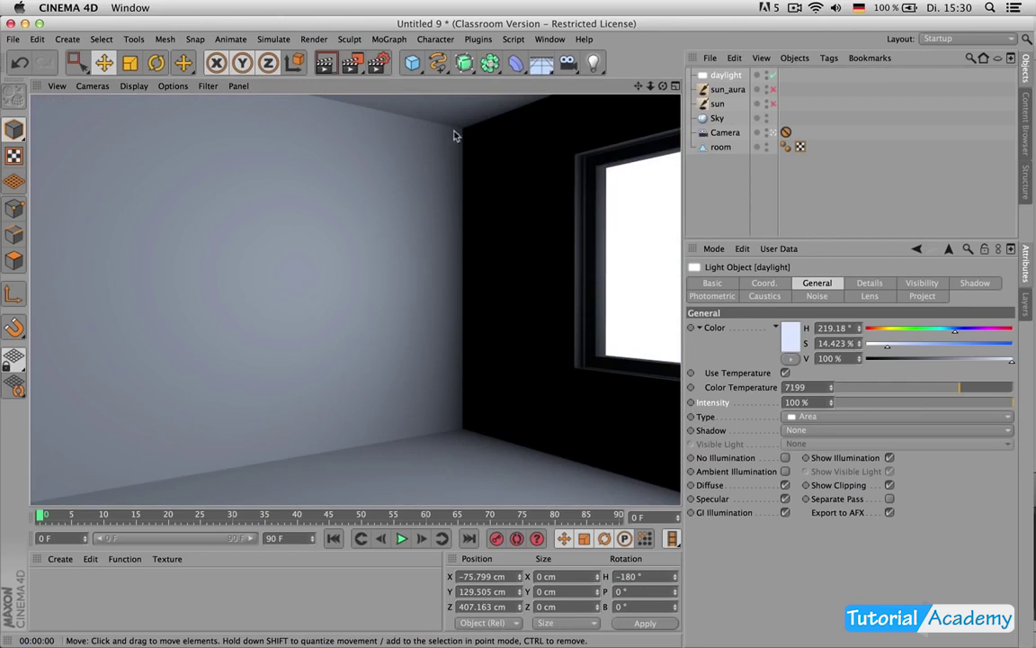
Step: Set the daylight light's Falloff Angle to 0° in its details and render the Perspective view
left_click(869, 283)
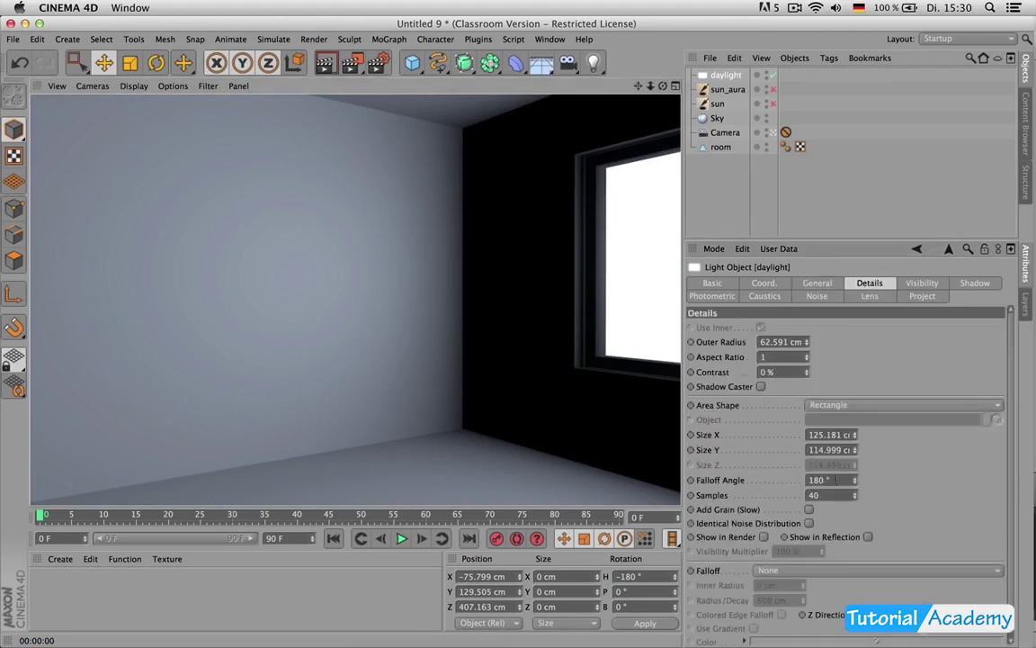
left_click(836, 480)
type("0")
key("Return")
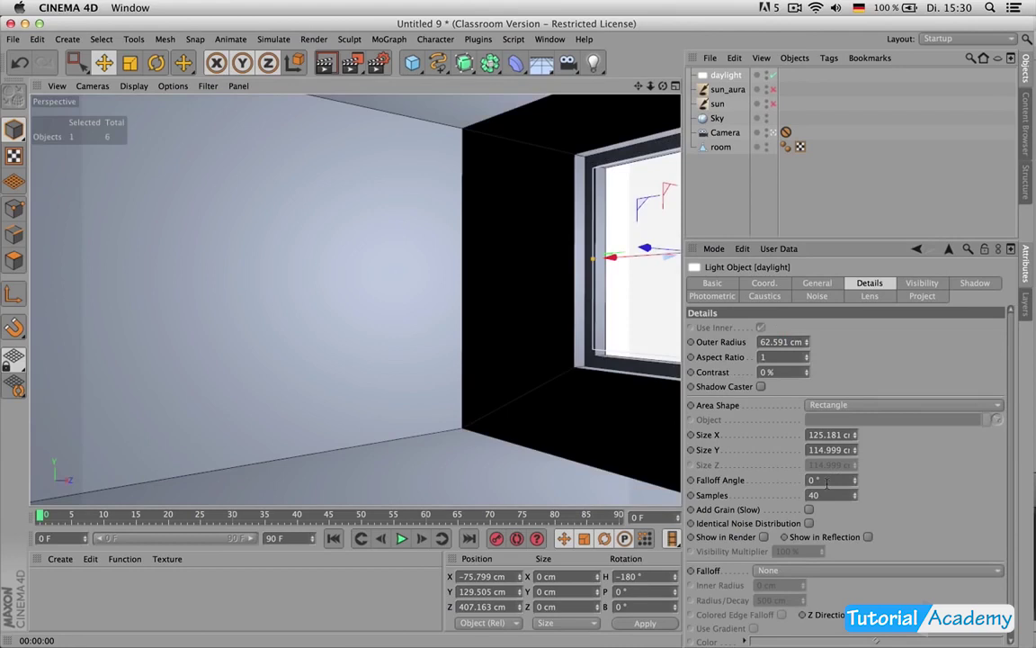
key("ctrl+r")
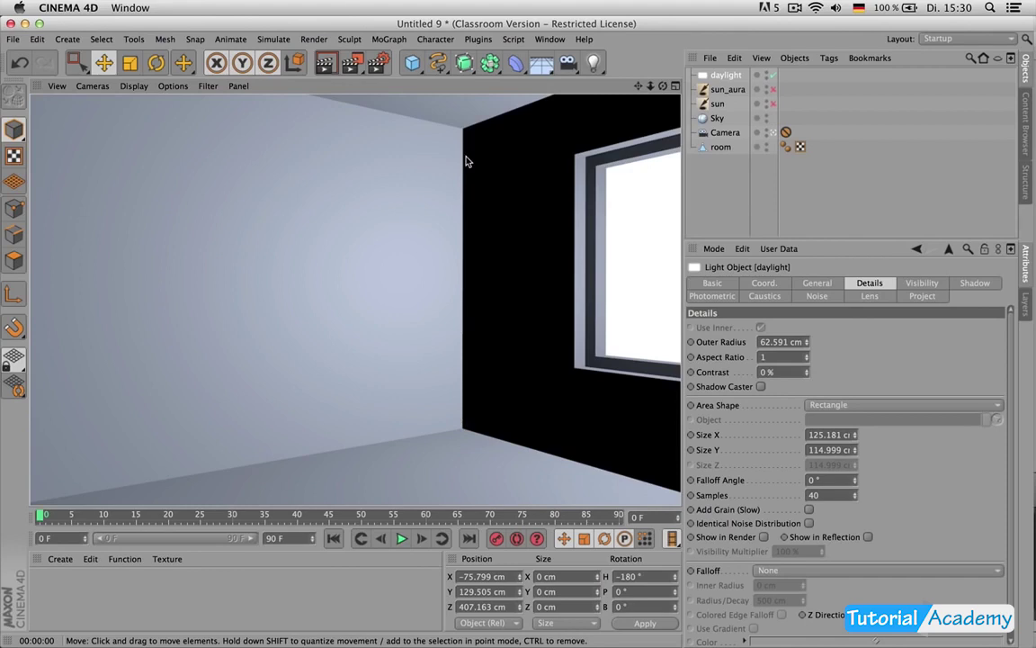
Step: Return the daylight light's Falloff Angle to 180° and render the view for comparison
left_click(829, 481)
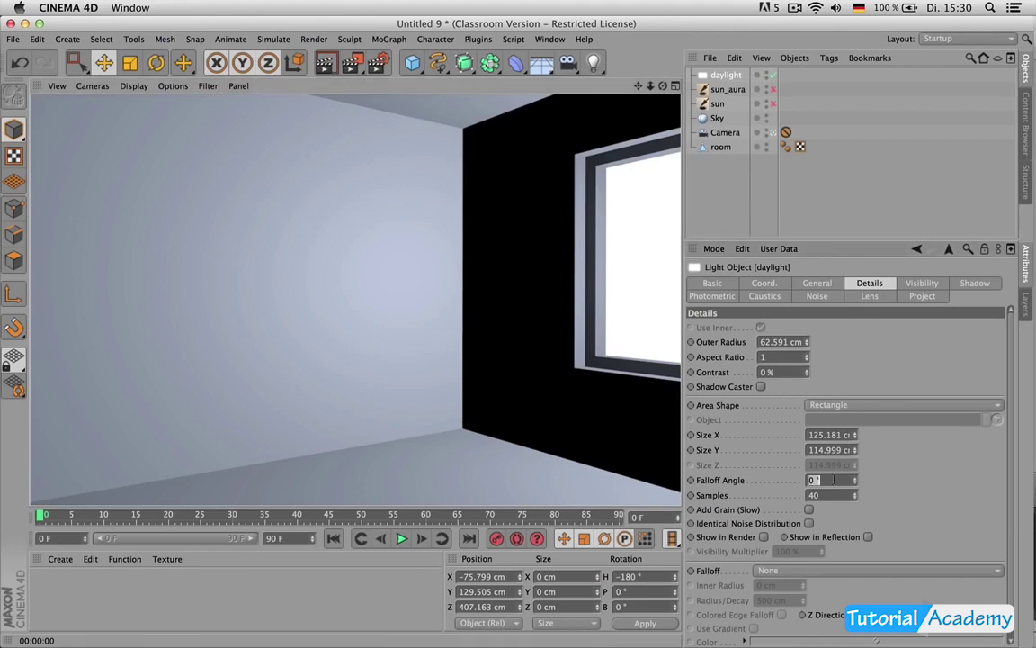
type("180")
key("Return")
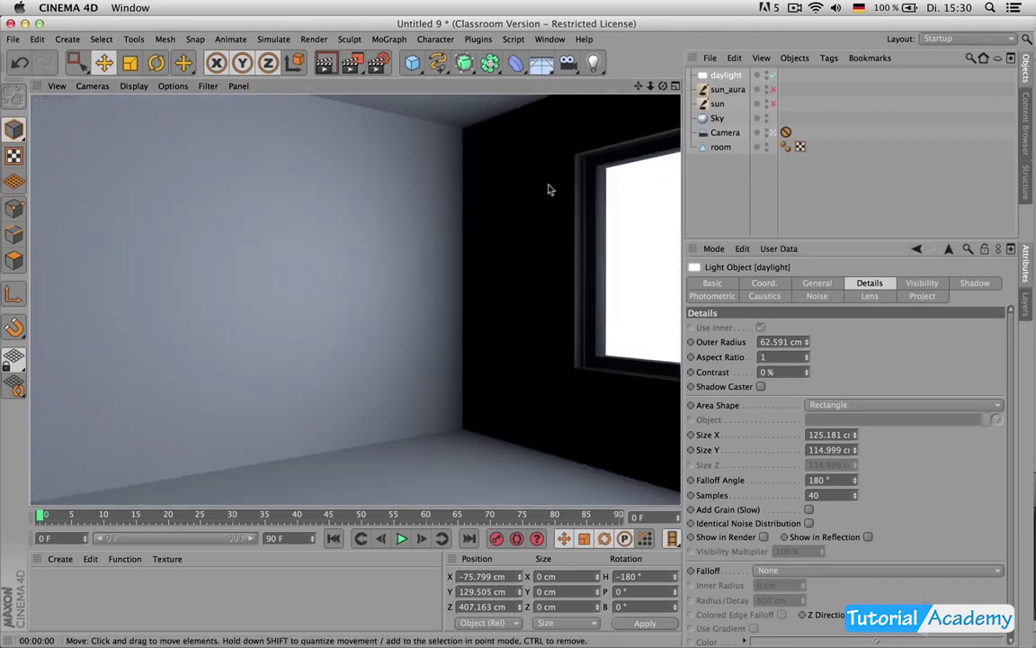
Step: Move the daylight light into the room to about Z 280.8 cm in the Top view and render the Perspective view
left_click(675, 86)
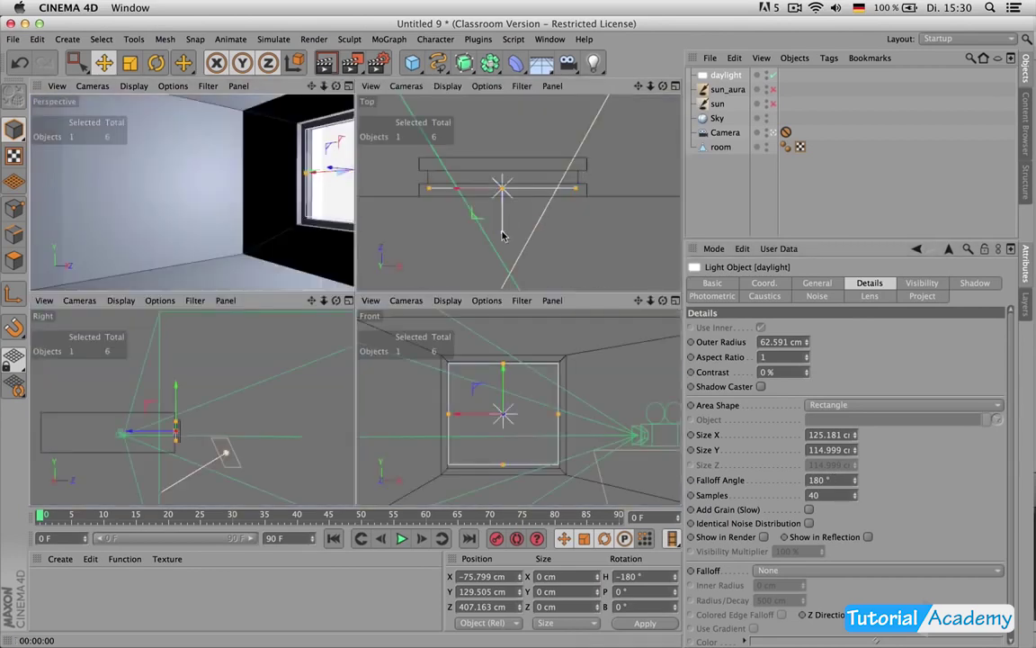
scroll(555, 213, "down", 5)
left_click_drag(551, 236, 550, 265)
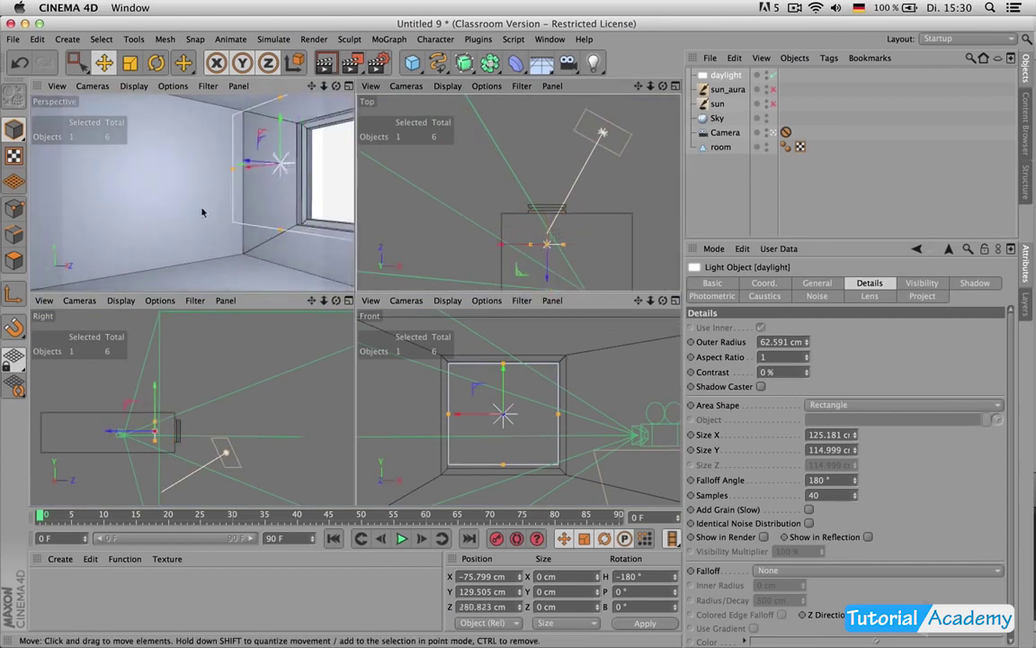
key("super+r")
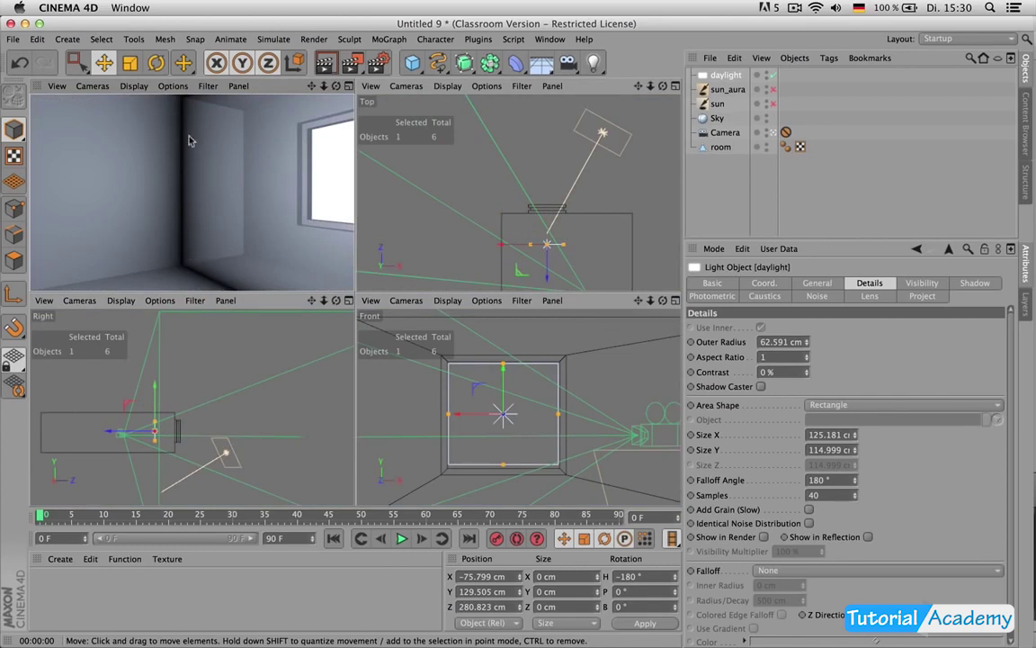
Step: Set the daylight light's Falloff Angle to 0° and move the light back into the window opening at about Z 404.4 cm
double_click(843, 481)
type("0")
key("Return")
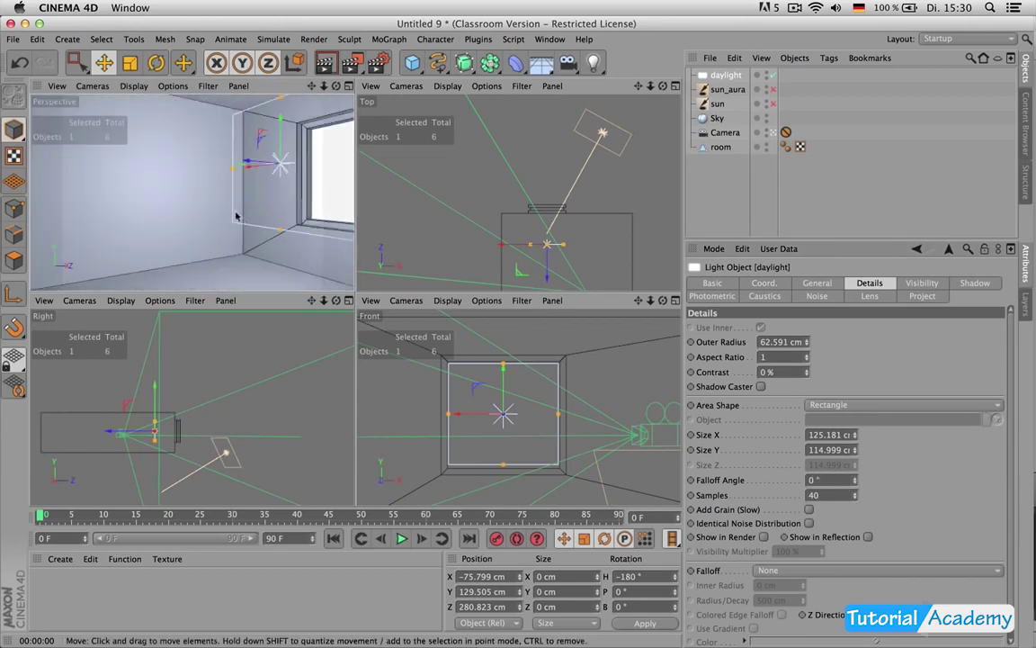
key("ctrl+r")
left_click_drag(547, 277, 546, 247)
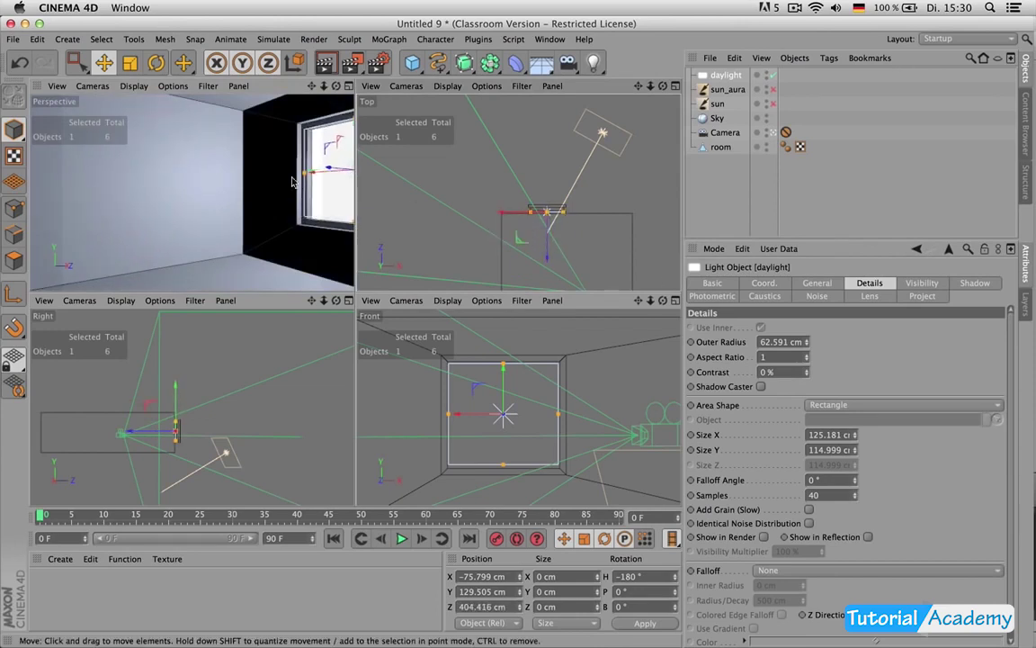
key("F1")
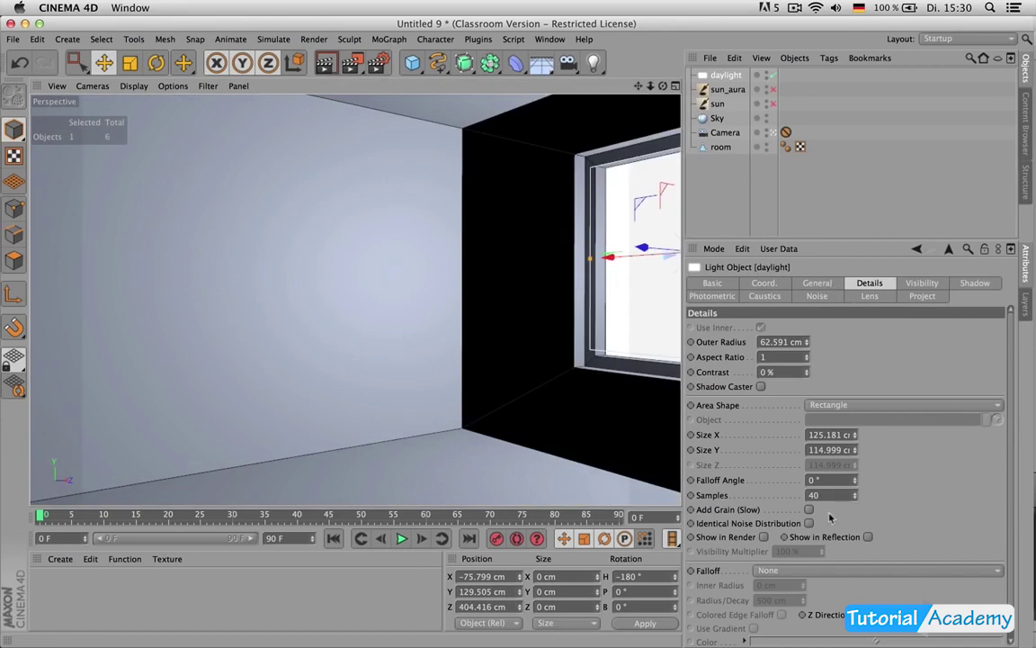
Step: Set the daylight light's shadow type to Area
left_click(816, 282)
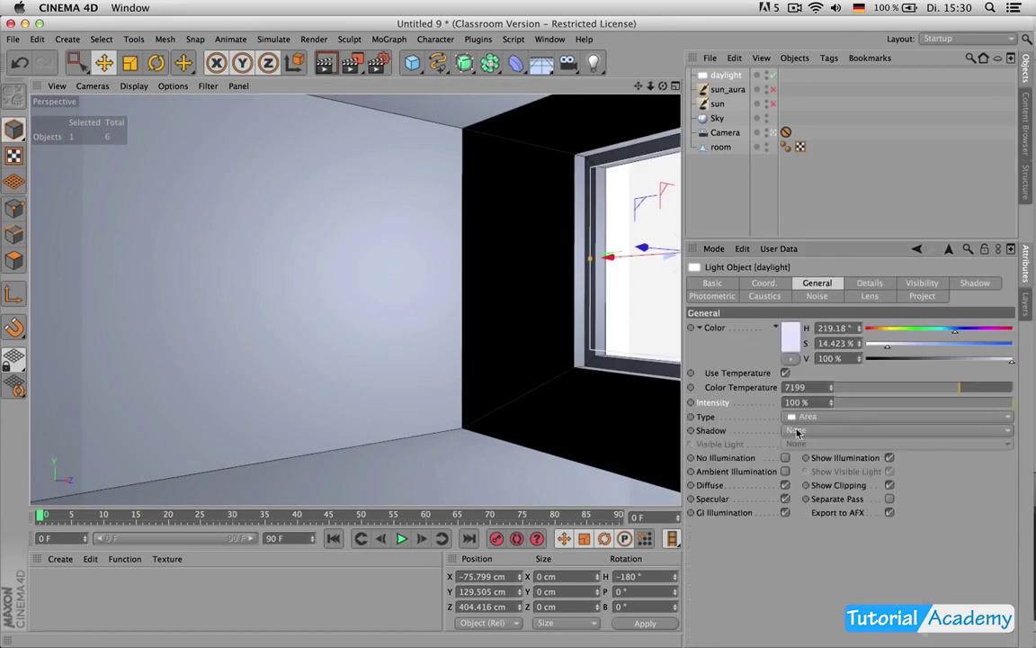
left_click(814, 430)
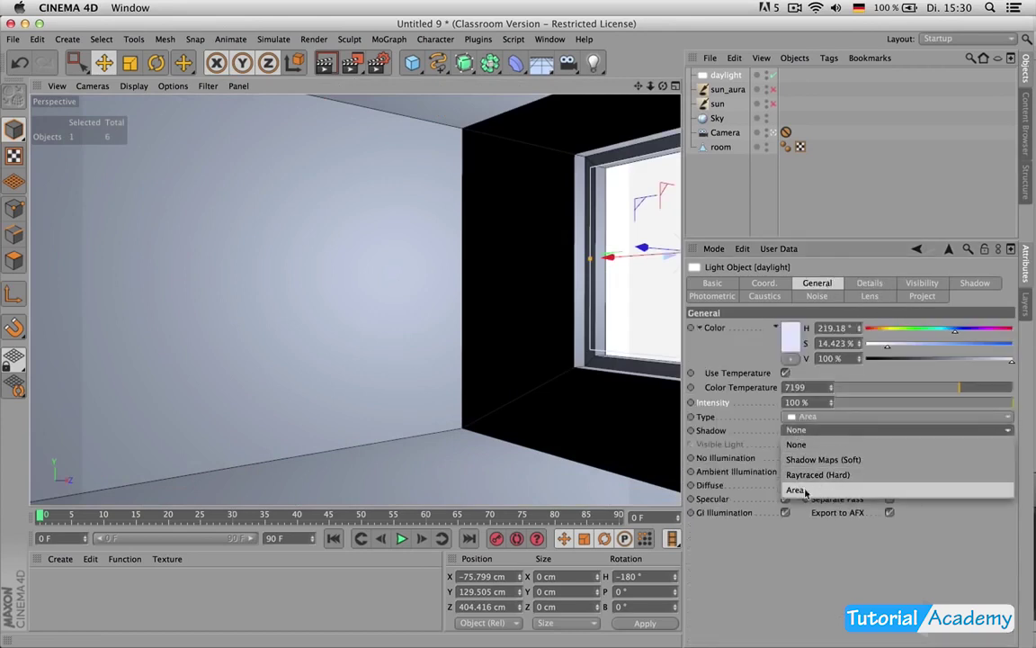
left_click(814, 490)
Step: Set the daylight light's area shadow accuracy to 50% and maximum samples to 40, and render the view
left_click(972, 283)
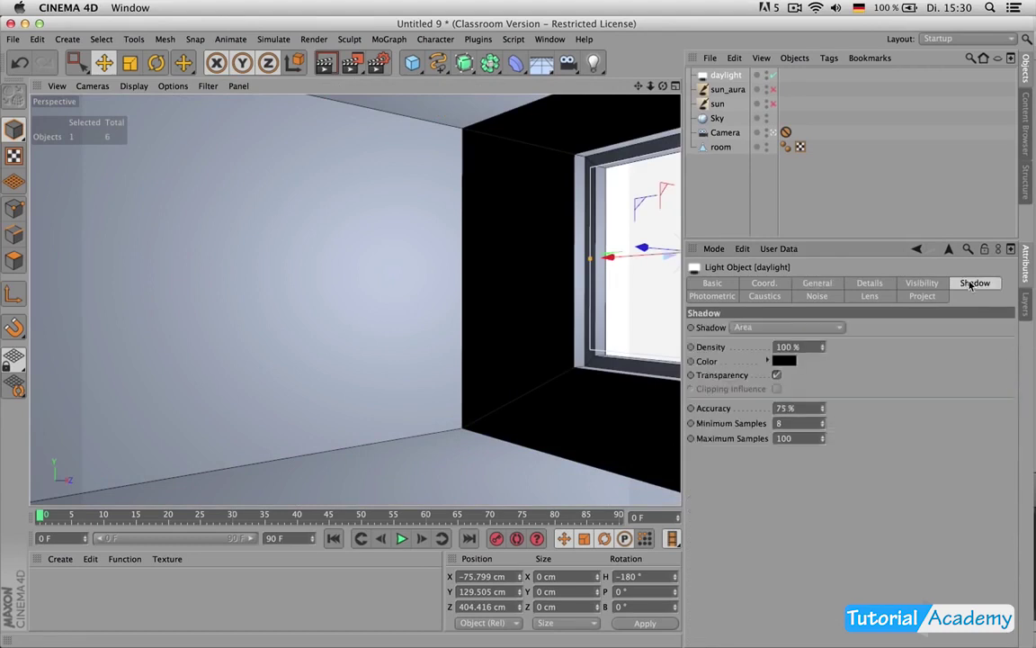
type("50")
key("Tab")
type("40")
key("Return")
key("ctrl+r")
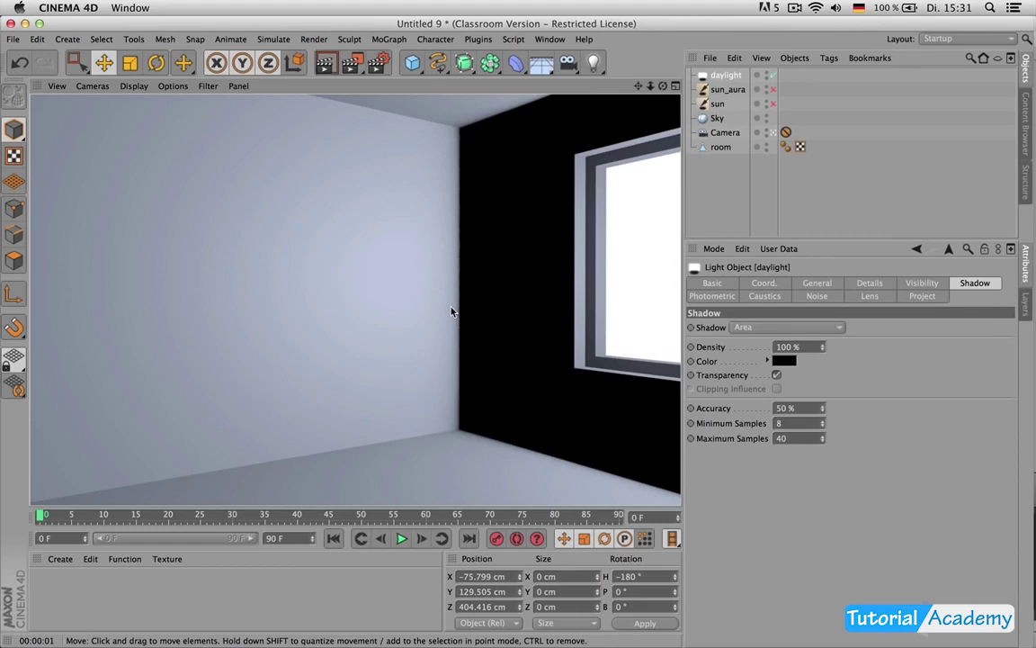
Step: Re-enable the sun light and the sun_aura light one at a time, rendering the Perspective view after each
left_click(772, 103)
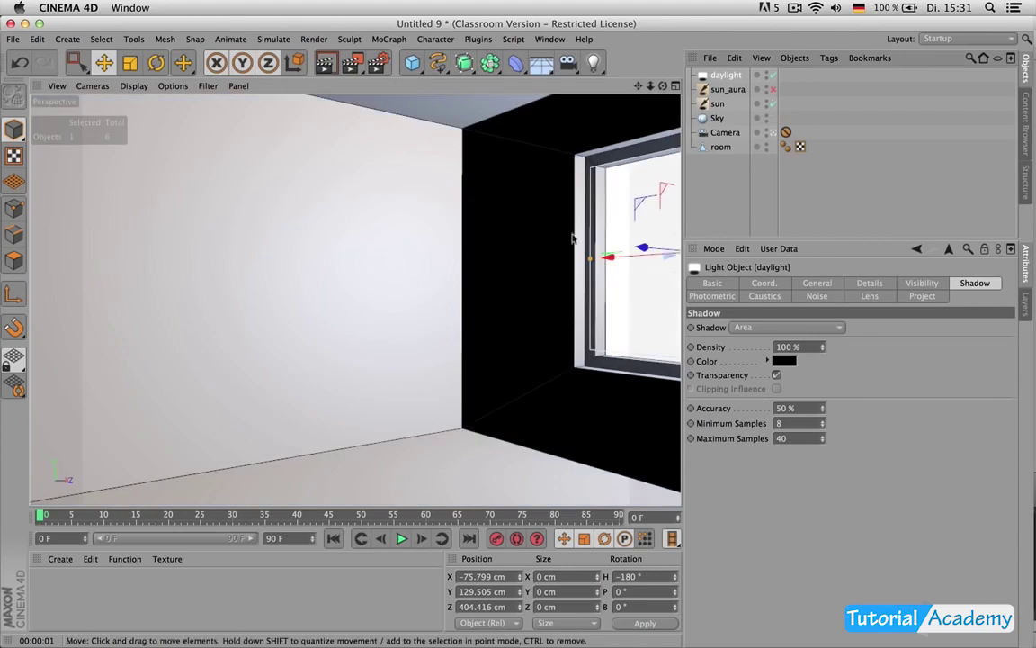
key("super+r")
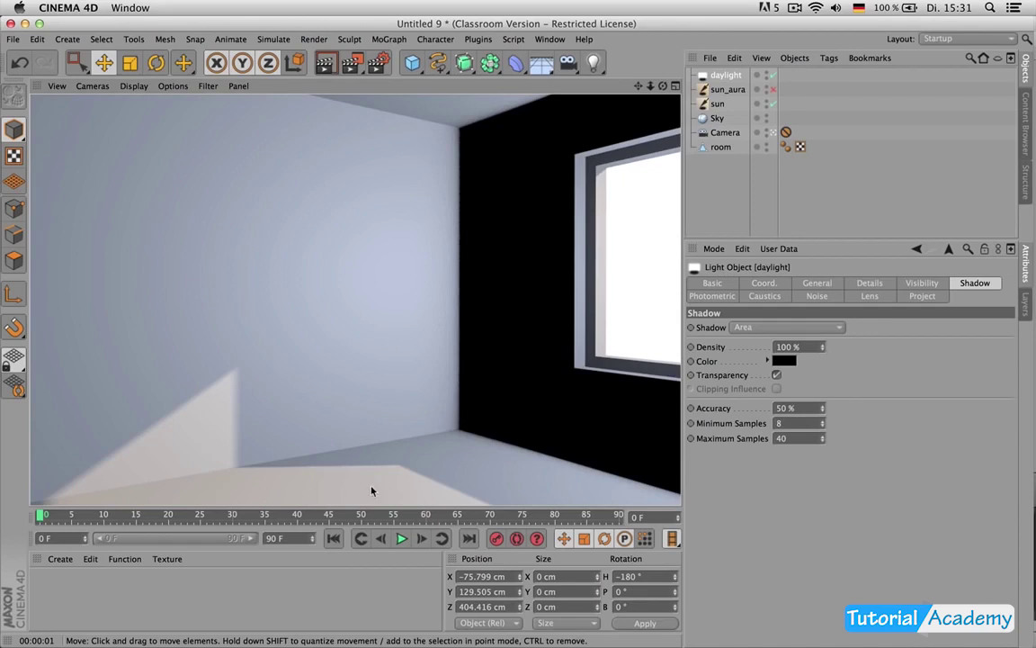
left_click(546, 240)
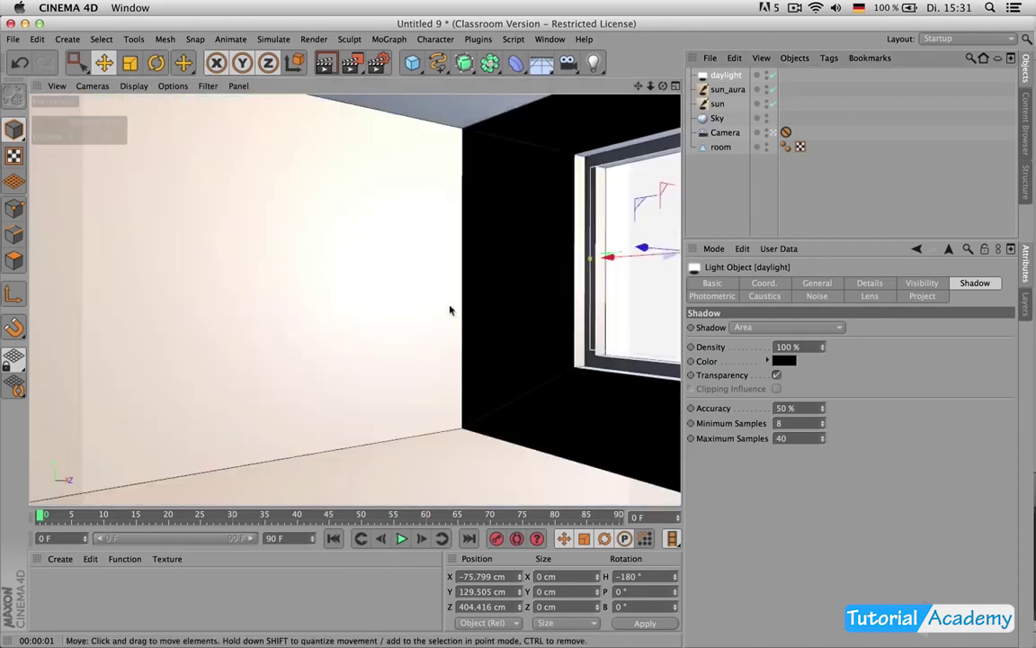
key("super+r")
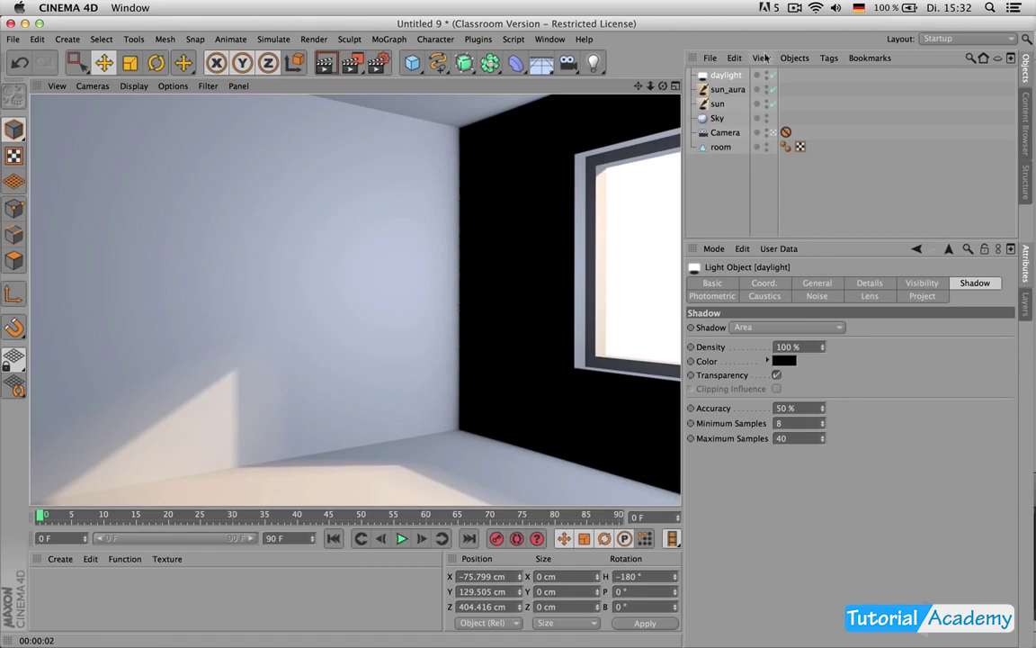
Step: Set the sun_aura light's Infinite Angle to 7° and render the view
left_click(729, 89)
left_click(816, 282)
left_click(869, 282)
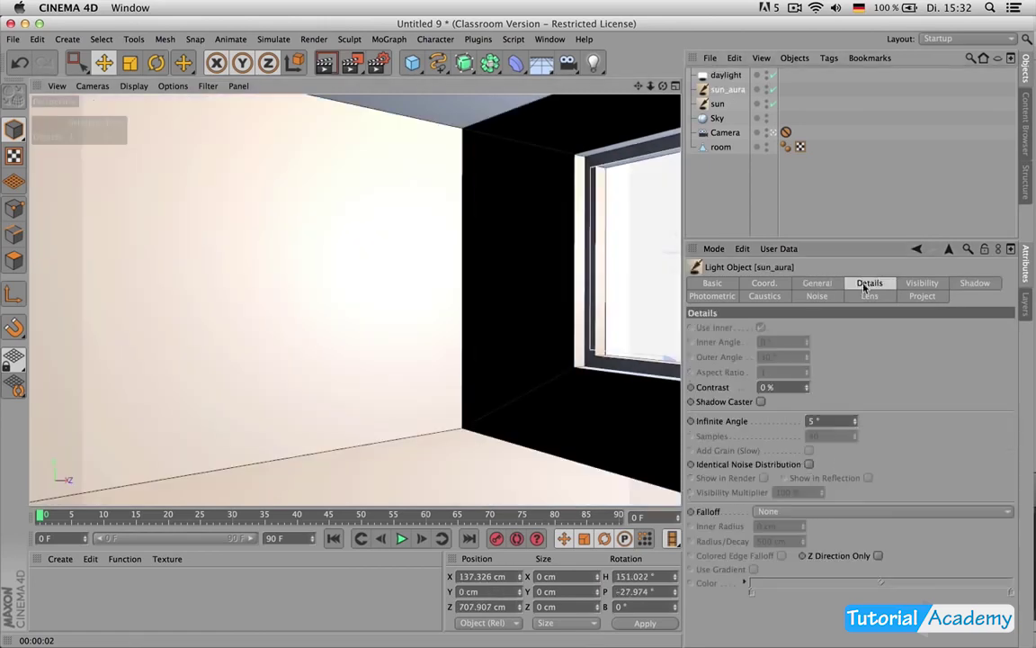
left_click(817, 282)
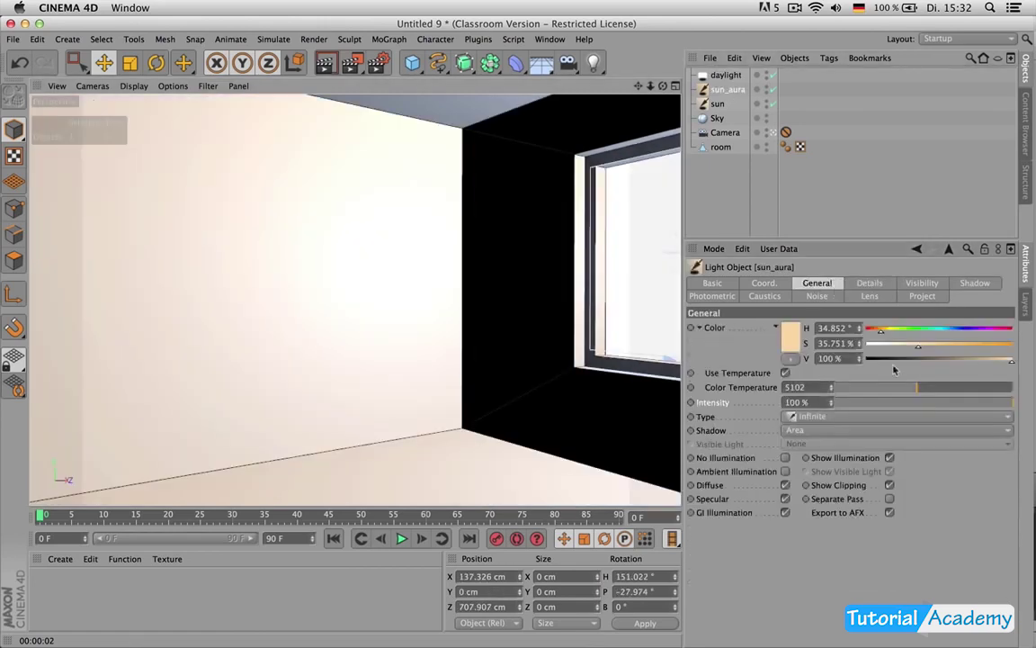
left_click(926, 283)
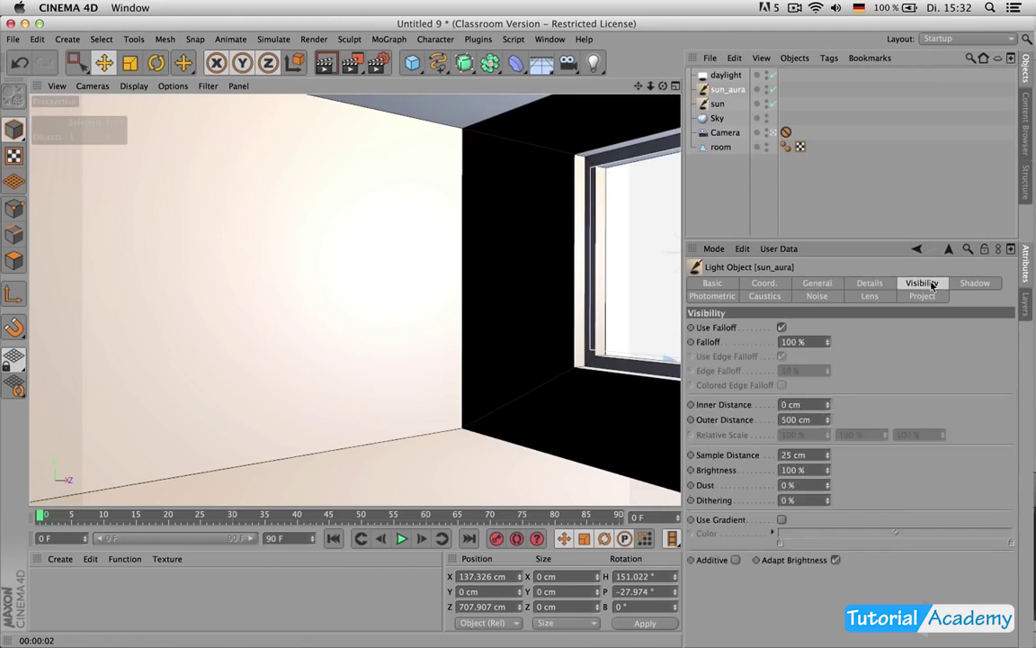
left_click(869, 282)
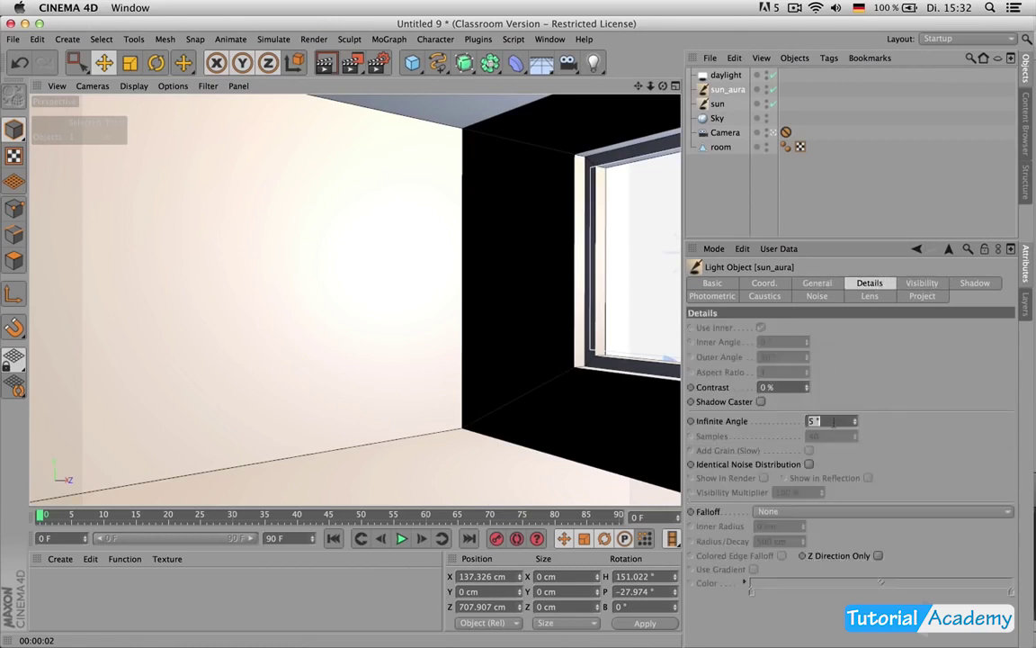
type("7")
key("Return")
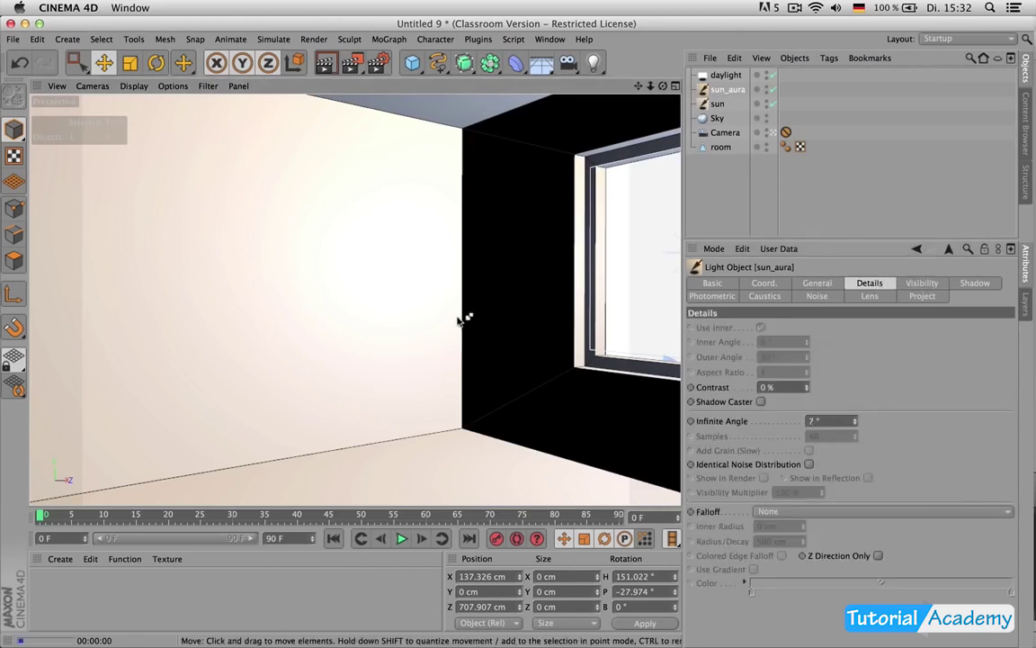
key("ctrl+r")
Step: Test-render the view with a stronger sun_aura light, and set that light's intensity to 130%
left_click(817, 283)
left_click_drag(831, 402, 863, 402)
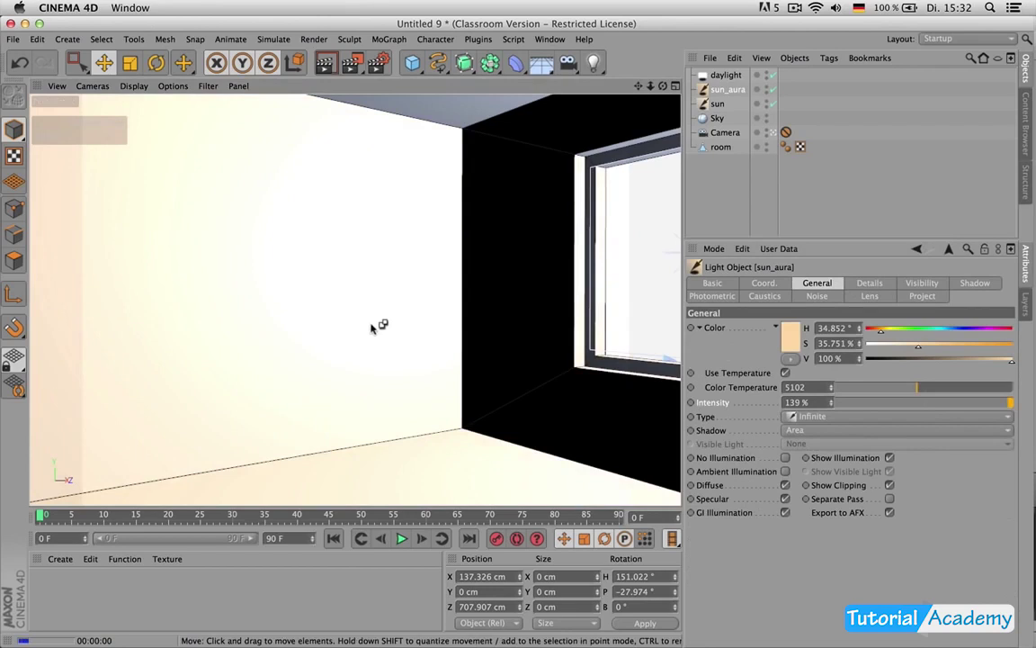
key("ctrl+r")
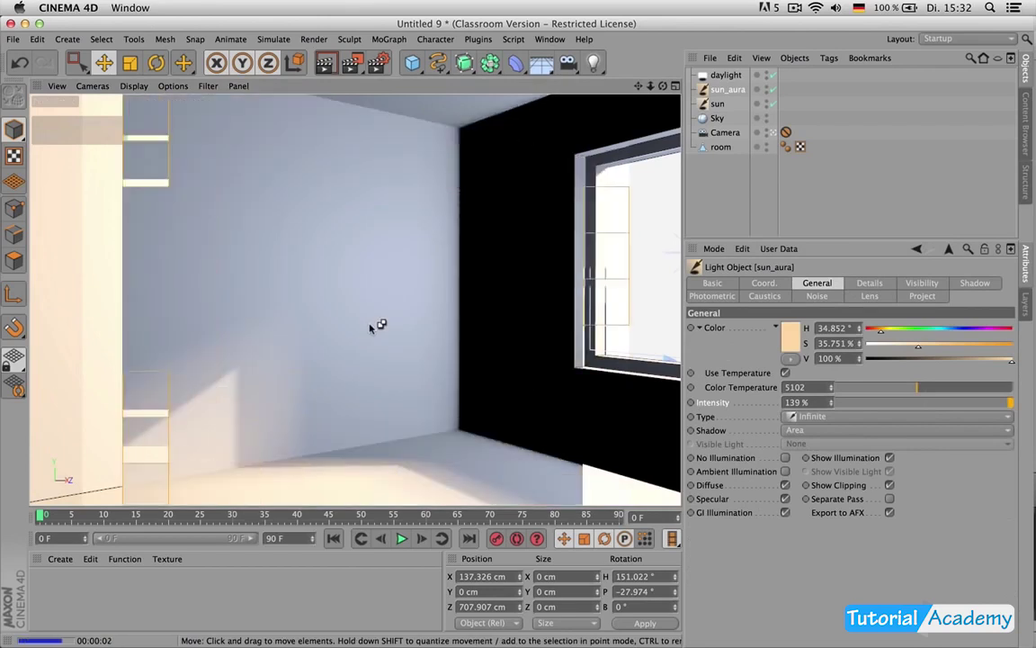
left_click_drag(833, 407, 832, 392)
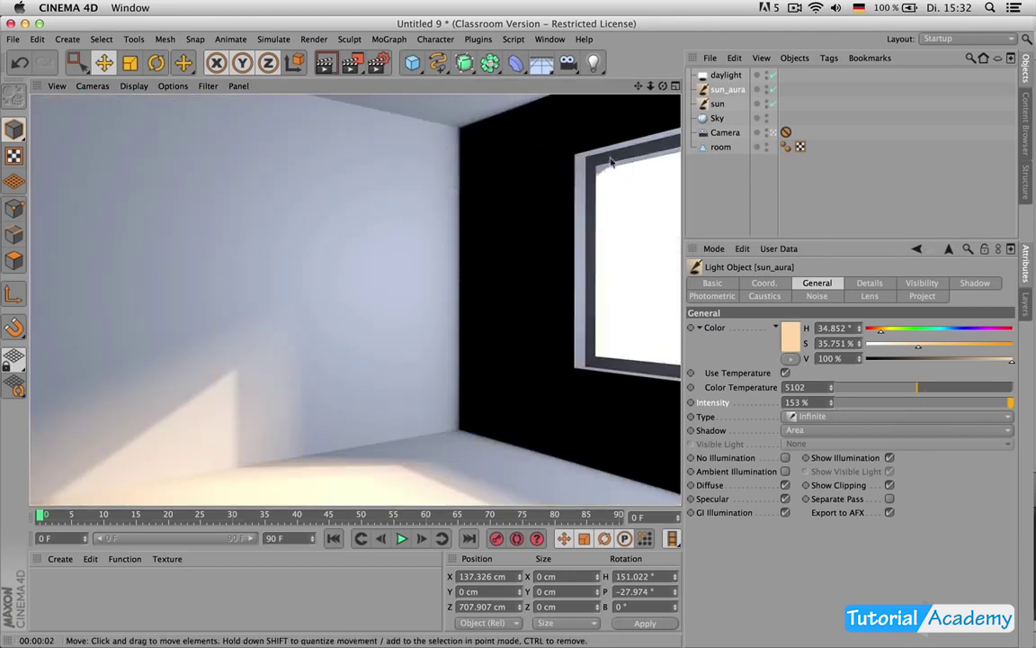
double_click(806, 402)
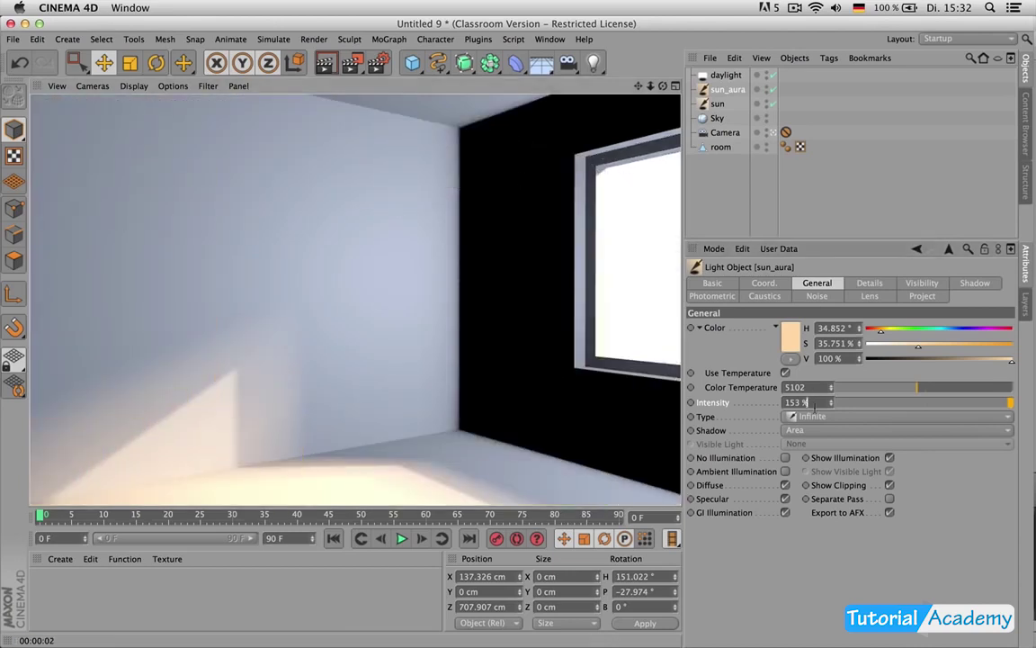
type("130")
key("Return")
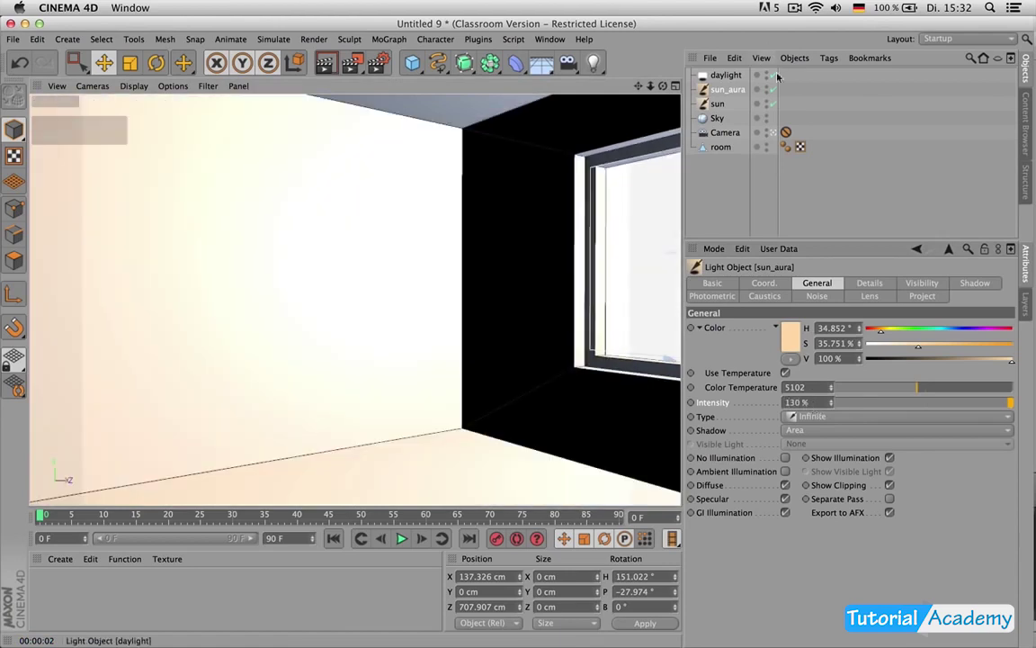
Step: Set the daylight light's color temperature to 6801 and render the Perspective view
left_click(725, 75)
left_click_drag(939, 388, 951, 388)
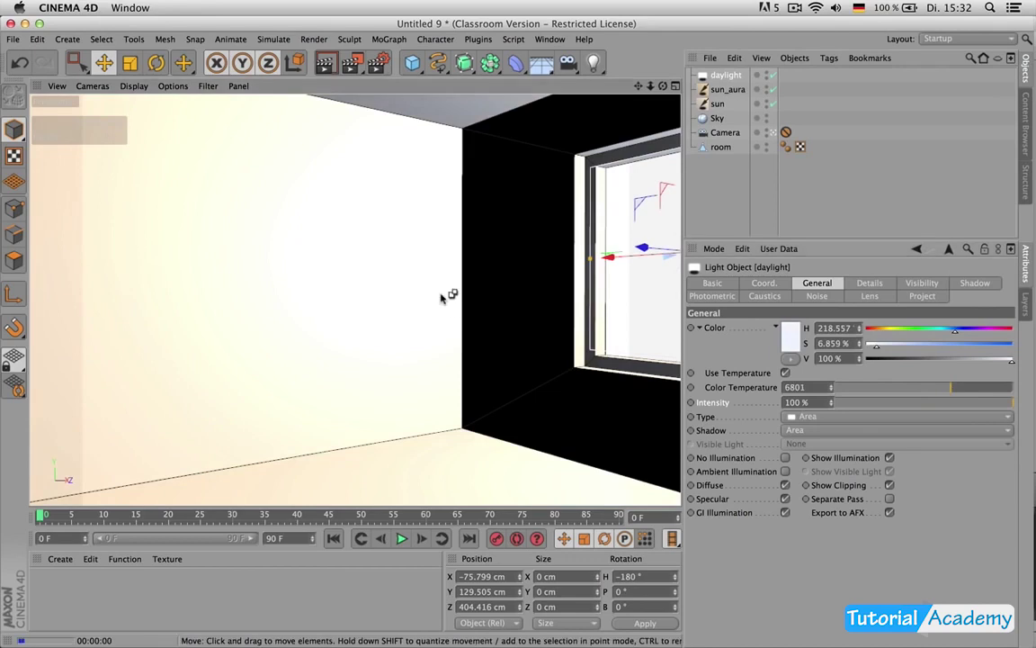
key("ctrl+r")
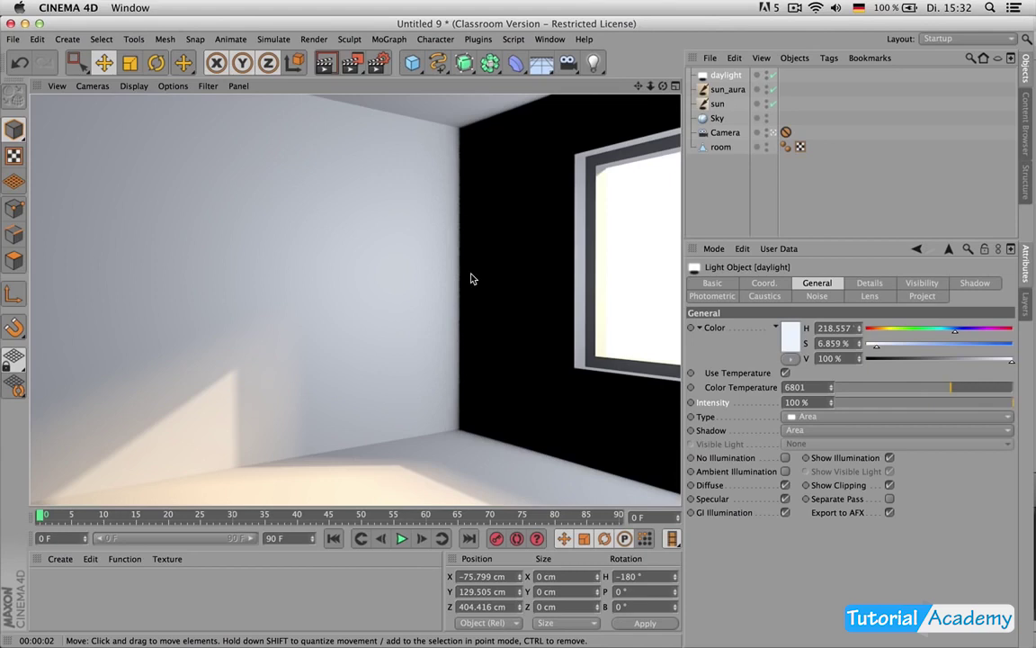
Step: Duplicate the daylight light, tilt the copy to a pitch of -19.6°, and place it outside the window at about Y 160 cm, Z 482 cm
left_click(727, 77)
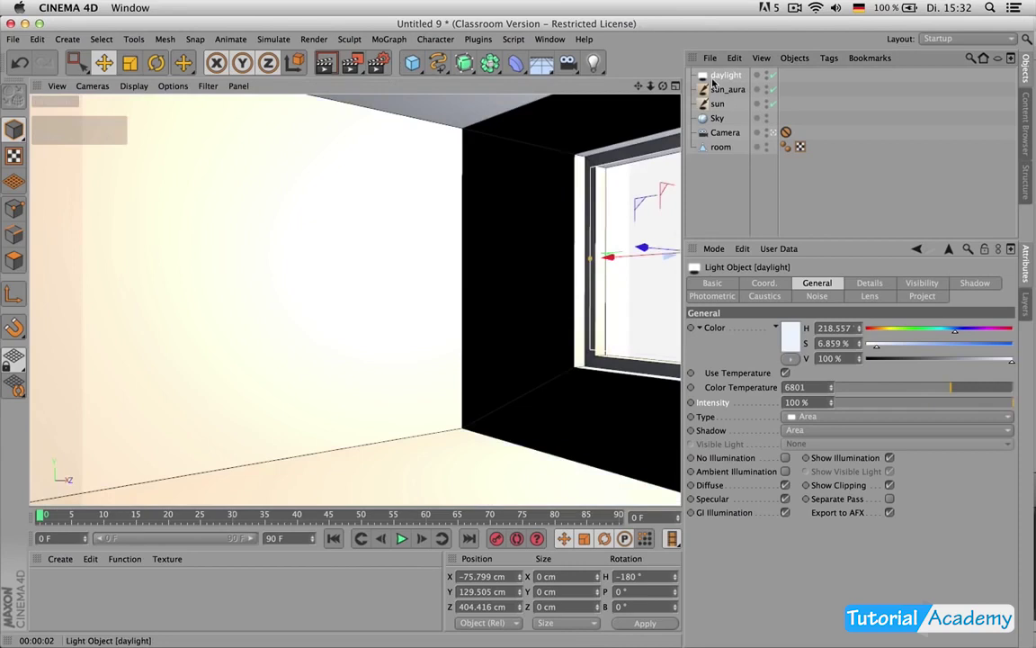
middle_click(482, 201)
middle_click(606, 190)
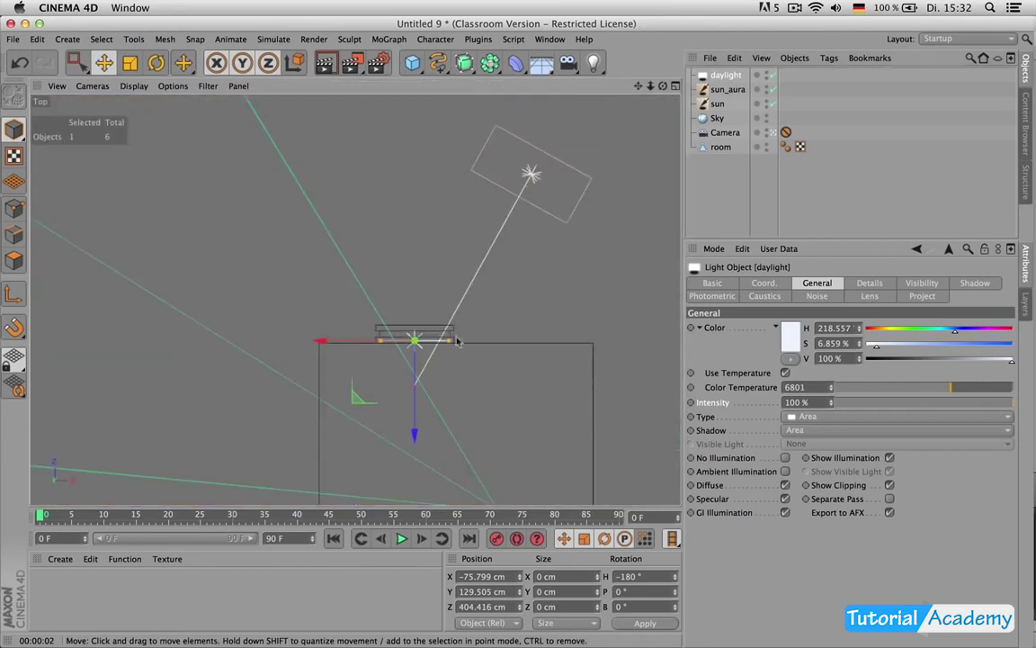
middle_click(518, 321)
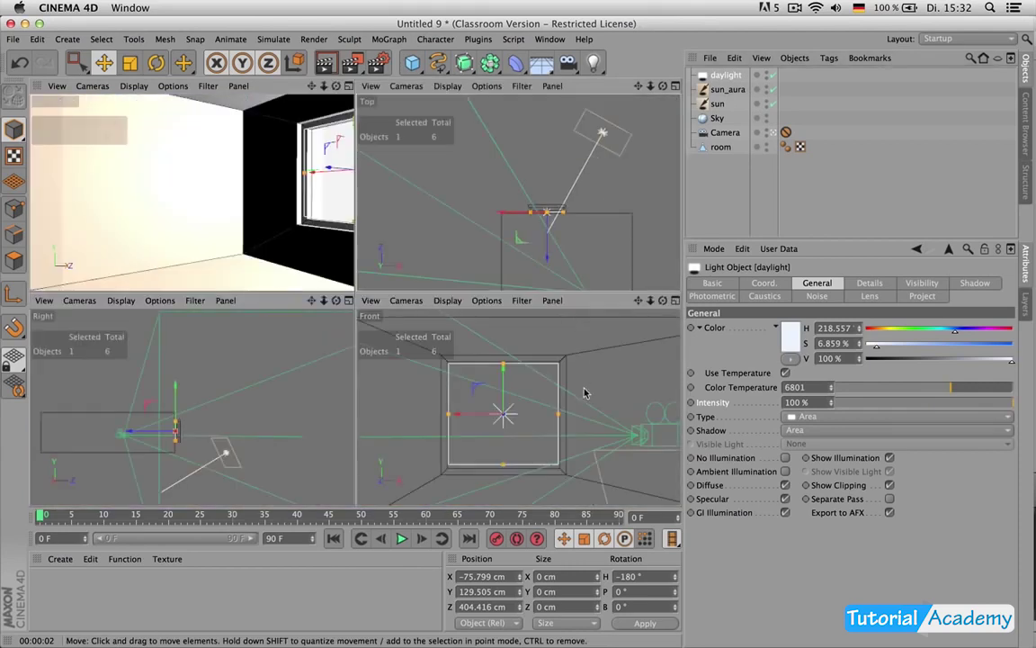
middle_click(314, 387)
scroll(331, 389, "up", 3)
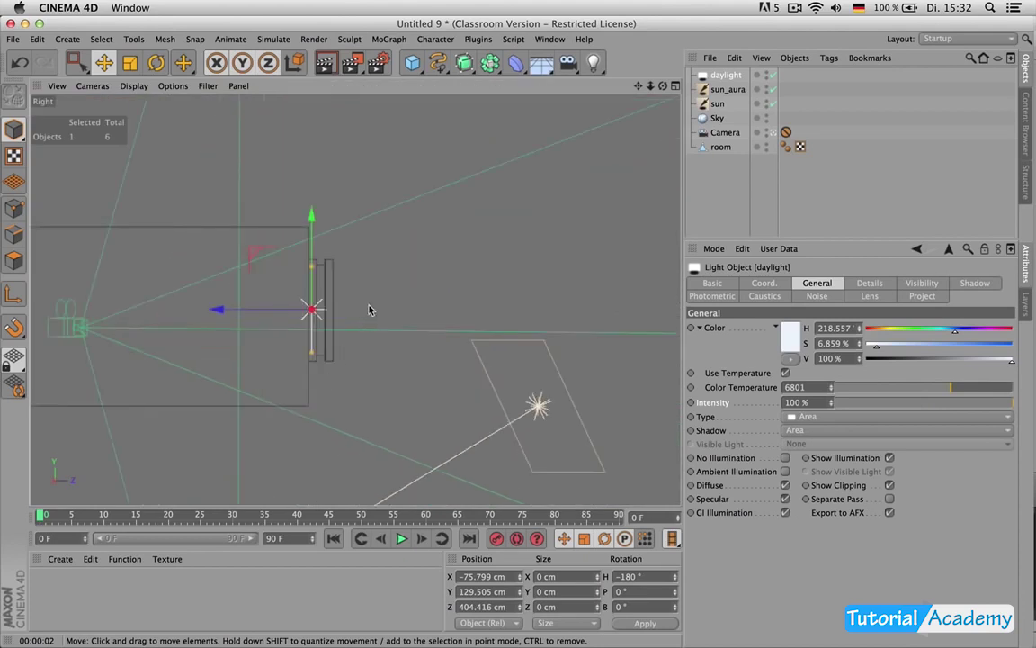
key("ctrl+c")
key("ctrl+v")
key("r")
left_click_drag(465, 294, 510, 217)
key("e")
middle_click(472, 257)
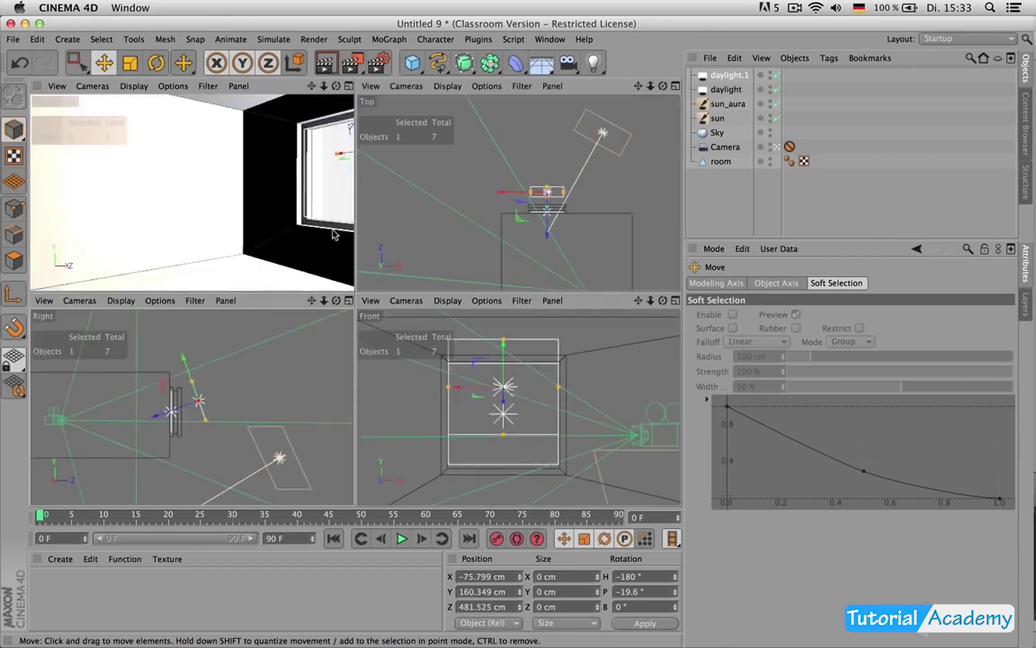
Step: Disable the daylight, sun_aura and sun lights, set the daylight.1 light's color temperature to 6187, and render the Perspective view
middle_click(288, 230)
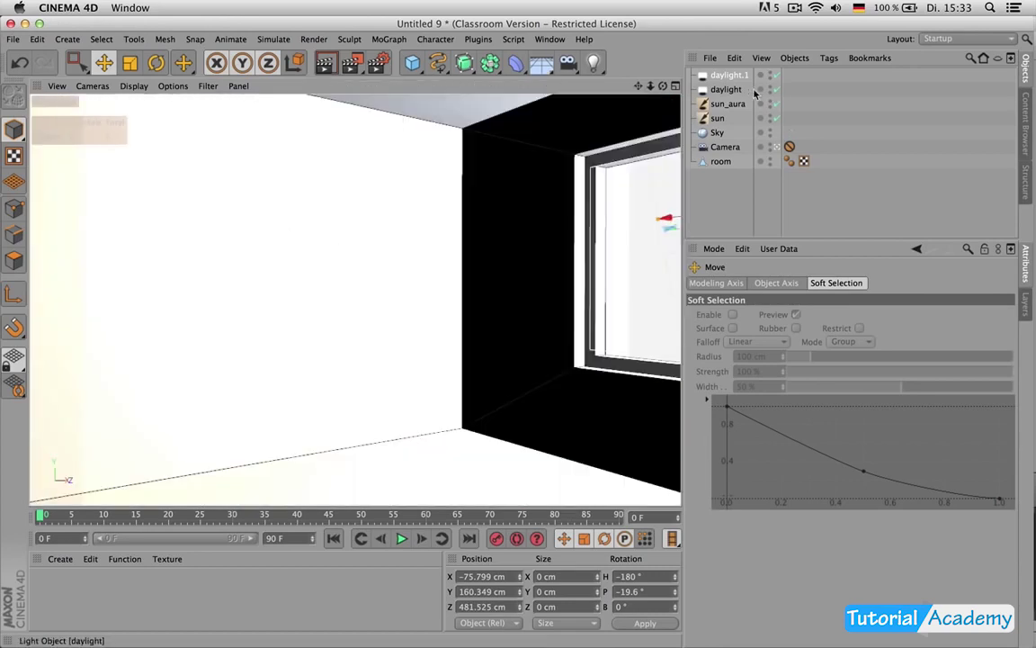
left_click_drag(777, 90, 777, 117)
left_click(728, 77)
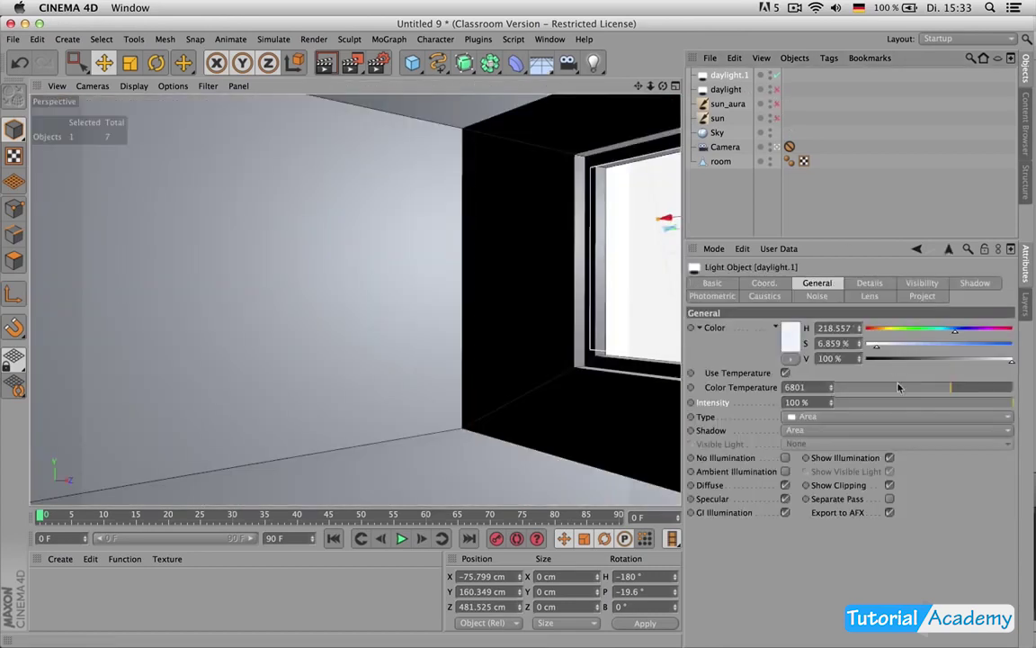
left_click(937, 389)
left_click_drag(937, 389, 939, 388)
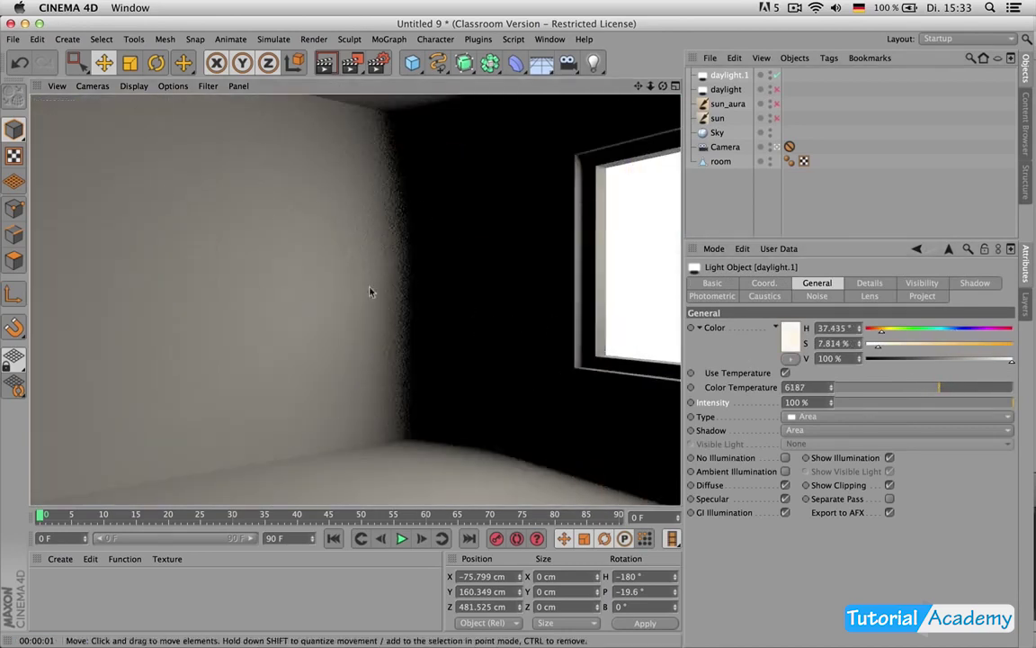
Step: Re-enable the daylight, sun_aura and sun lights, rendering the Perspective view to check the combined lighting
left_click_drag(381, 202, 442, 314, "alt")
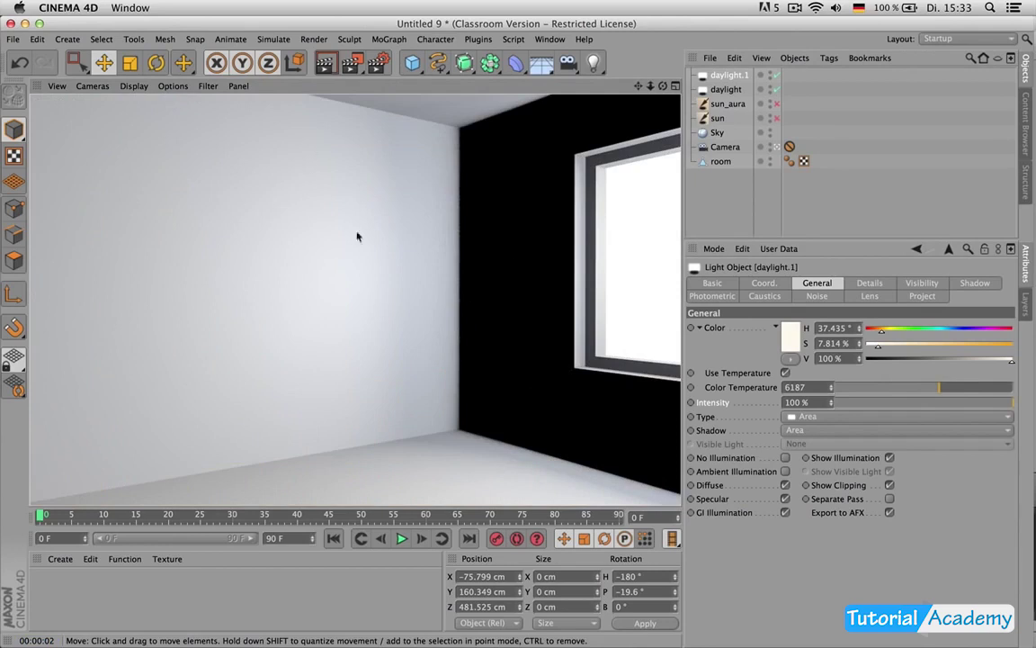
left_click(778, 104)
key("ctrl+r")
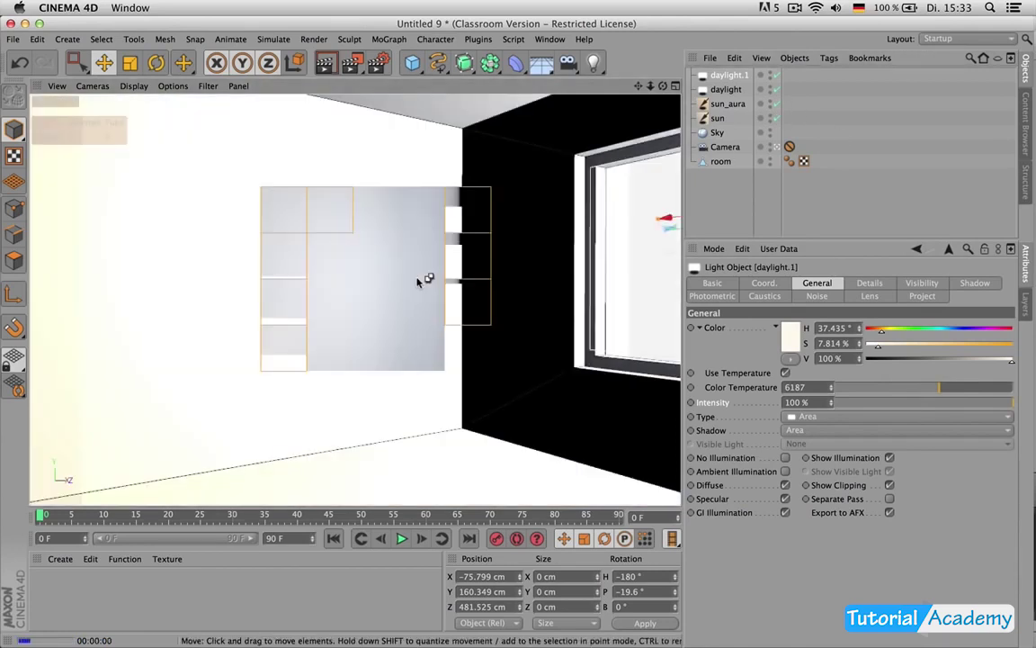
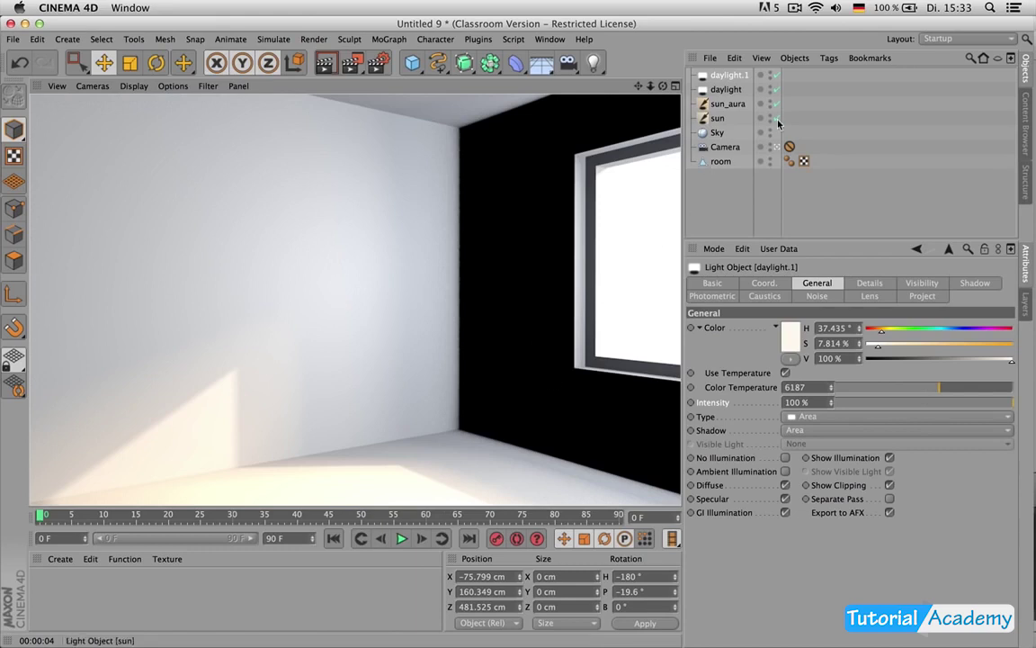
Step: Disable the daylight.1, daylight, sun_aura and sun lights, and select the Sky object
left_click_drag(777, 119, 784, 48)
left_click(715, 133)
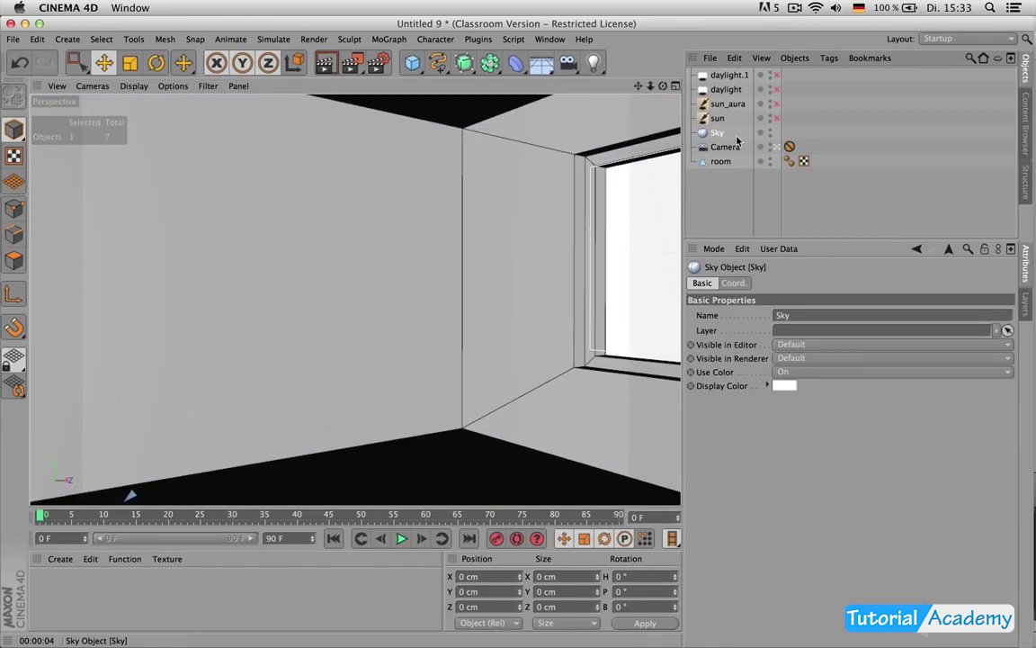
Step: Add the Global Illumination effect to the render settings and set its irradiance cache record density to Low
left_click(376, 63)
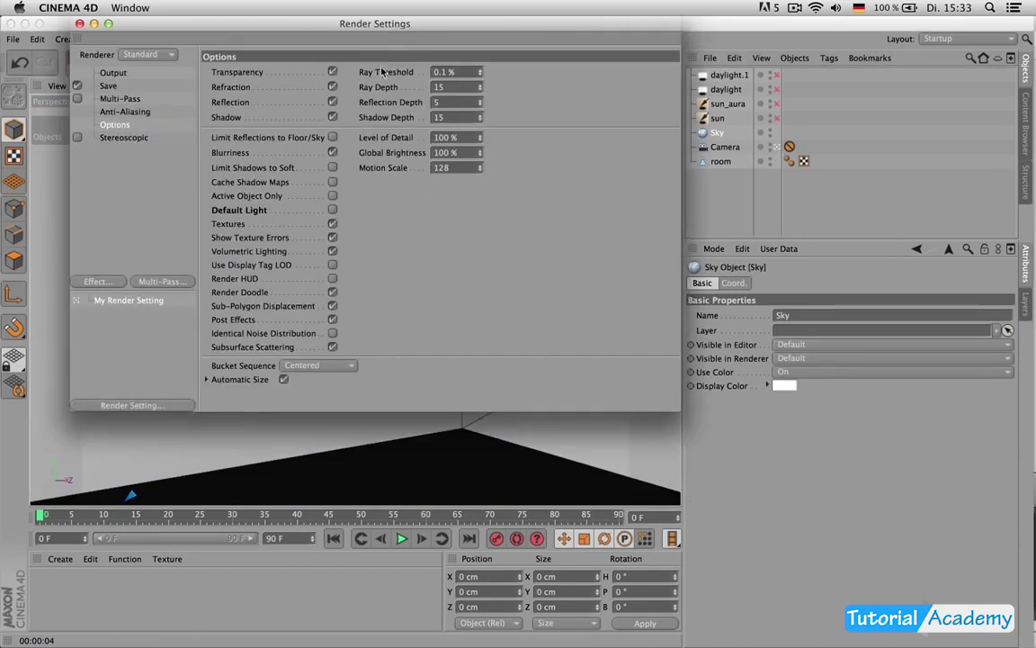
left_click(110, 286)
left_click(151, 384)
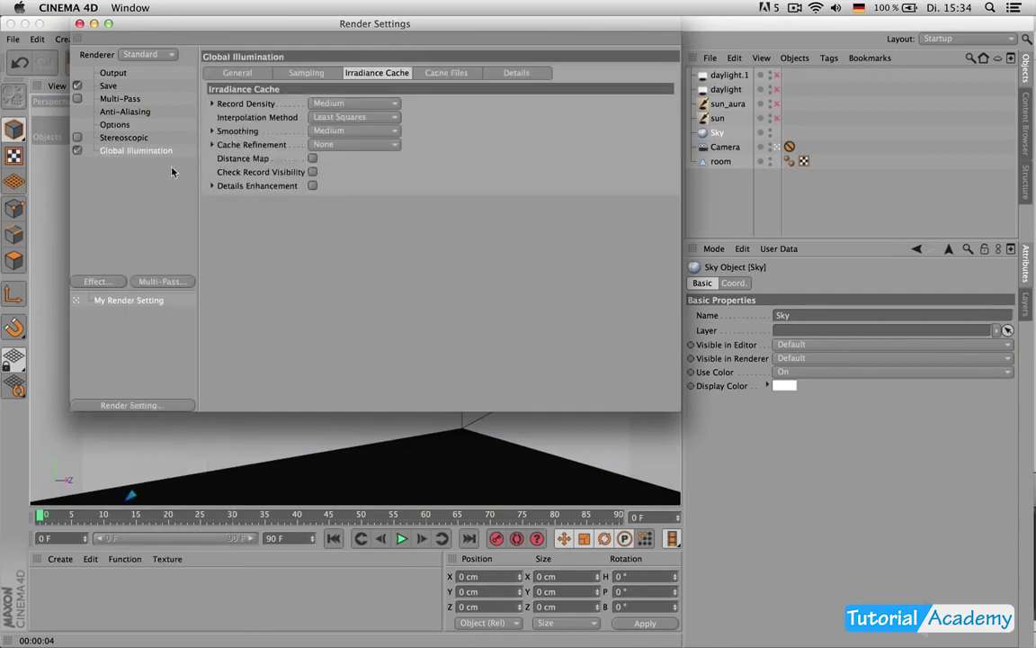
left_click(342, 103)
left_click(338, 148)
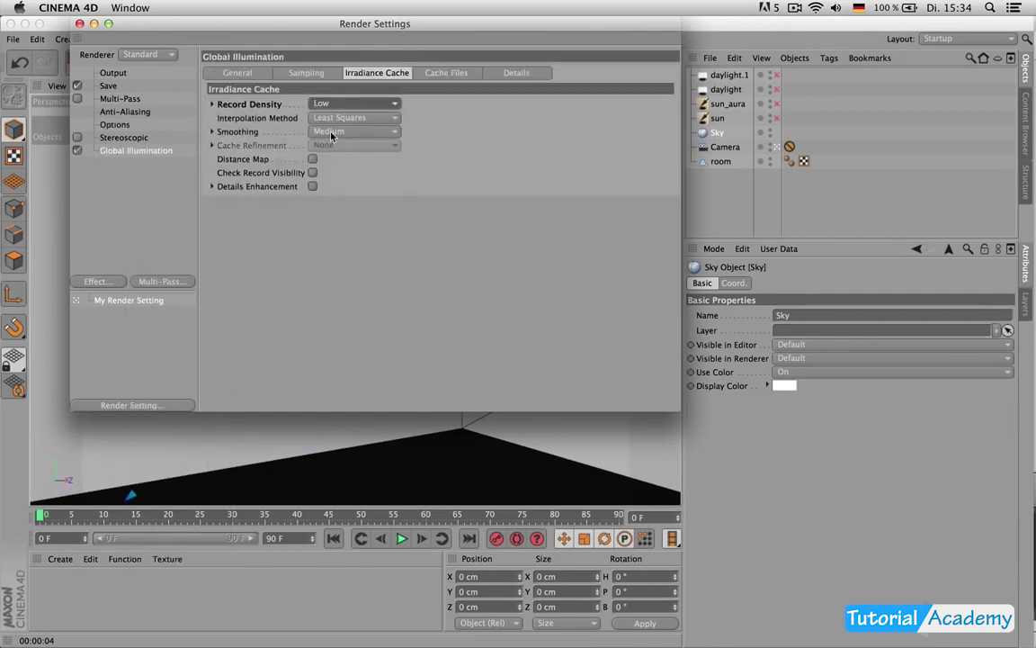
Step: Set the irradiance cache smoothing to Weak and the global illumination samples to Low
left_click(332, 135)
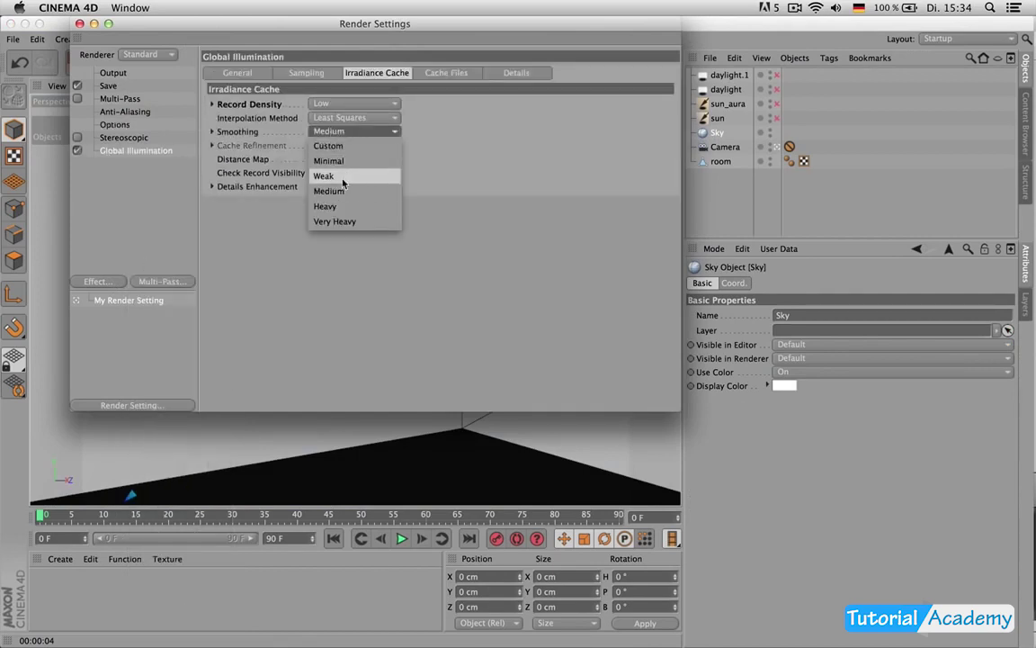
left_click(341, 177)
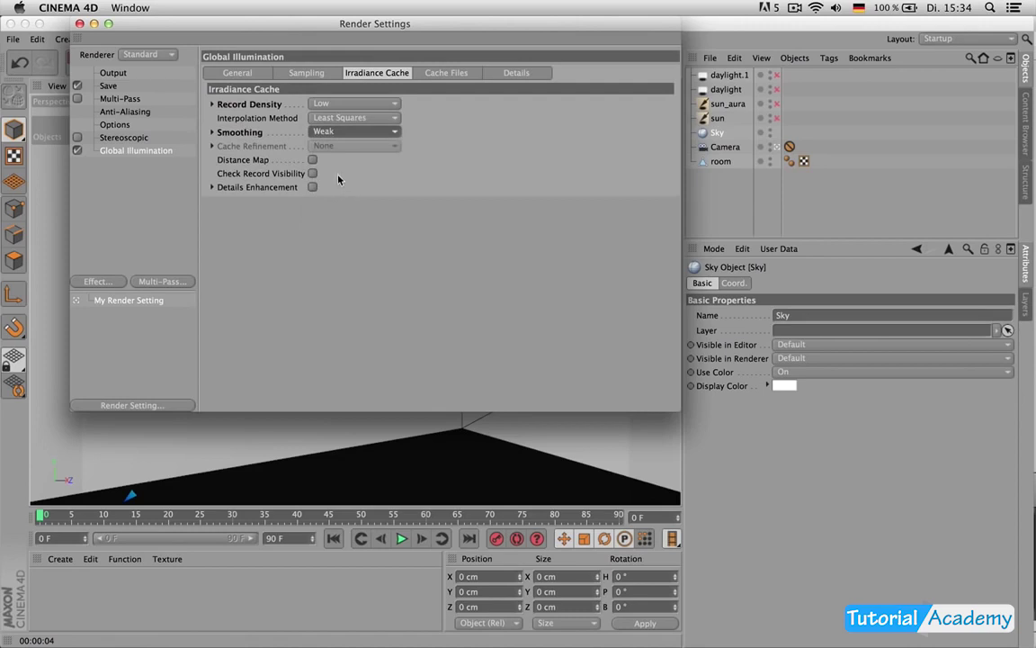
left_click(308, 76)
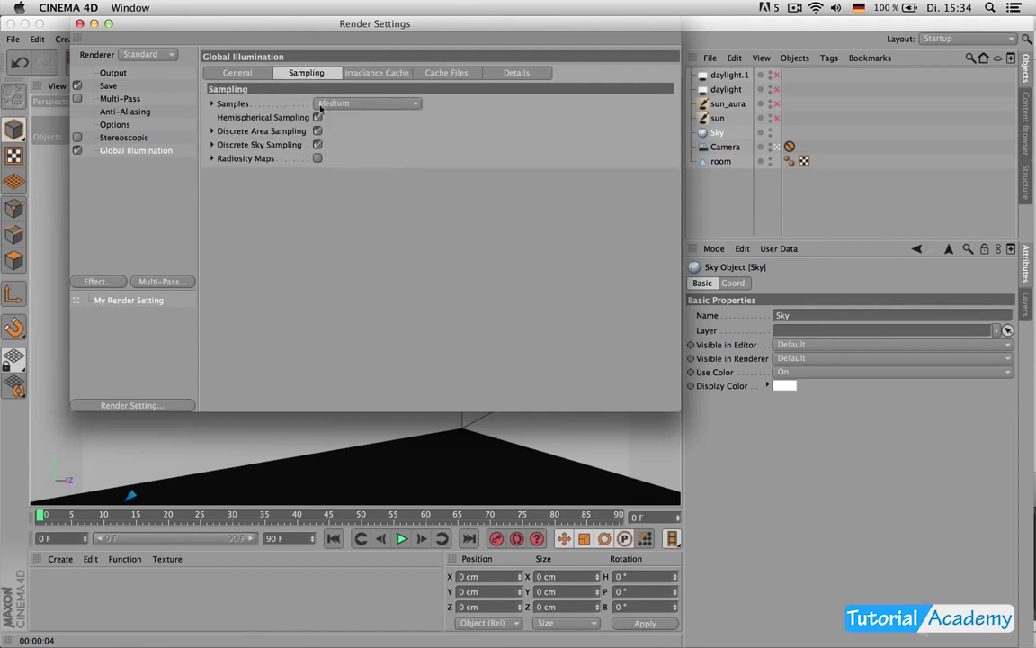
left_click(337, 104)
left_click(342, 148)
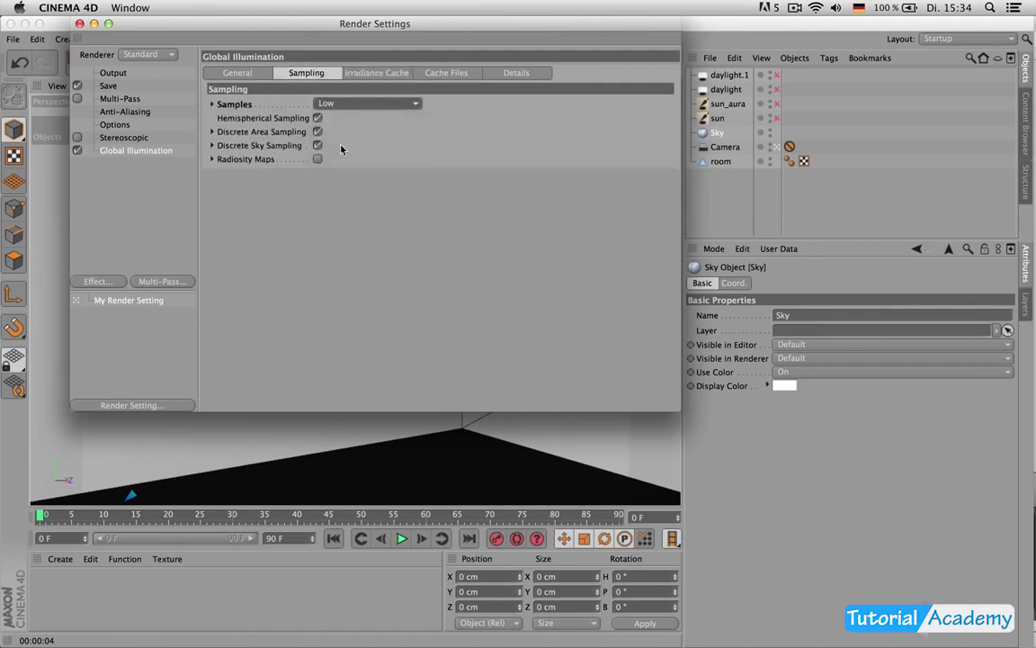
Step: Set the global illumination diffuse depth to 5 and test-render the view with the render settings closed
left_click(255, 74)
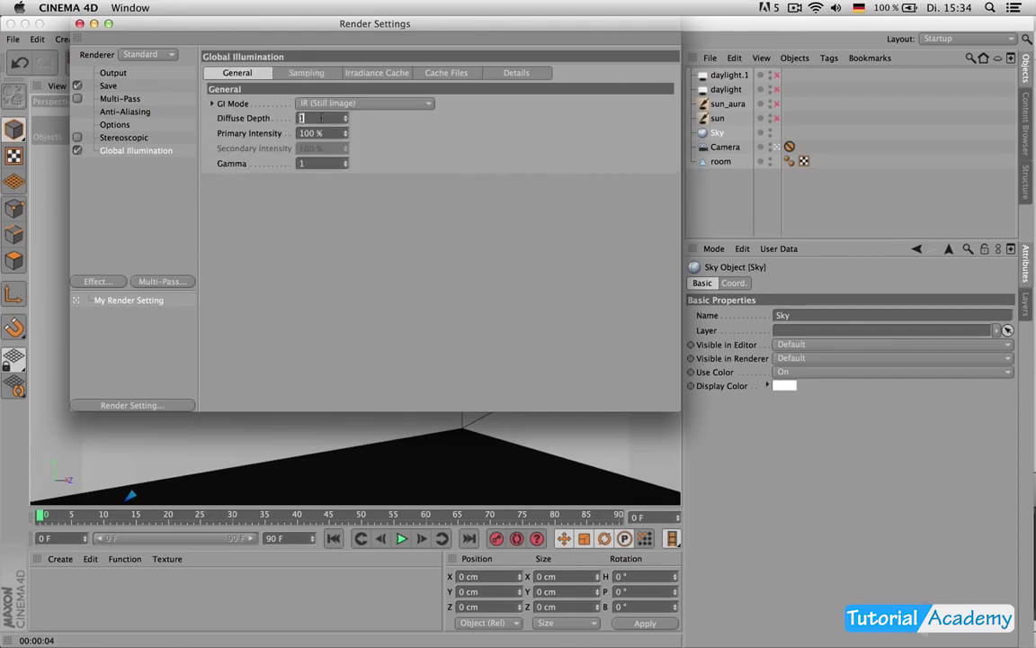
key("Return")
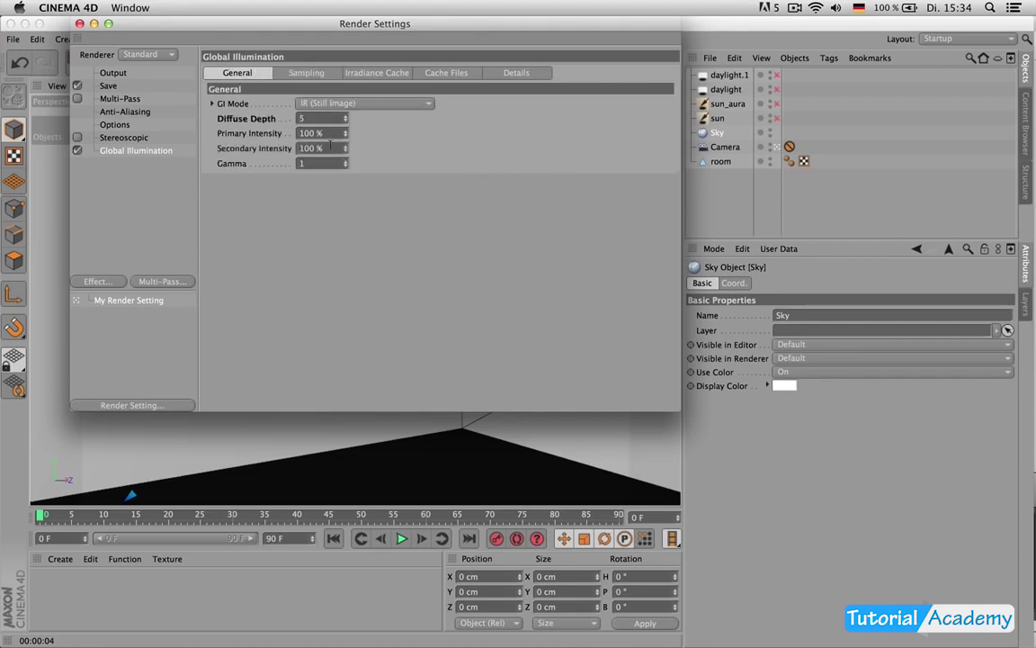
left_click(332, 148)
left_click_drag(356, 26, 703, 213)
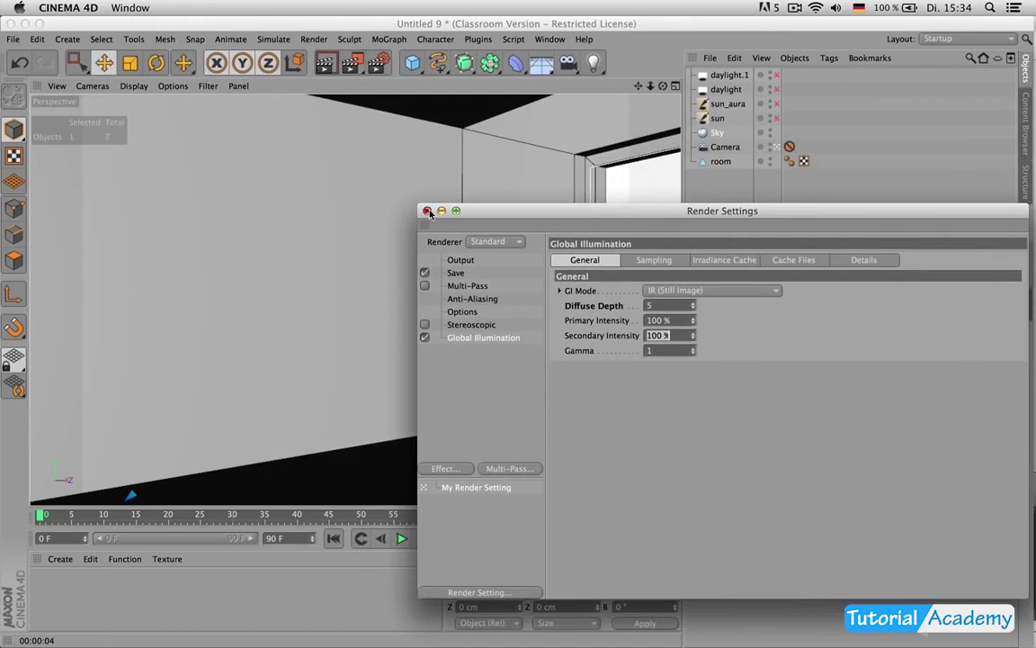
left_click(383, 241)
key("ctrl+r")
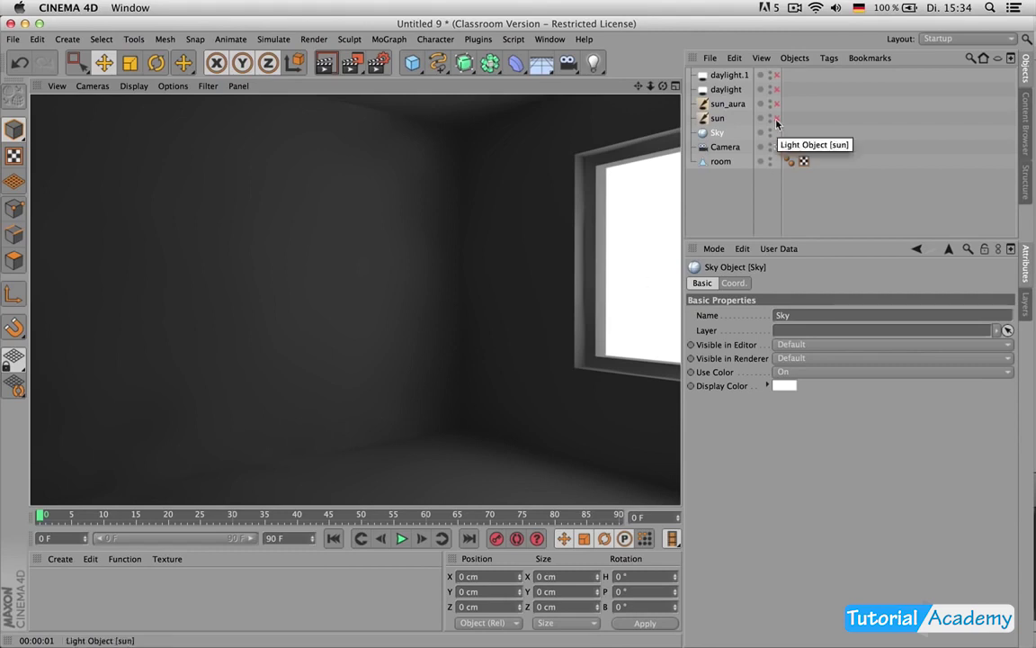
Step: Enable the daylight and daylight.1 lights and test-render the view
left_click_drag(777, 90, 777, 75)
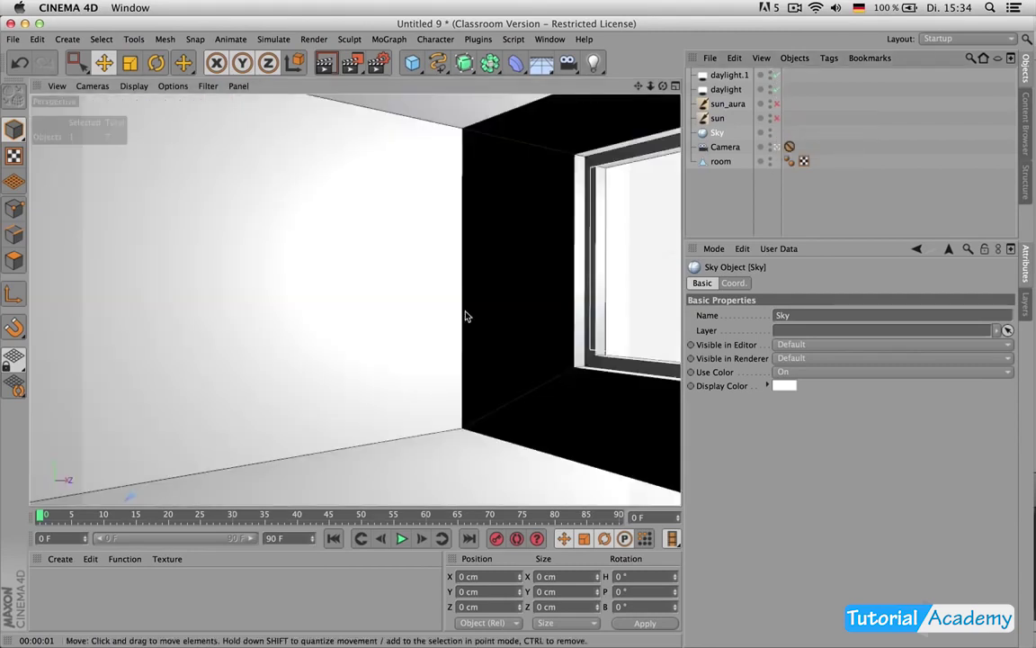
key("super+r")
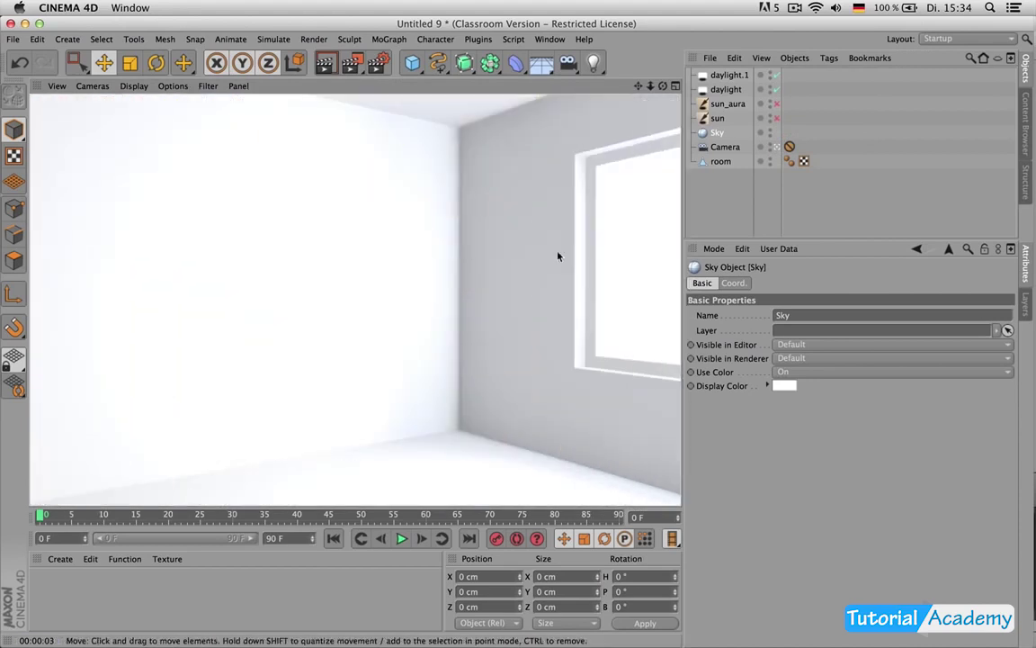
Step: Disable daylight.1 and lower the daylight light's intensity to 74%, test-rendering the view before and after the intensity change
left_click(777, 76)
key("super+r")
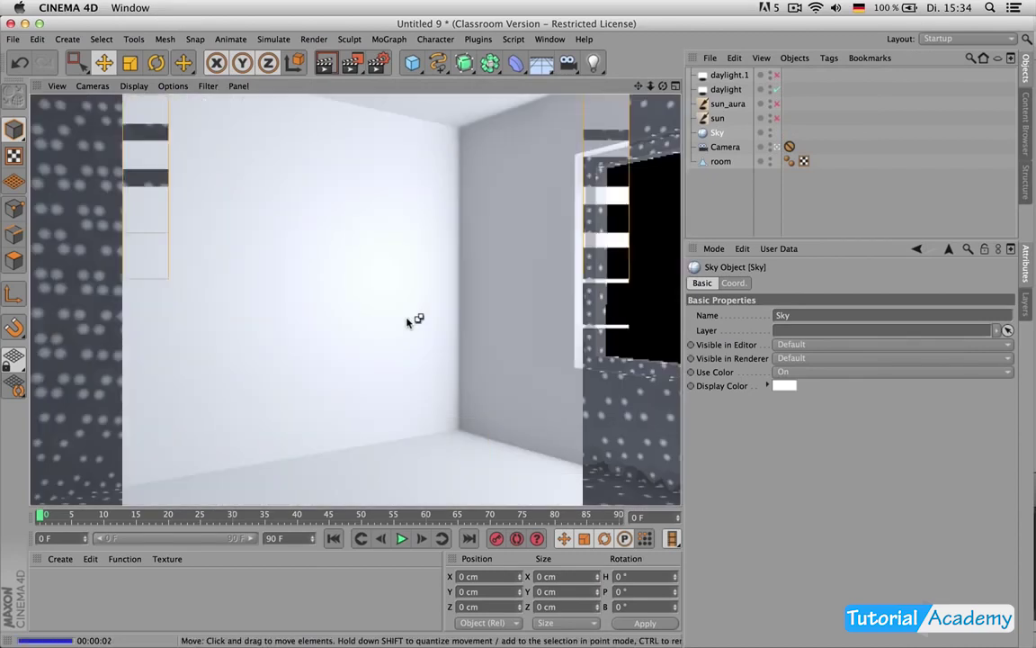
left_click(730, 90)
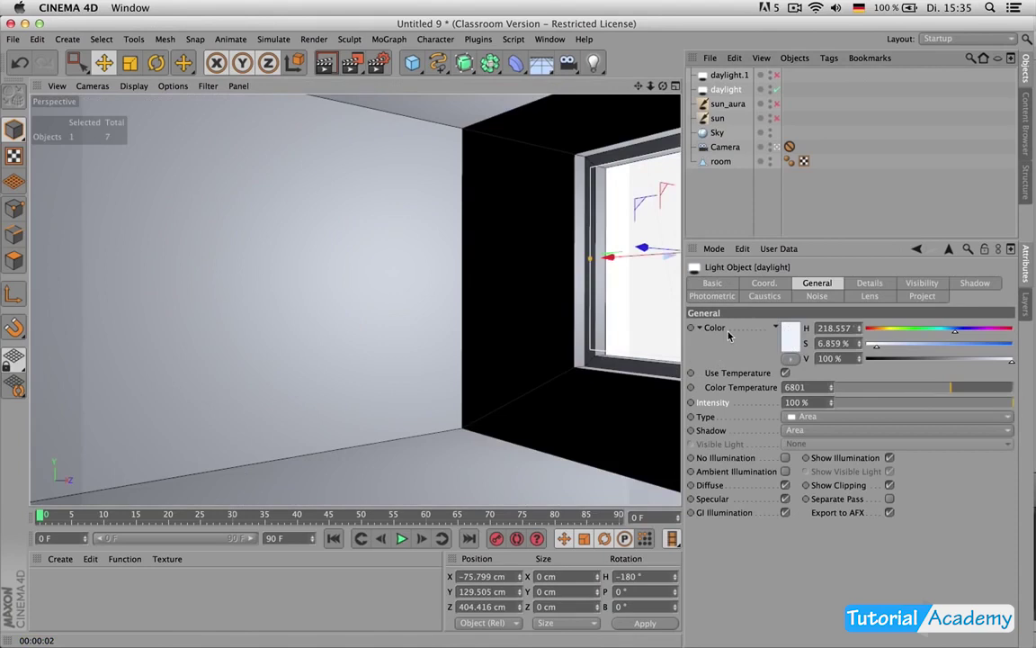
left_click(970, 403)
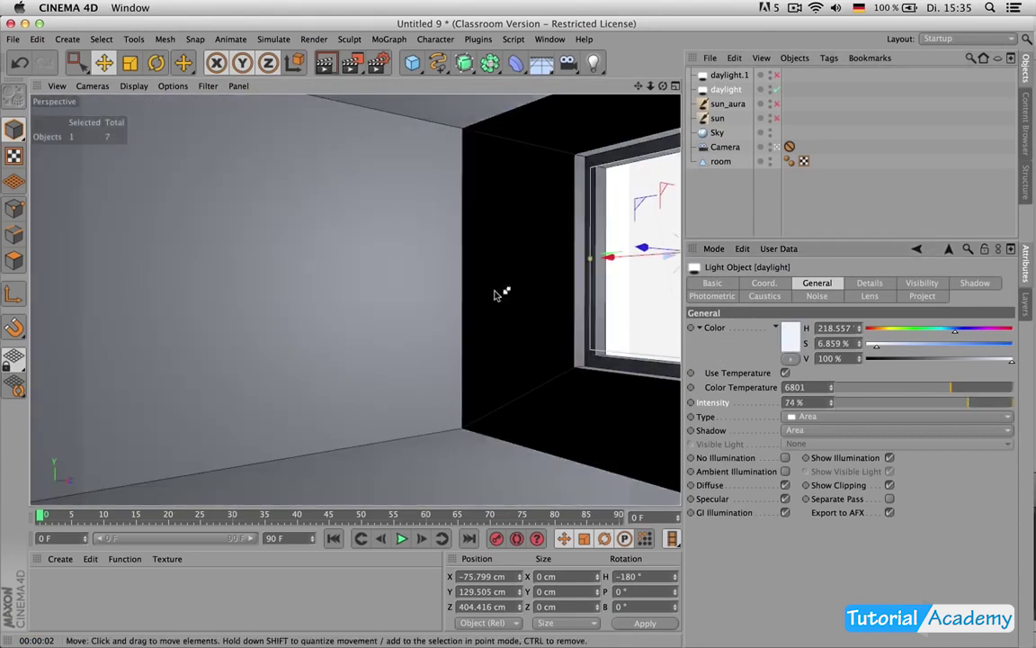
key("ctrl+r")
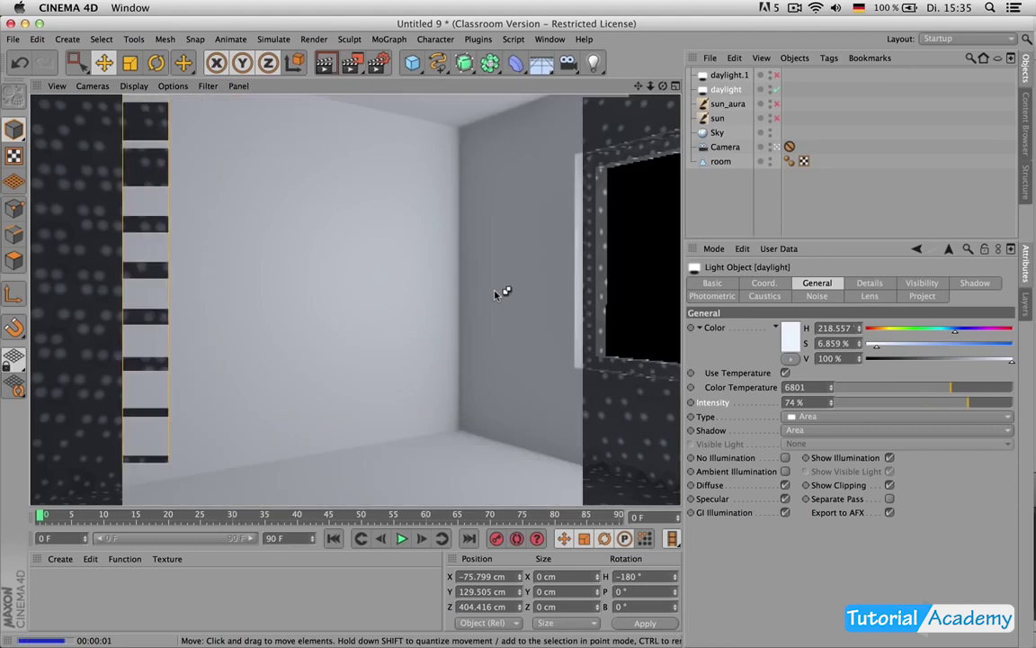
Step: Re-enable daylight.1 with its intensity at 74% and test-render the view
left_click(724, 75)
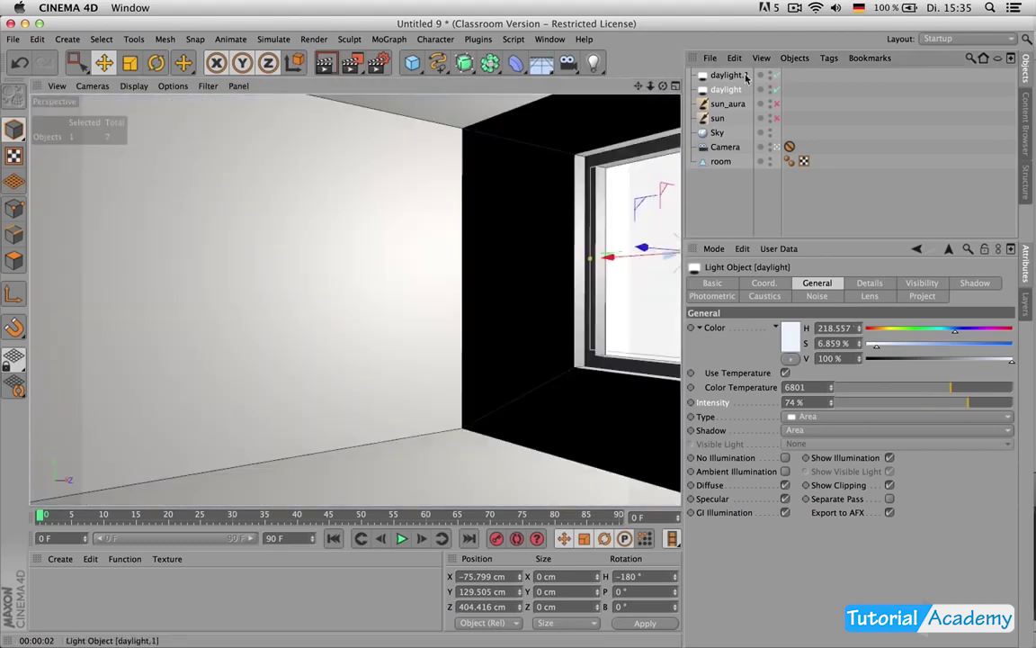
left_click_drag(1010, 402, 967, 402)
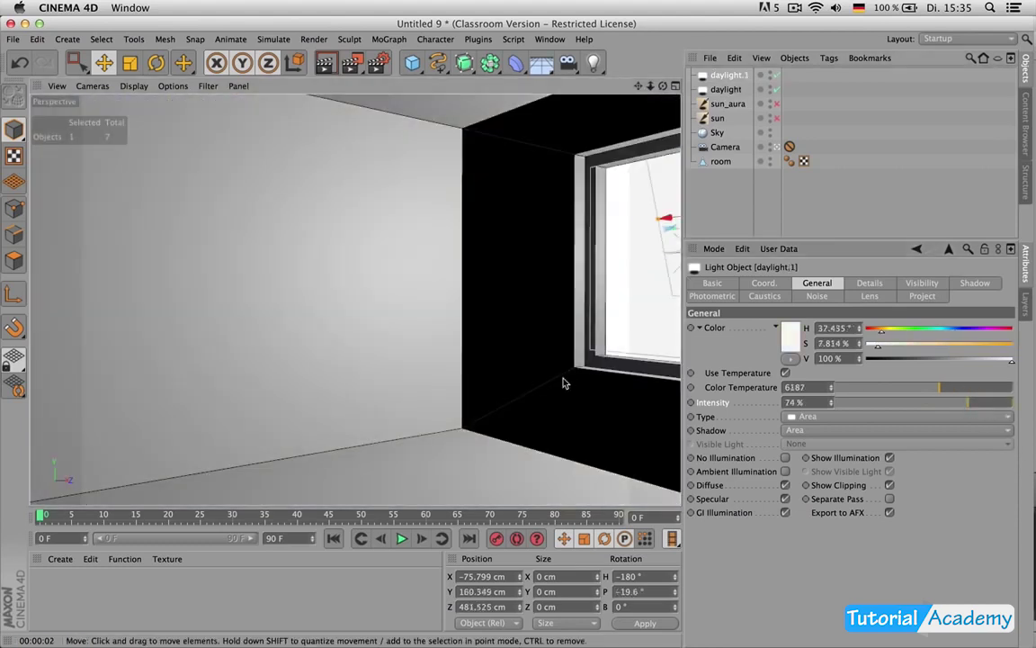
key("ctrl+r")
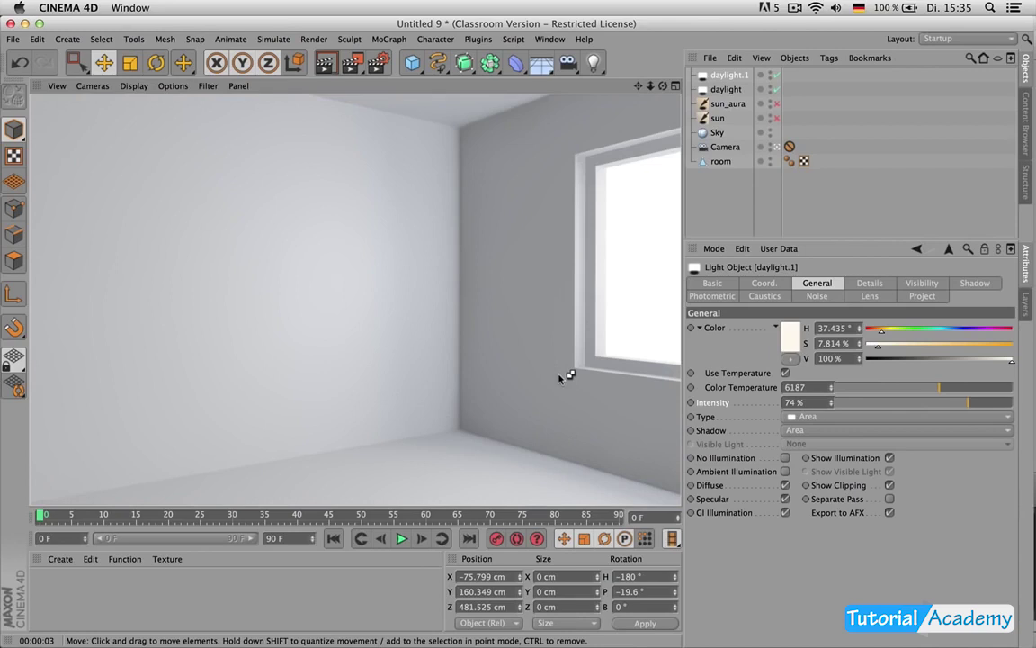
Step: Enable the sun light and the sun_aura light, test-rendering the view after each one
left_click(777, 119)
key("super+r")
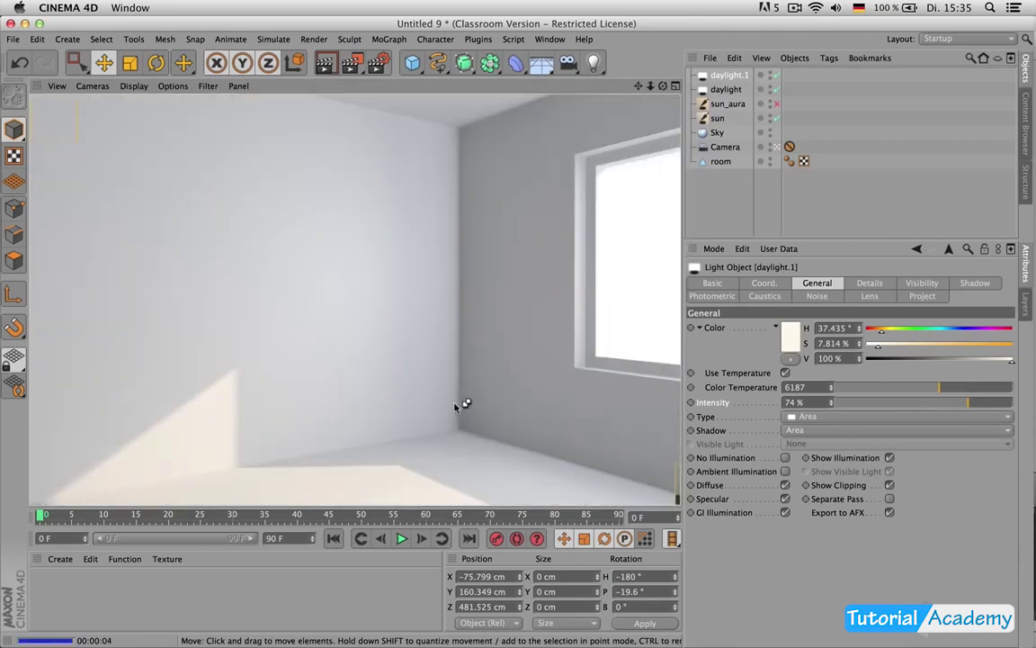
left_click(777, 104)
key("super+r")
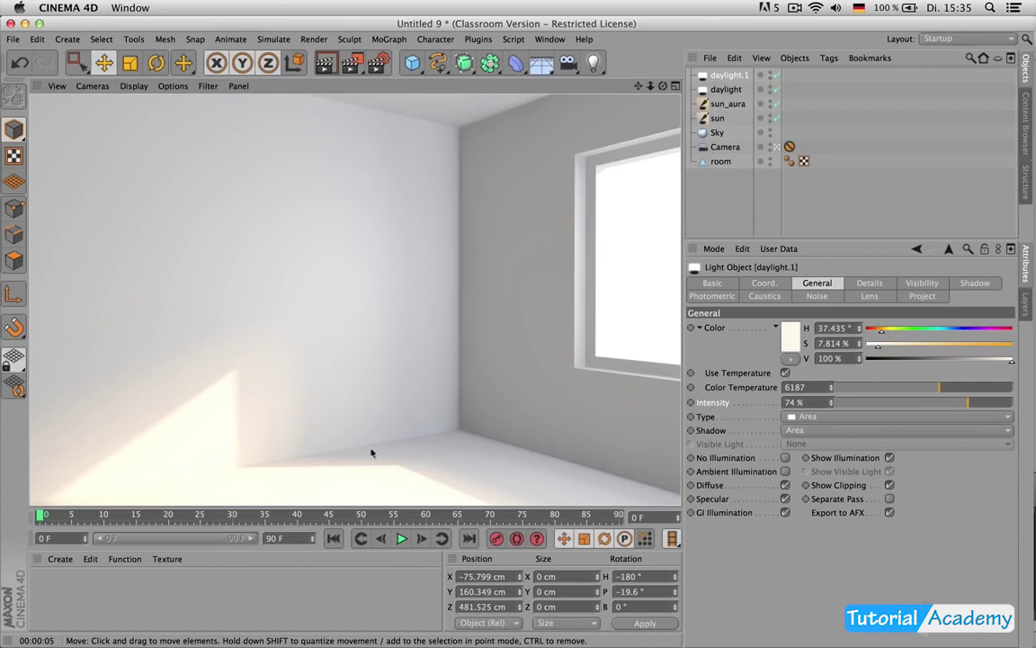
Step: Add a new light to the scene and name it bounce
left_click(593, 64)
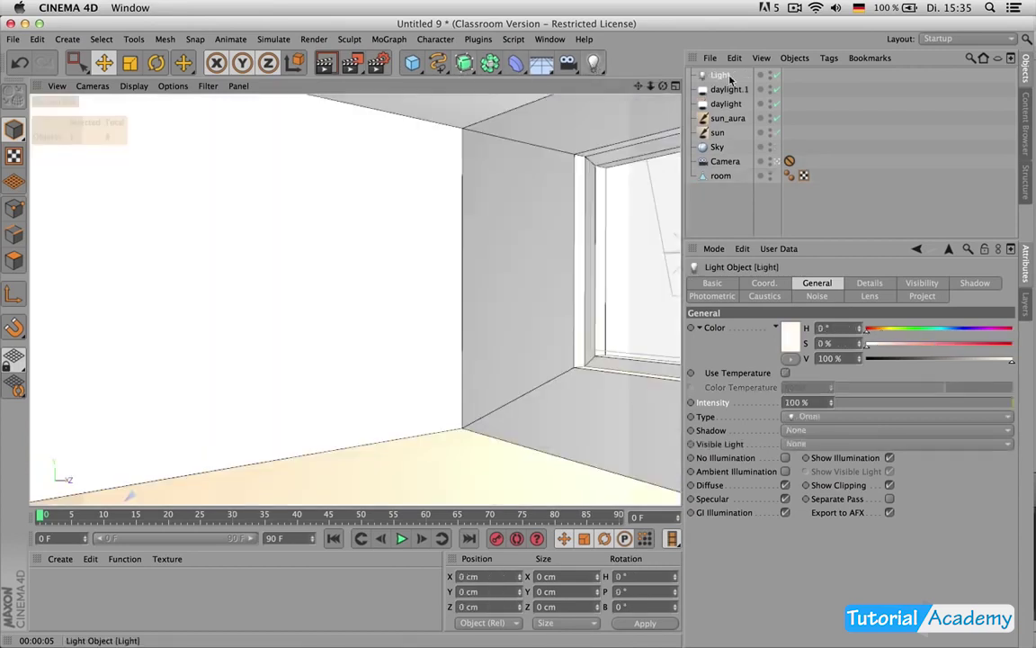
double_click(723, 76)
type("bu")
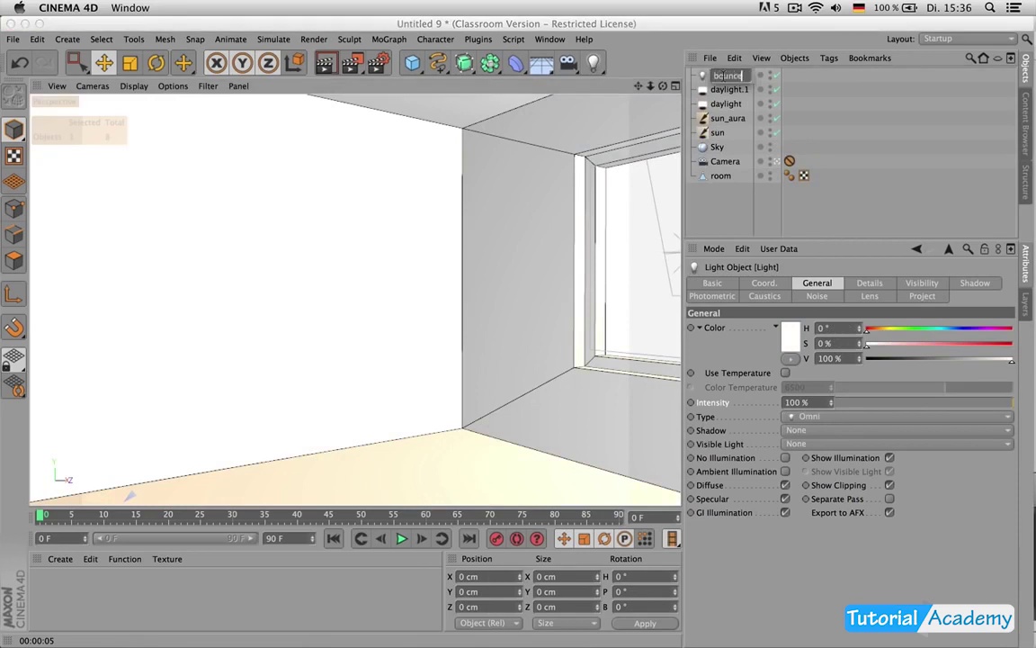
type("unce")
key("Return")
Step: Turn on color temperature for the bounce light and set it to about 4958
left_click(786, 372)
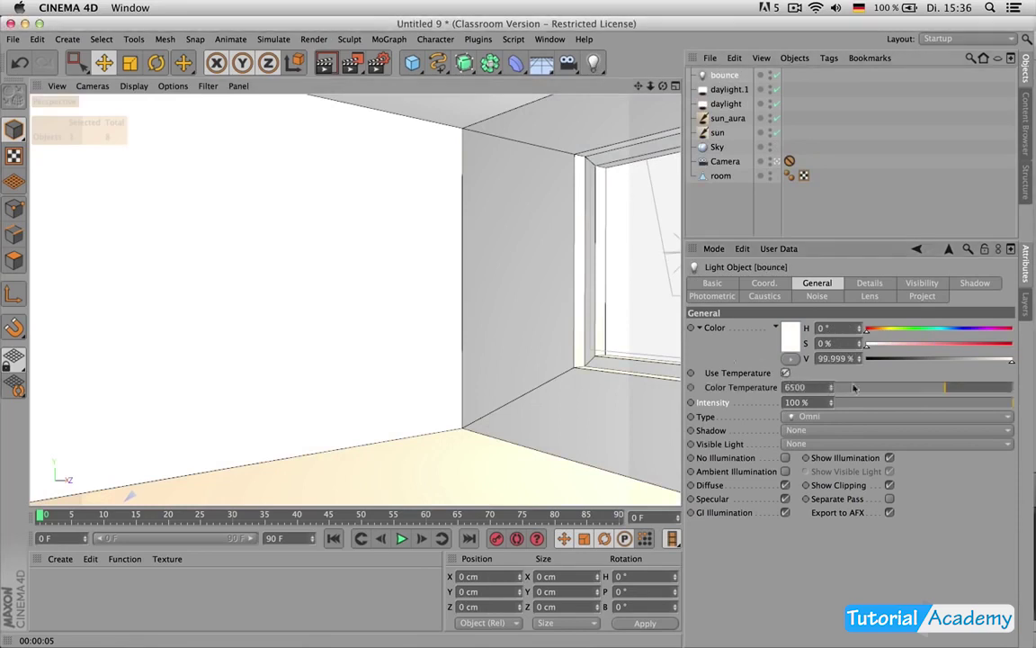
left_click(785, 372)
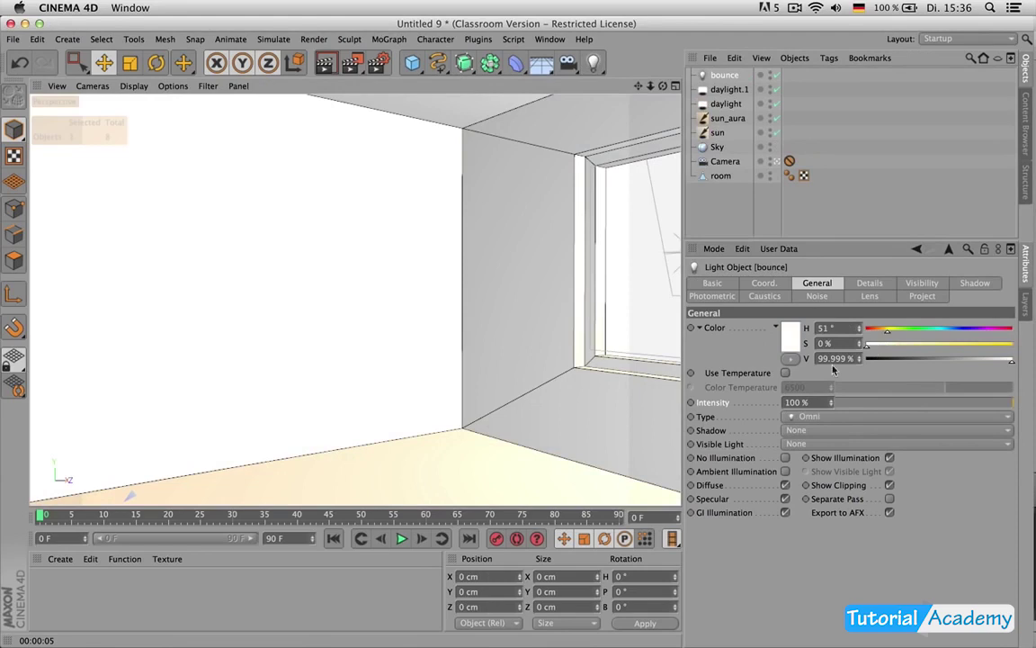
left_click(786, 372)
left_click_drag(944, 389, 915, 392)
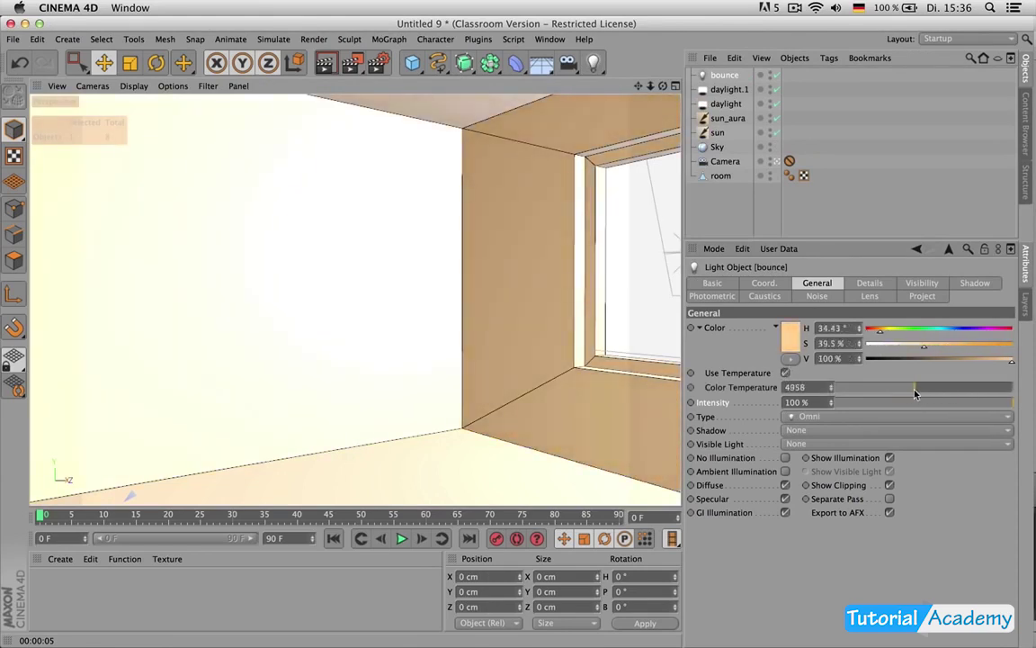
Step: Move the bounce light near the room's window-side corner, at about X -134 cm, Y 53 cm, Z 271 cm
middle_click(454, 285)
middle_click(571, 210)
left_click_drag(590, 338, 546, 245)
middle_click(546, 244)
middle_click(238, 191)
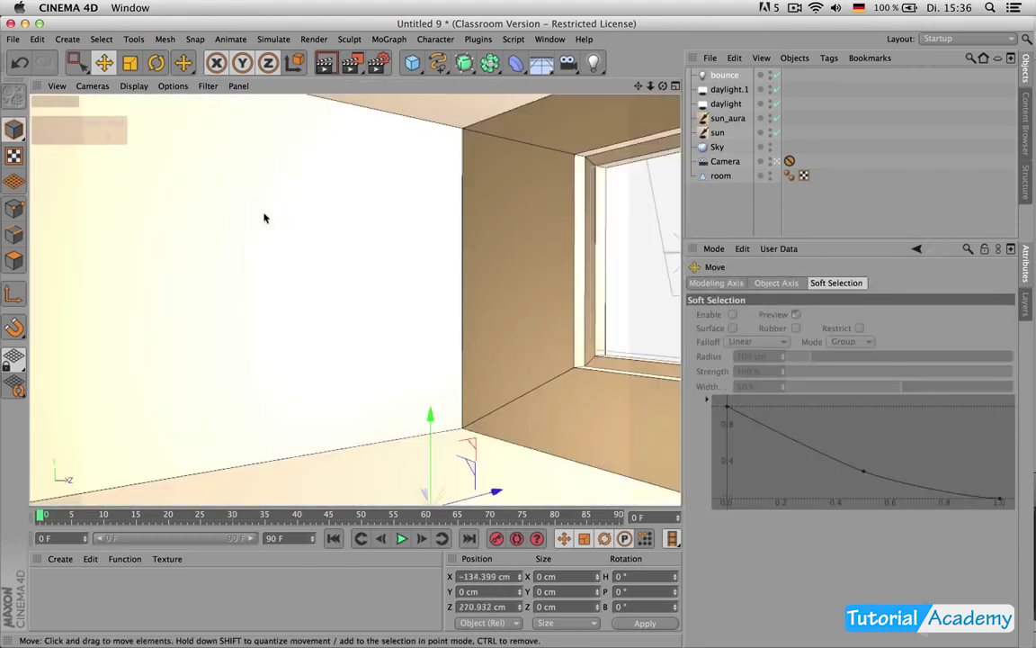
left_click_drag(430, 420, 430, 312)
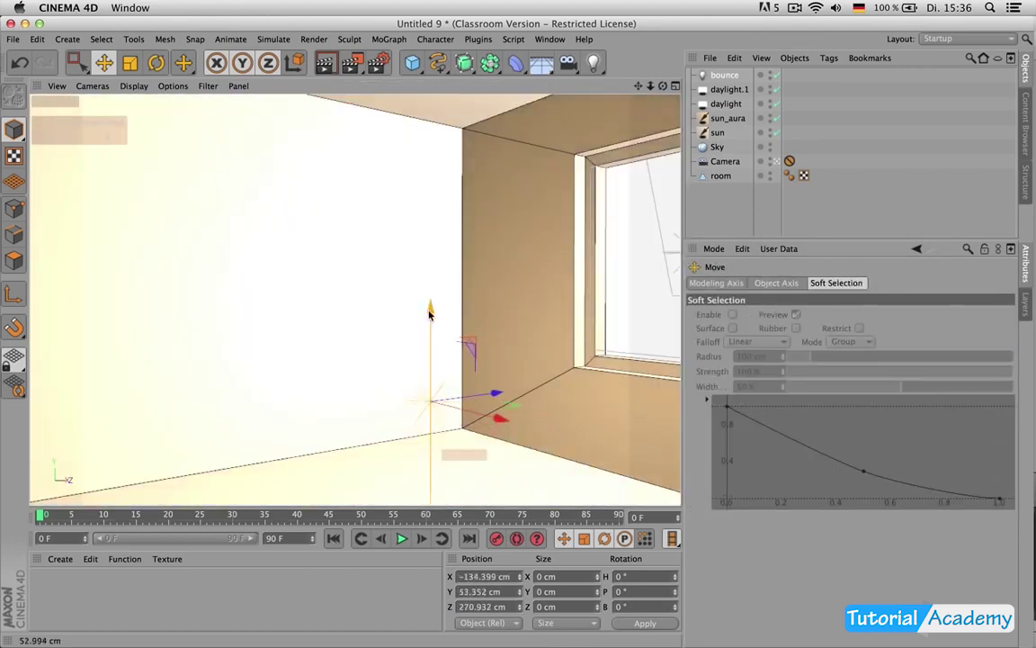
Step: Disable the daylight and sun lights for a bounce-only test render, and shift the bounce light to about Z 278 cm
left_click_drag(777, 89, 779, 132)
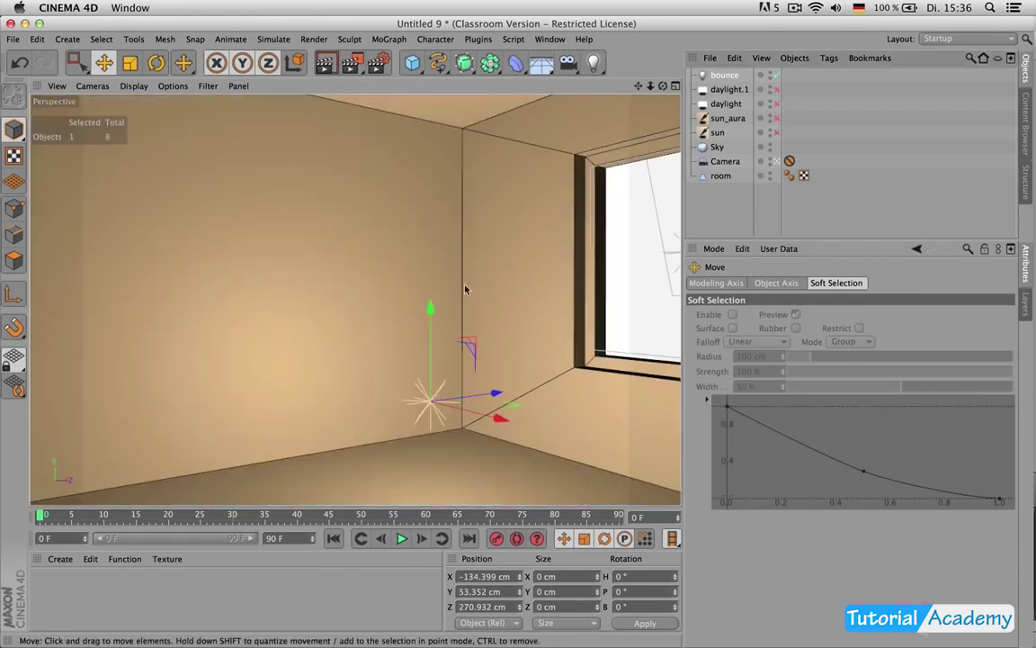
key("super+r")
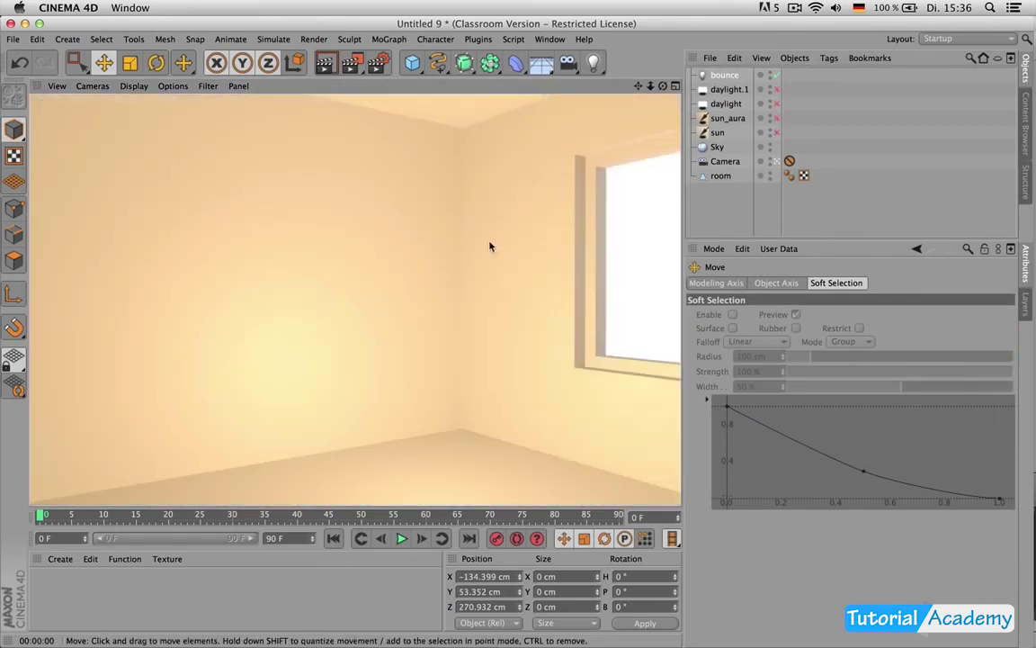
left_click(734, 75)
left_click_drag(492, 394, 507, 391)
Step: Set the bounce light's falloff to Inverse Square (Physically Accurate) with a 150 cm radius/decay and test-render the view
left_click(877, 284)
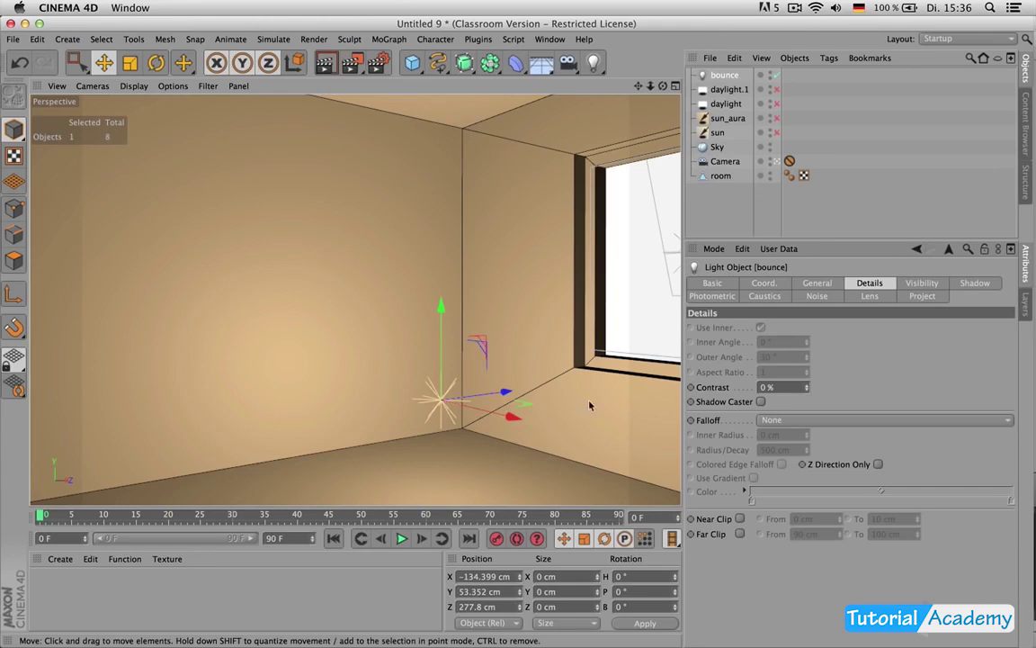
left_click(795, 420)
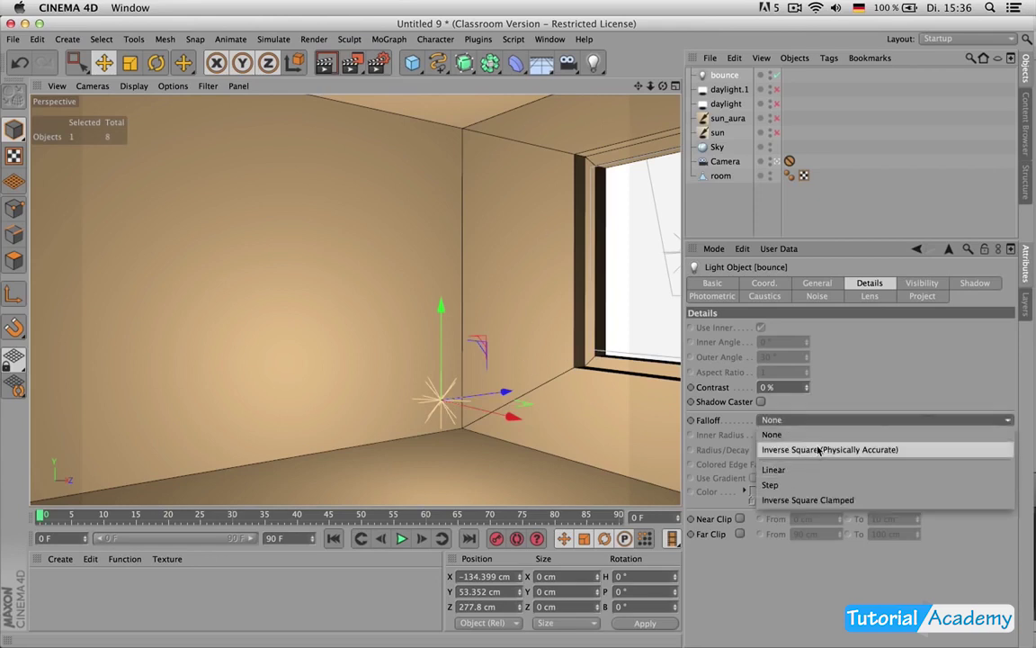
left_click(818, 449)
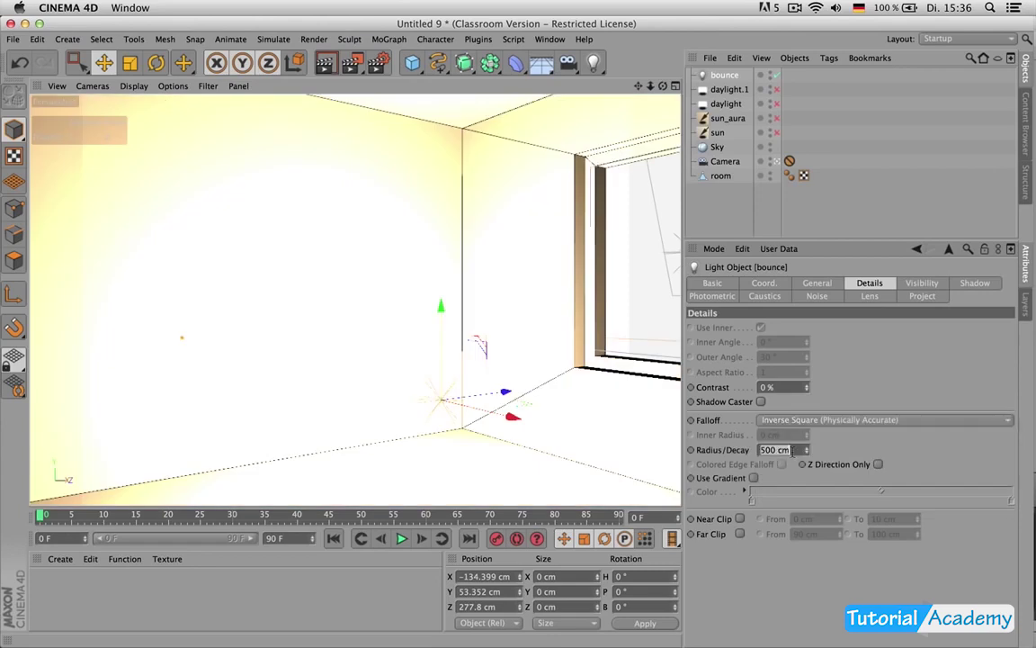
type("150")
key("Return")
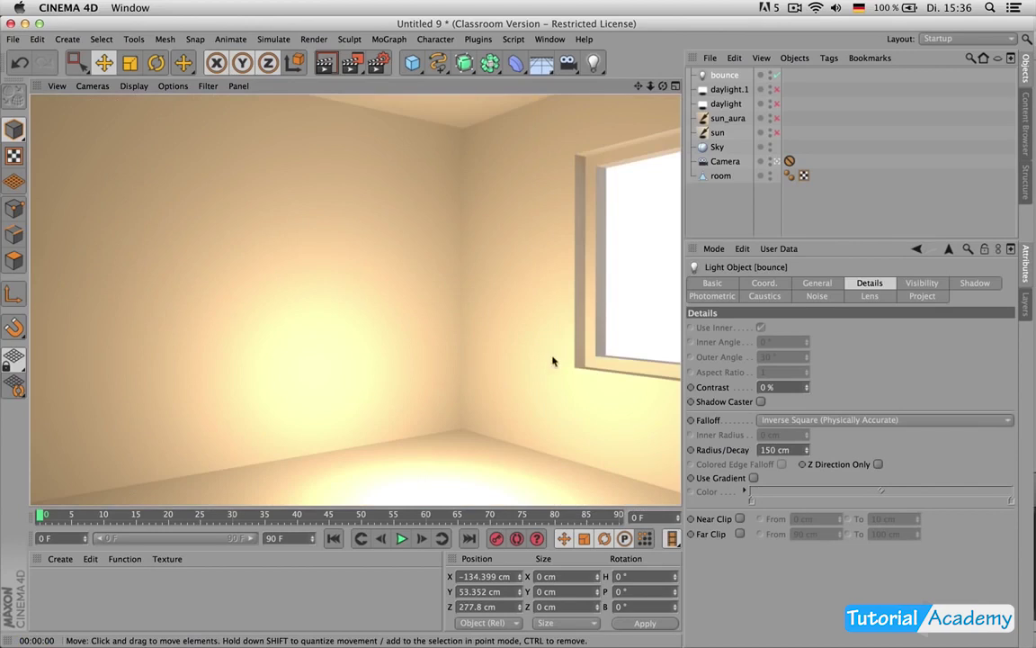
Step: Set the bounce light's falloff to Linear, test-render it, and enlarge its radius/decay to about 187 cm
left_click(791, 420)
left_click(719, 423)
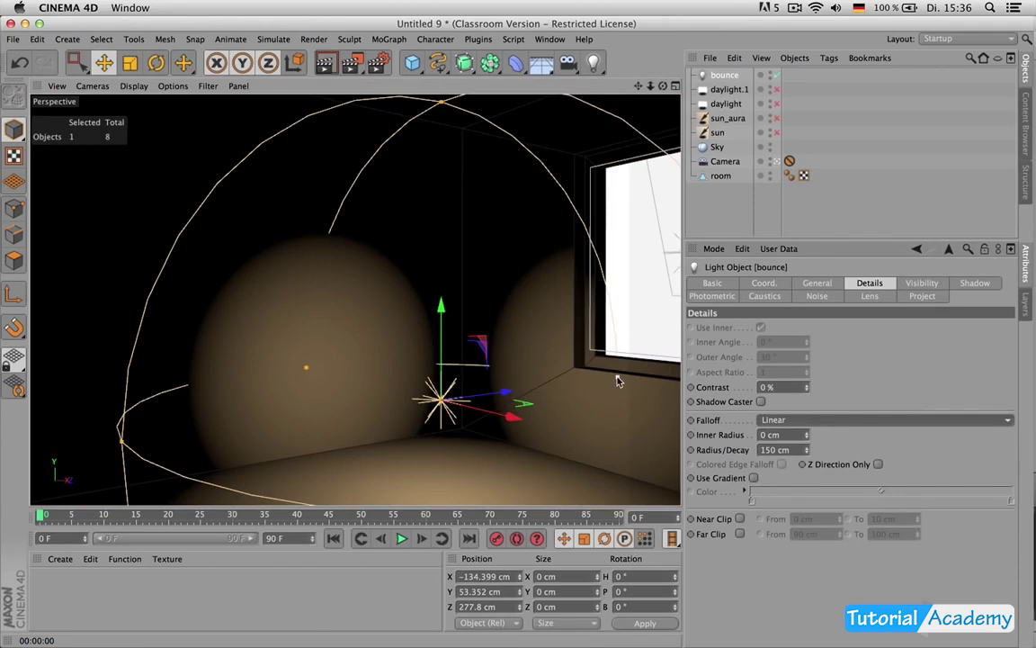
key("super+r")
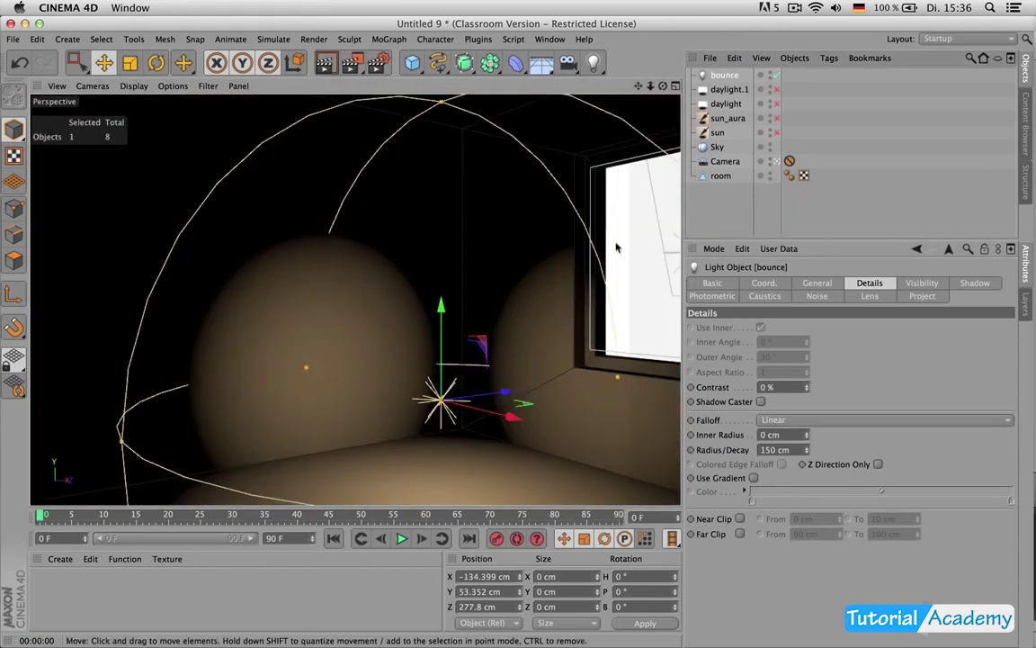
left_click_drag(618, 376, 649, 369)
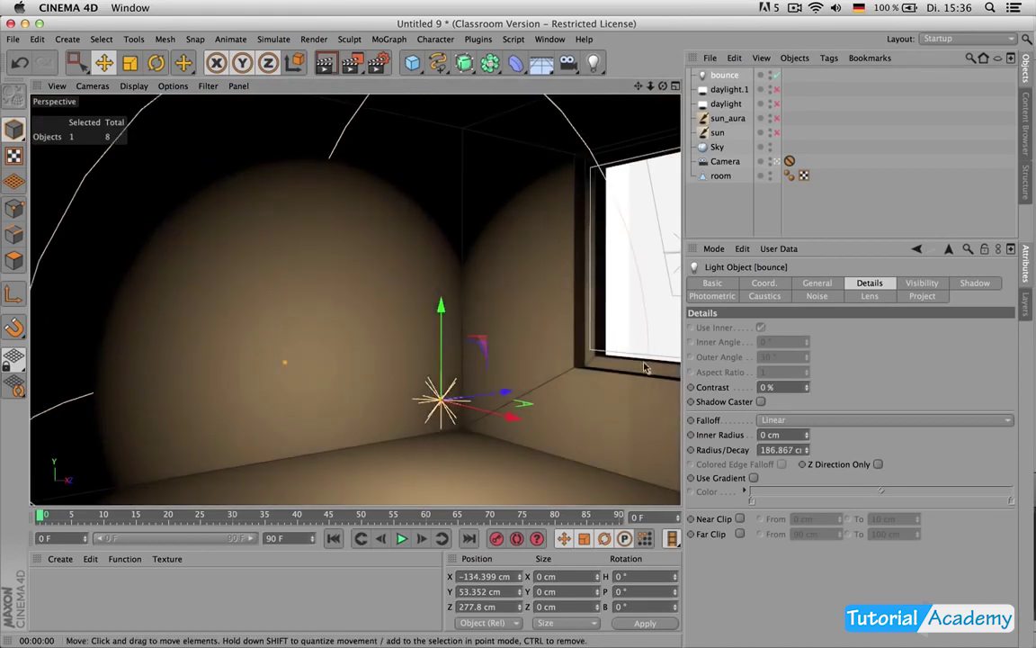
Step: Test-render the linear falloff, and switch the bounce light to Inverse Square (Physically Accurate) with a 50 cm radius/decay
key("super+r")
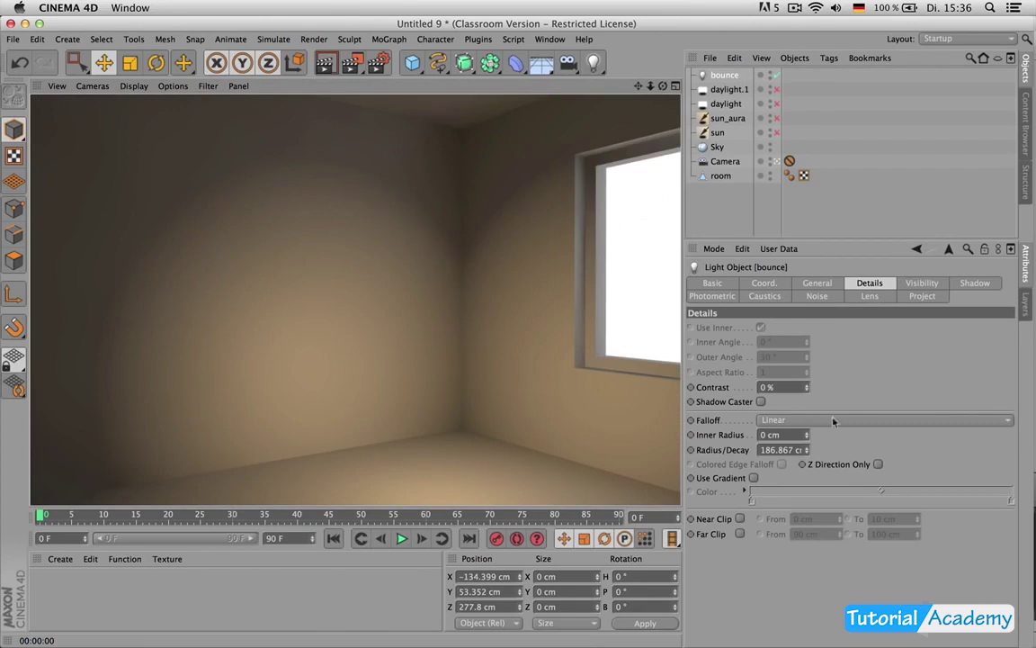
left_click(882, 419)
left_click(809, 404)
double_click(781, 449)
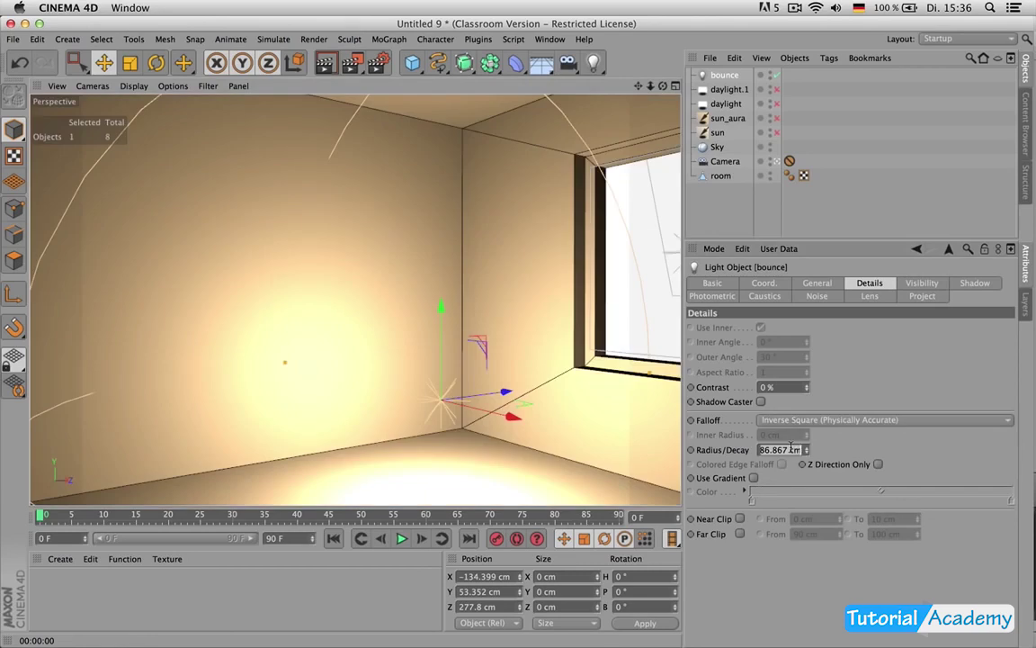
type("50")
key("Return")
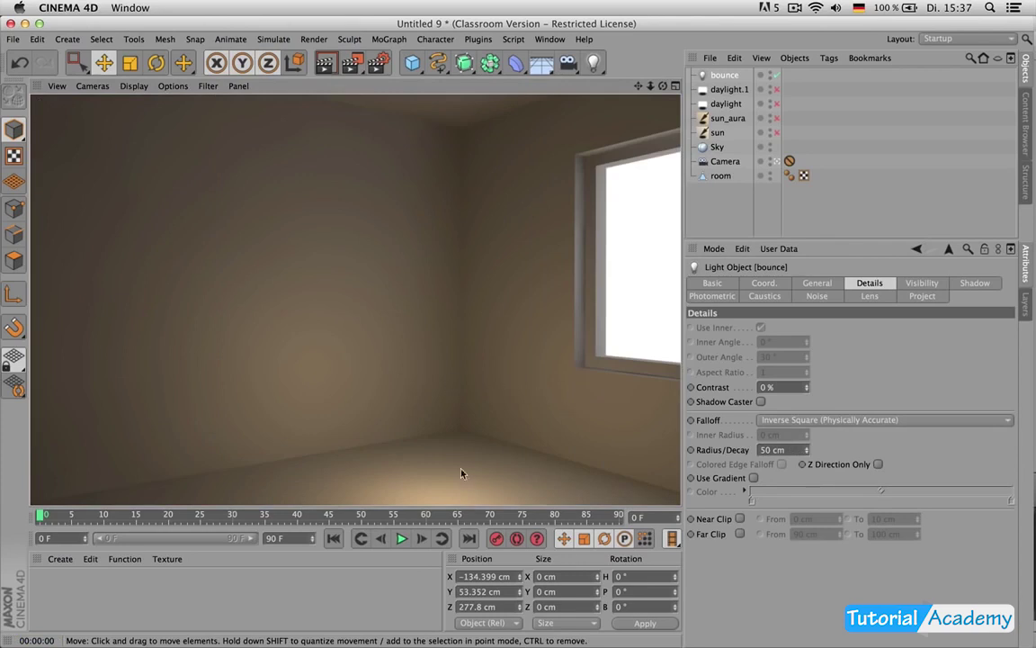
Step: Raise the bounce light to about Y 81 cm and test-render the view
left_click(666, 166)
left_click_drag(441, 328, 445, 279)
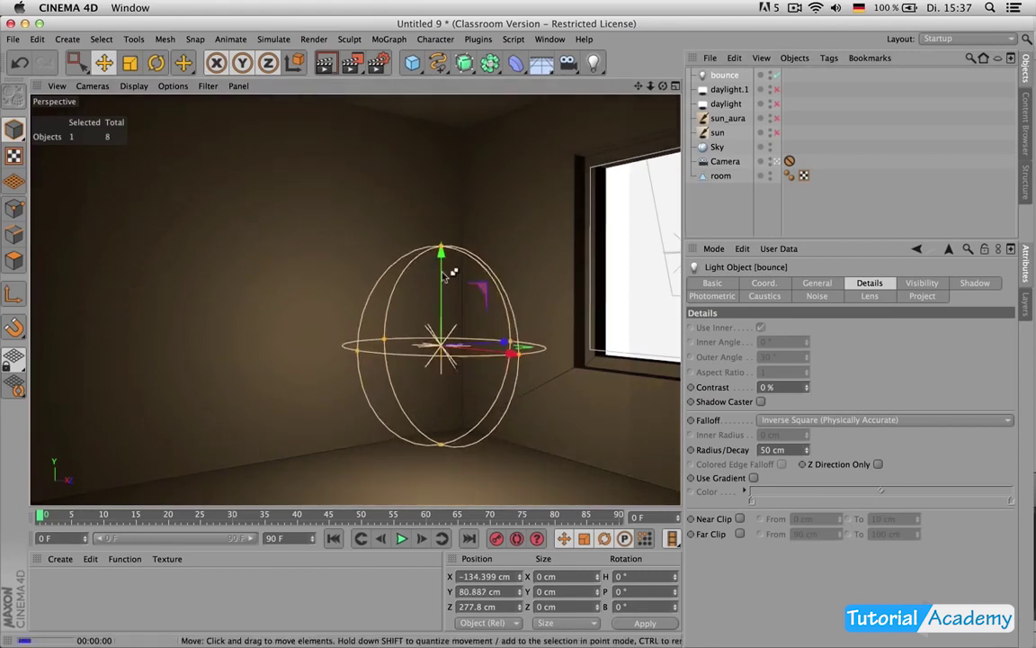
key("super+r")
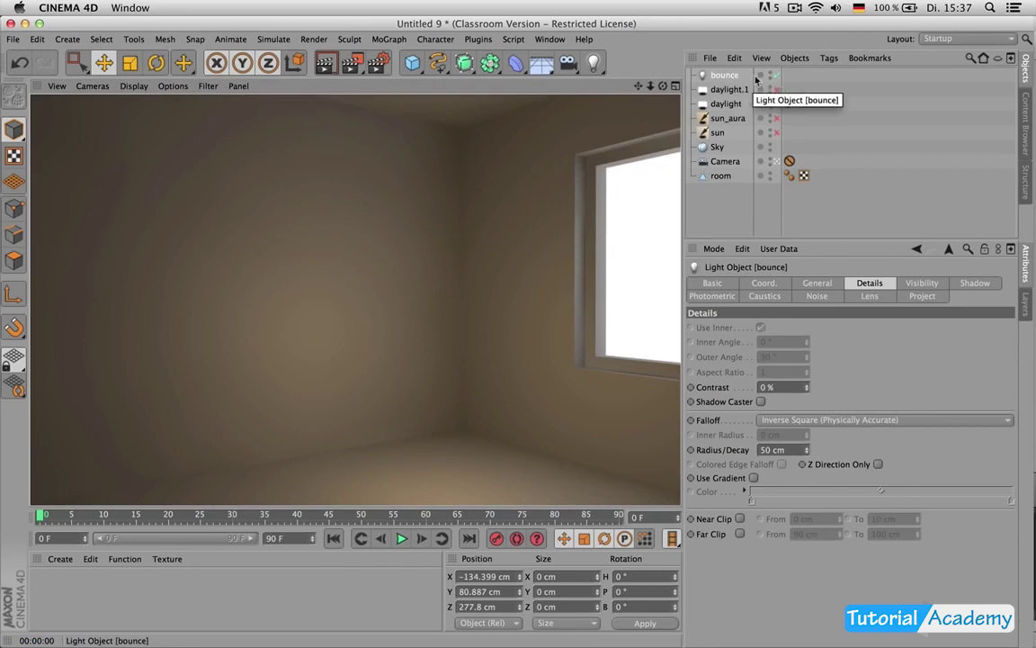
Step: Enable the sun and sun_aura lights and test-render them together with the bounce light
left_click(777, 133)
left_click(777, 118)
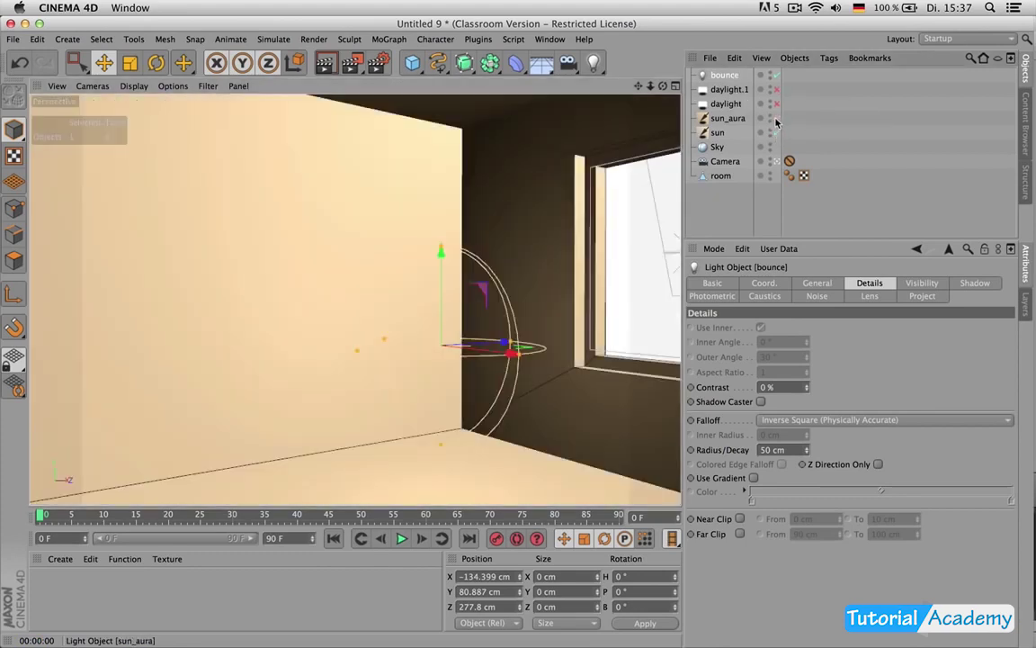
key("super+r")
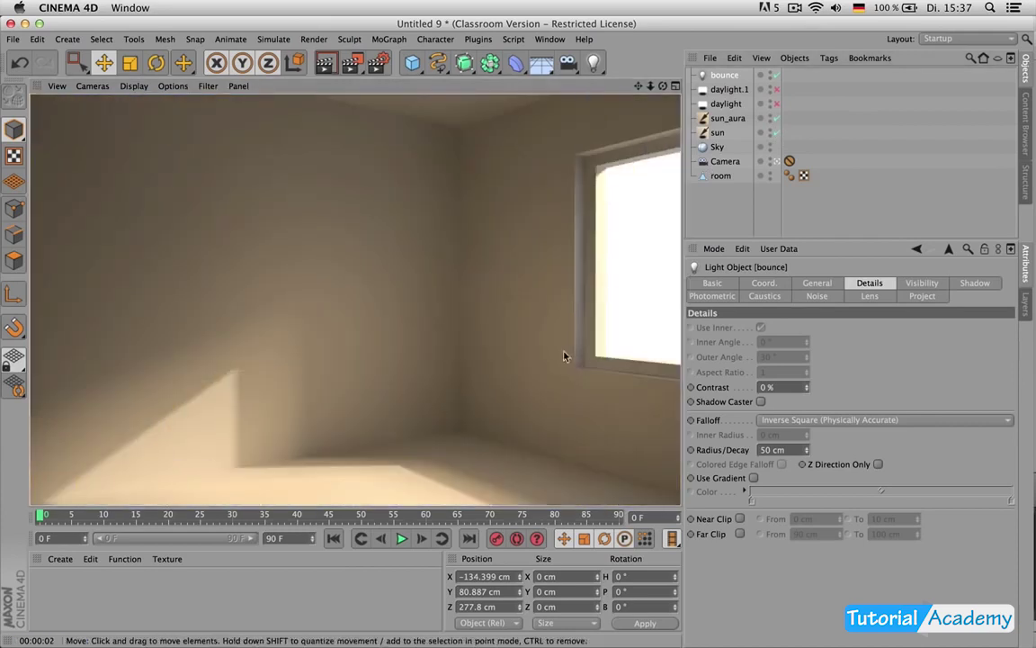
Step: Lower the bounce light to about Y 74 cm, and enable both daylight lights for a test render with all lights
left_click(730, 78)
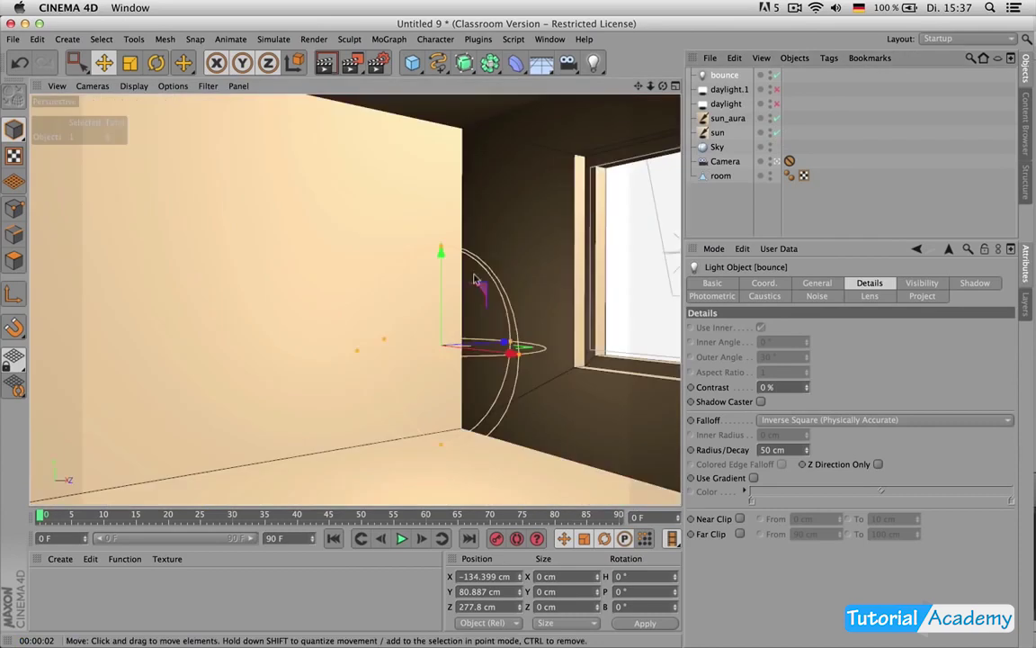
left_click_drag(442, 268, 442, 286)
key("ctrl+r")
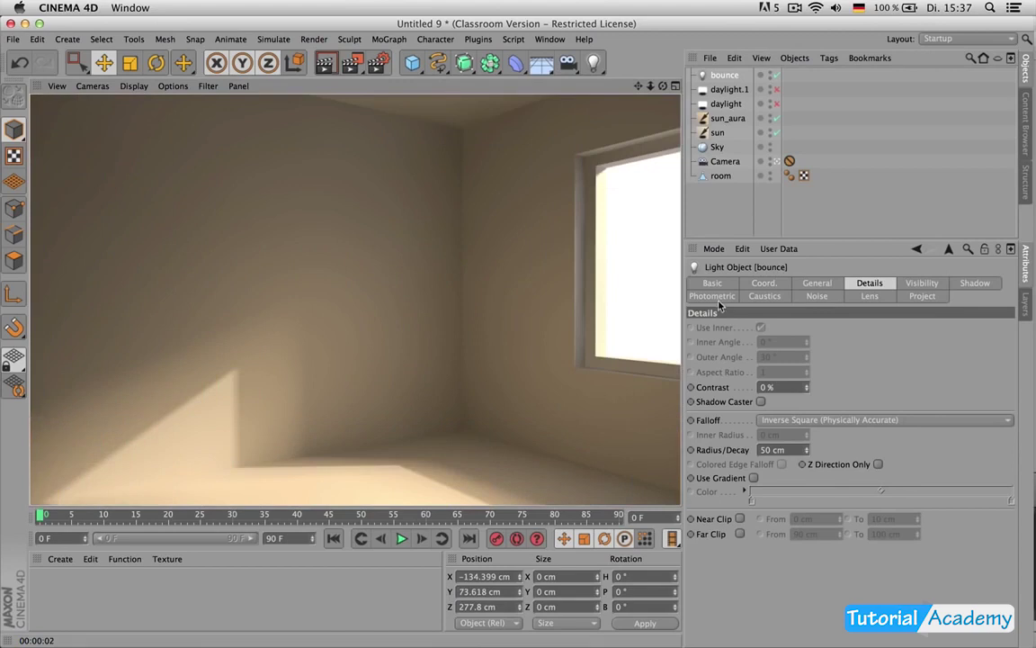
left_click(778, 89)
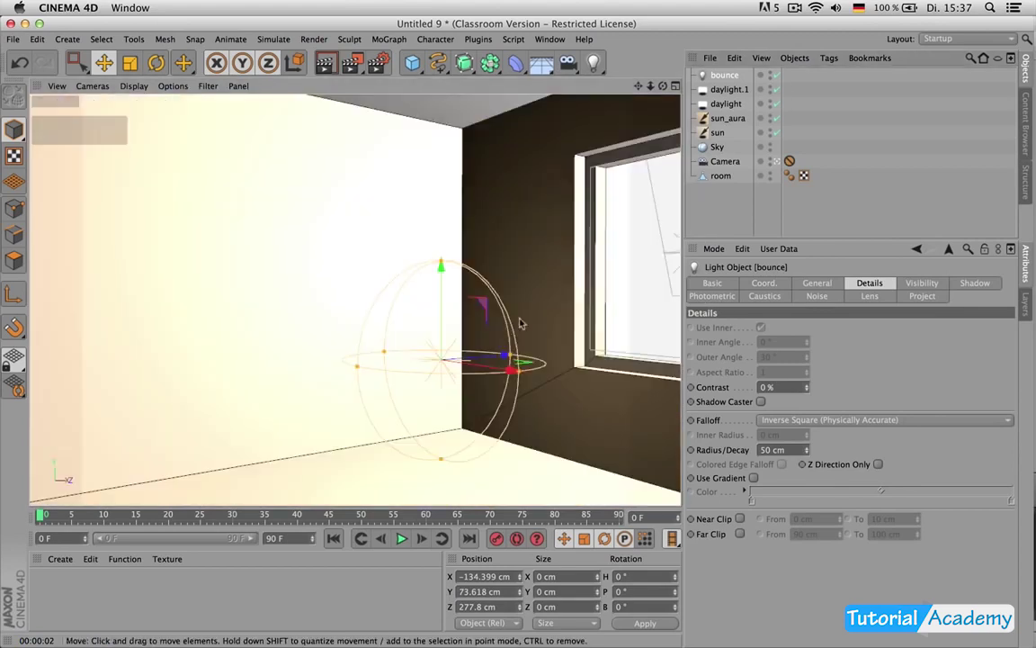
key("ctrl+r")
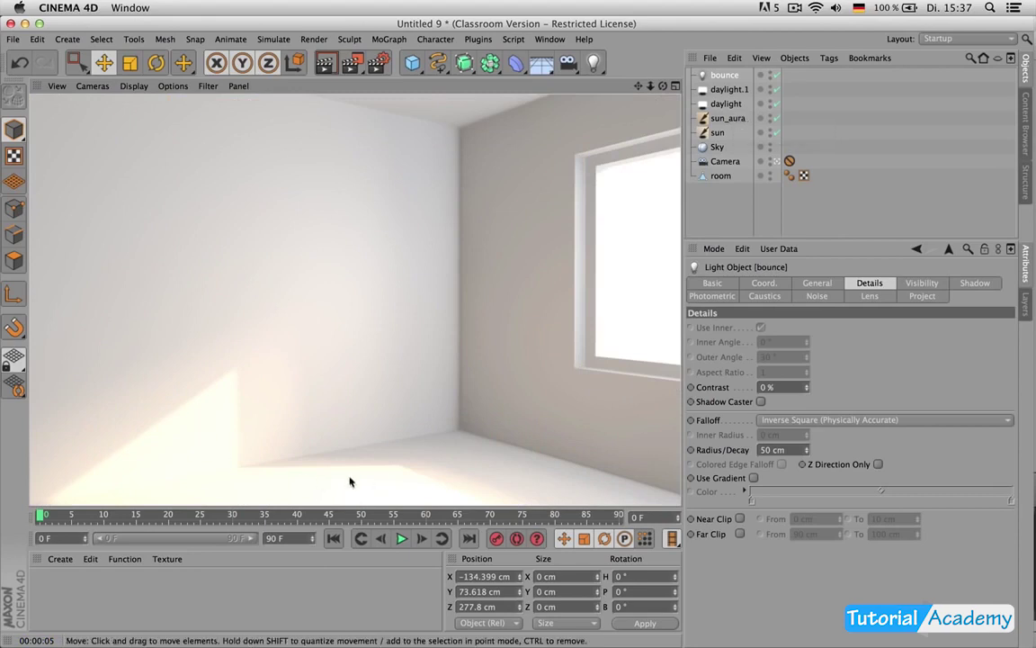
Step: Set the sun light's intensity to 80 % and the sun_aura light's intensity to 100 %
left_click(747, 132)
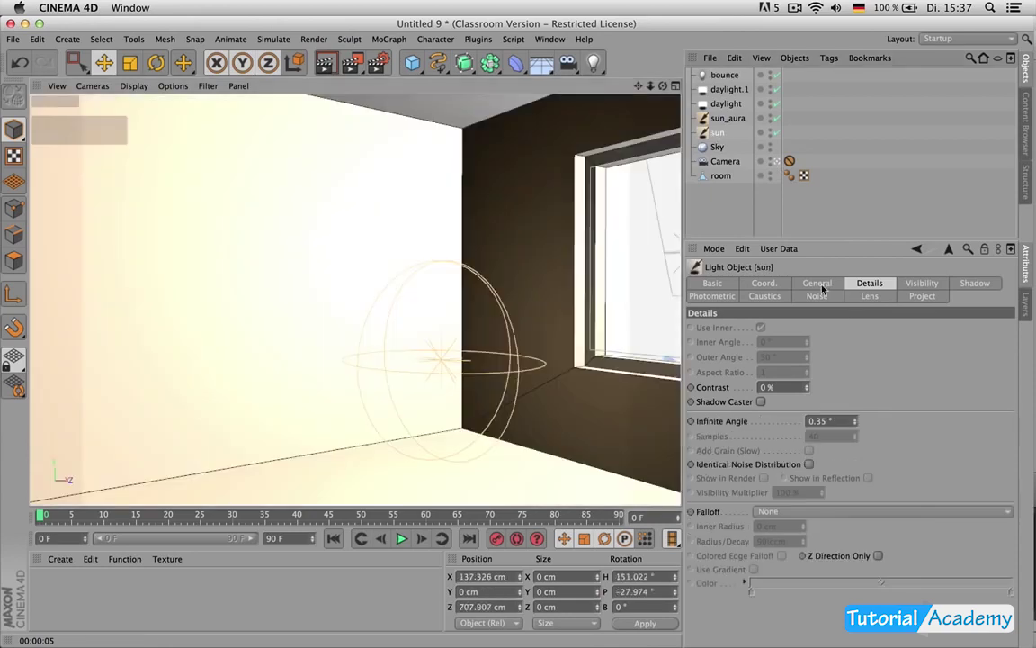
left_click(816, 283)
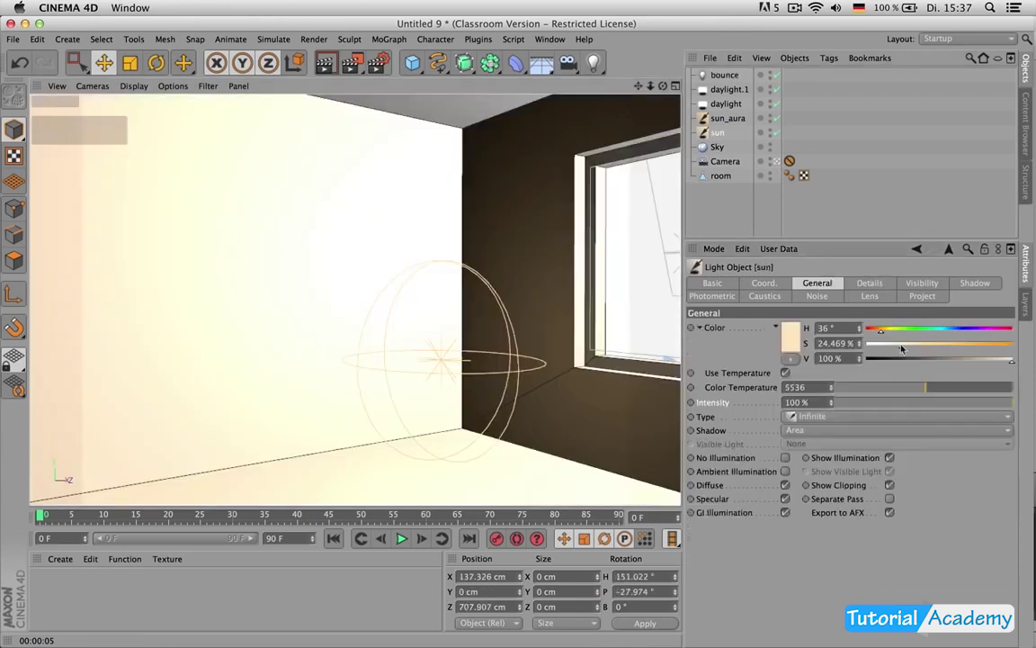
left_click(728, 118)
left_click(1008, 401)
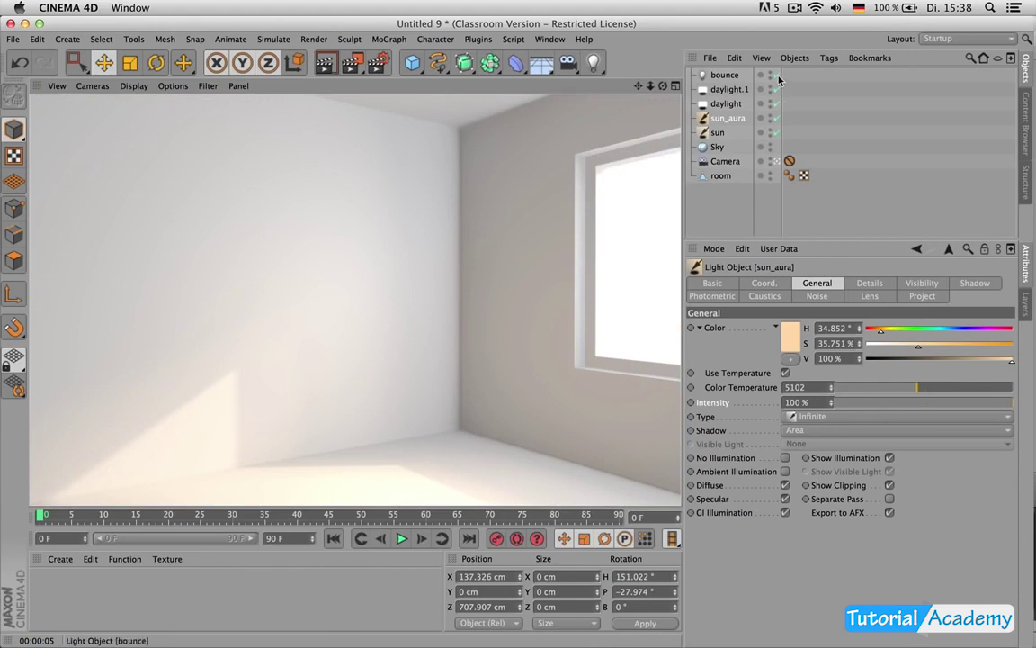
Step: Compare test renders of the room with the bounce light disabled and enabled
left_click(580, 265)
key("super+r")
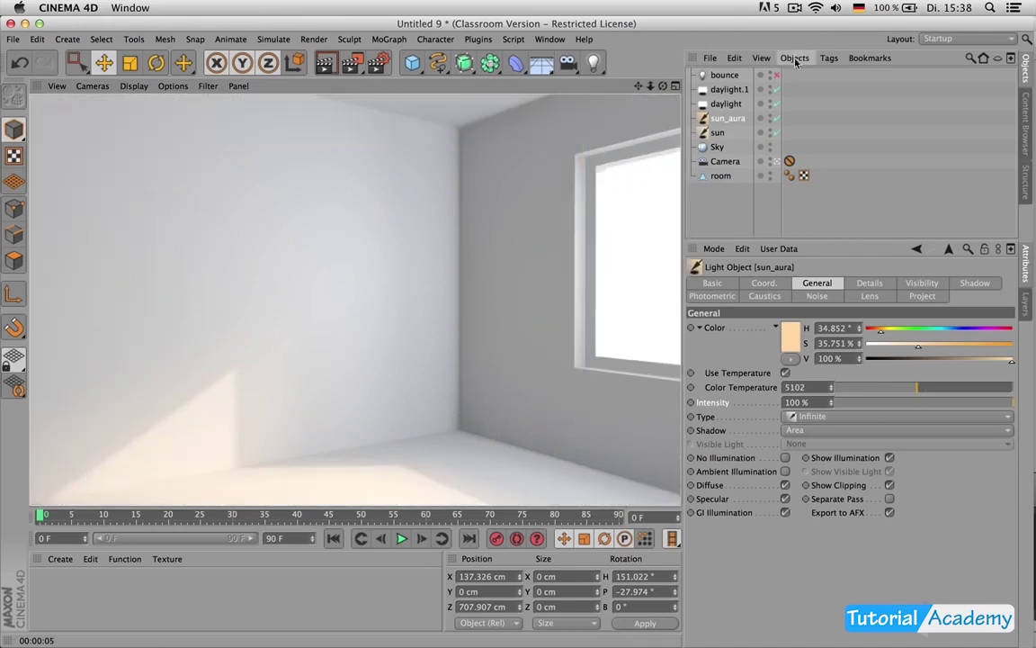
left_click(565, 302)
key("ctrl+r")
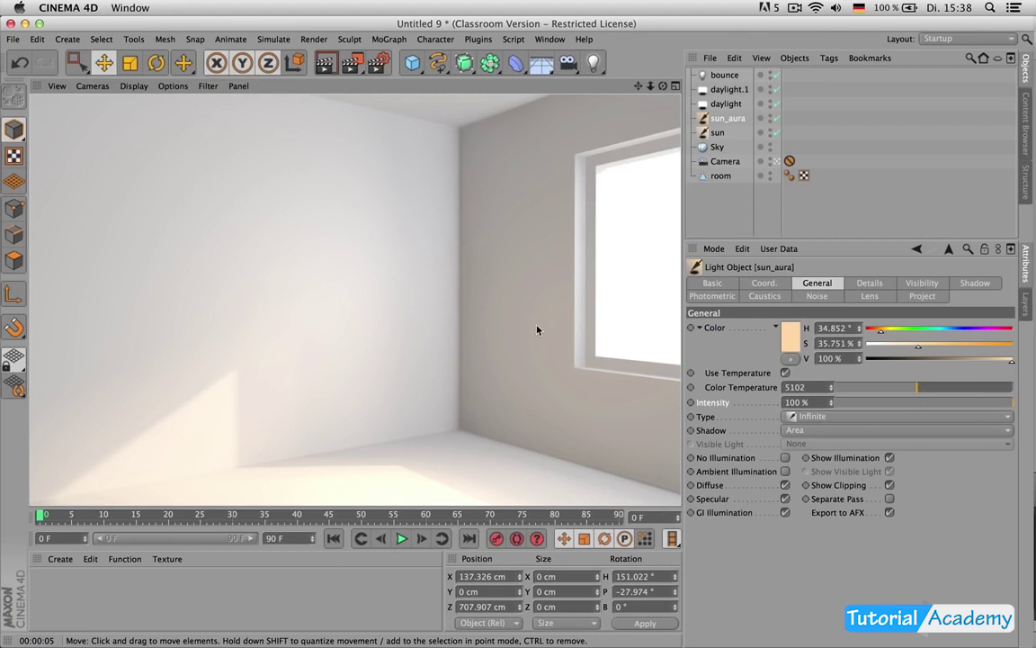
Step: Duplicate the sun light and name the copy "shine"
left_click(720, 133)
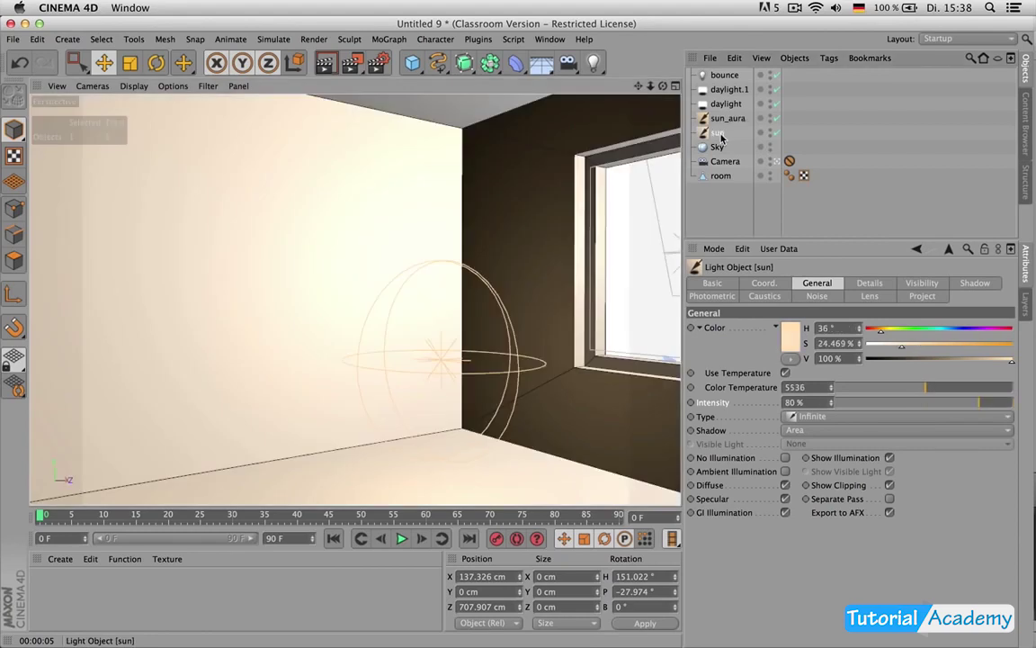
key("super+c")
key("super+v")
double_click(723, 75)
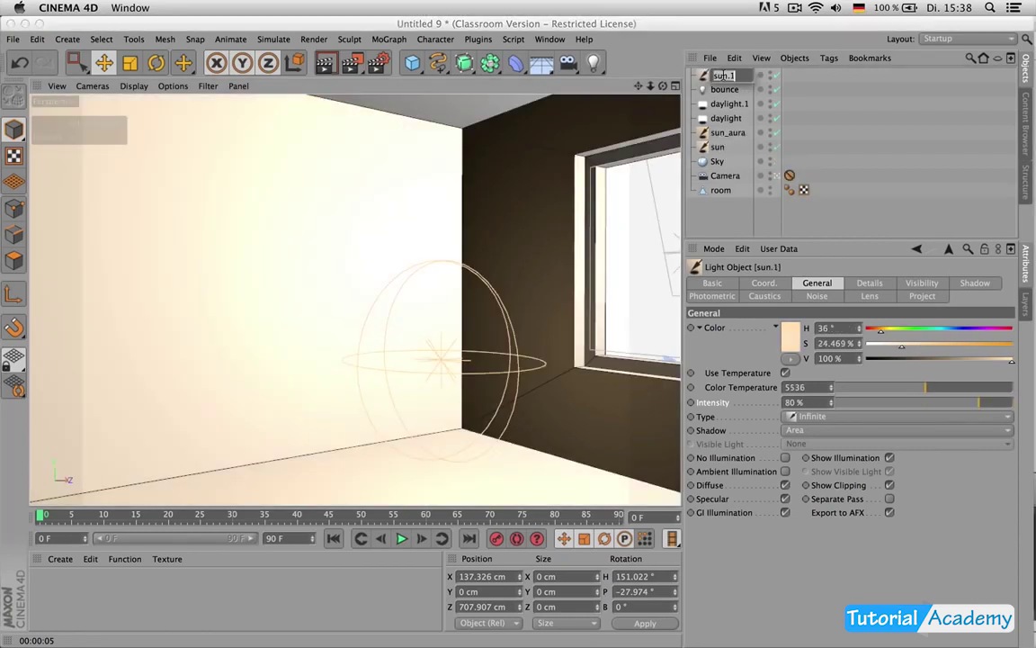
type("shine")
key("Return")
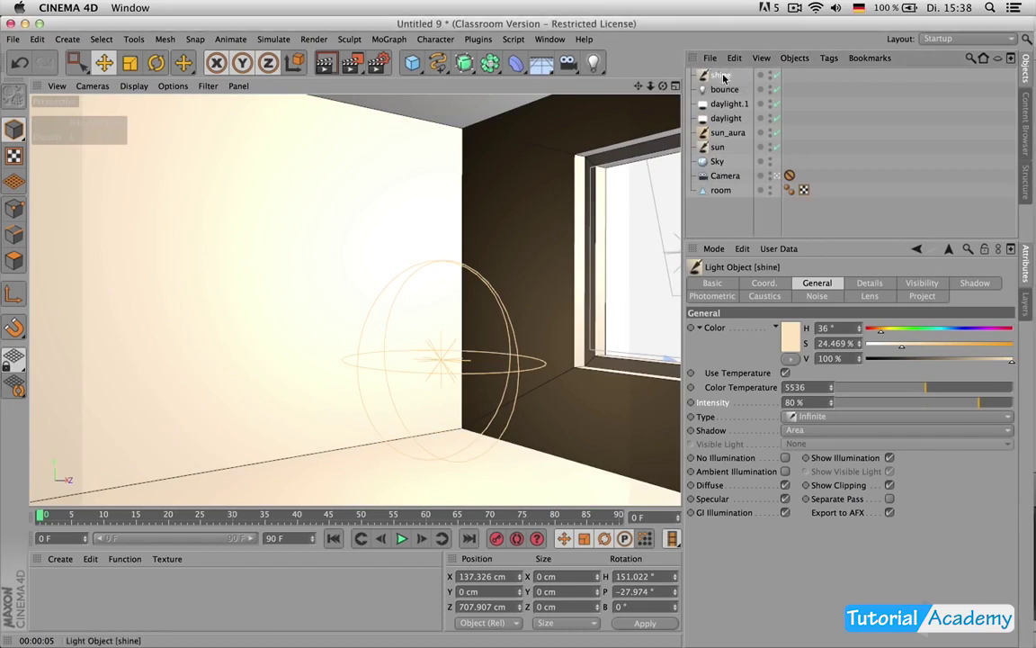
Step: Rename the shine light as "rays"
middle_click(535, 197)
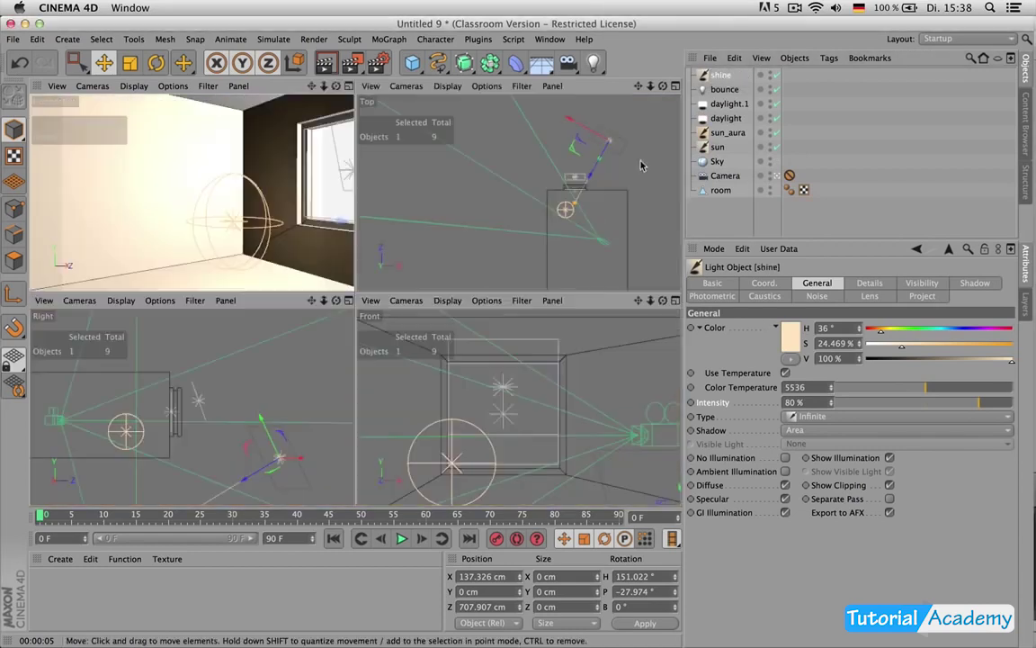
middle_click(565, 203)
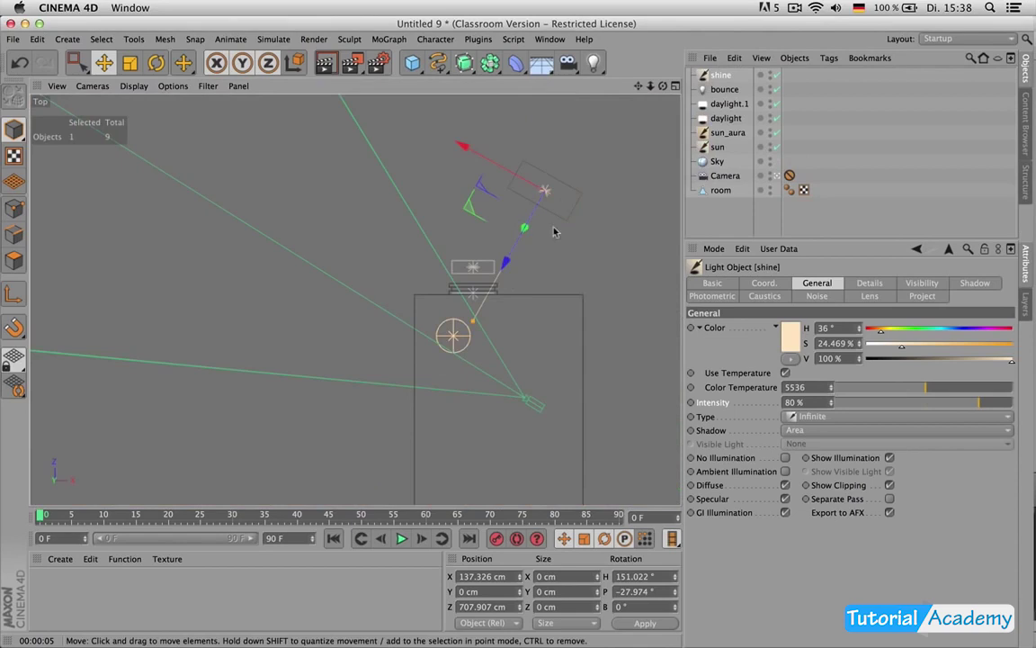
scroll(525, 248, "up", 1)
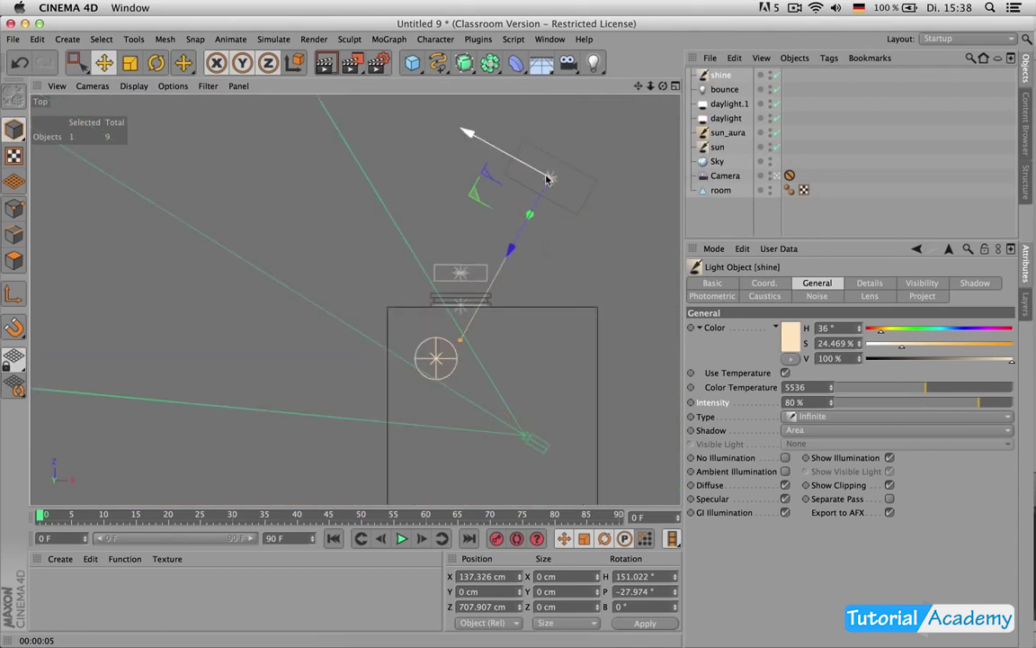
double_click(723, 76)
type("ri")
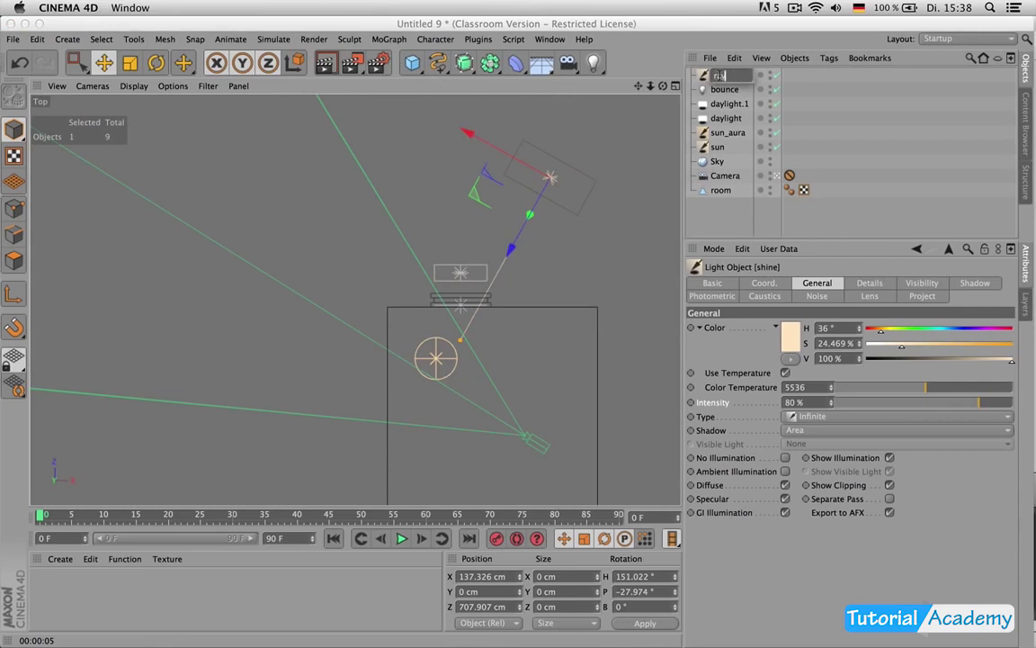
type("ys")
key("Return")
Step: Move the rays light above and outside the window, to about X 28 cm, Y 245 cm, Z 620 cm, aiming through the opening
mouse_move(527, 166)
left_mouse_down()
mouse_move(506, 162)
mouse_move(515, 165)
left_mouse_up()
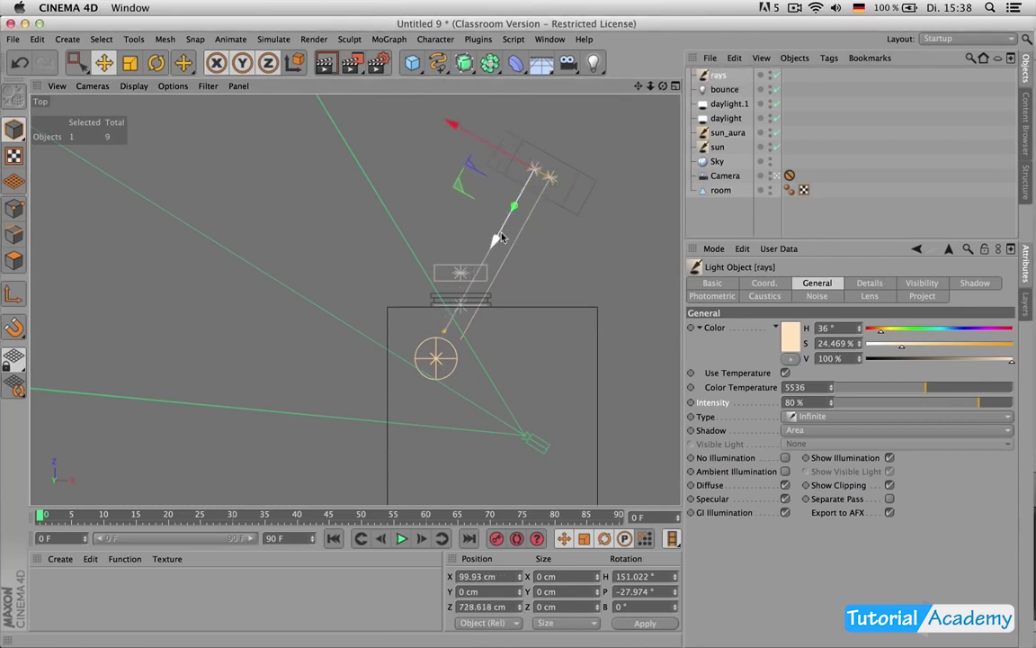
middle_click(497, 240)
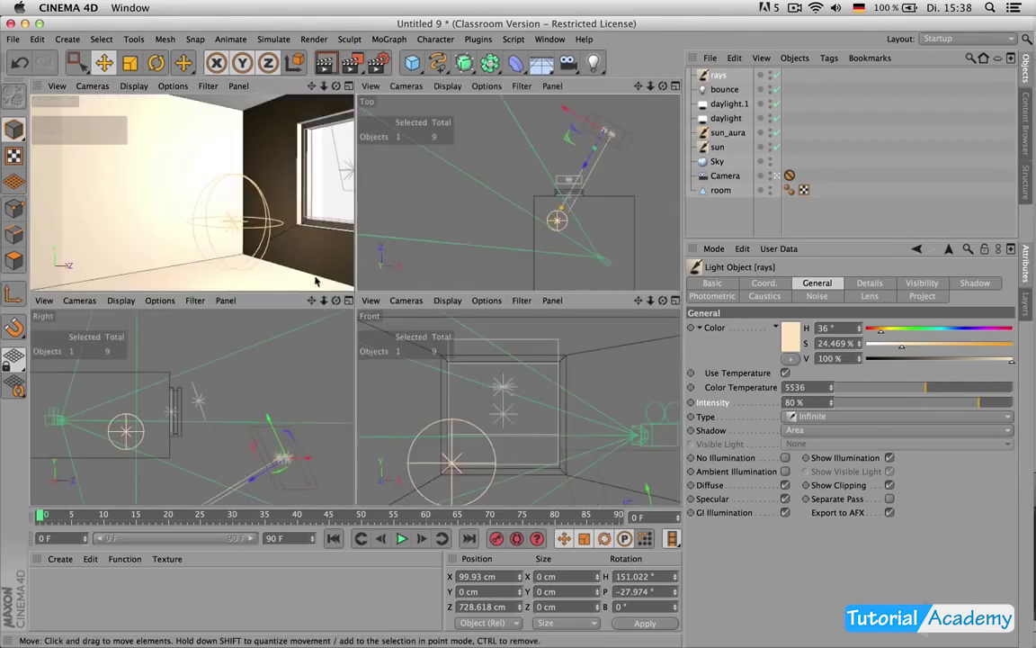
left_click_drag(300, 365, 257, 354)
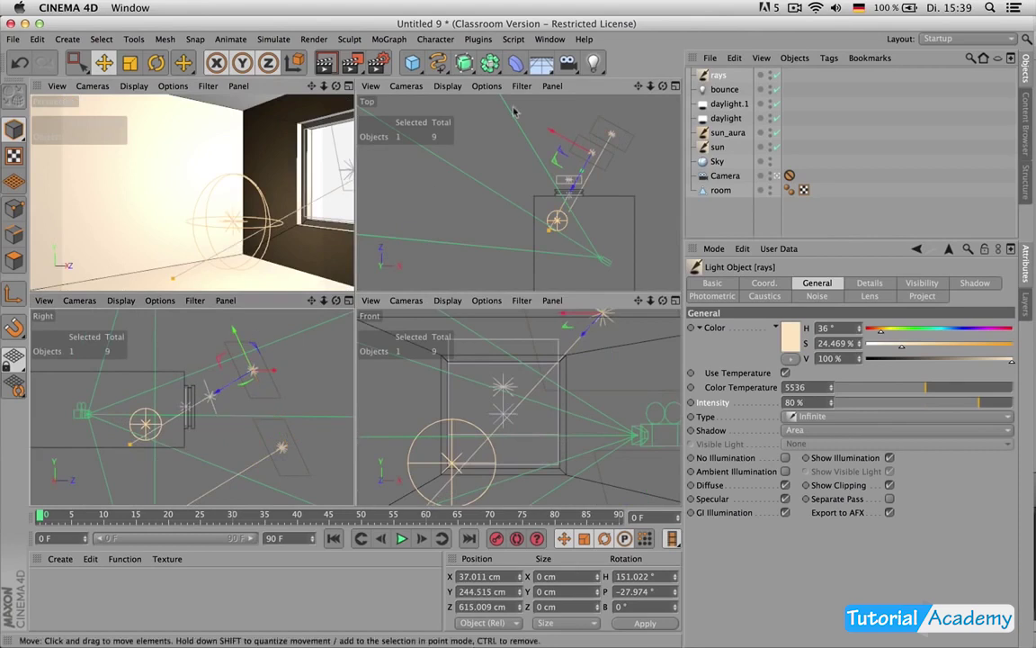
left_click_drag(587, 139, 603, 170)
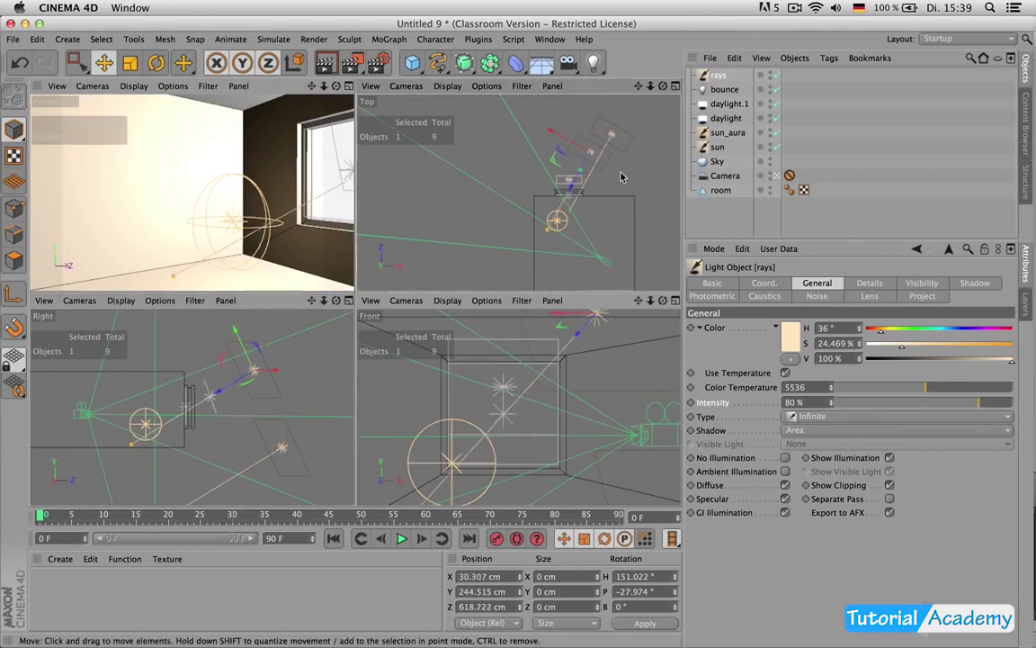
middle_click(619, 174)
left_click_drag(518, 144, 537, 160)
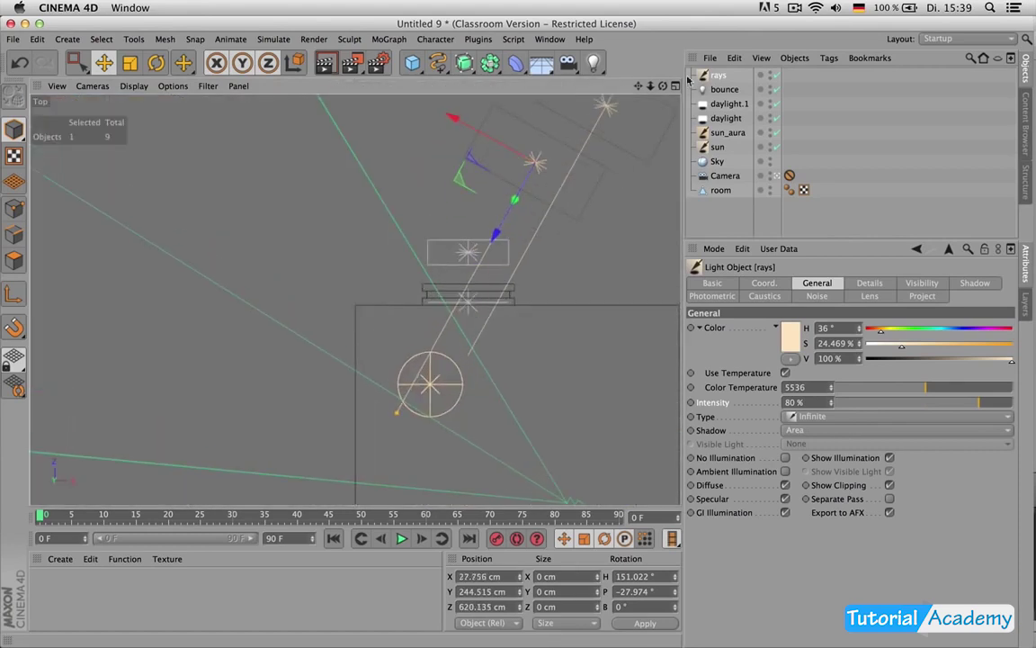
Step: Change the rays light's type to Square Parallel Spot and narrow its beam closer to the window's width
left_click(808, 418)
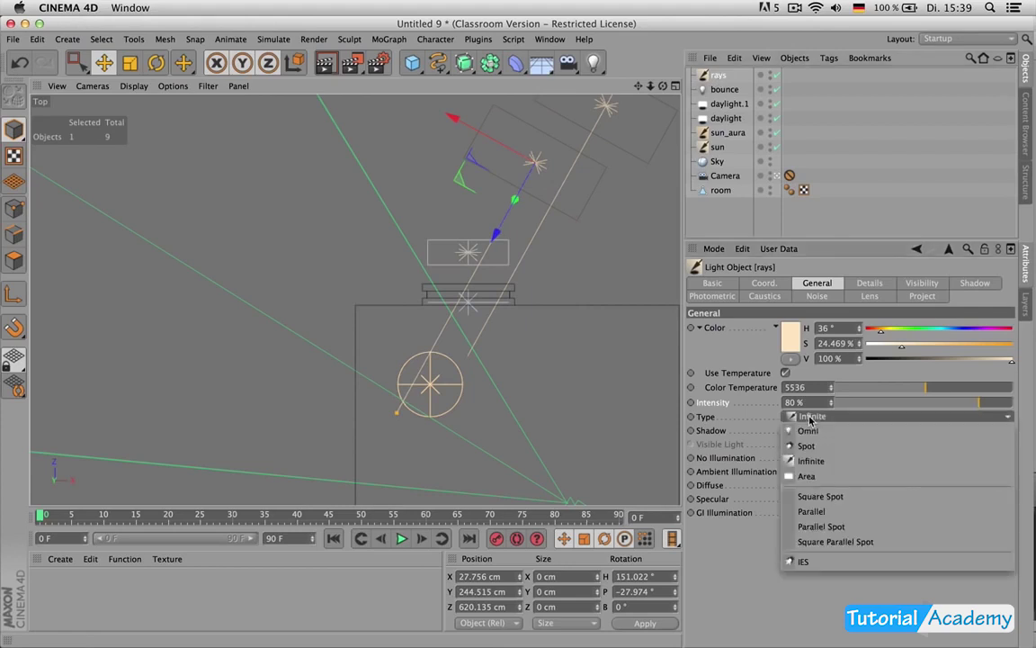
left_click(836, 542)
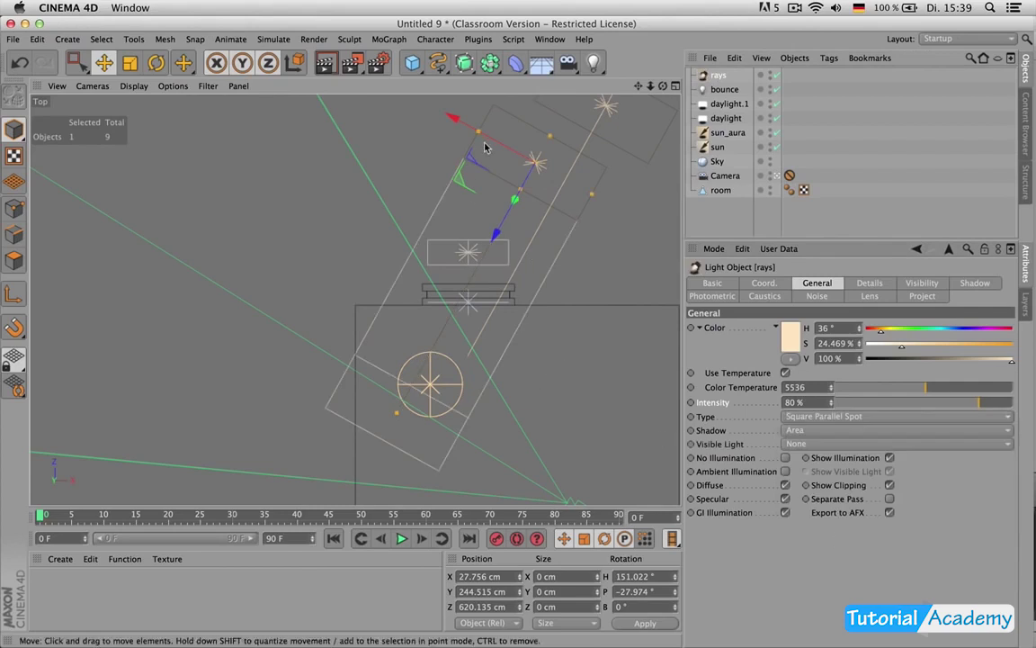
left_click_drag(482, 134, 495, 144)
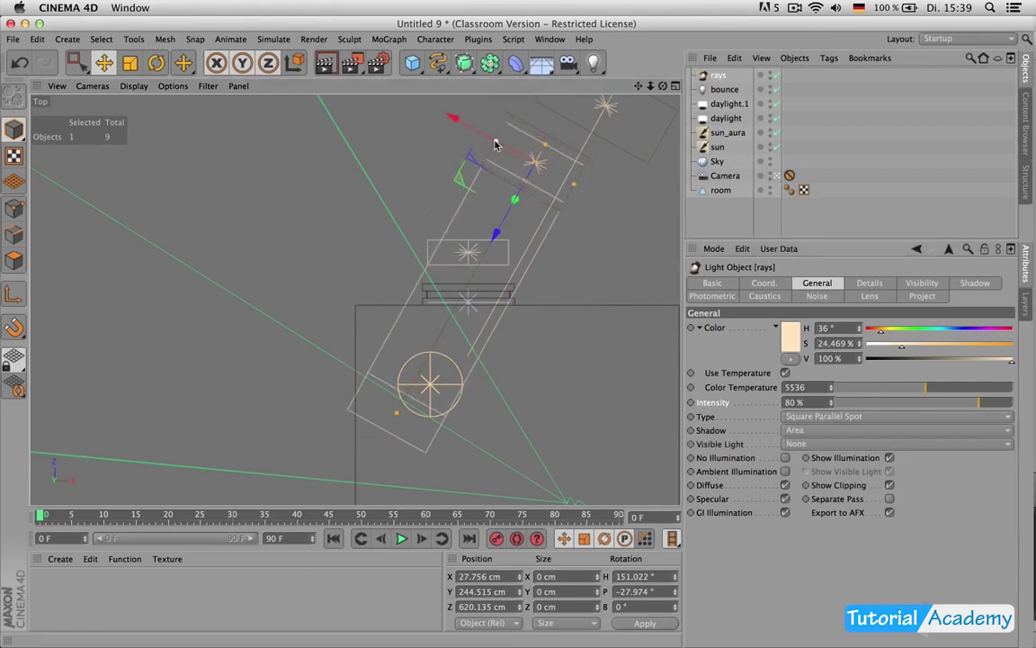
middle_click(555, 246)
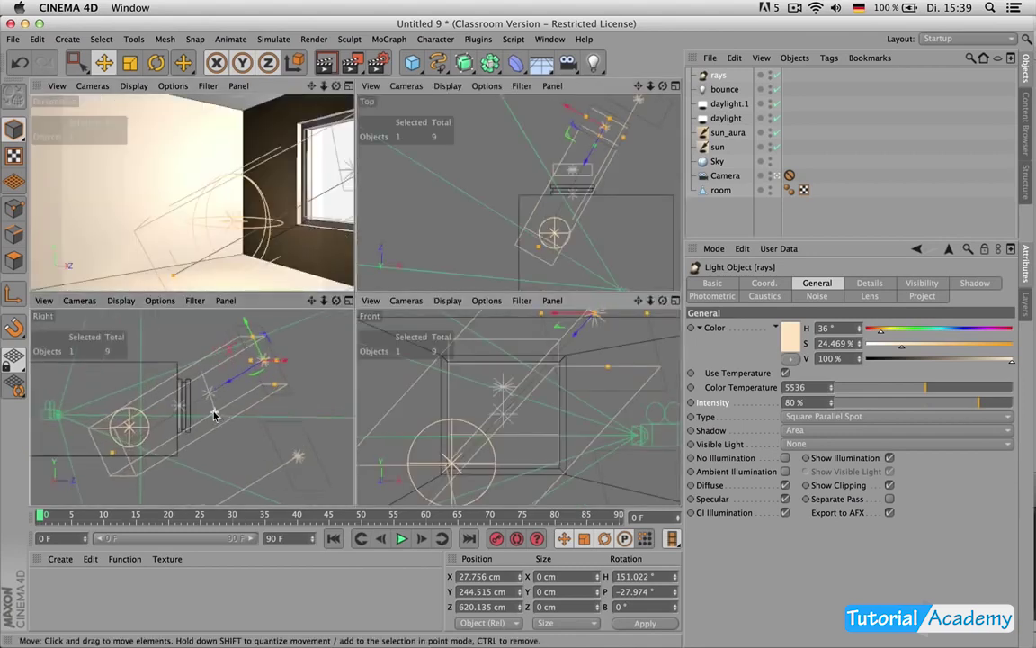
scroll(214, 415, "up", 2)
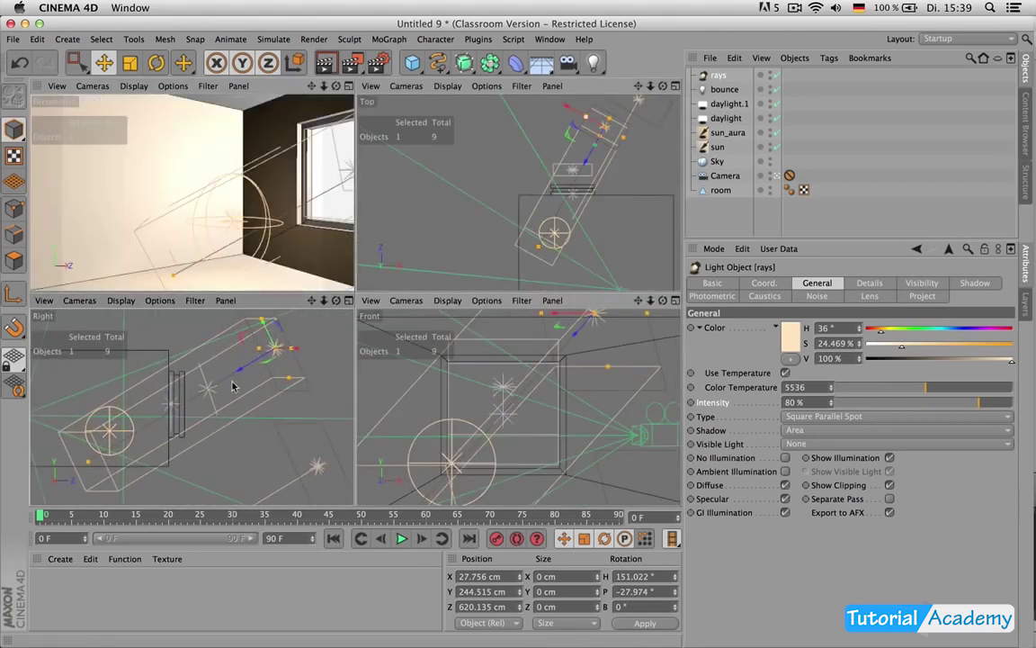
Step: Disable the bounce, daylight, sun_aura and sun lights for a test render of the rays light alone in the perspective view
middle_click(250, 171)
left_click_drag(776, 90, 777, 148)
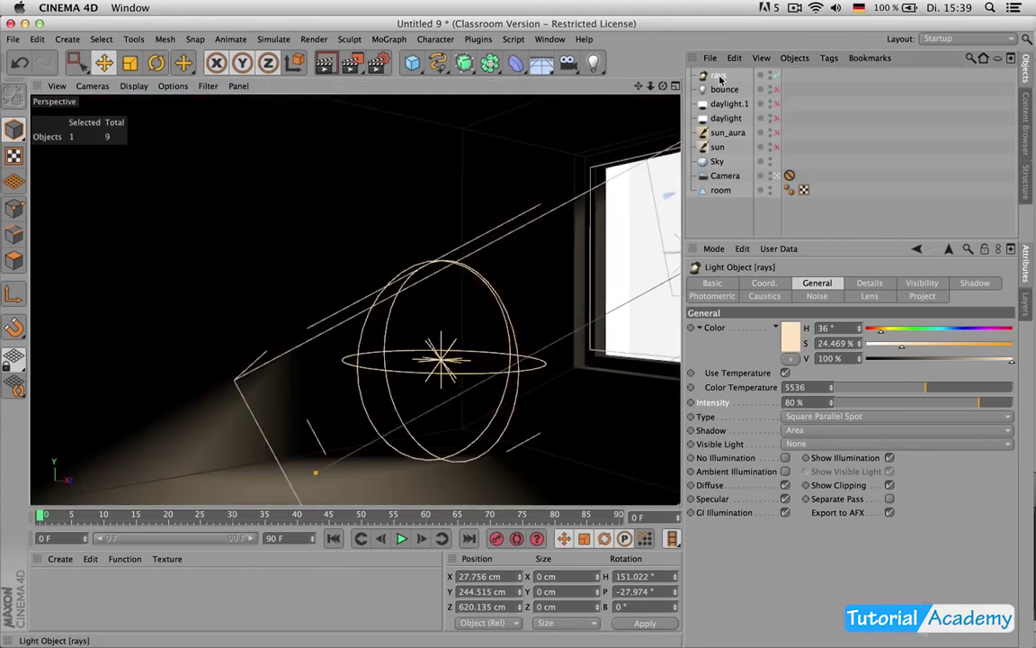
key("ctrl+r")
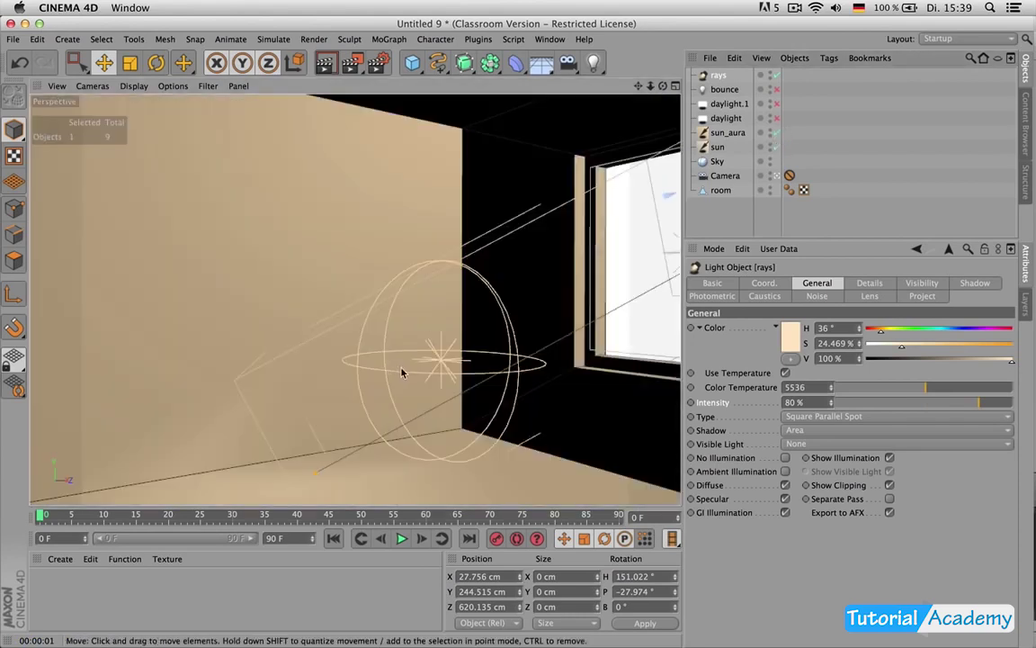
Step: Turn on No Illumination for the rays light, test-render the view, and set its visible light to Volumetric
key("ctrl+r")
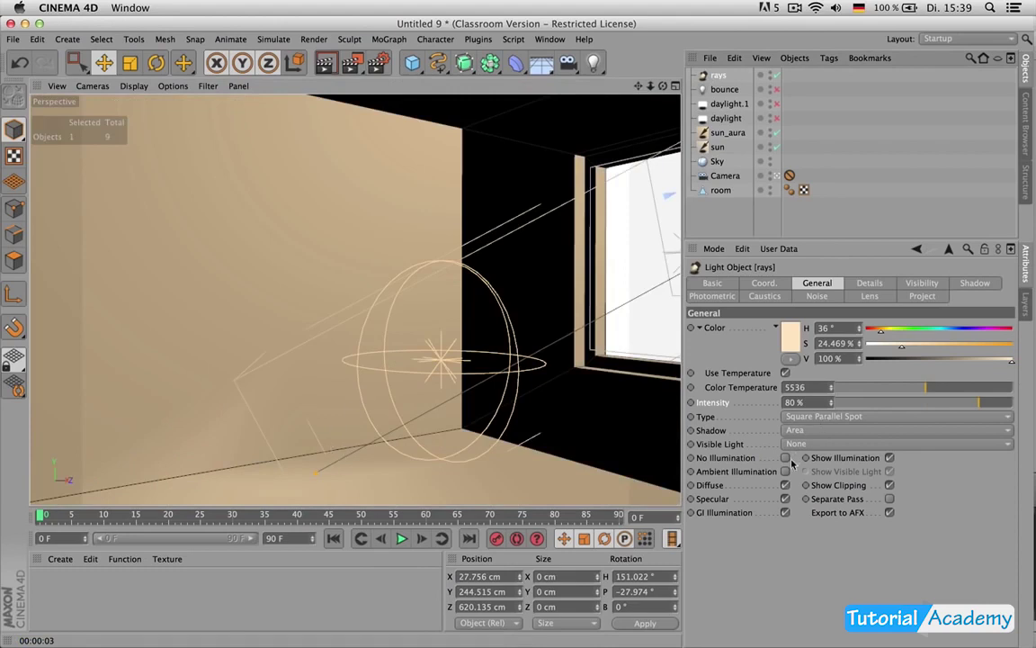
left_click(785, 458)
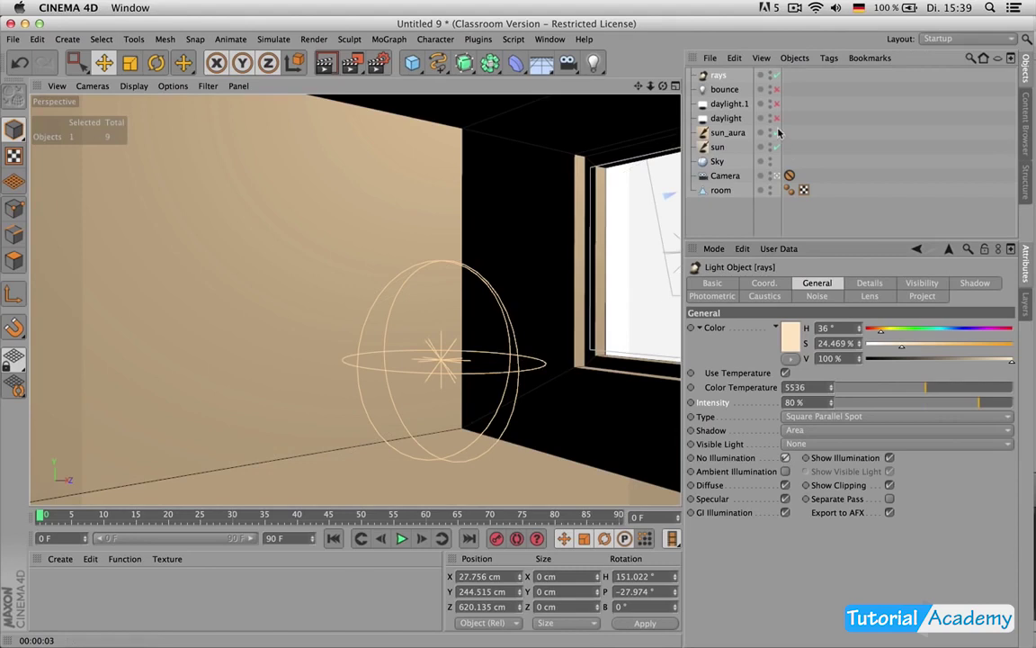
key("ctrl+r")
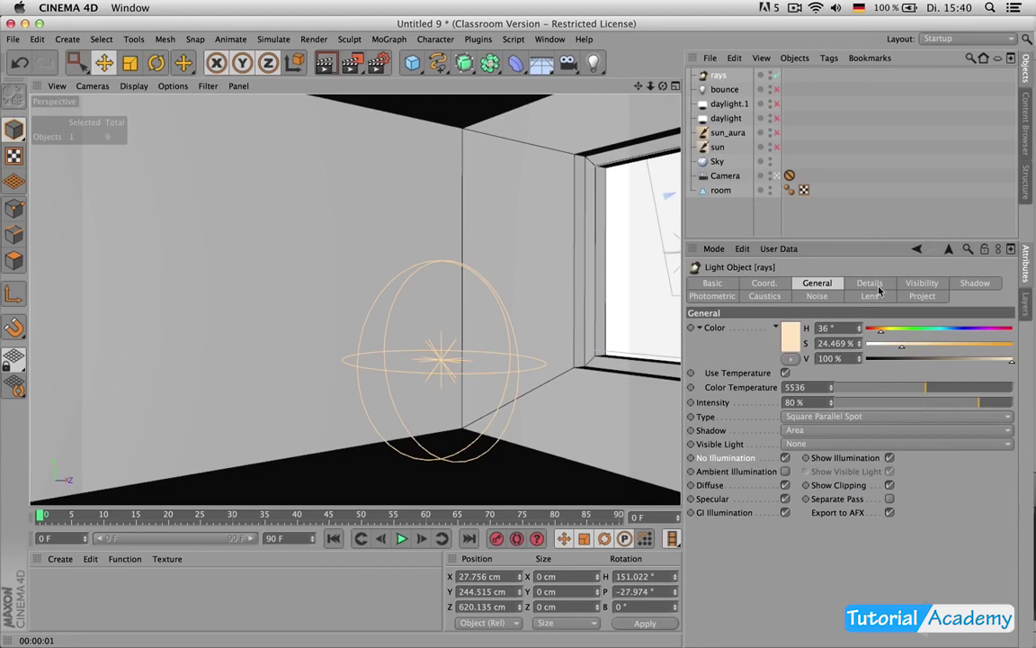
left_click(795, 443)
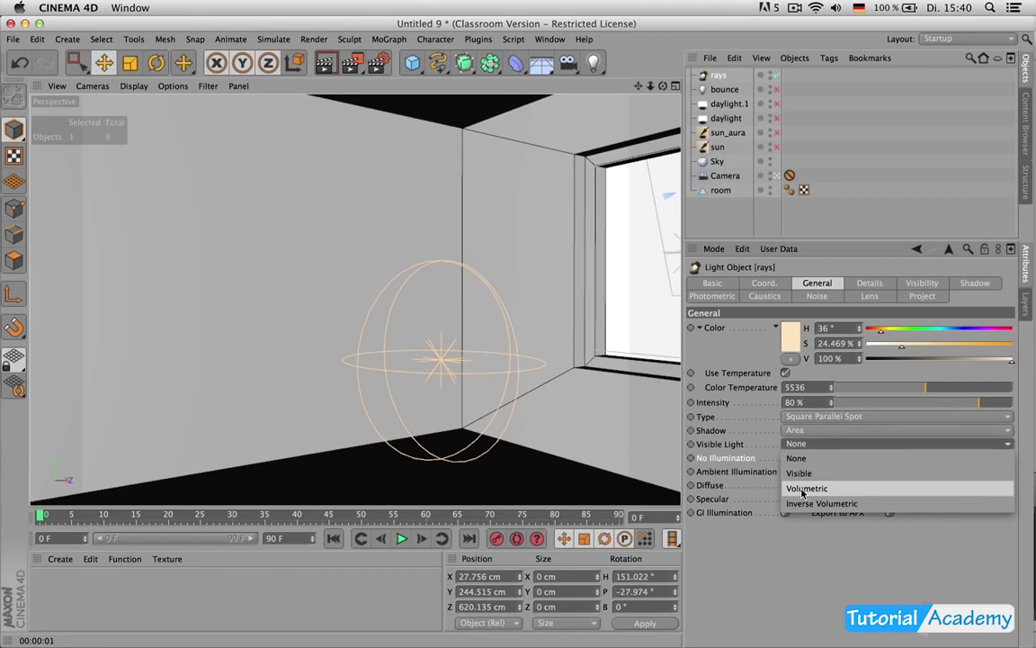
left_click(803, 490)
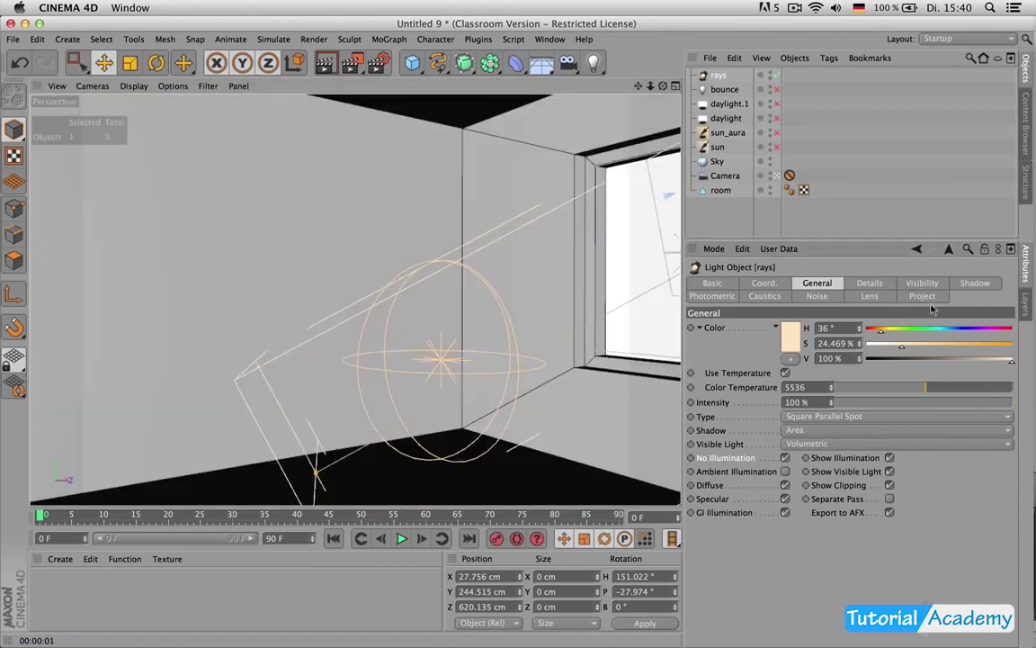
Step: Set the rays light's visible outer distance to 604 cm and brightness to 554%, checking the brightness with test renders
left_click(922, 283)
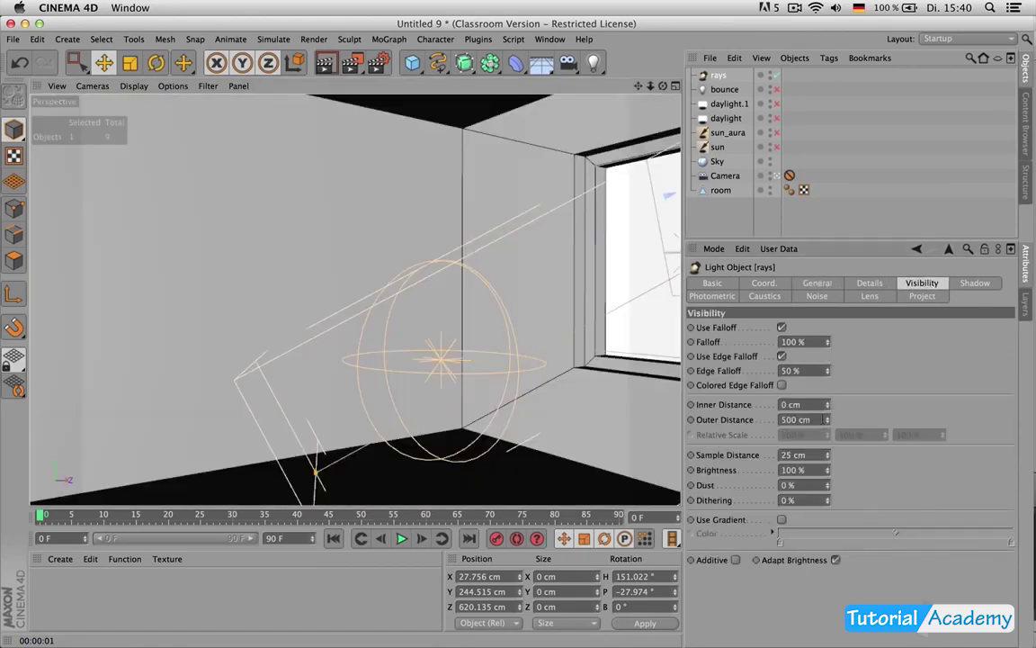
left_click_drag(829, 423, 829, 387)
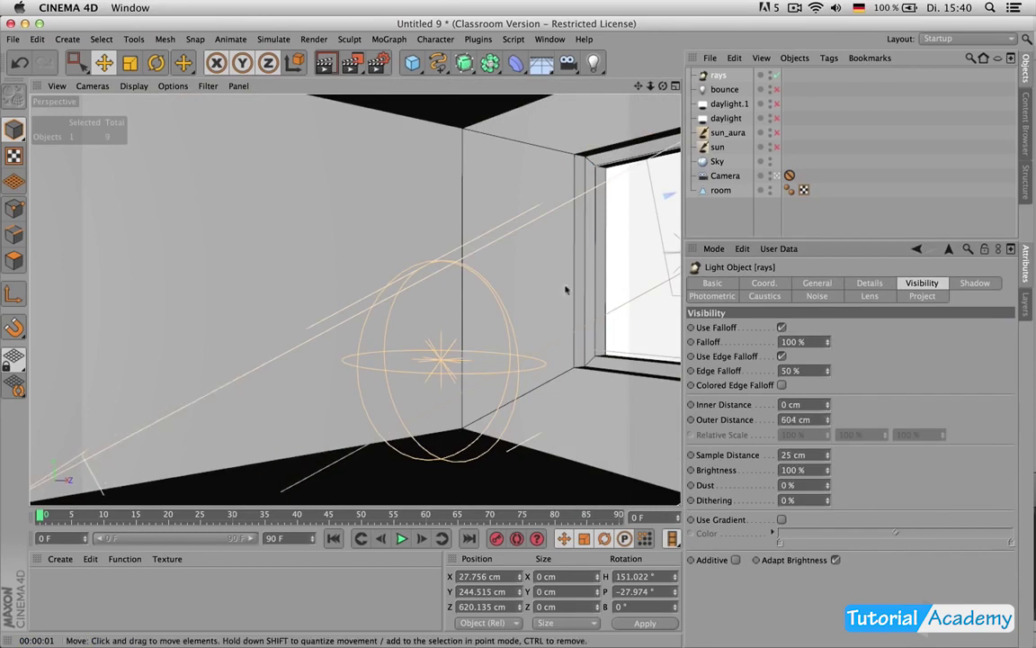
left_click_drag(828, 474, 863, 474)
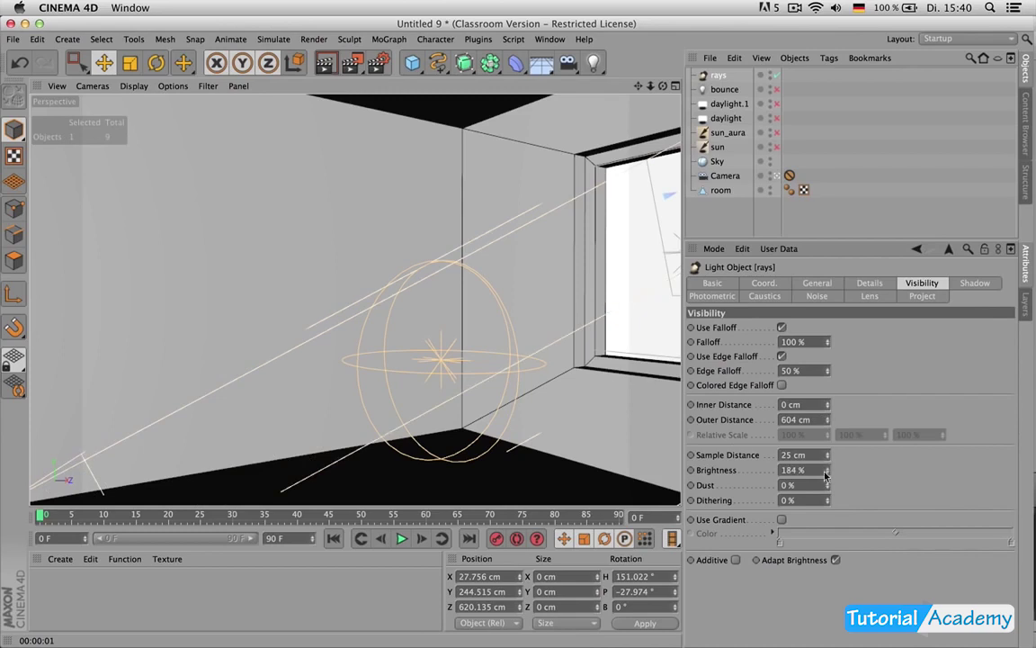
key("super+r")
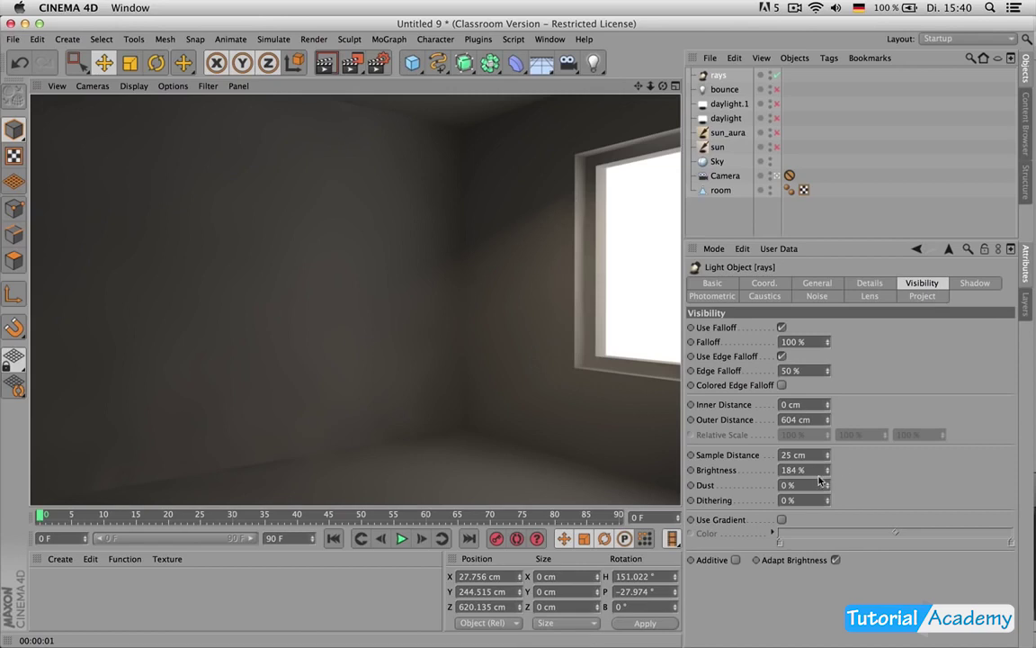
mouse_move(826, 473)
left_mouse_down()
mouse_move(827, 455)
mouse_move(828, 463)
left_mouse_up()
key("ctrl+r")
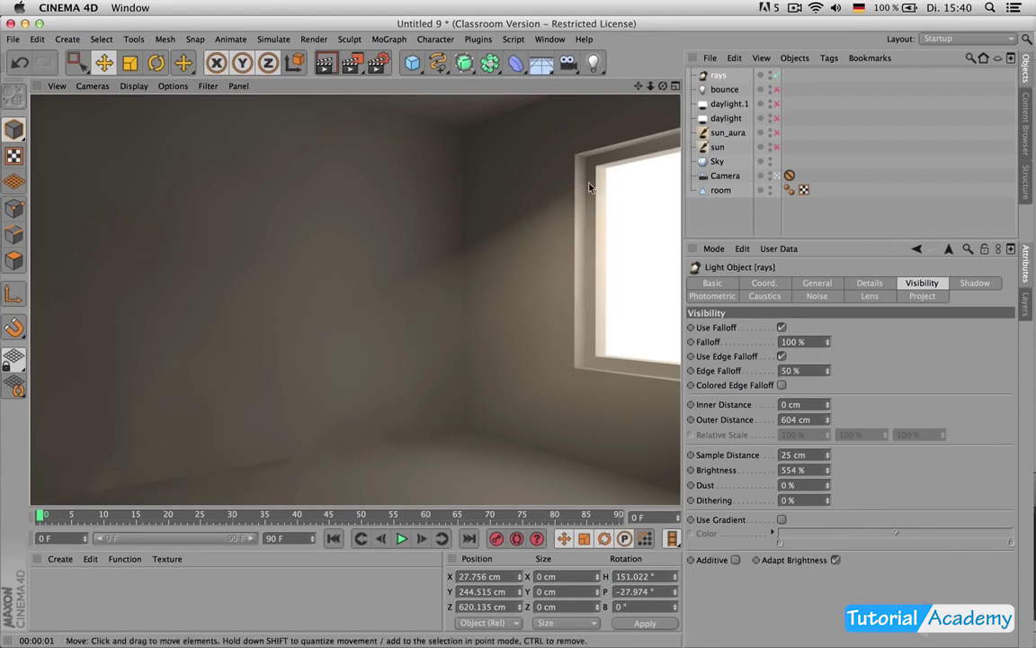
Step: Re-enable the sun_aura and sun lights, followed by the bounce and both daylight lights, test-rendering after each group
left_click(777, 133)
left_click(778, 147)
key("super+r")
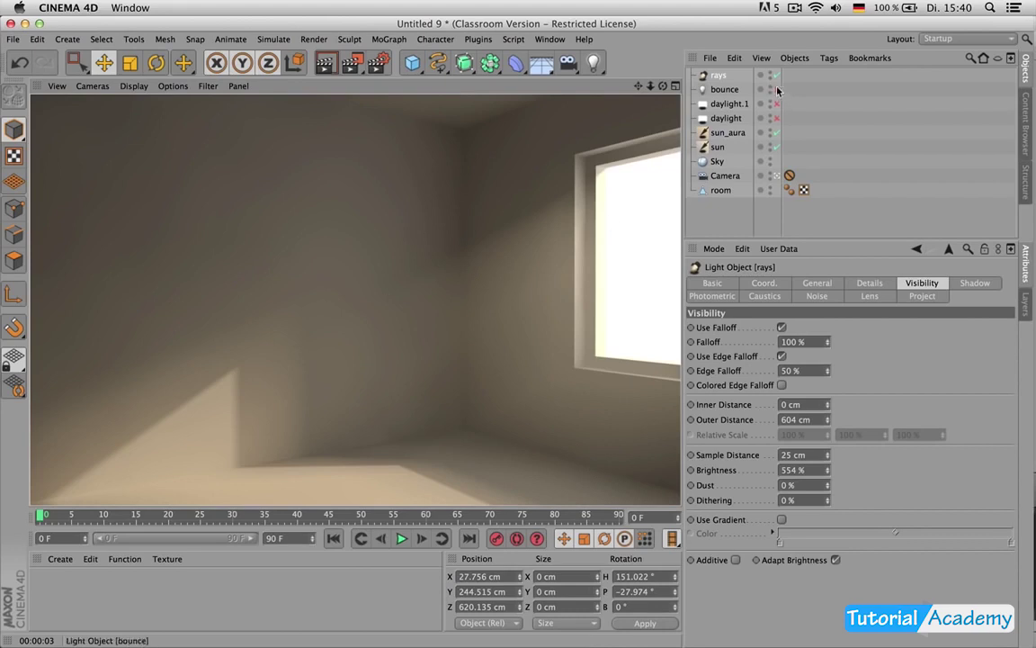
left_click_drag(777, 90, 776, 108)
key("ctrl+r")
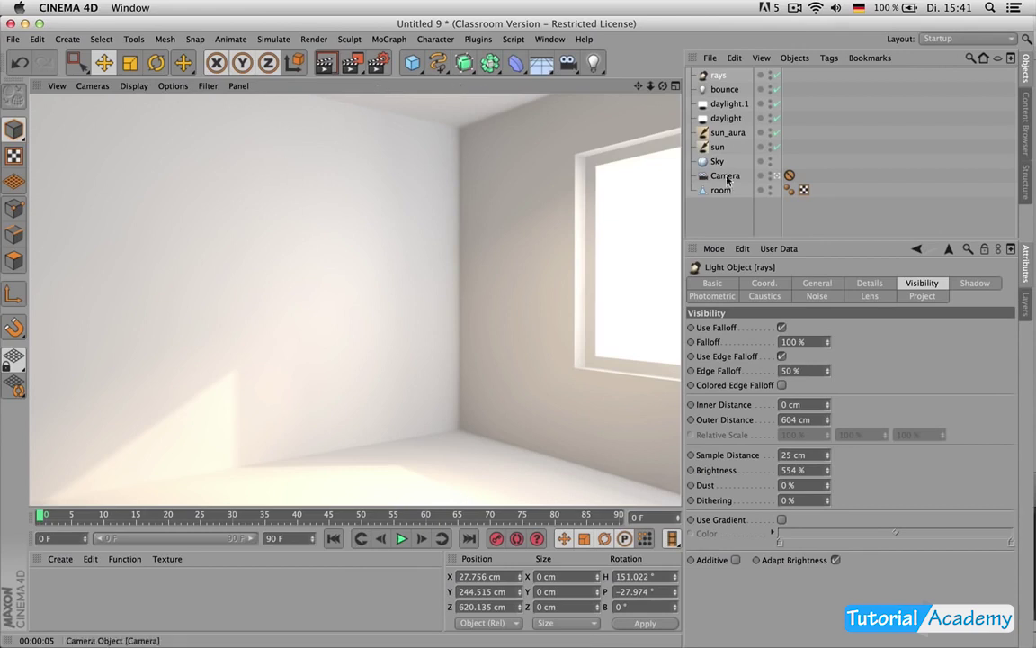
Step: Remove the camera's protection tag and set its focal length to Wide Angle (25 mm)
left_click(777, 175)
left_click(790, 175)
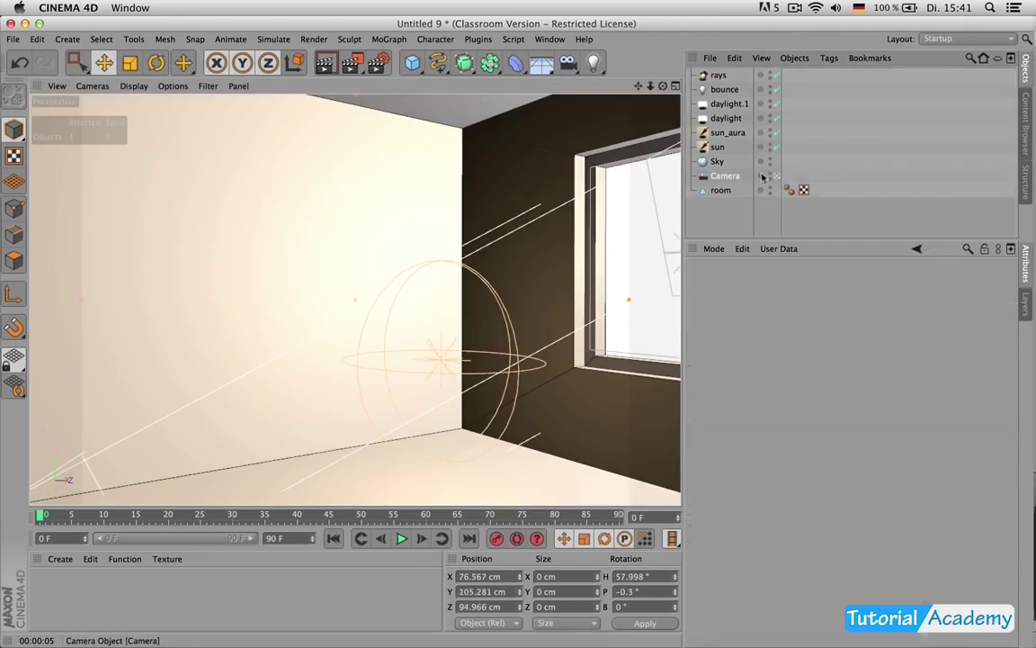
key("Delete")
left_click(913, 345)
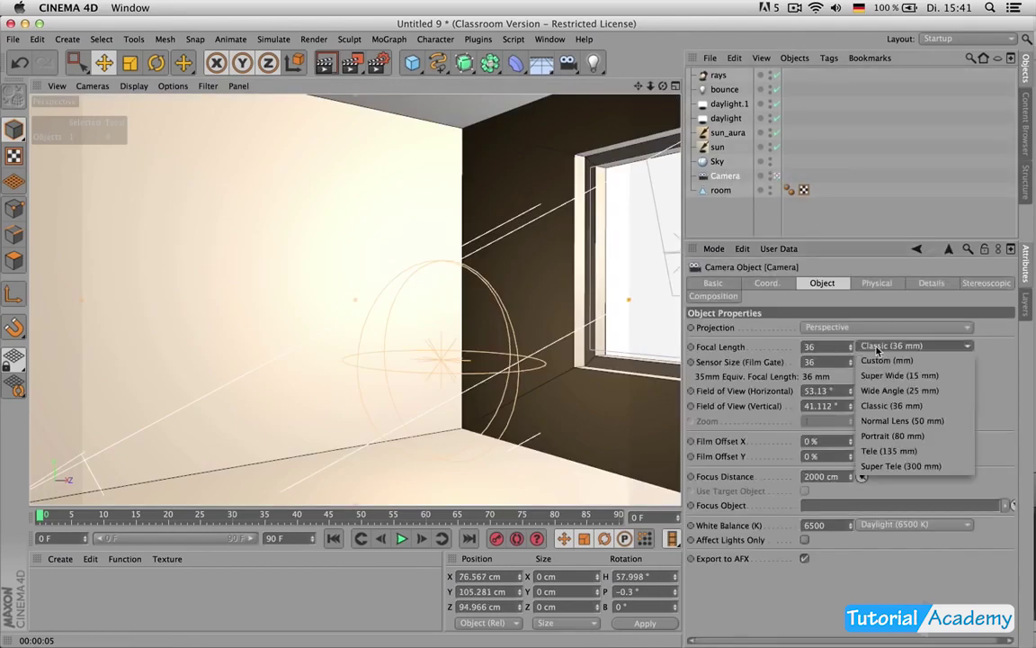
left_click(913, 388)
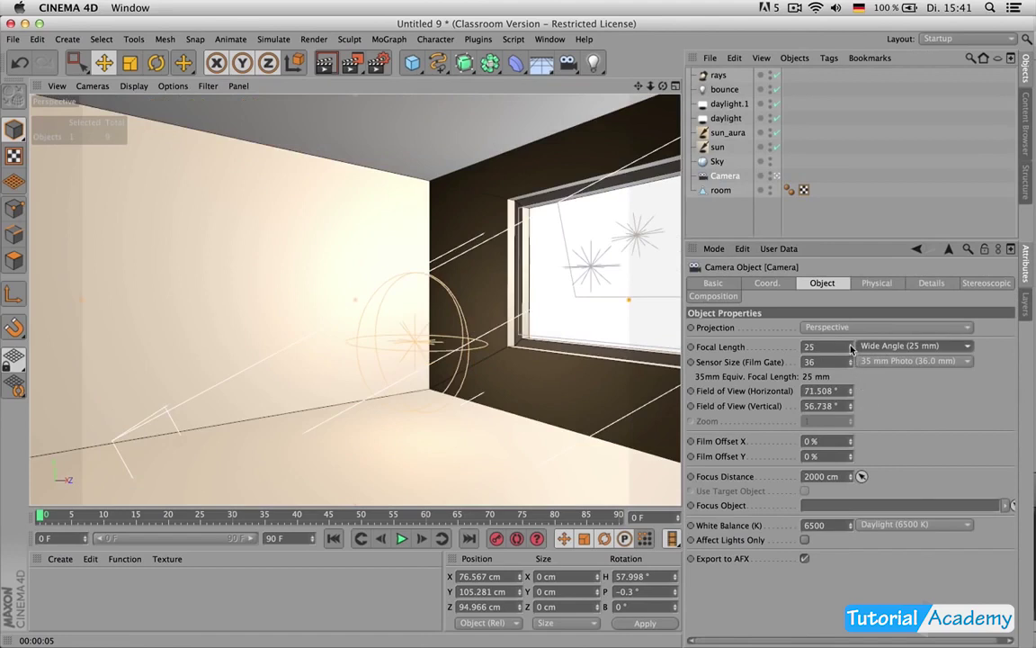
left_click(733, 212)
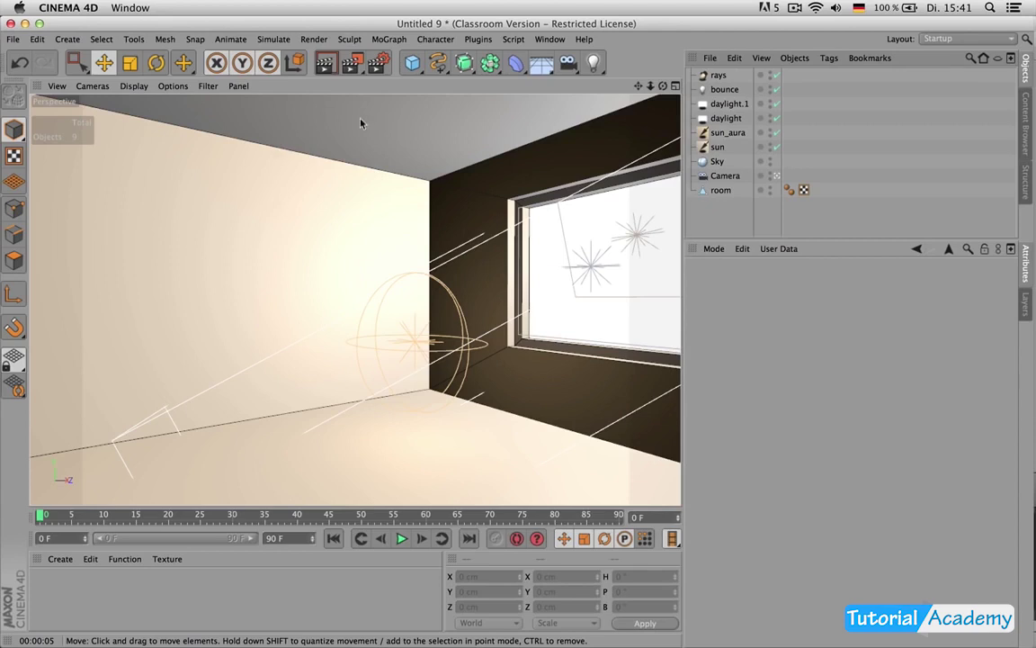
Step: Add a spot light outside the window at about X -34 cm, Z 505 cm in the top view, turning its heading to about 151° into the room
left_click(592, 65)
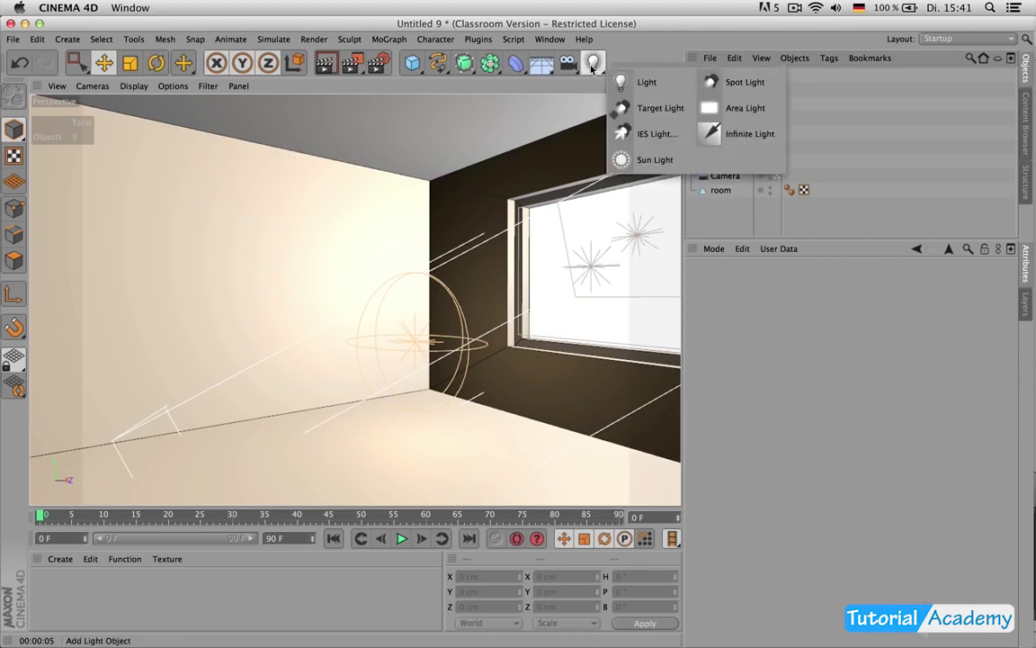
left_click(744, 82)
middle_click(435, 214)
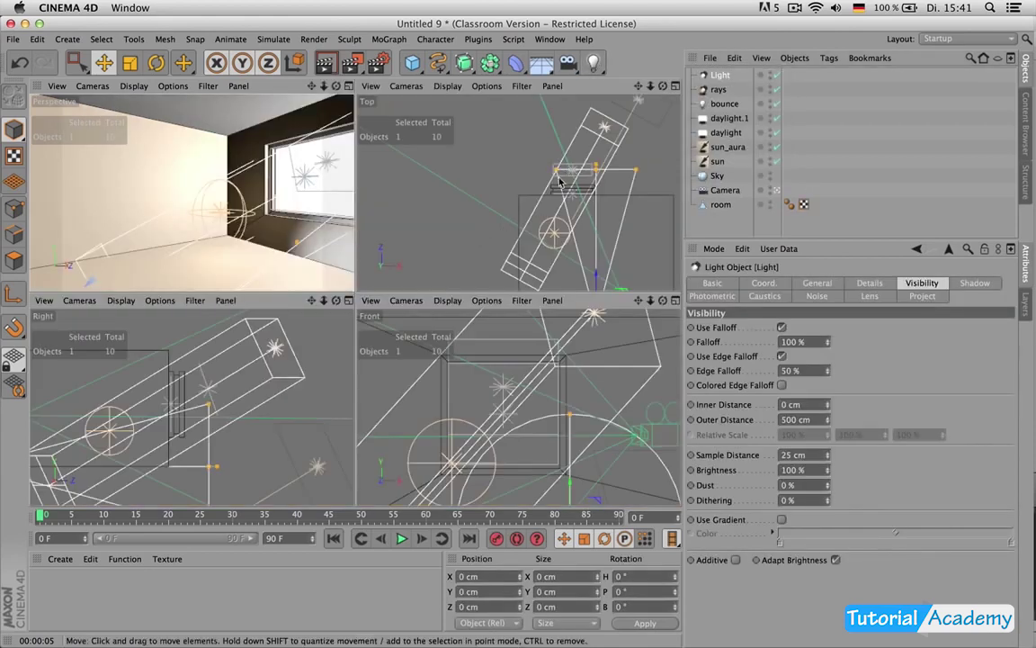
middle_click(559, 181)
scroll(534, 308, "down", 3)
left_click_drag(562, 367, 563, 182)
key("r")
left_click_drag(579, 335, 487, 377)
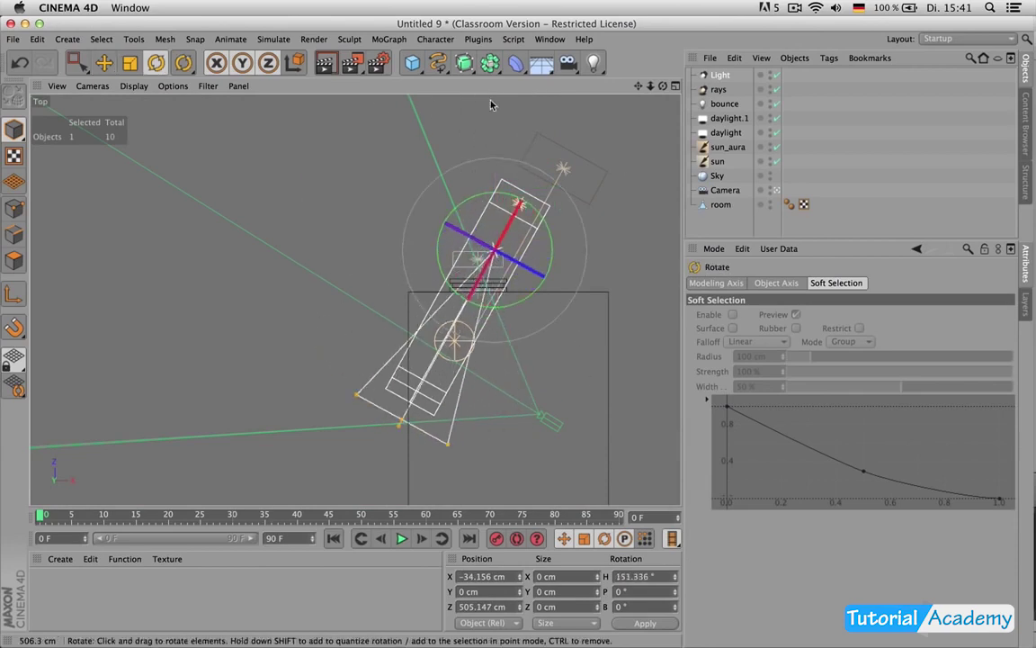
Step: In the right view, tilt the spot light upward to a pitch of about 38° and place it at about Y 4 cm, Z 529 cm
middle_click(469, 155)
middle_click(277, 376)
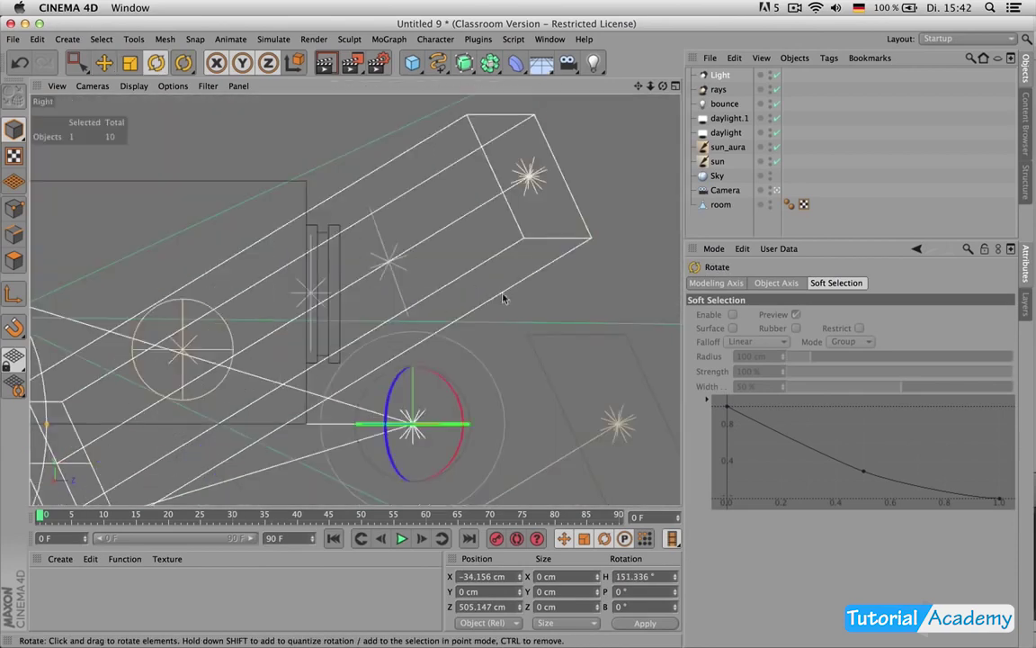
left_click_drag(538, 282, 566, 372)
key("e")
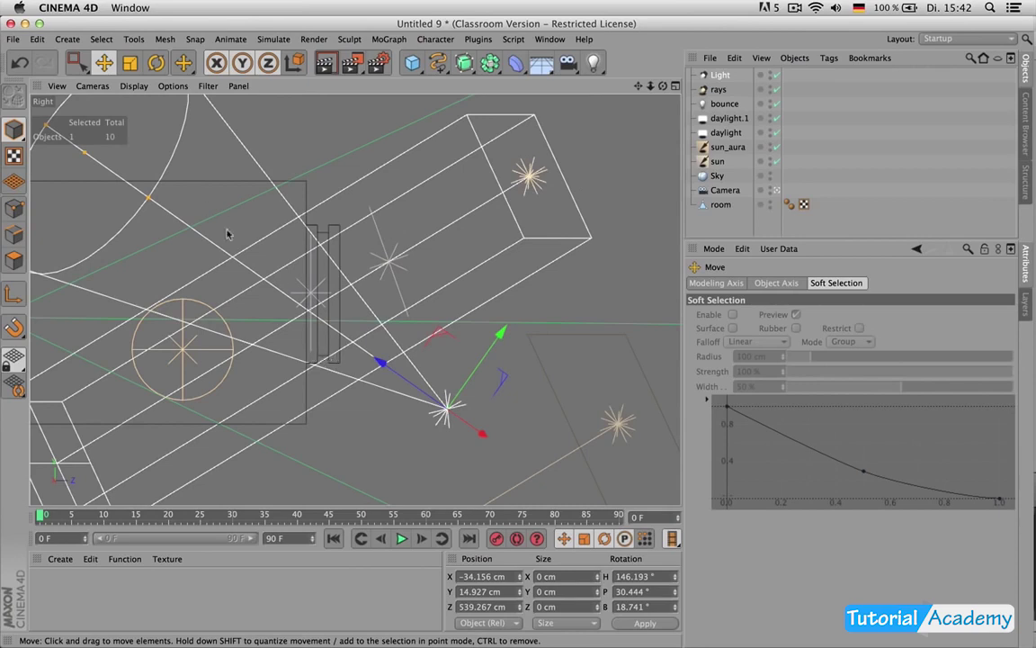
key("r")
left_click_drag(534, 255, 506, 302)
key("e")
key("r")
key("e")
left_click(765, 226)
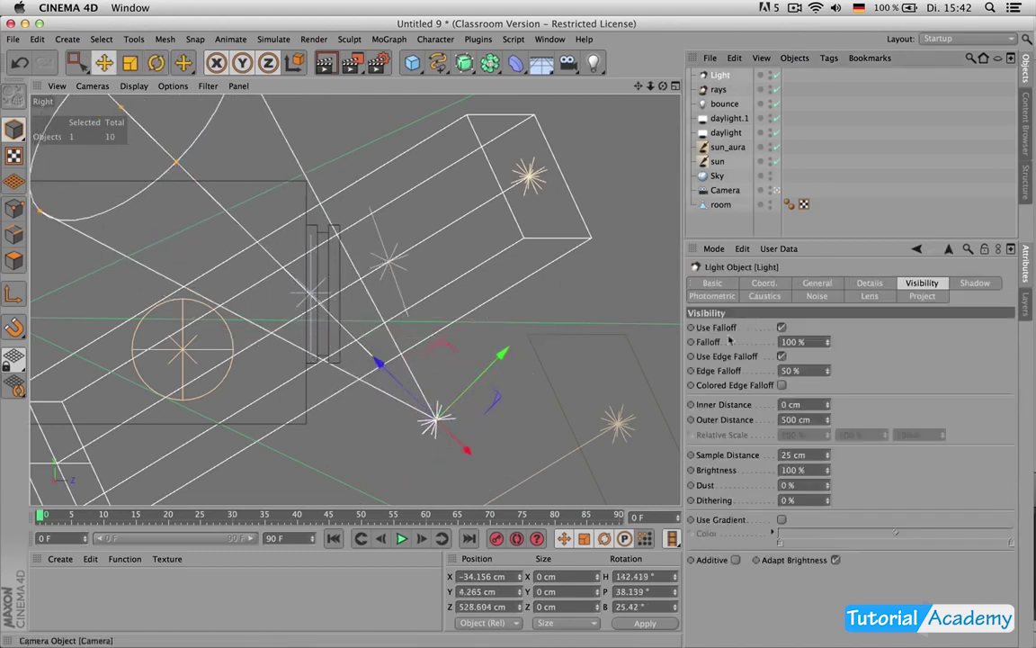
left_click(869, 282)
left_click(816, 283)
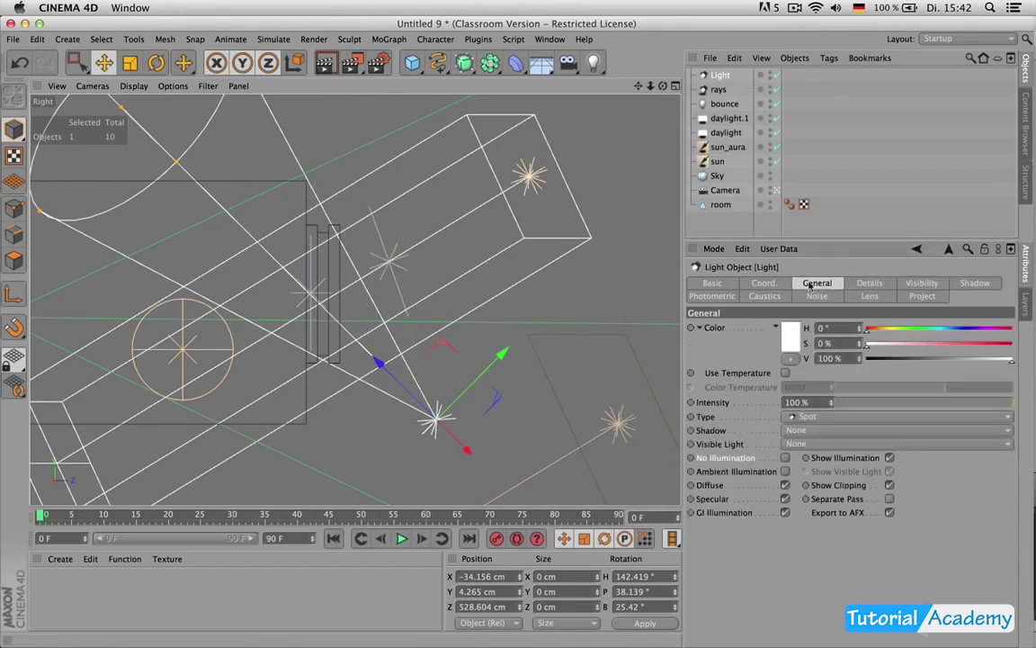
Step: Disable all other lights, rename the new spot light as "causitcs", and test-render it alone in the perspective view
middle_click(439, 288)
middle_click(270, 231)
left_click_drag(776, 89, 776, 161)
double_click(720, 75)
type("F")
key("Return")
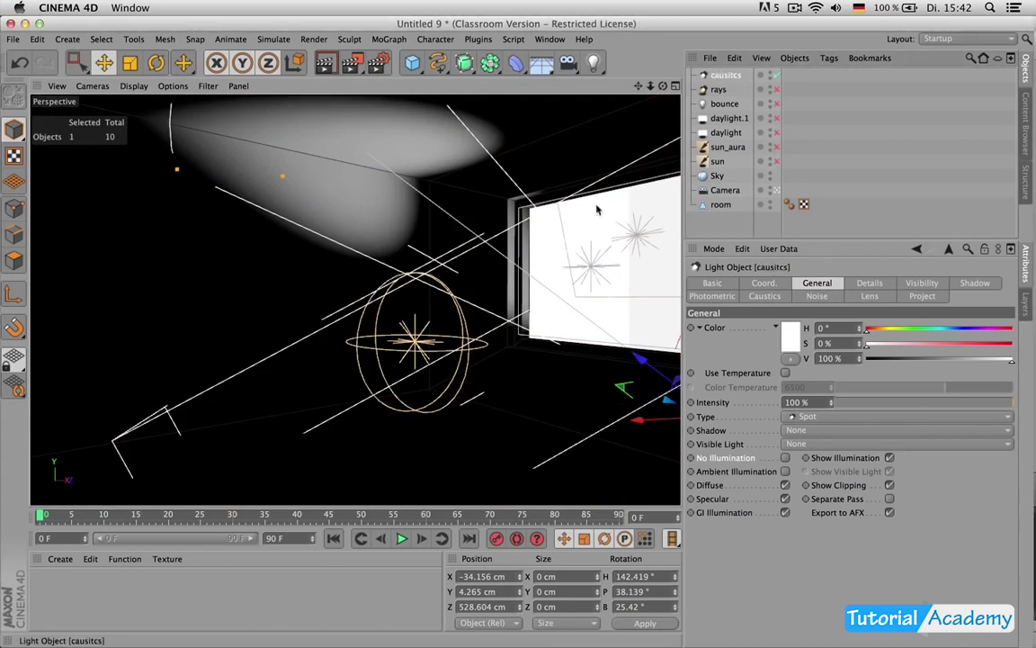
key("ctrl+r")
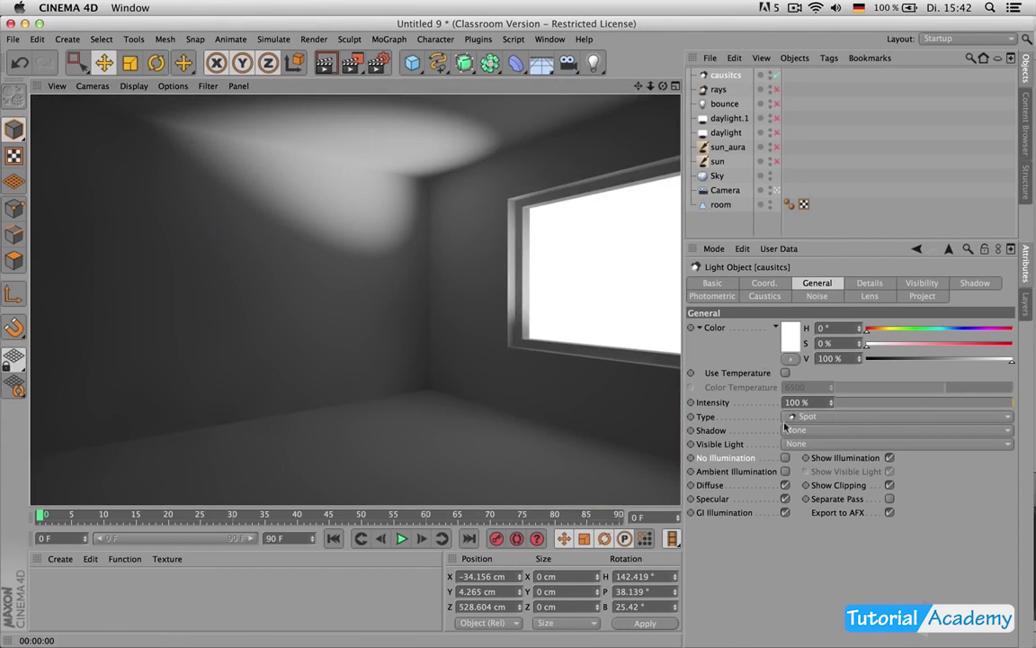
Step: Set the causitcs light's shadow to Shadow Maps (Soft) and test-render the view
left_click(809, 429)
left_click(809, 445)
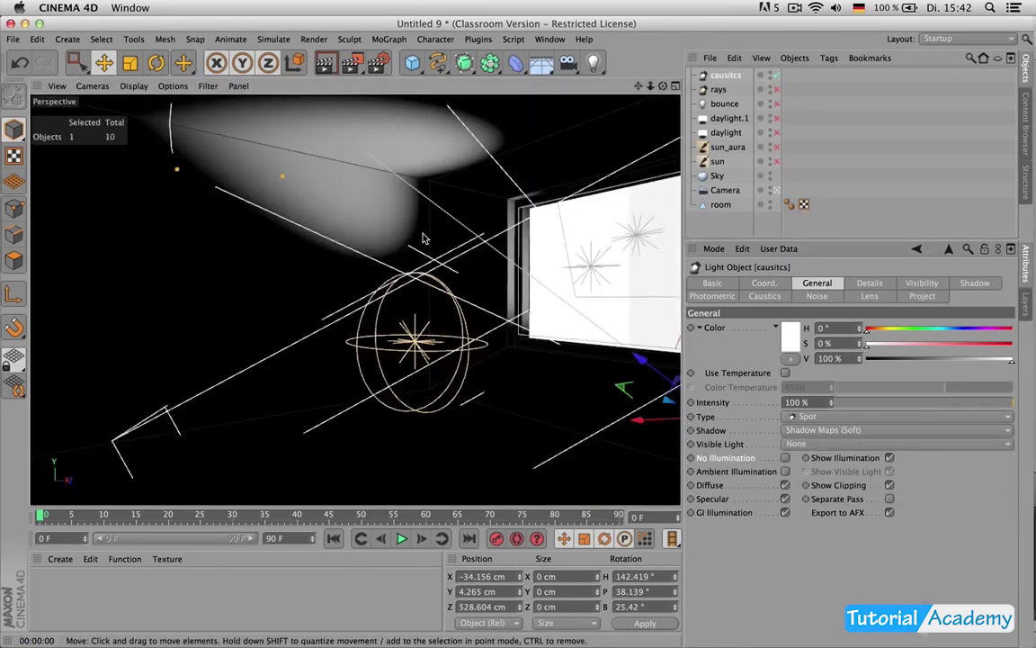
key("ctrl+r")
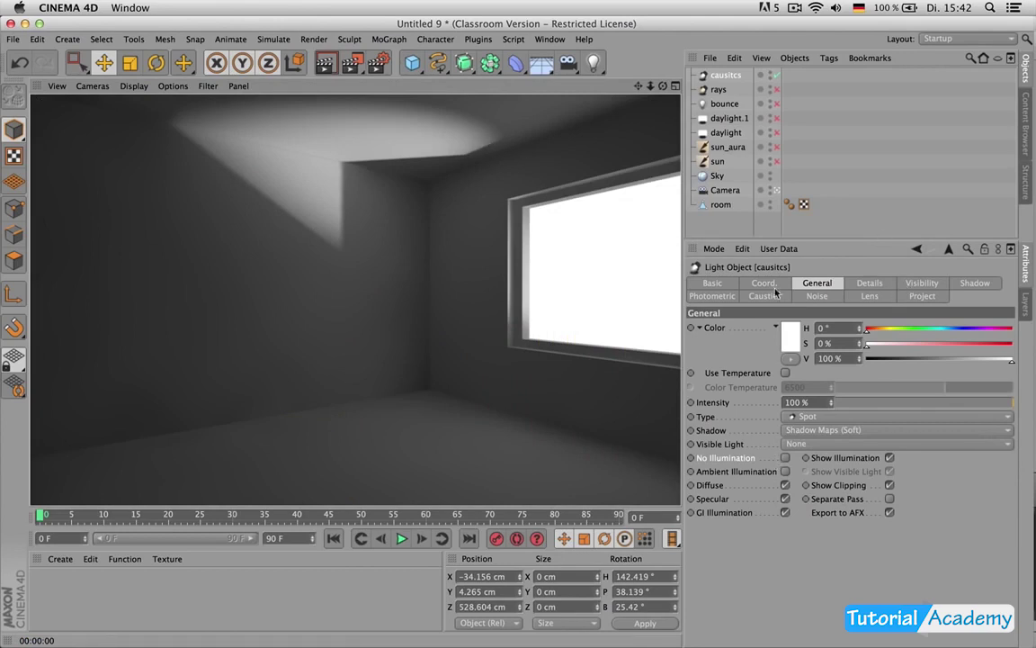
Step: Apply Illumination noise to the causitcs light and test-render the view
left_click(819, 293)
left_click(798, 327)
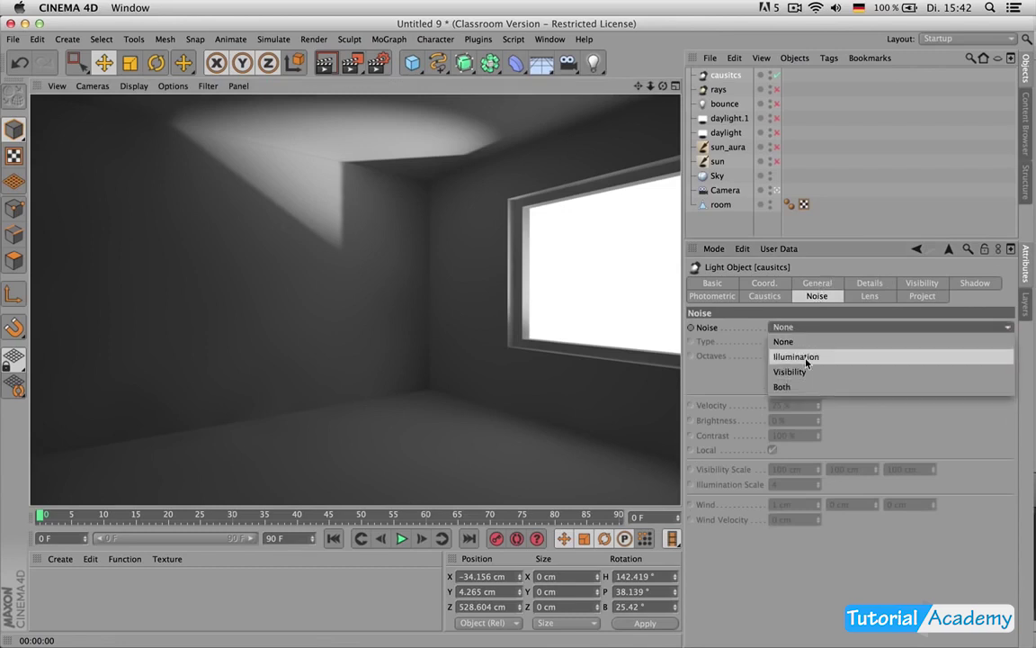
left_click(799, 356)
key("ctrl+r")
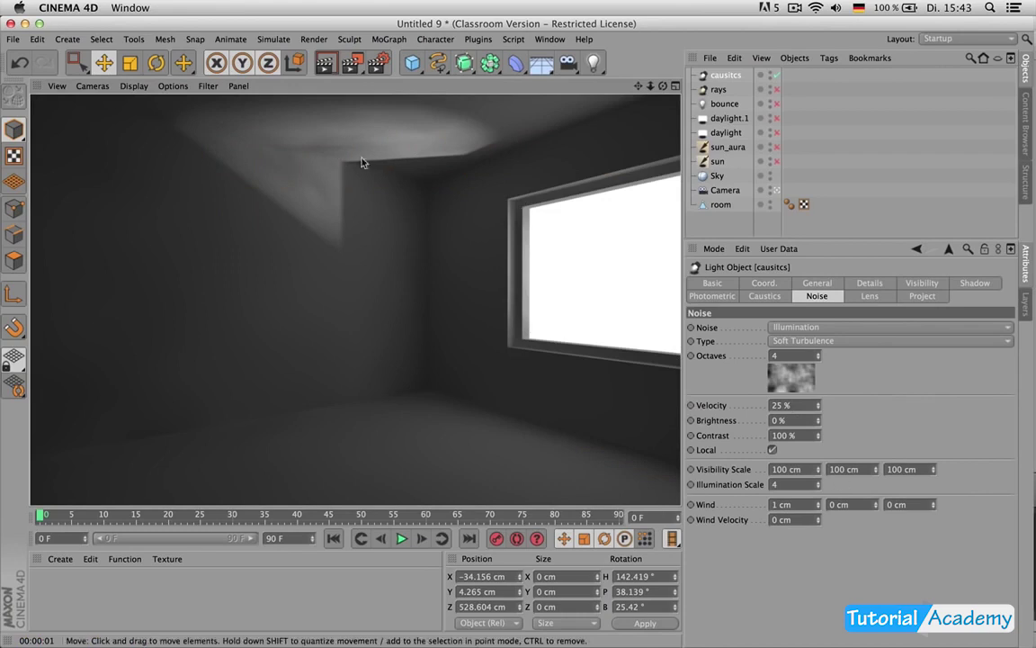
Step: Try noise contrast values of 50% and 120% on the causitcs light and restore 100%
left_click(798, 386)
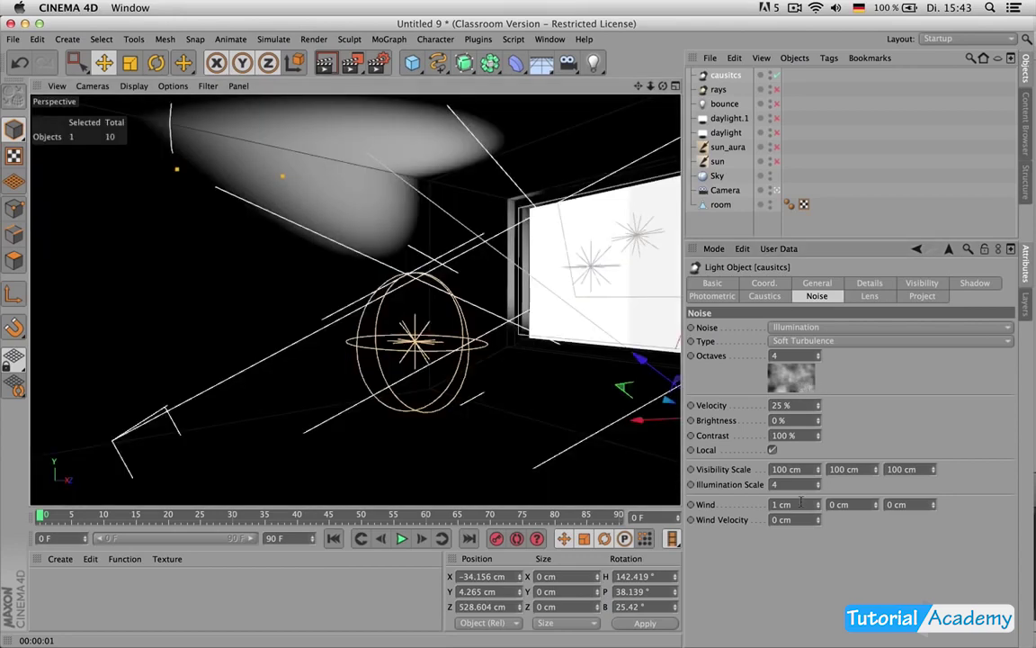
type("50")
key("Return")
type("12")
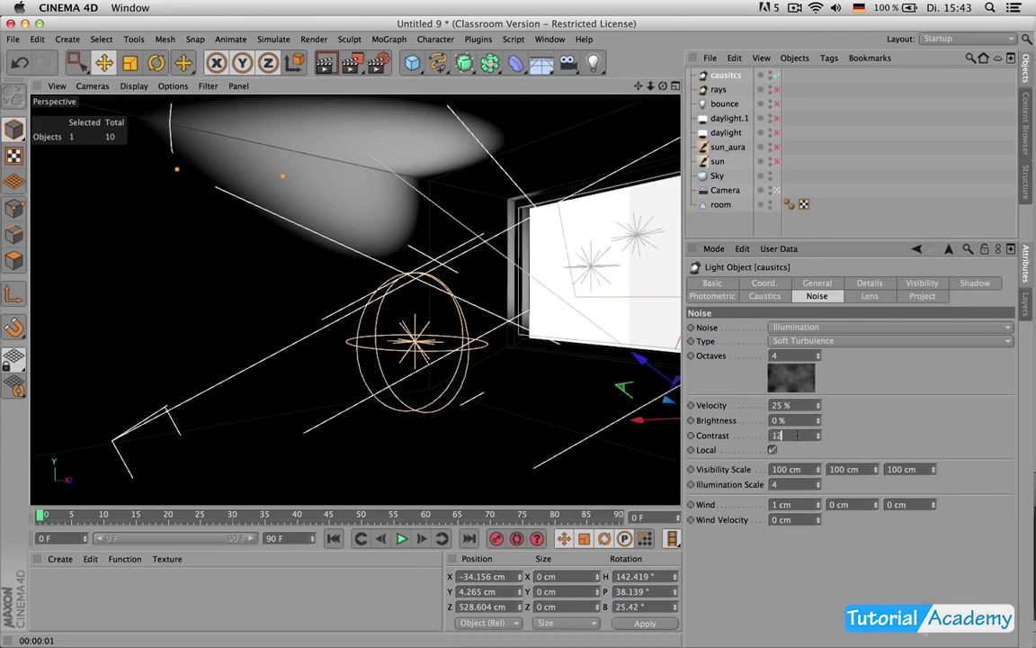
type("0")
key("Return")
type("100")
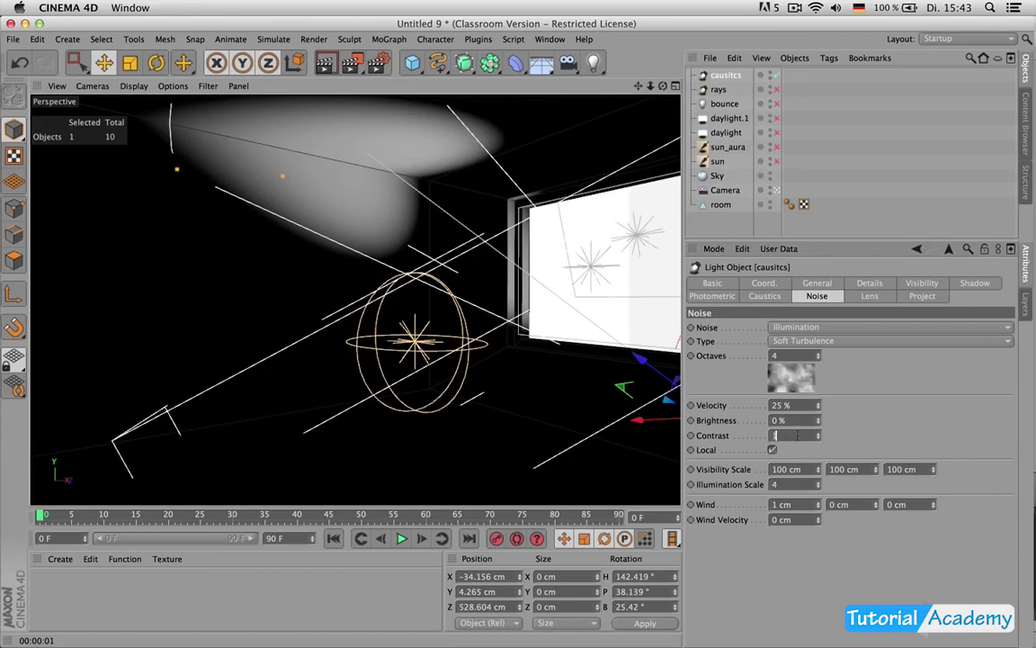
key("Return")
Step: Set the causitcs light's noise brightness to 22% and test-render the view
left_click_drag(818, 421, 818, 401)
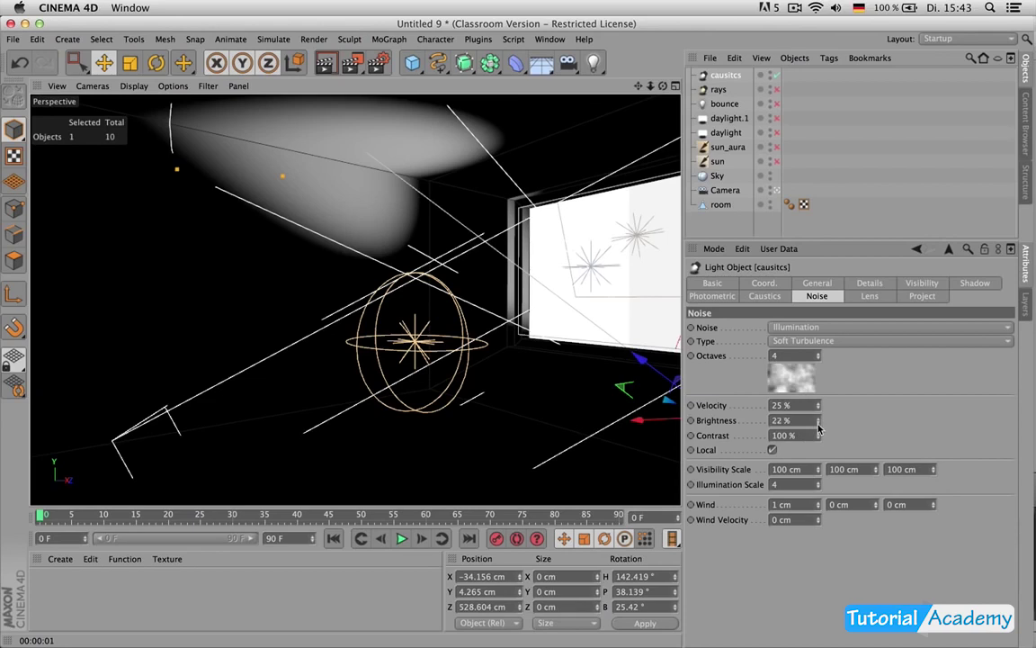
key("ctrl+r")
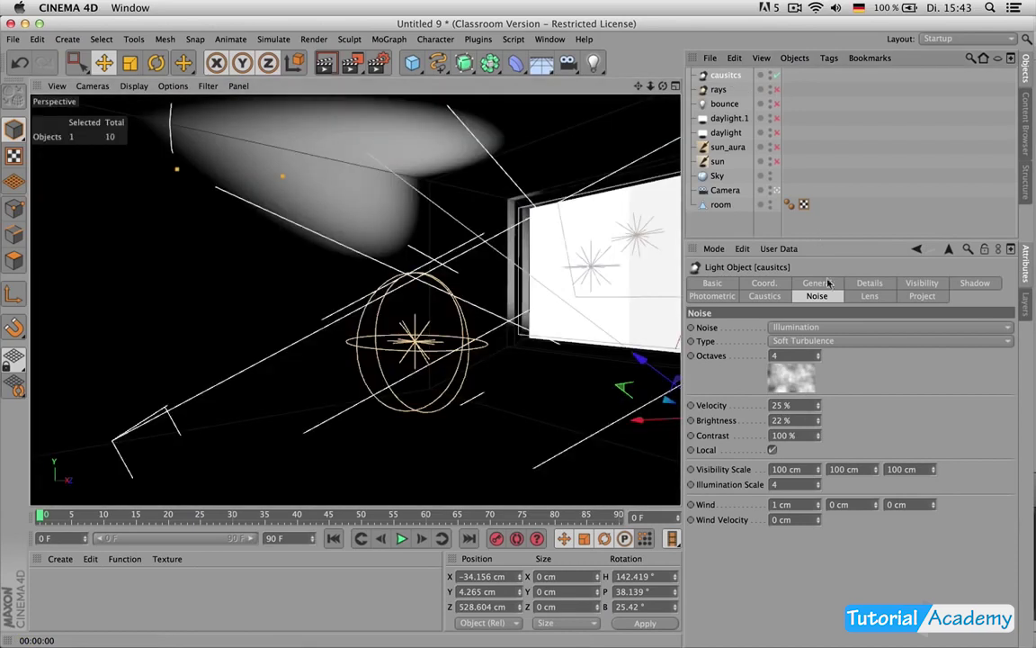
left_click(816, 283)
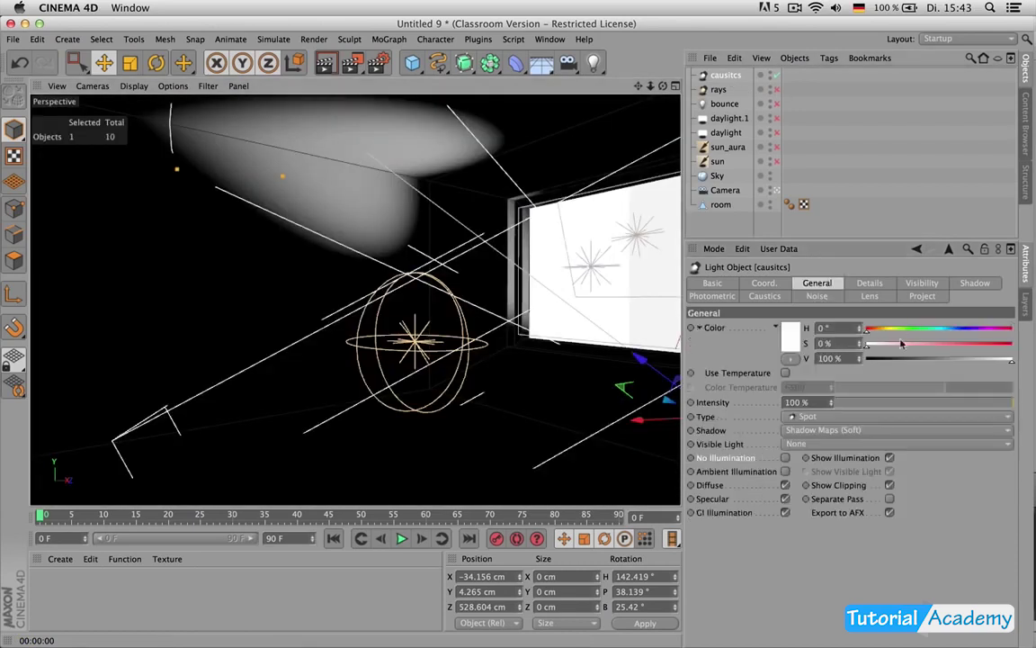
Step: Enable Use Temperature on the causitcs light with a color temperature of 5608 and test-render the view
left_click(786, 373)
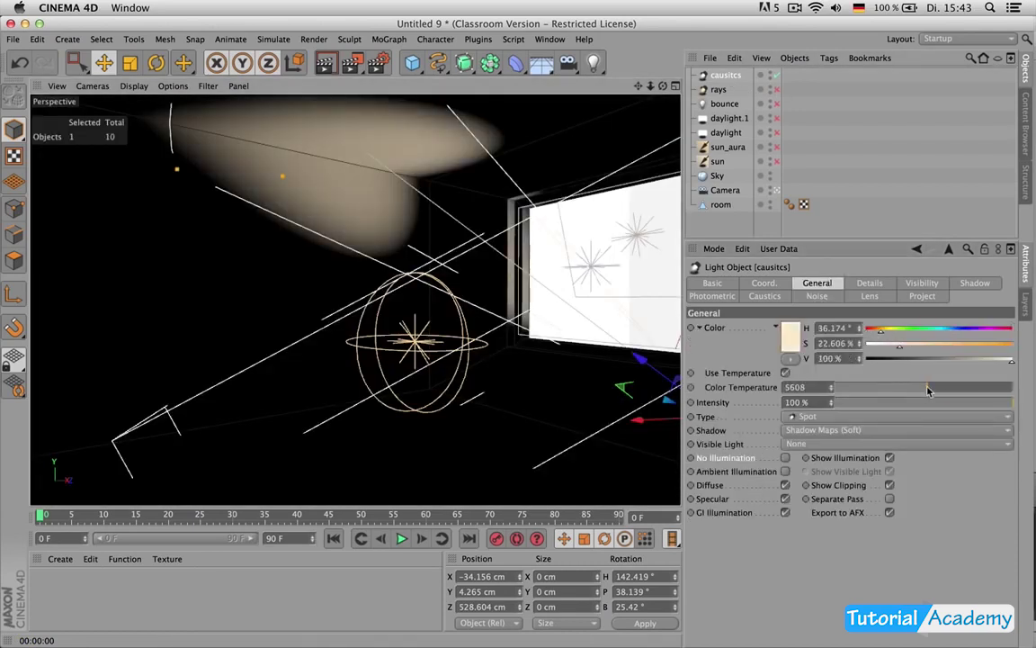
key("super+r")
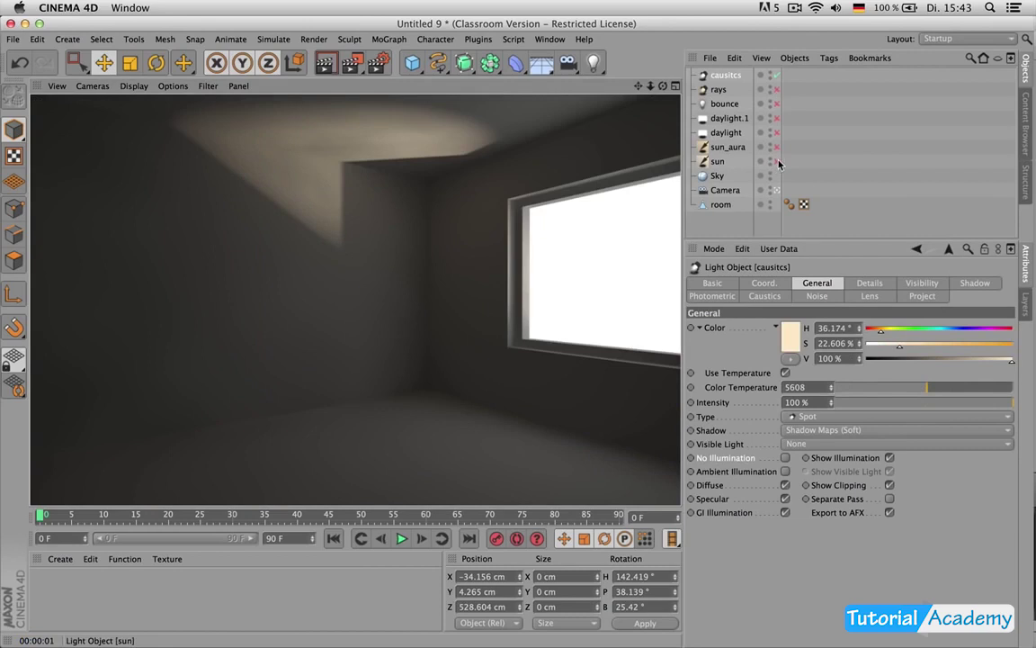
Step: Move the causitcs, rays and bounce lights below the two daylight lights in the object list
left_click(719, 89, "shift")
left_click(724, 103, "shift")
left_click_drag(719, 92, 724, 140)
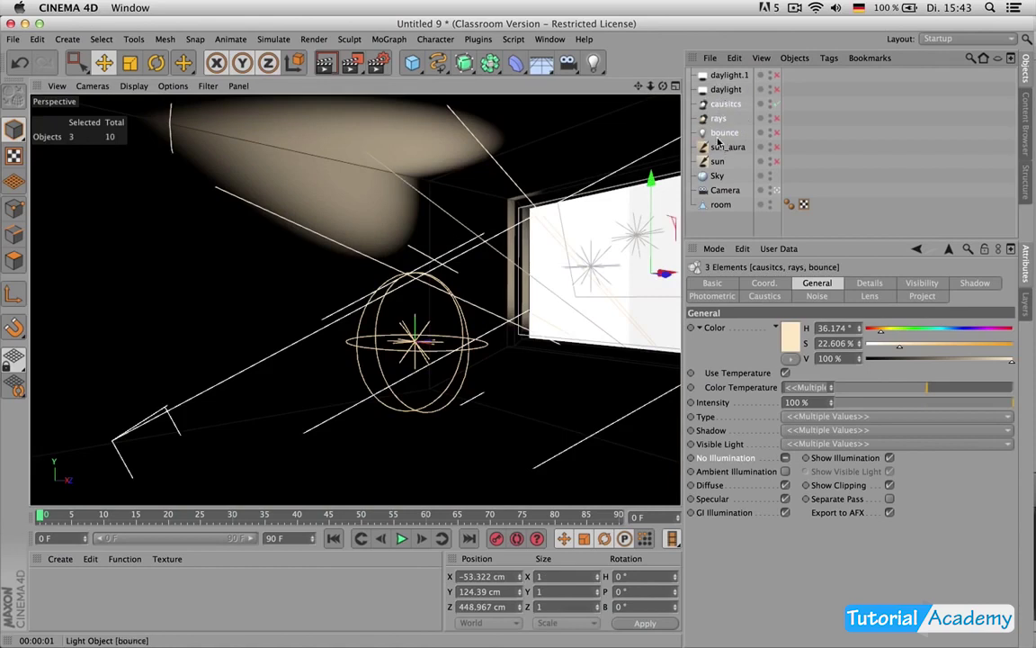
left_click(727, 133)
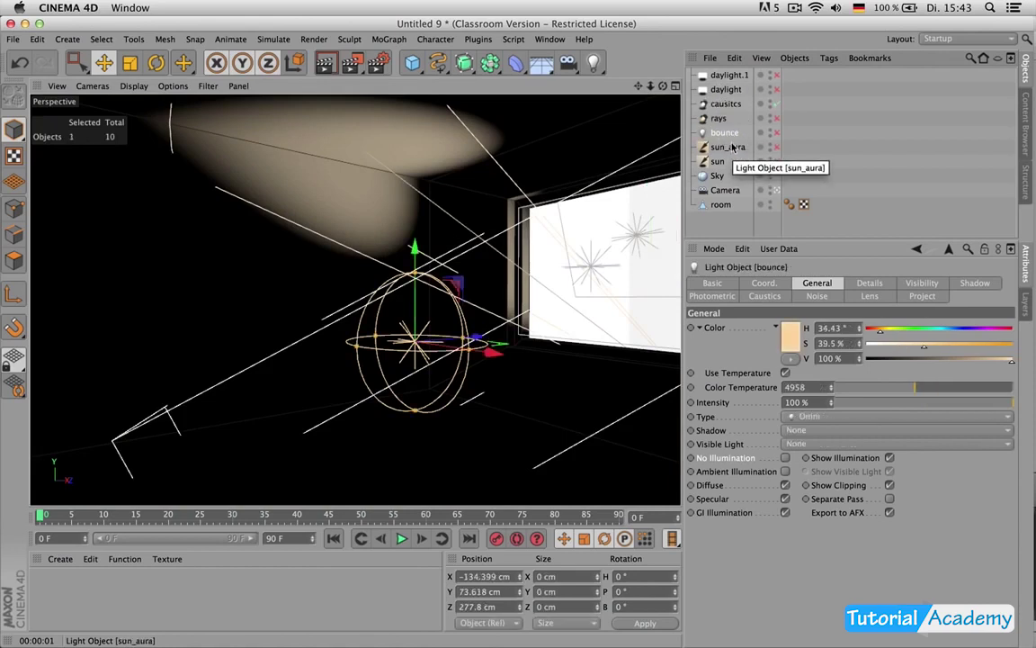
Step: Enable Icon Color for all seven lights, from daylight.1 down to sun, and deselect them
left_click_drag(800, 165, 726, 78)
left_click_drag(771, 139, 719, 69)
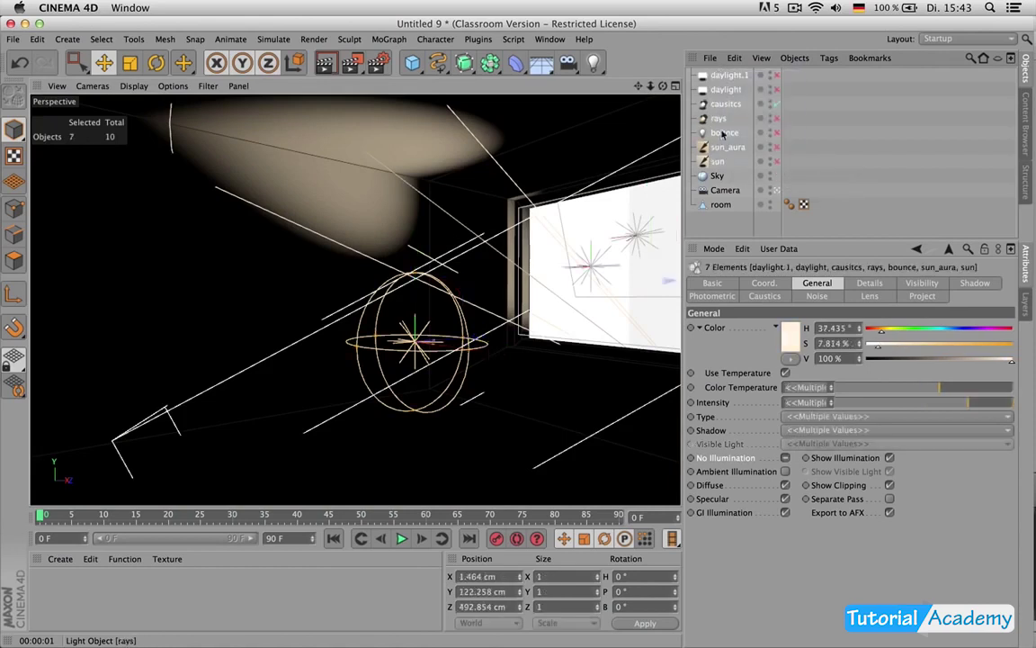
left_click(715, 282)
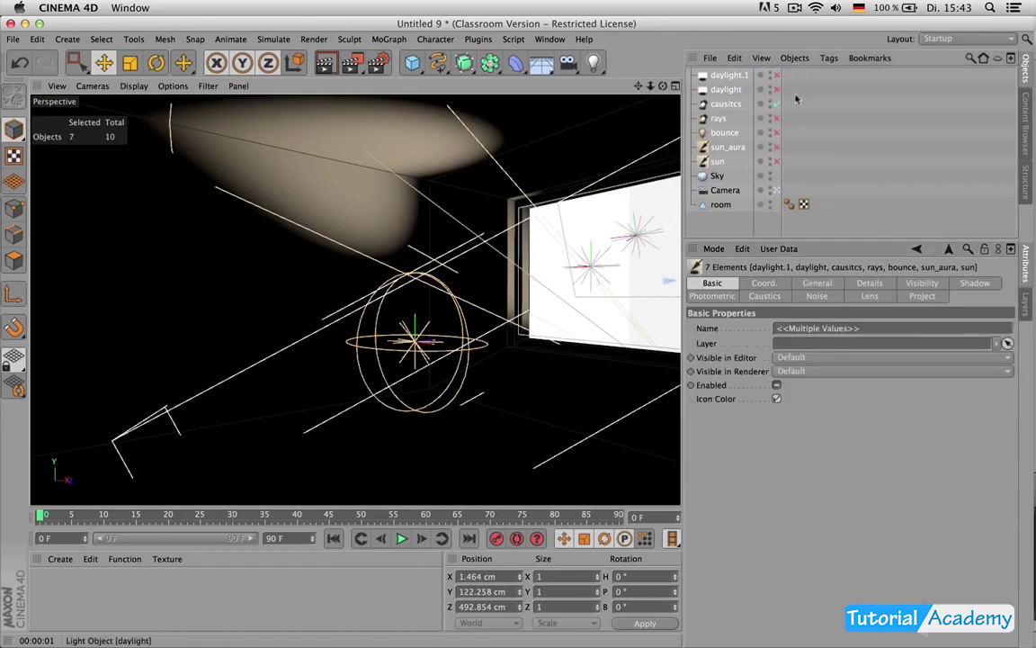
left_click(785, 133)
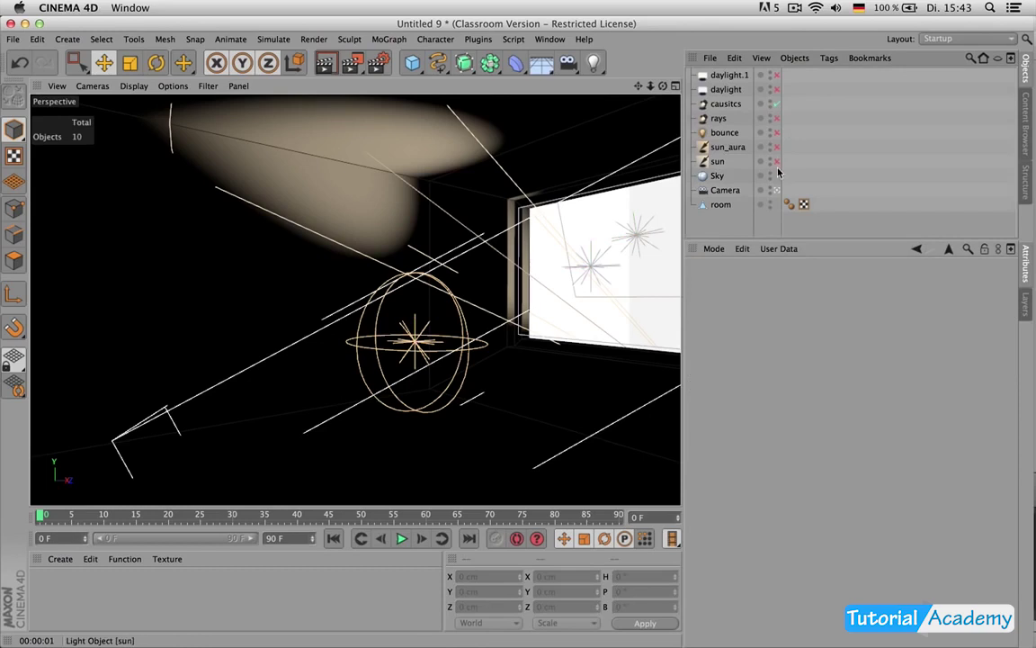
Step: Disable the causitcs light and enable sun, sun_aura, bounce and rays one by one, test-rendering the view along the way
left_click(777, 104)
left_click(777, 161)
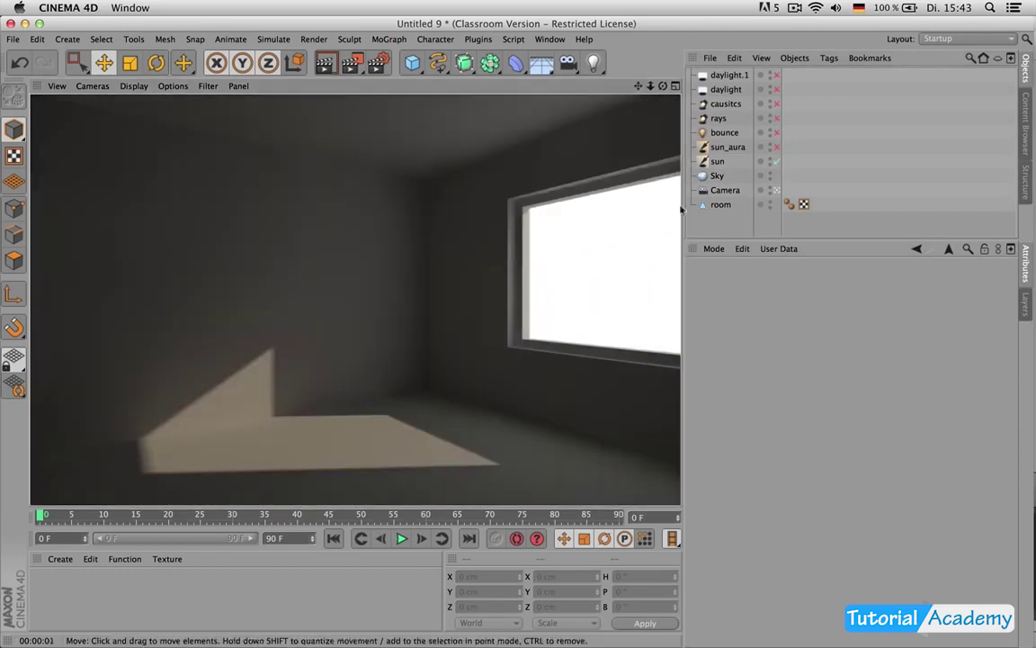
left_click(777, 147)
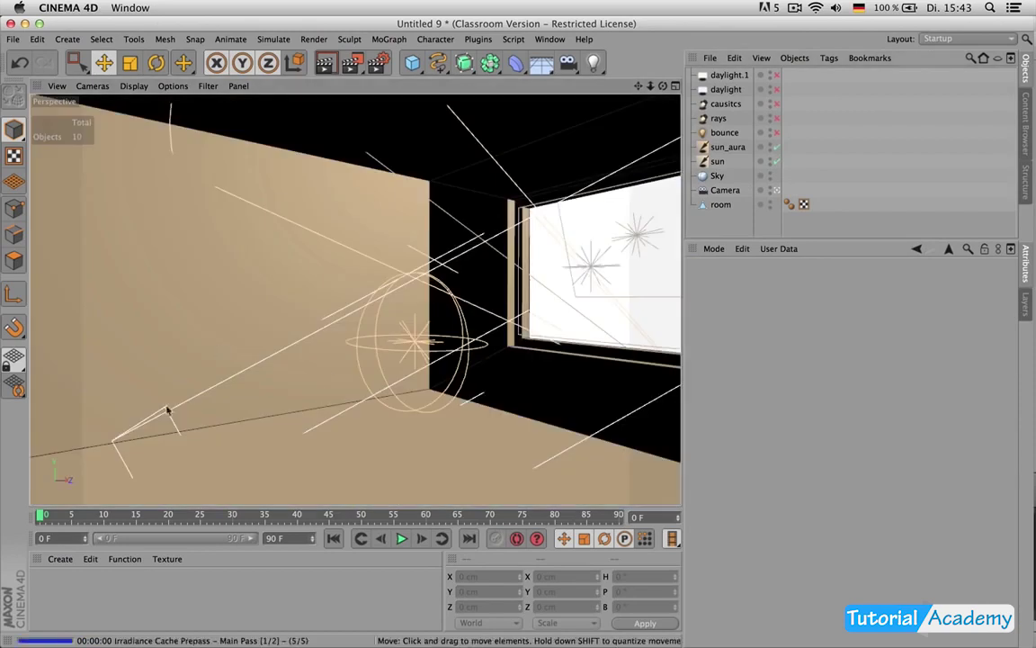
left_click(777, 132)
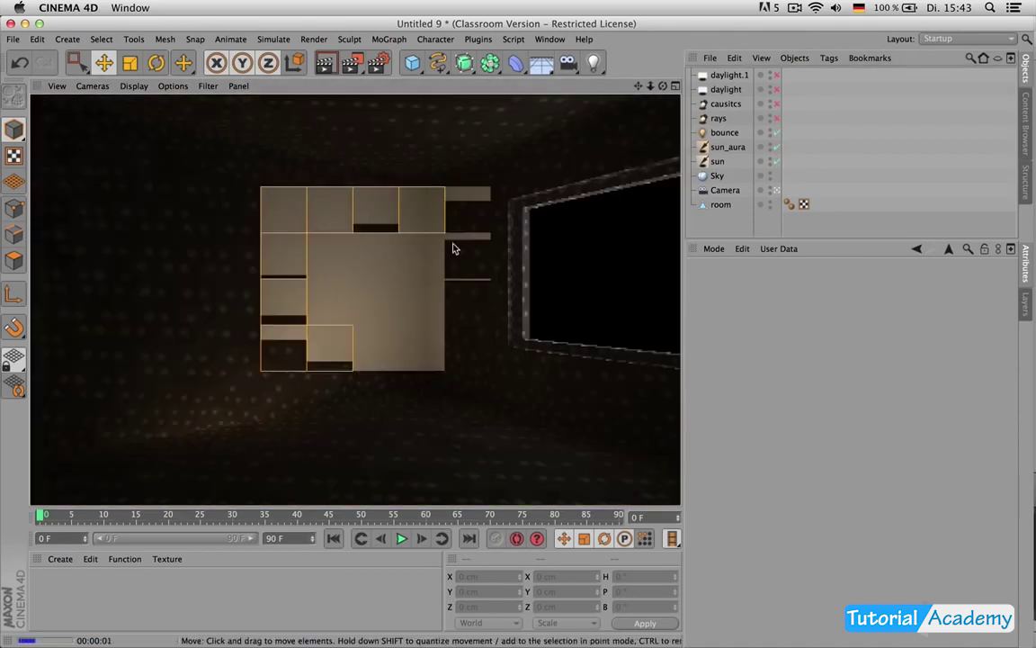
left_click(777, 118)
key("ctrl+r")
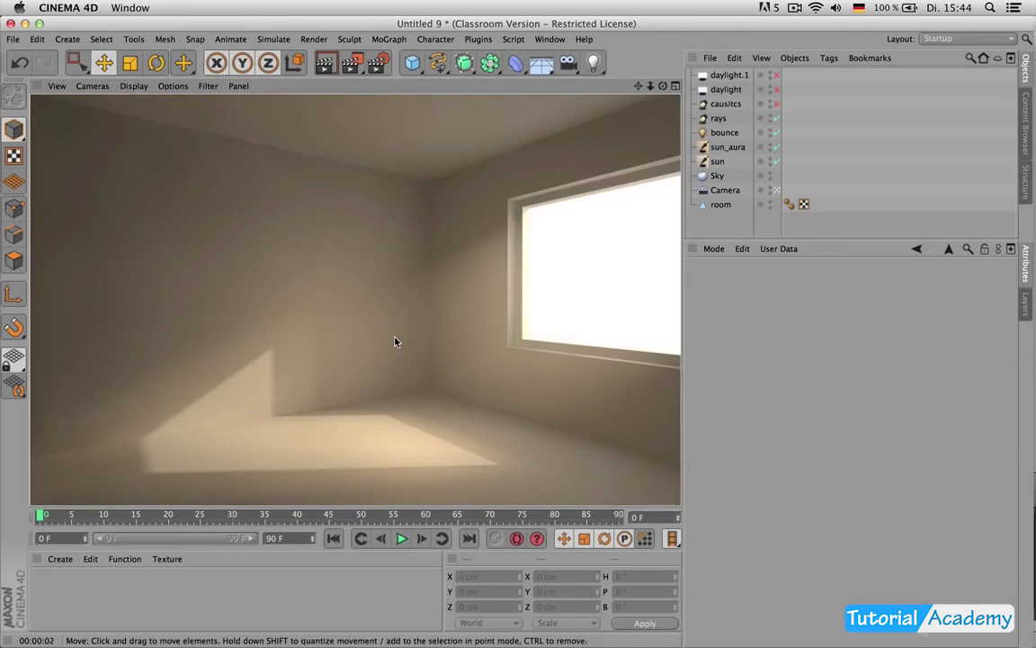
Step: Re-enable the causitcs light, reduce its intensity to 63% and test-render the view
left_click(777, 104)
key("ctrl+r")
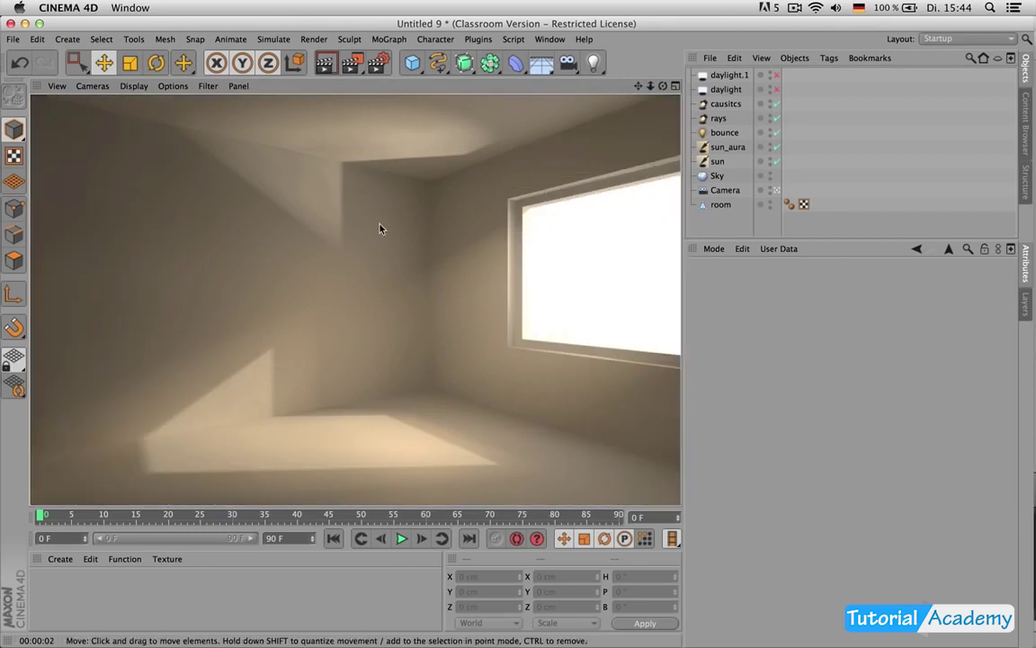
left_click(726, 103)
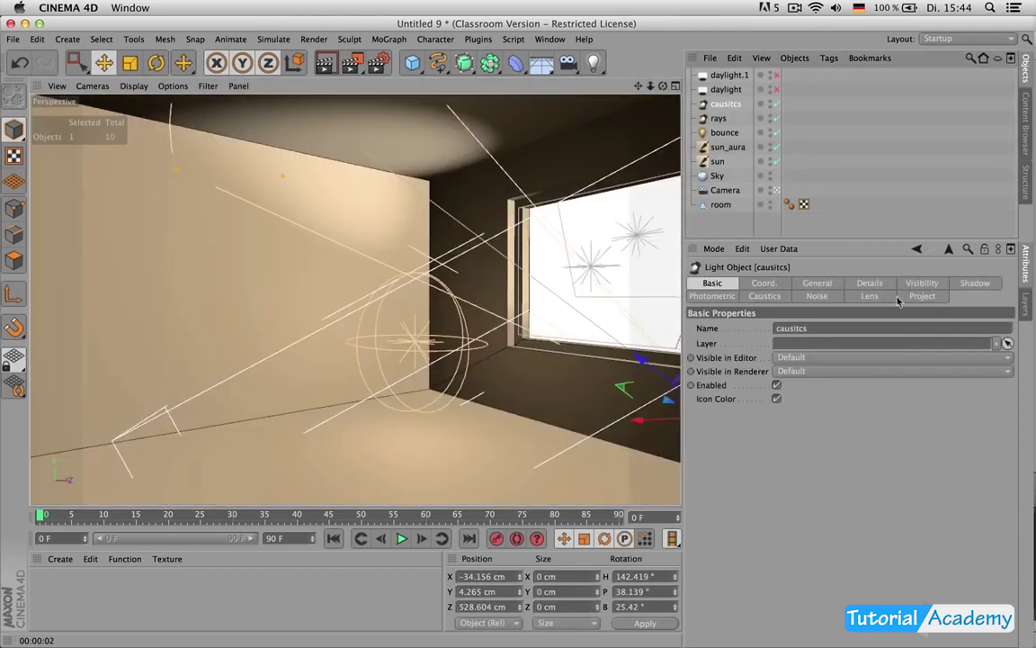
left_click(817, 283)
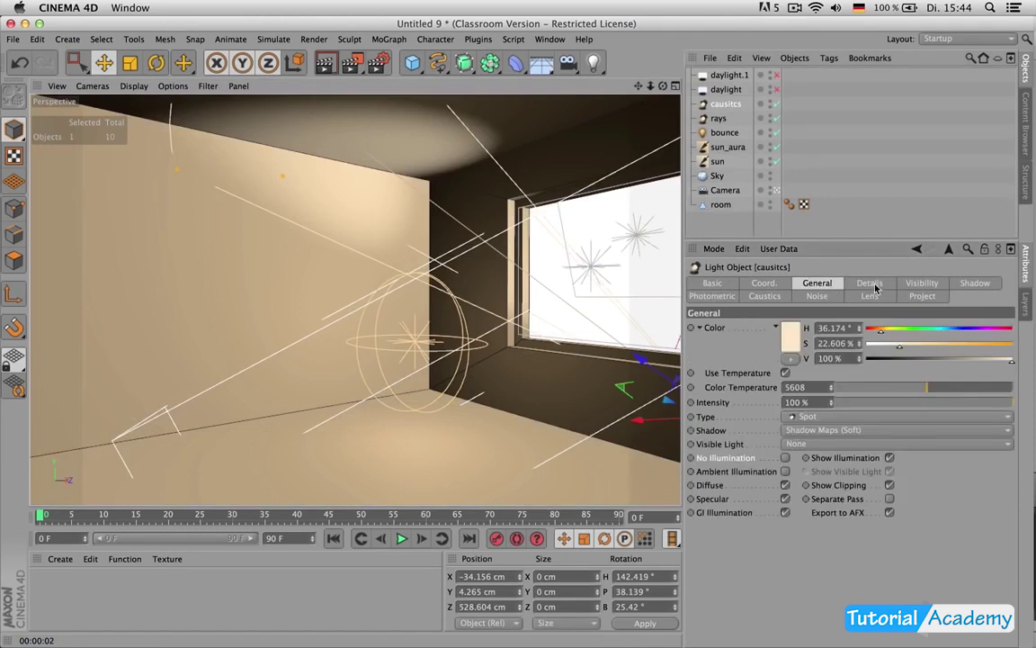
left_click_drag(924, 403, 949, 402)
key("super+r")
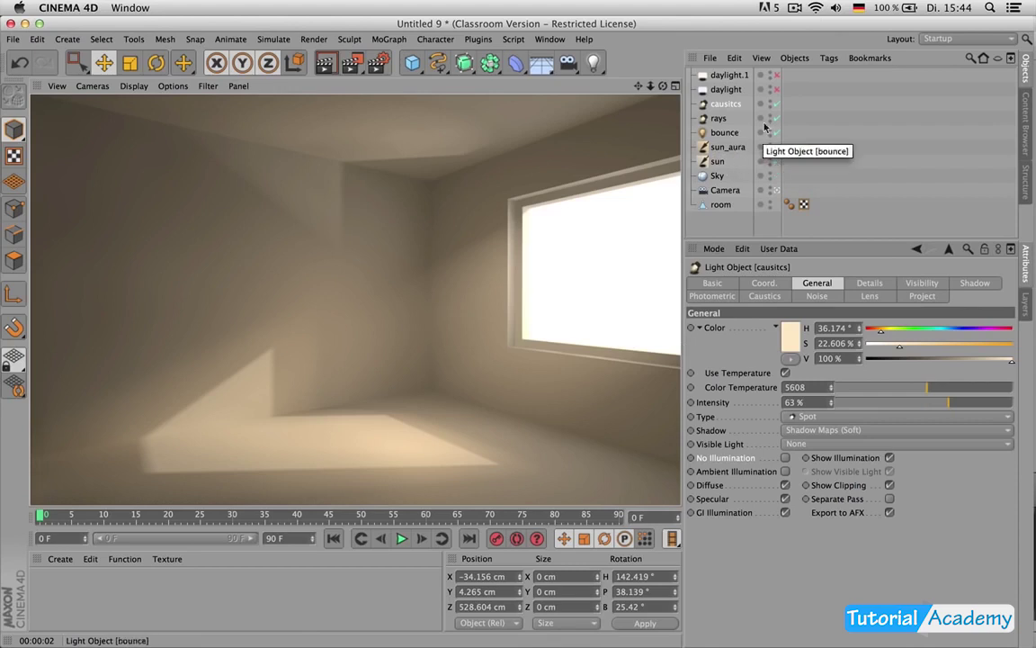
Step: Enable the daylight and daylight.1 lights and test-render the view with every light on
left_click_drag(777, 91, 776, 76)
key("ctrl+r")
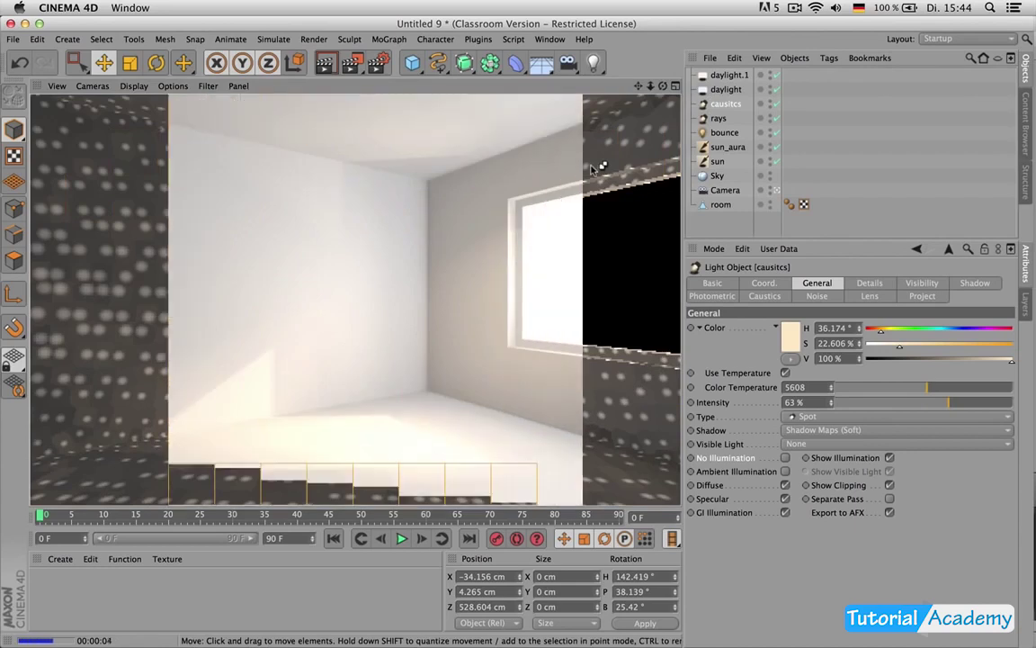
Step: Try a shadow map resolution of 40 by 40 on the causitcs light and test-render the view
left_click(734, 106)
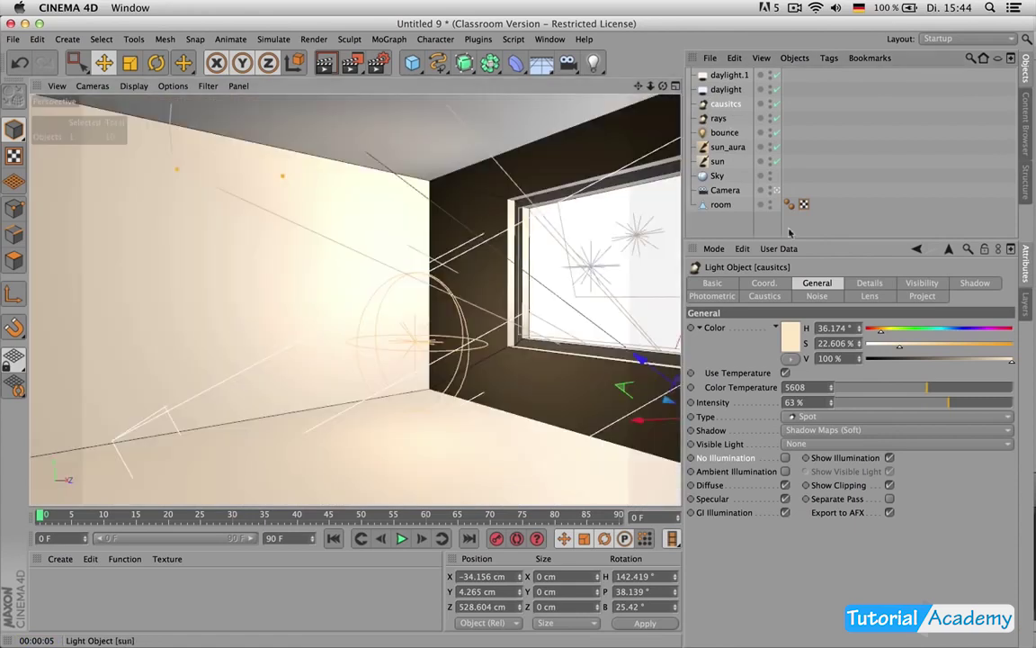
left_click(861, 285)
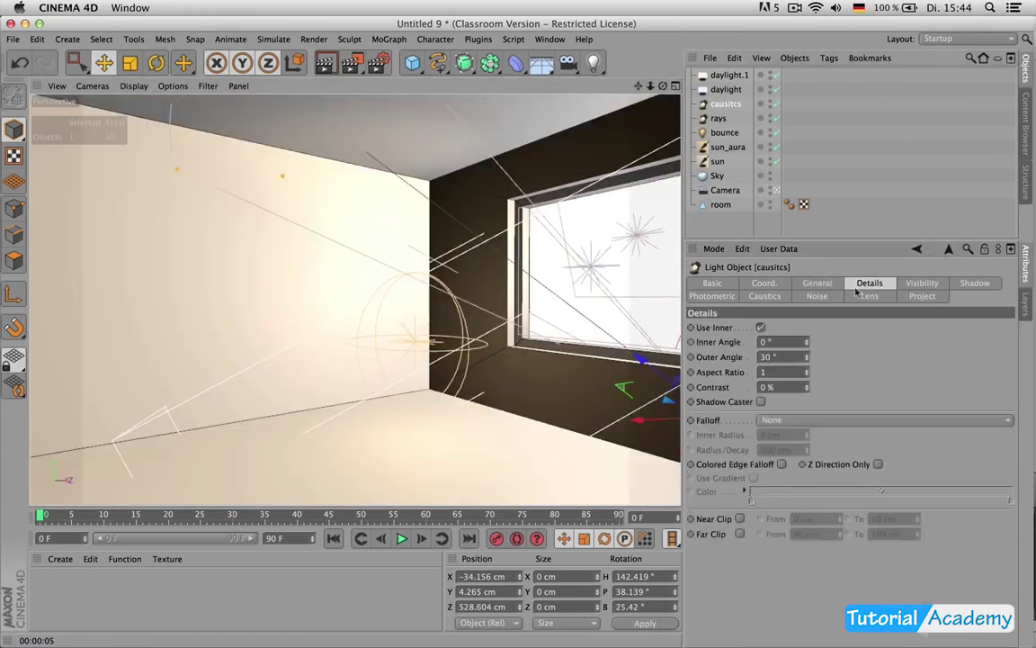
left_click(971, 284)
left_click(799, 421)
type("40")
key("Tab")
type("40")
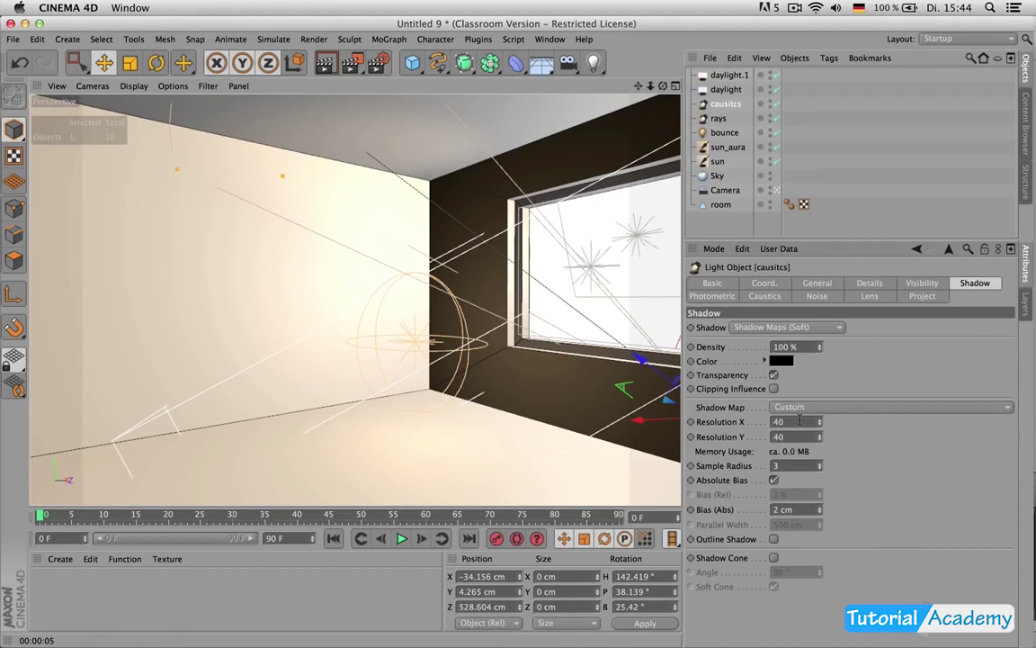
key("ctrl+r")
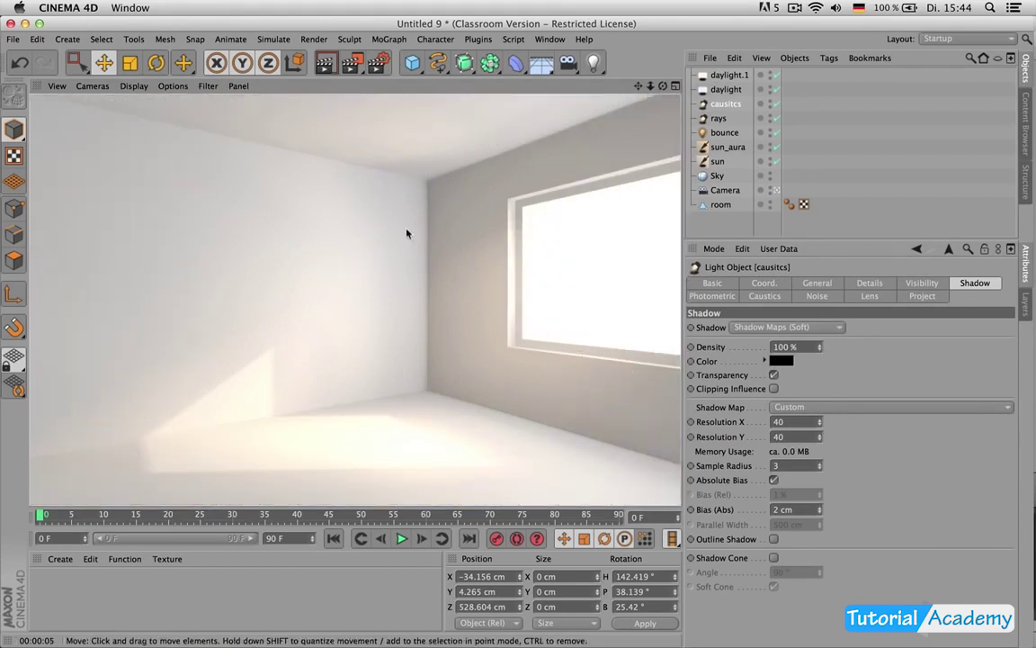
Step: Set the causitcs light's shadow map resolution to 80 by 80 and test-render the view
left_click(795, 423)
type("80")
key("Tab")
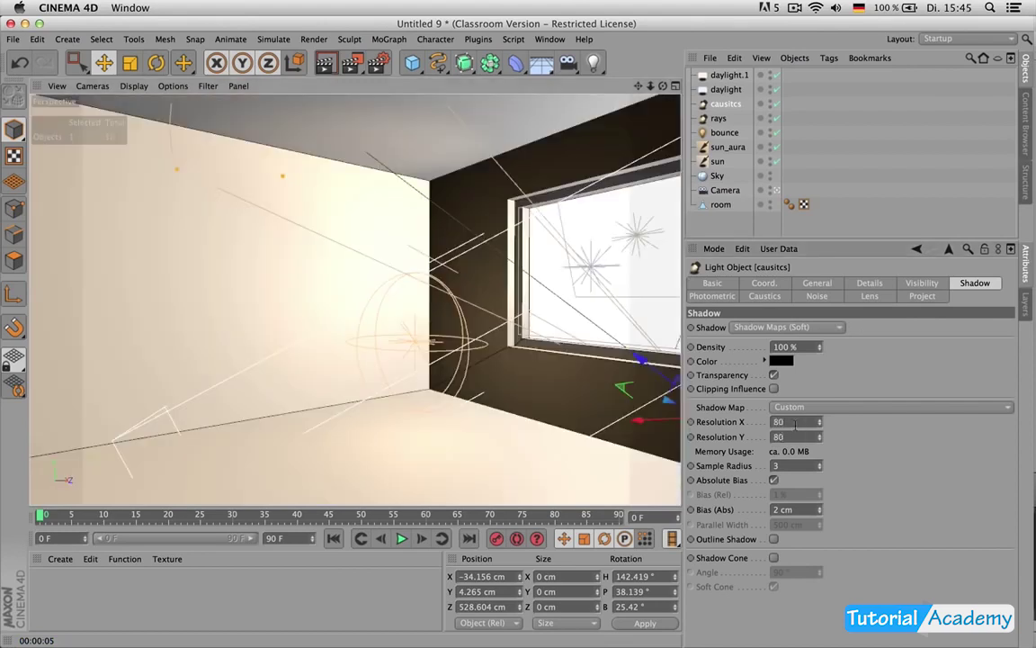
key("ctrl+r")
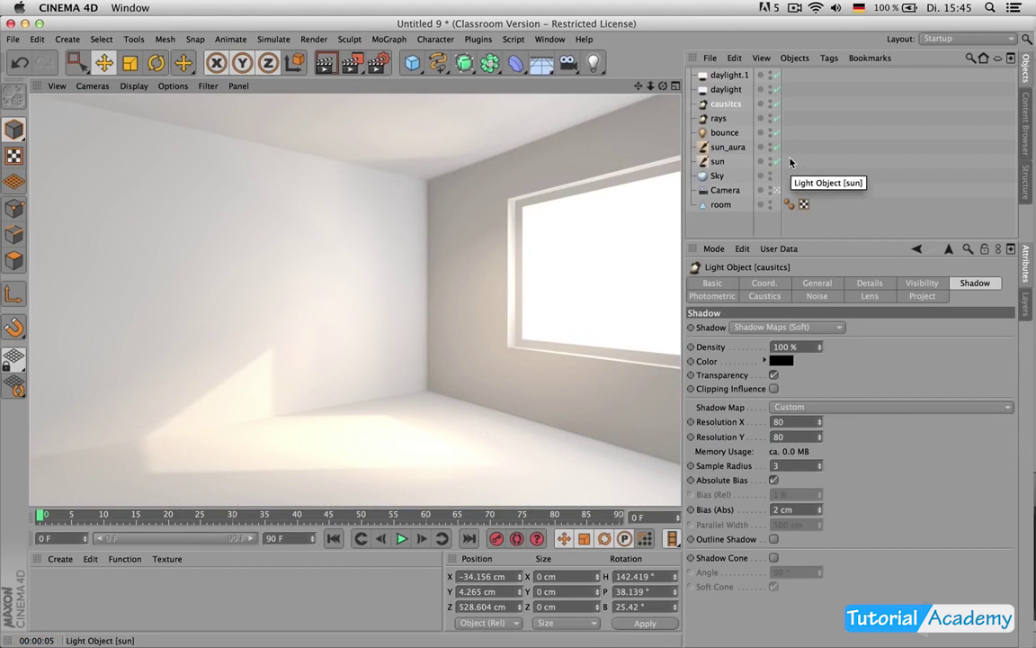
Step: Set the Global Illumination secondary intensity to 110% in the render settings and test-render the view
left_click(381, 64)
left_click_drag(613, 221, 575, 200)
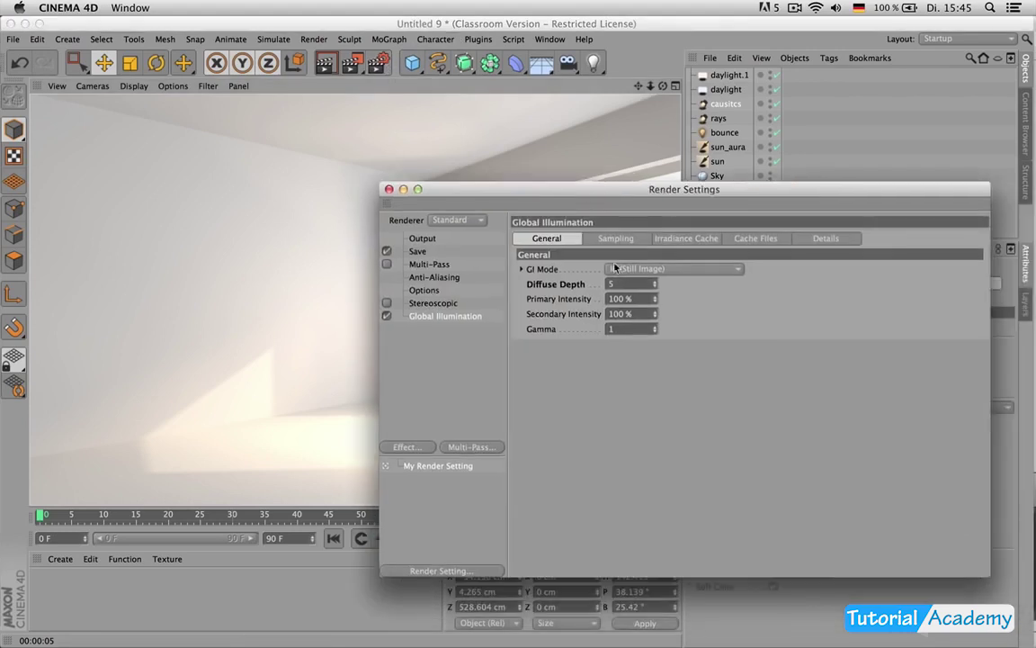
double_click(627, 314)
type("1")
key("Return")
left_click_drag(702, 192, 781, 380)
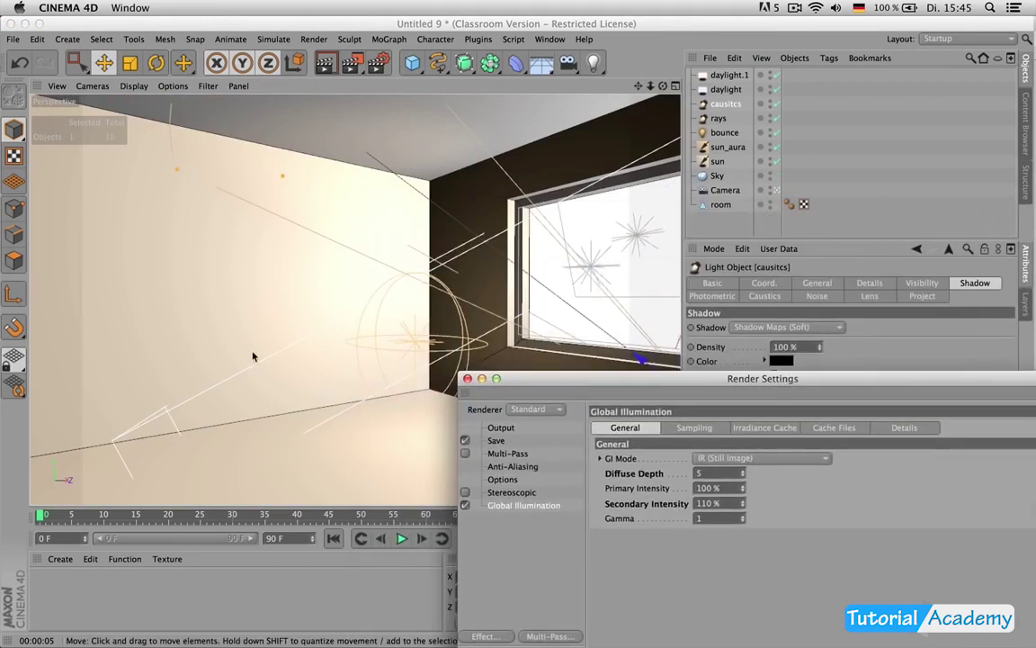
key("super+r")
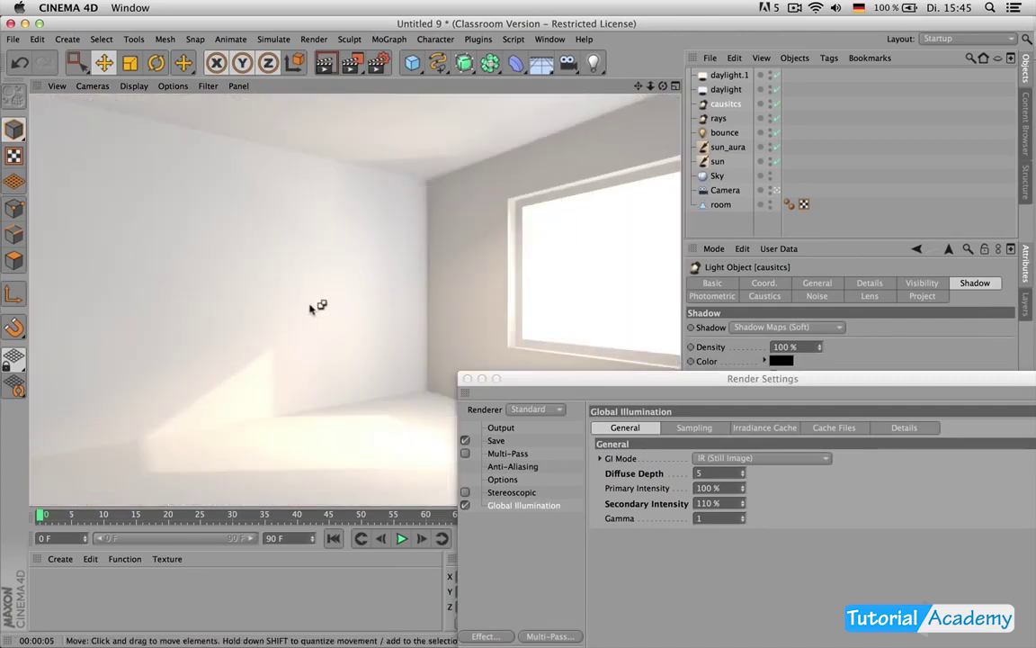
Step: Try a Global Illumination gamma of 1.2 and test-render the view
left_click_drag(690, 383, 582, 277)
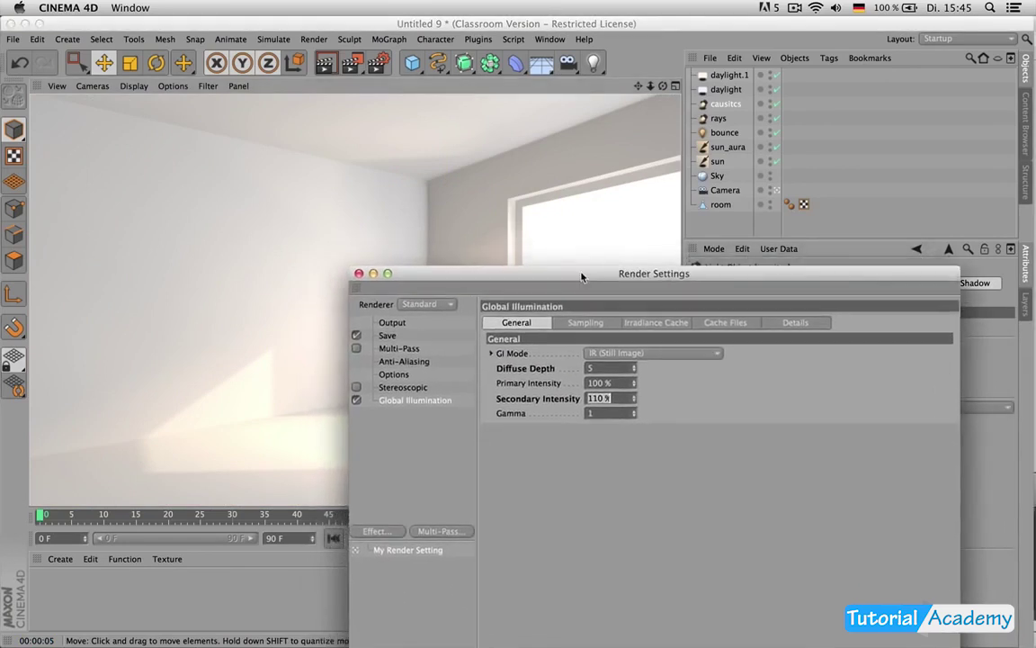
left_click(615, 413)
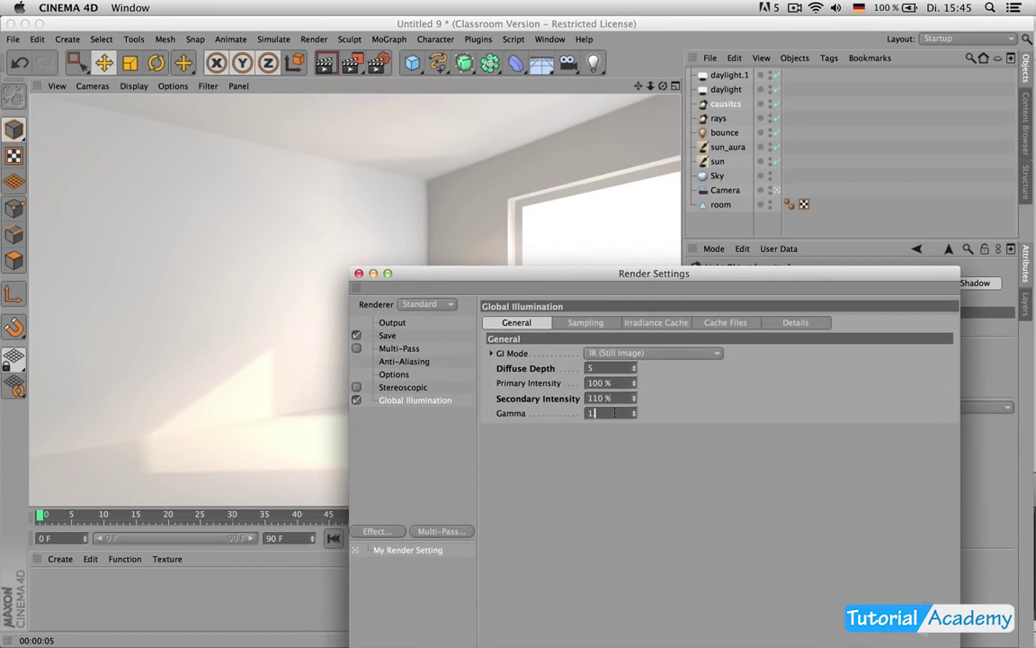
type(".2")
key("Return")
left_click_drag(524, 274, 653, 447)
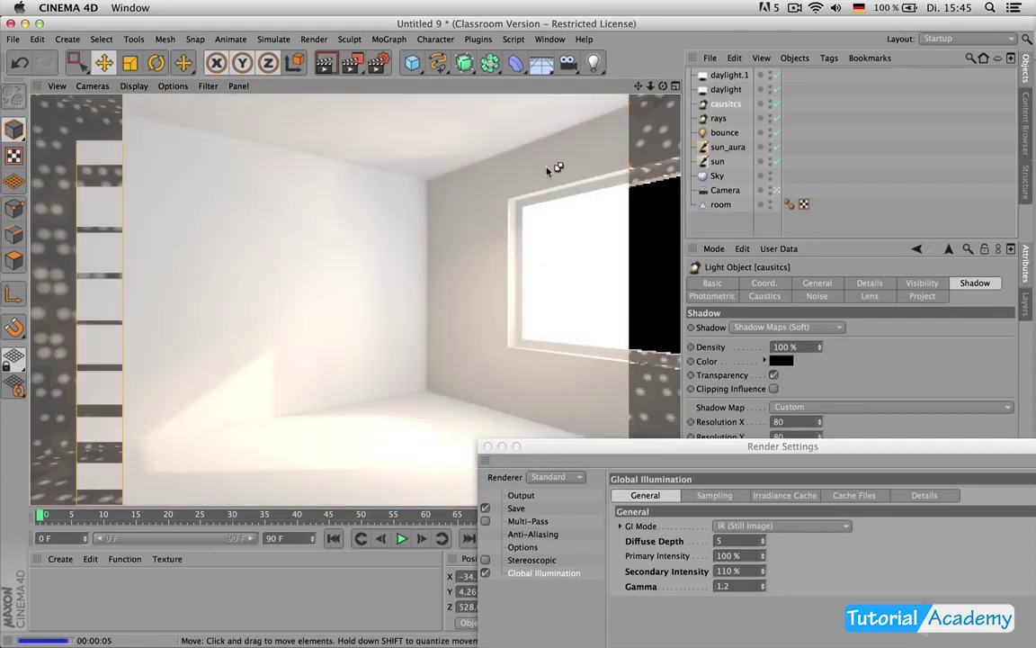
Step: Set the Global Illumination gamma back to 1 and test-render the view
left_click_drag(696, 442, 629, 298)
left_click(673, 442)
type("1")
key("Return")
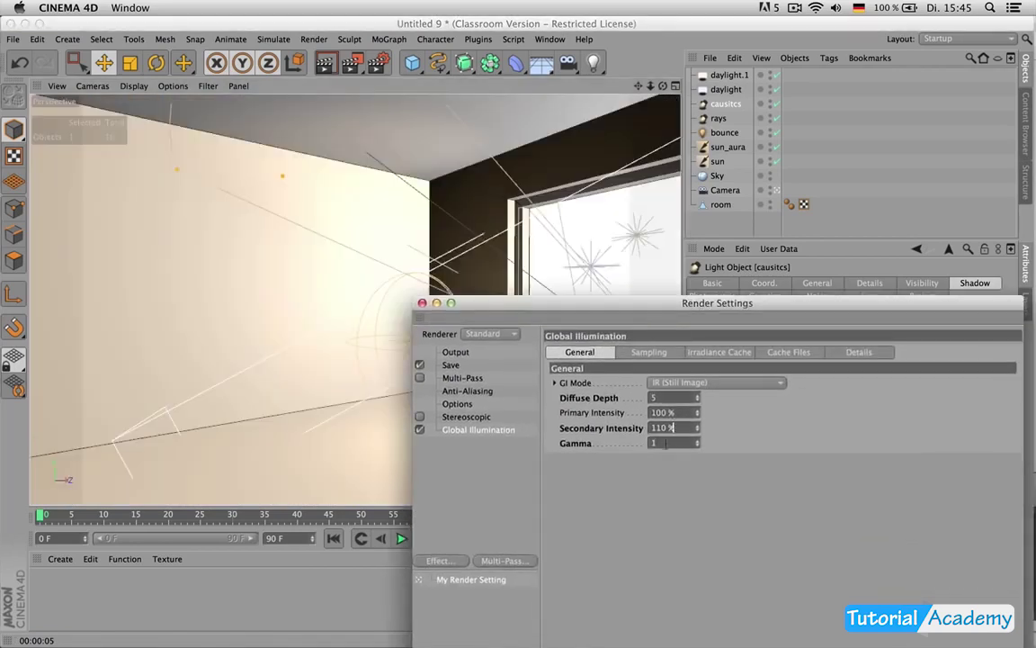
left_click(383, 274)
key("super+r")
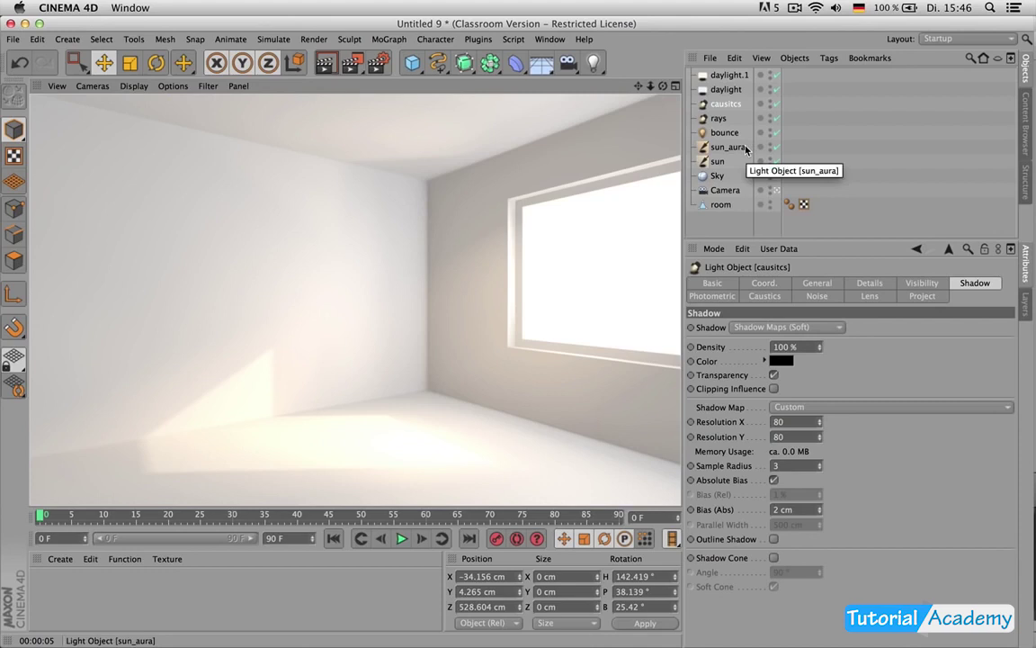
Step: Set the camera's focal length to Classic (36 mm) and test-render the view
left_click(746, 190)
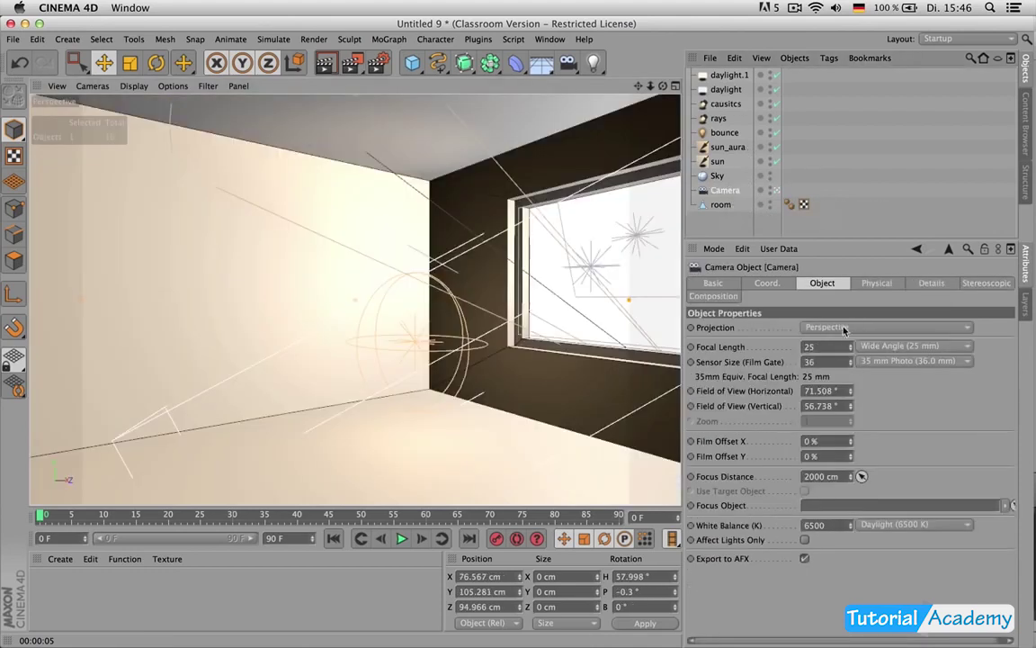
left_click(909, 345)
left_click(827, 363)
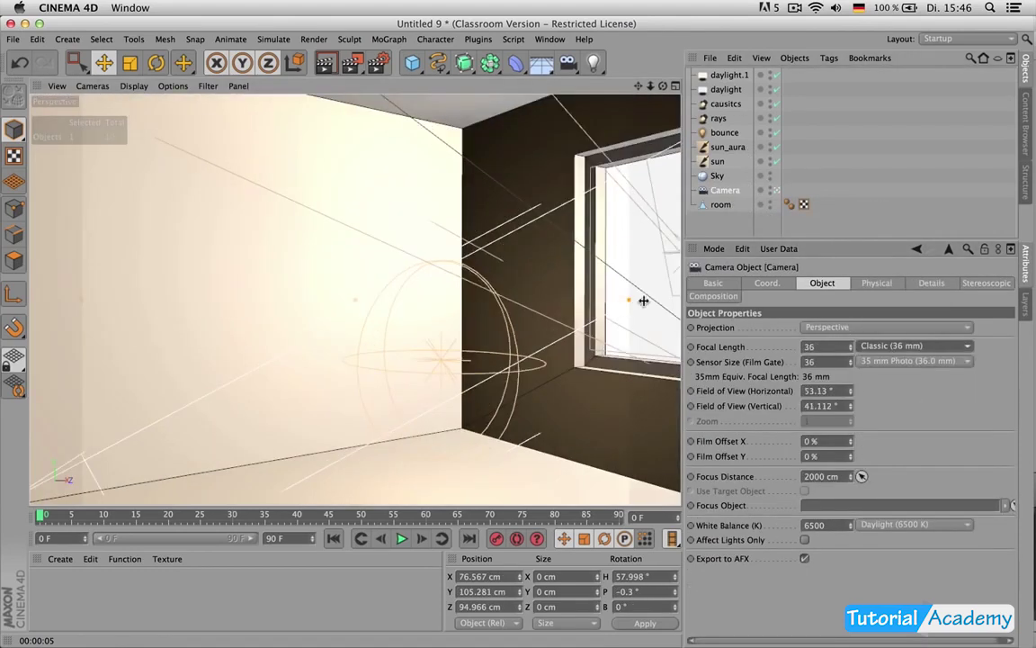
key("ctrl+r")
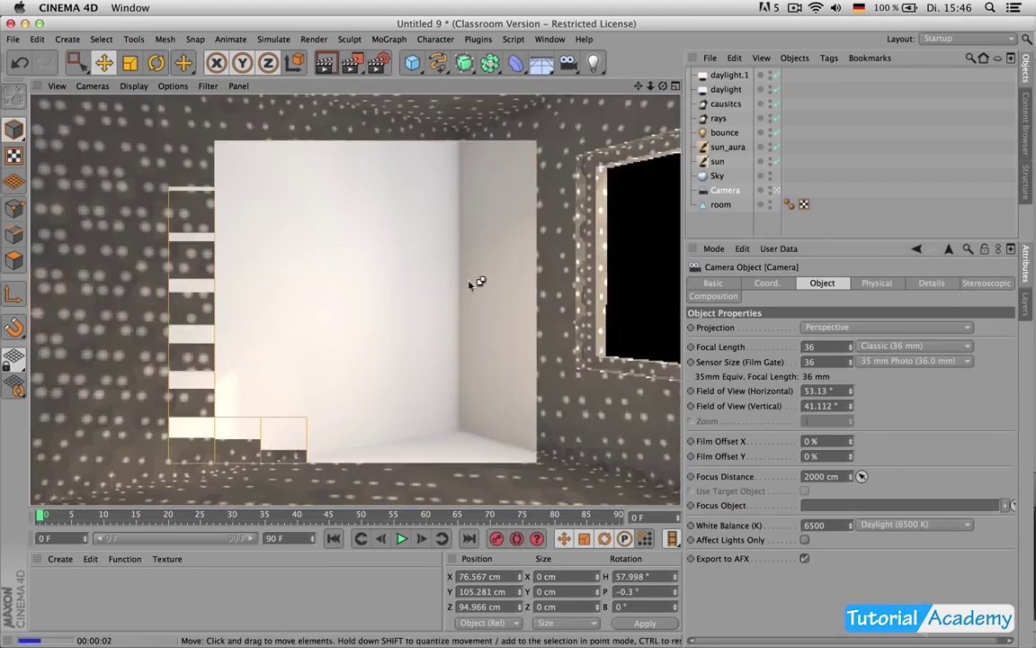
Step: Add an area light to the scene and rename it "room"
middle_click(497, 166)
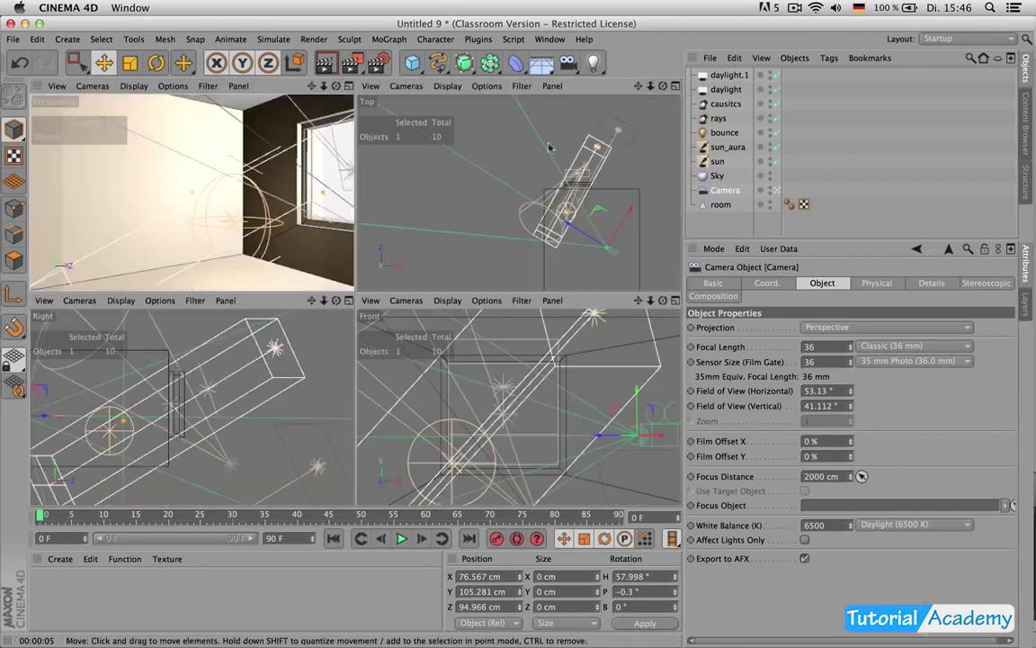
middle_click(517, 159)
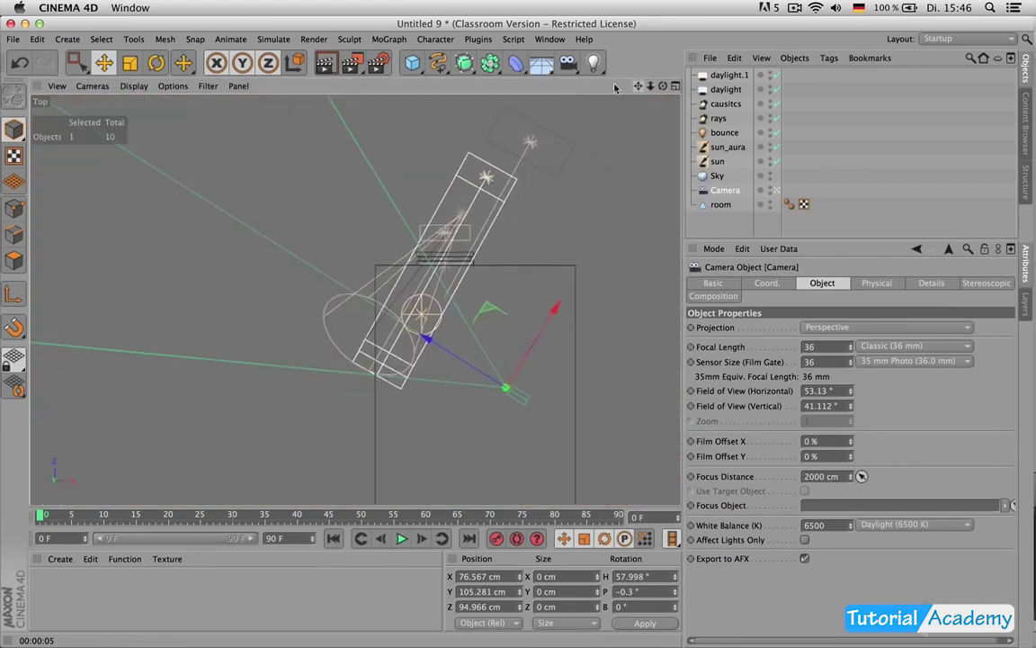
left_click_drag(595, 68, 744, 105)
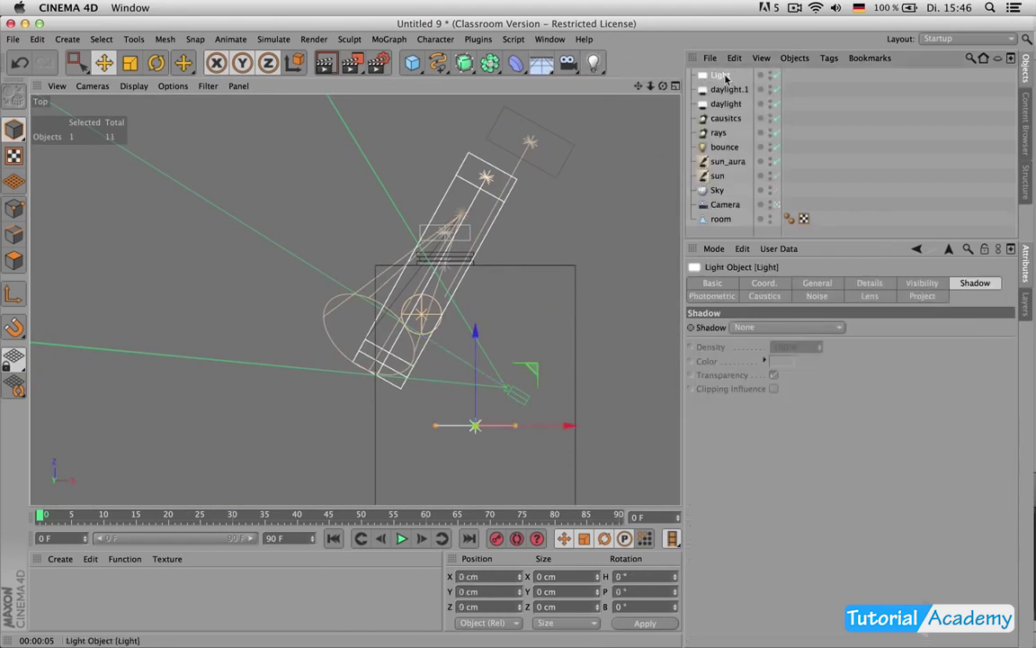
double_click(723, 76)
type("r")
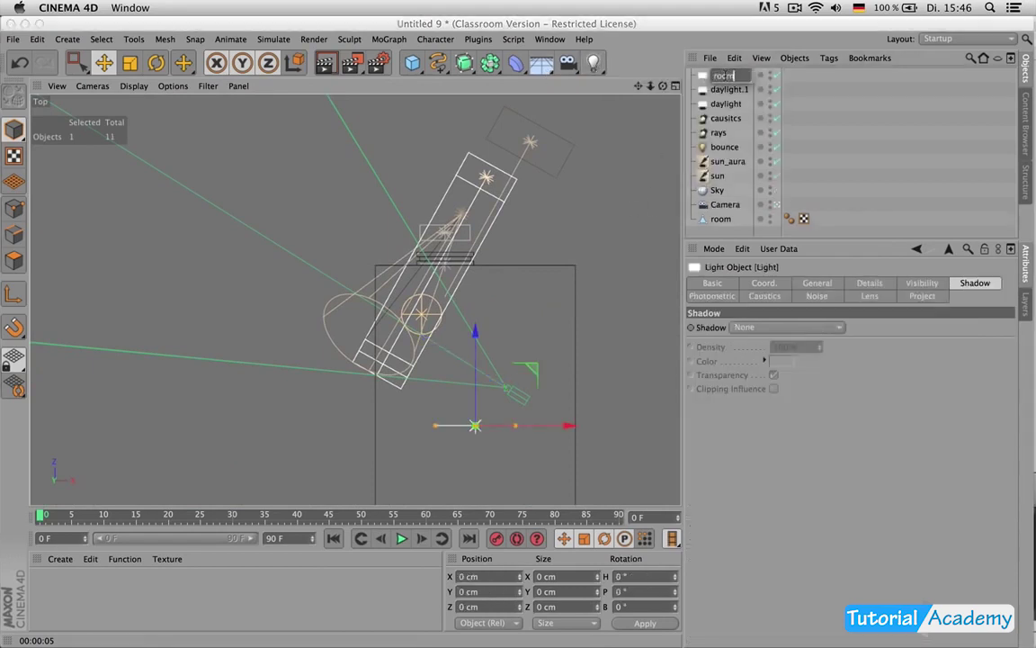
type("oom")
key("Return")
Step: Enable the room area light's colour temperature and set it to 6223
left_click(814, 283)
left_click(785, 373)
left_click(938, 388)
left_click_drag(938, 389, 941, 389)
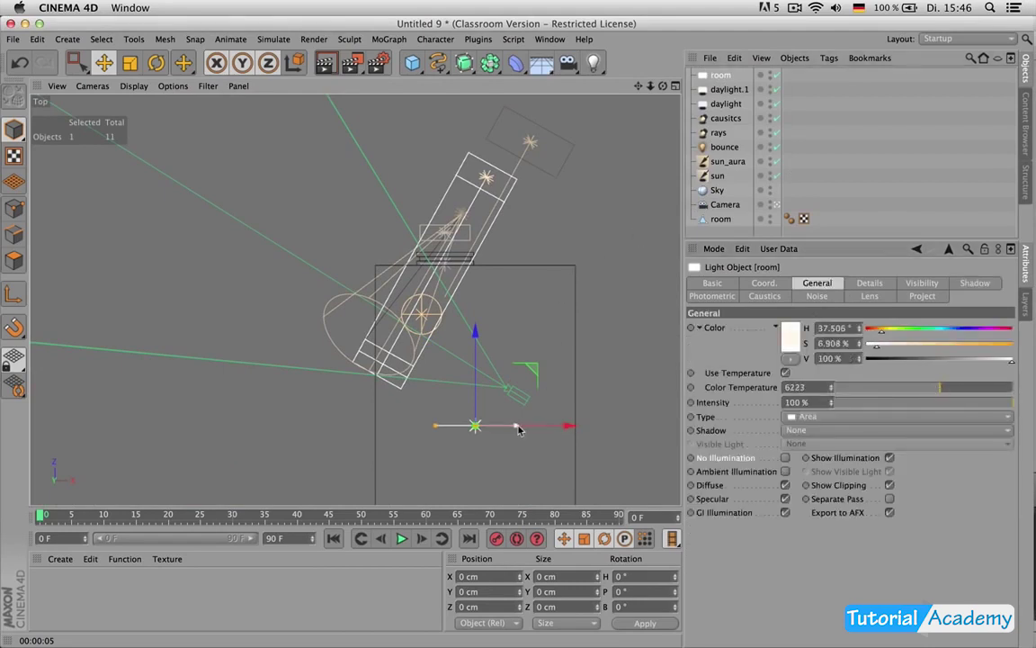
Step: Disable all lights except the room area light and test-render the perspective view
middle_click(508, 249)
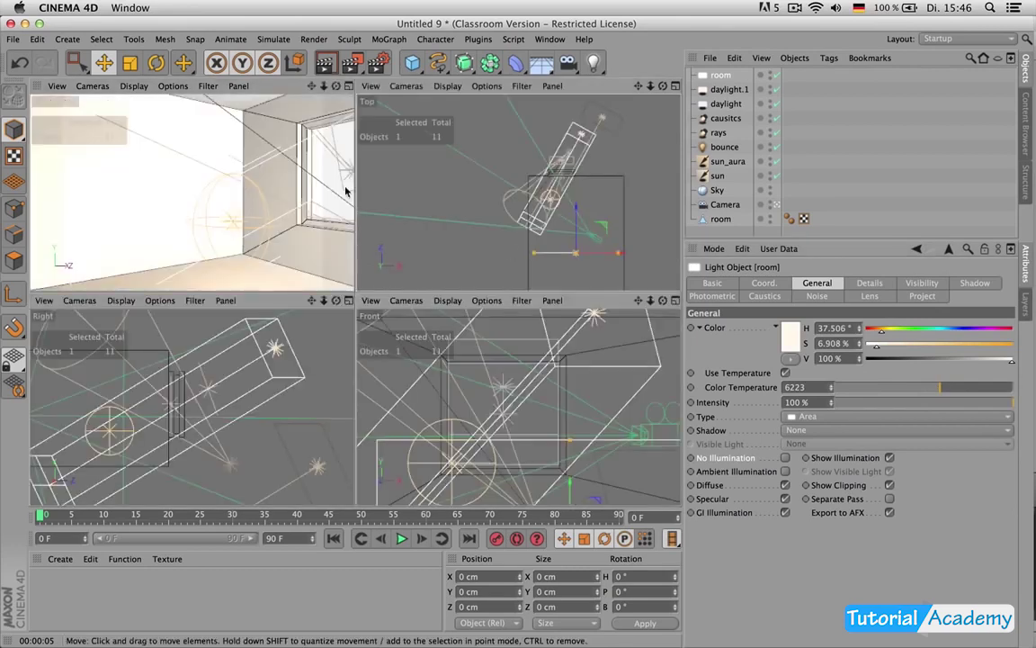
middle_click(270, 225)
left_click_drag(776, 89, 776, 176)
key("super+r")
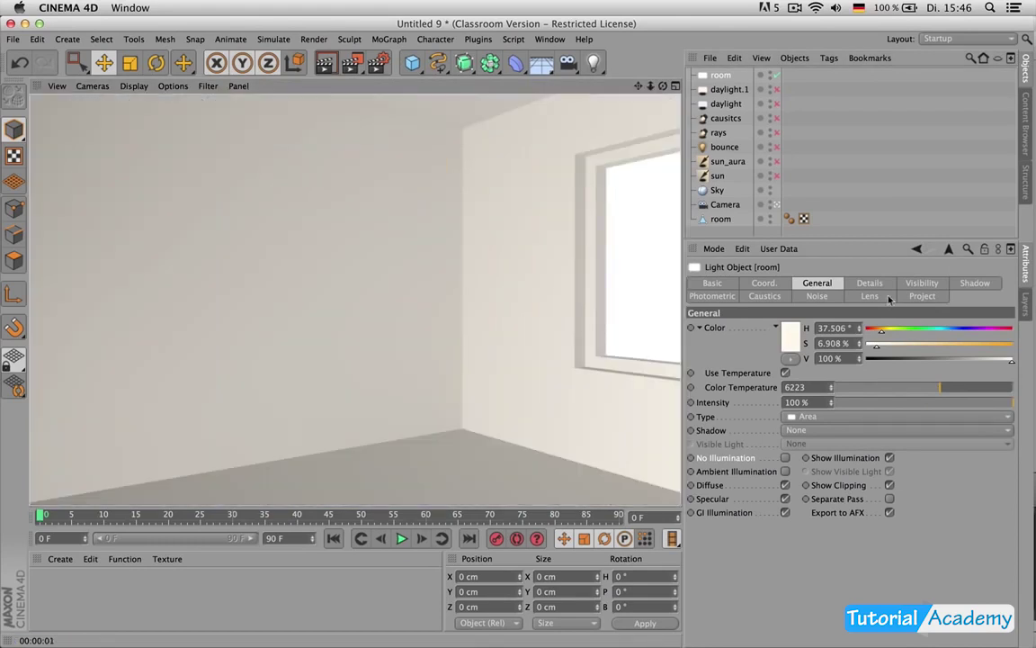
left_click(869, 283)
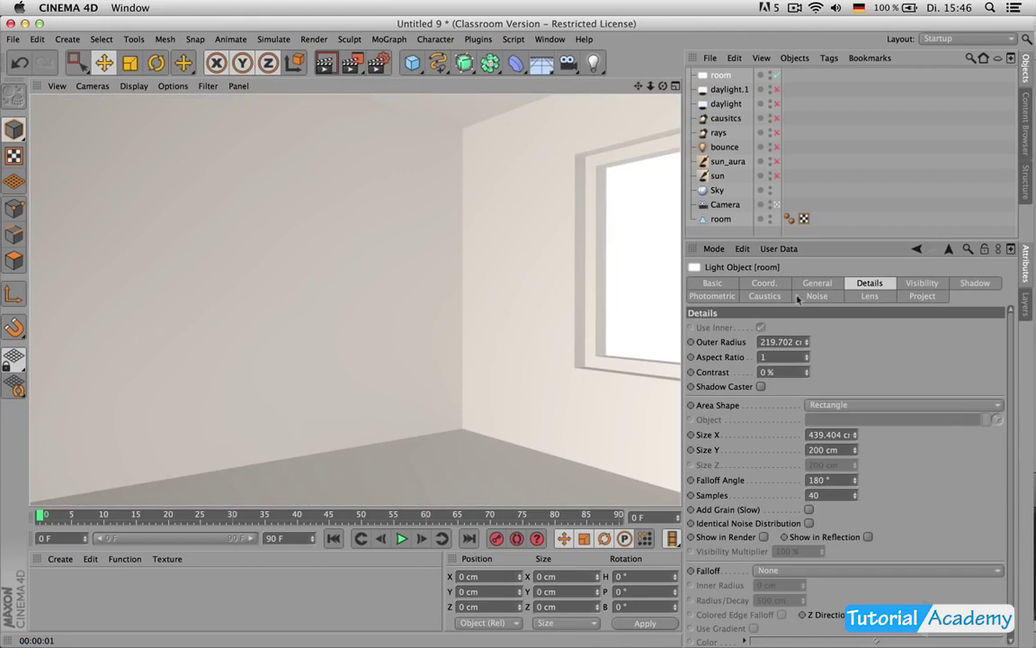
left_click(816, 282)
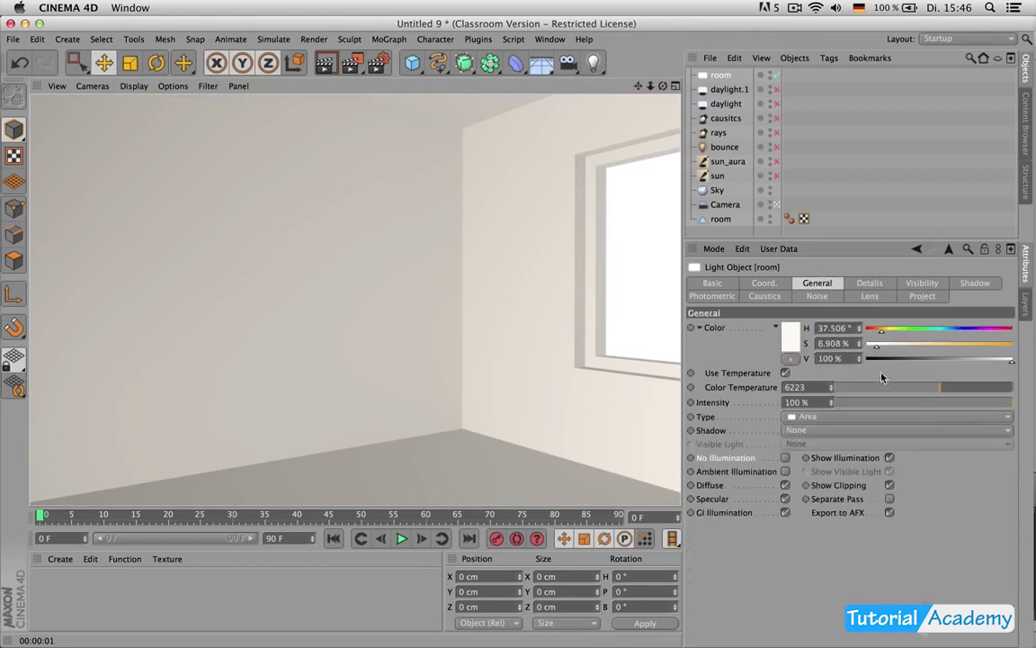
Step: Shrink the room area light, move it to about X -87, Y 119, Z 82 cm and test-render the perspective view
middle_click(459, 262)
left_click_drag(572, 226, 620, 224)
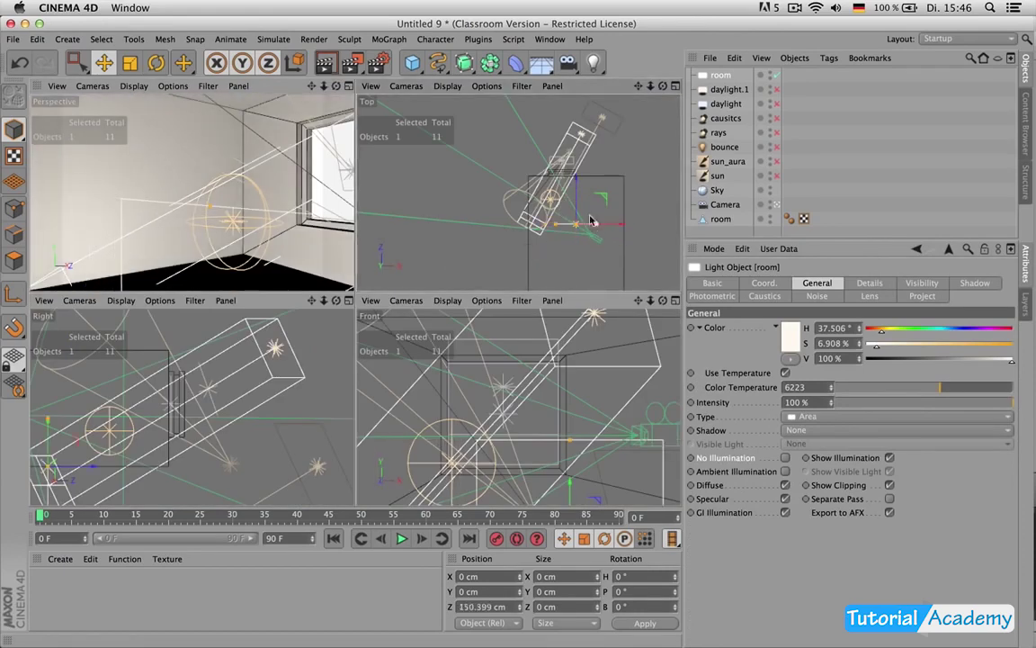
left_click_drag(587, 445, 588, 381)
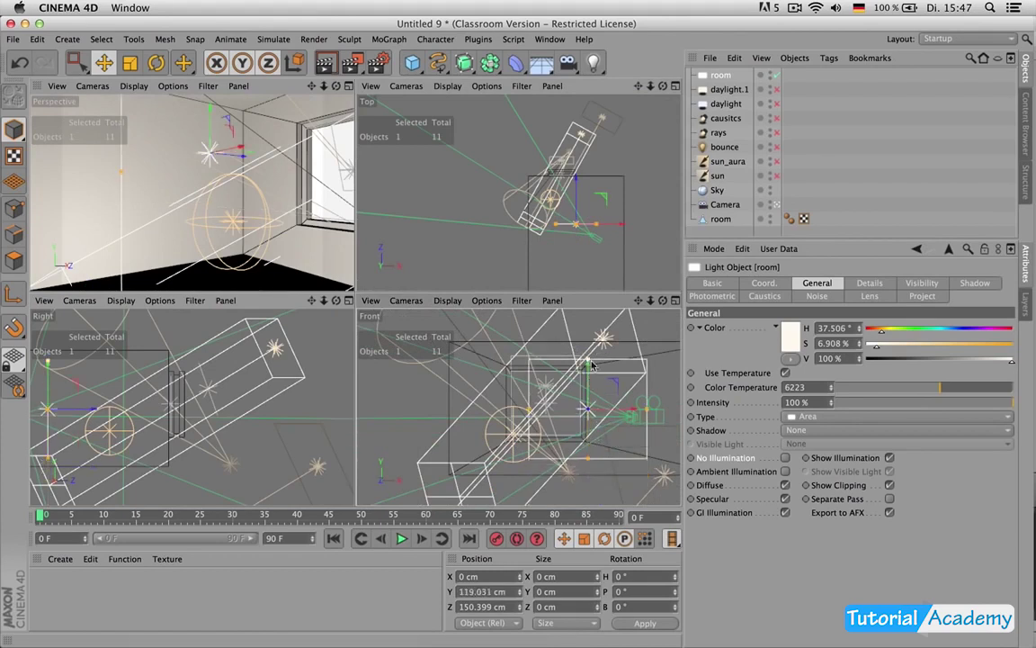
left_click_drag(634, 413, 589, 413)
middle_click(256, 220)
left_click_drag(307, 259, 61, 249)
key("super+r")
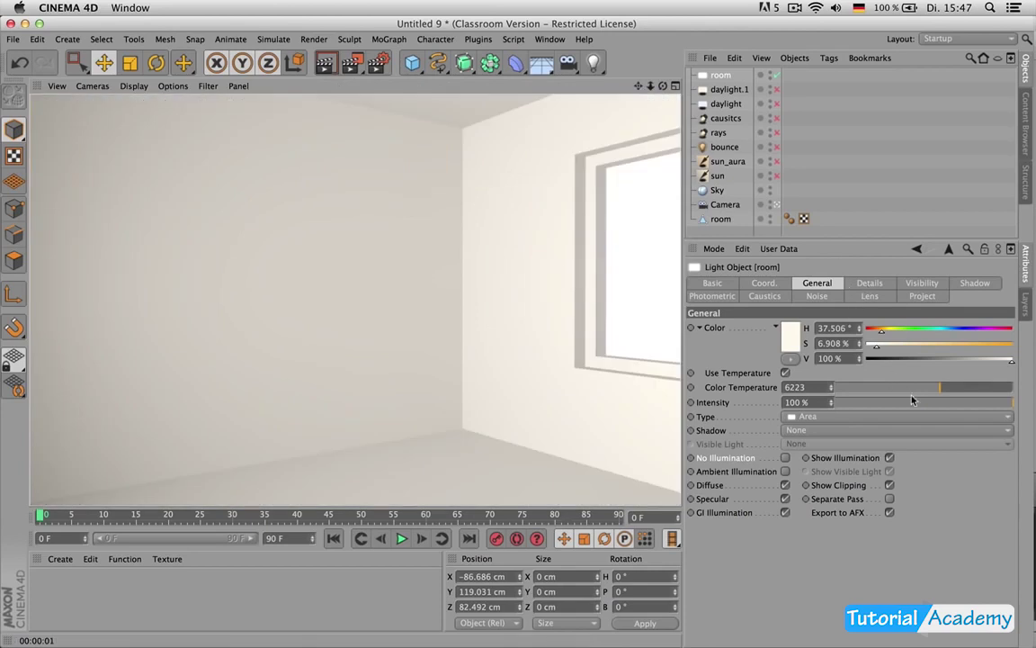
Step: Set the room area light's intensity to 24% and test-render it on its own
left_click(871, 403)
key("super+r")
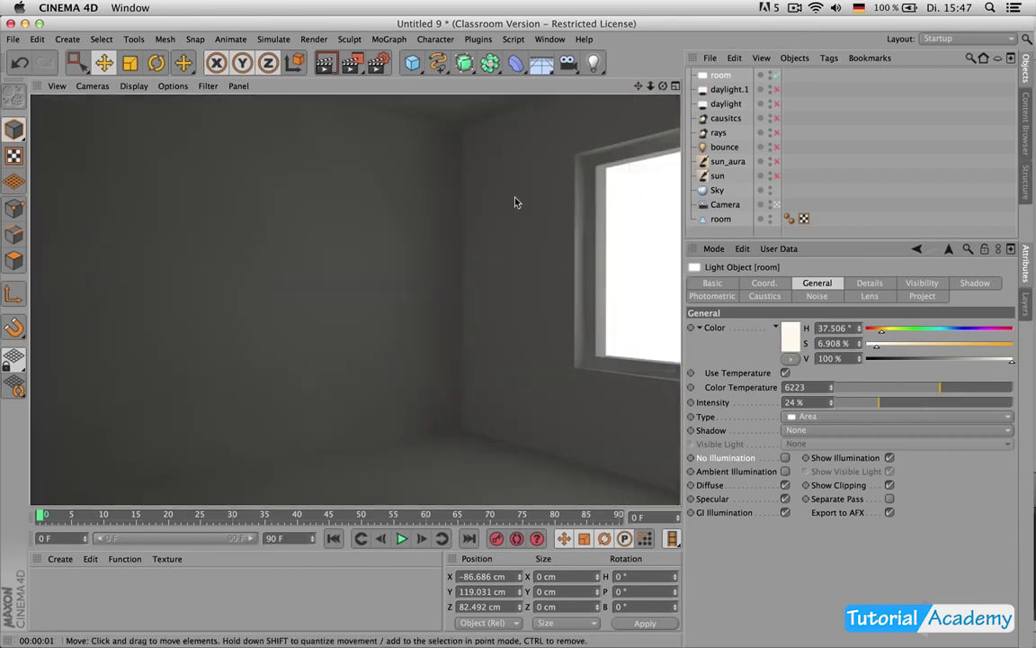
Step: Re-enable all other lights, try an intensity of 37% on the room area light and test-render
left_click_drag(777, 90, 778, 177)
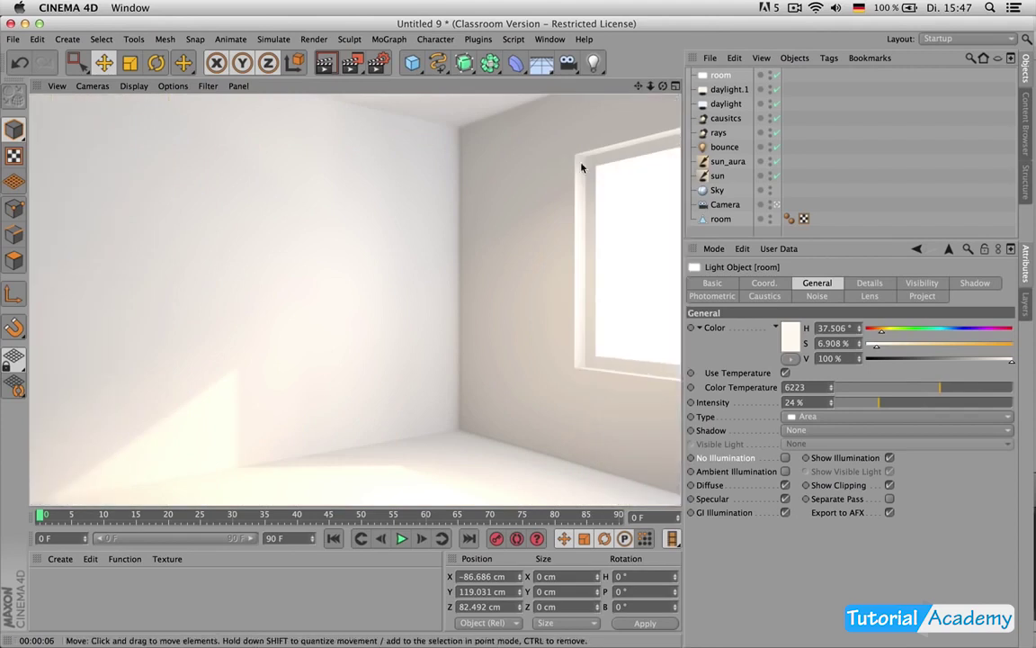
left_click_drag(892, 404, 901, 404)
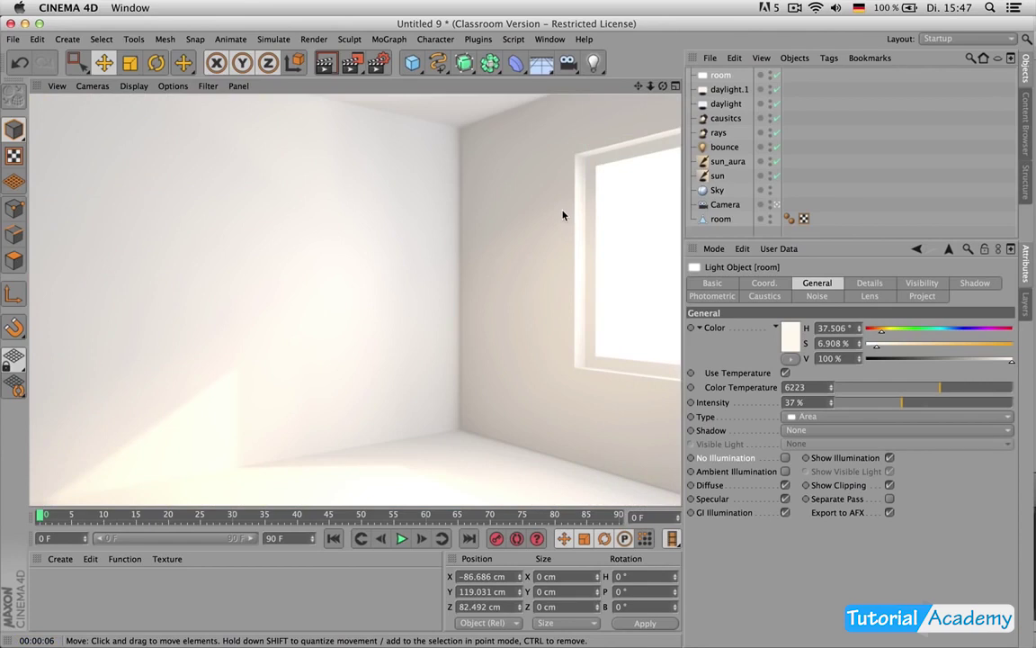
Step: Delete the room area light and add a spot light in its place
left_click(717, 77)
key("Delete")
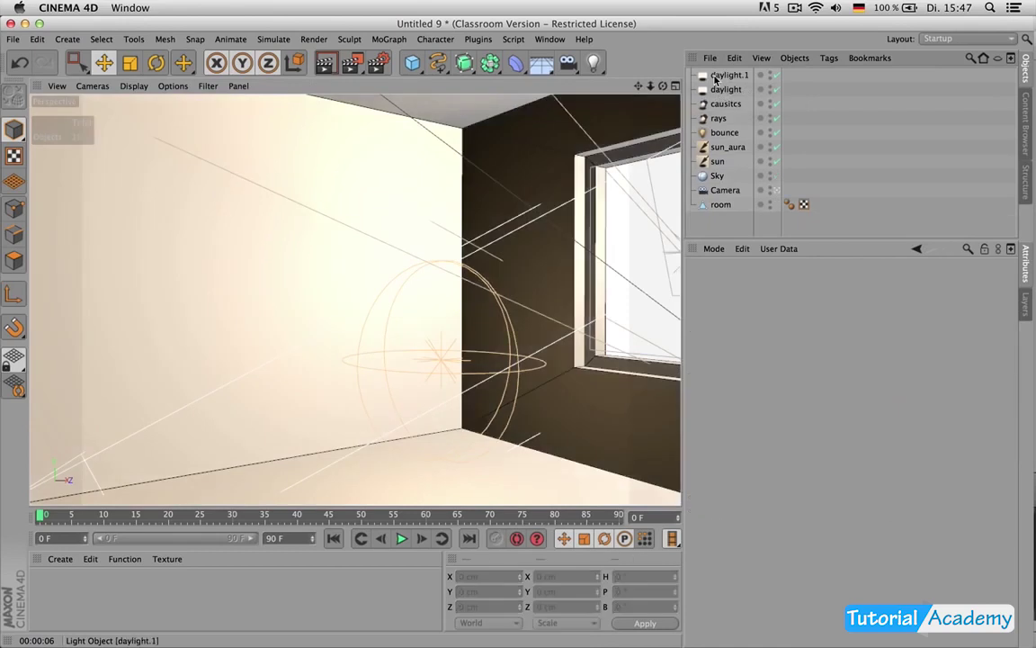
middle_click(613, 162)
middle_click(594, 208)
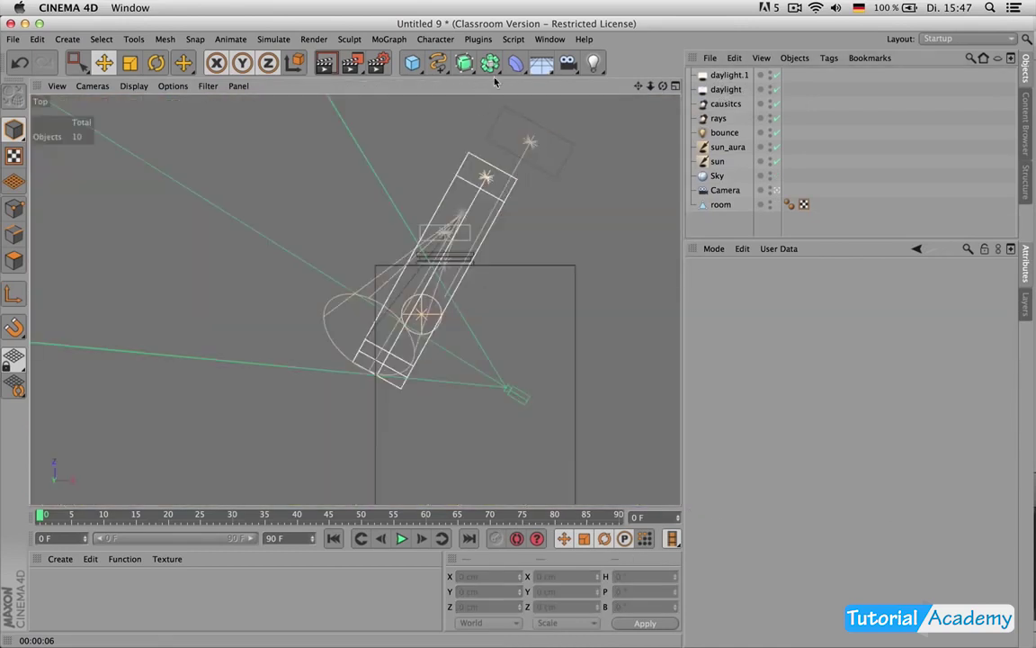
left_click(593, 62)
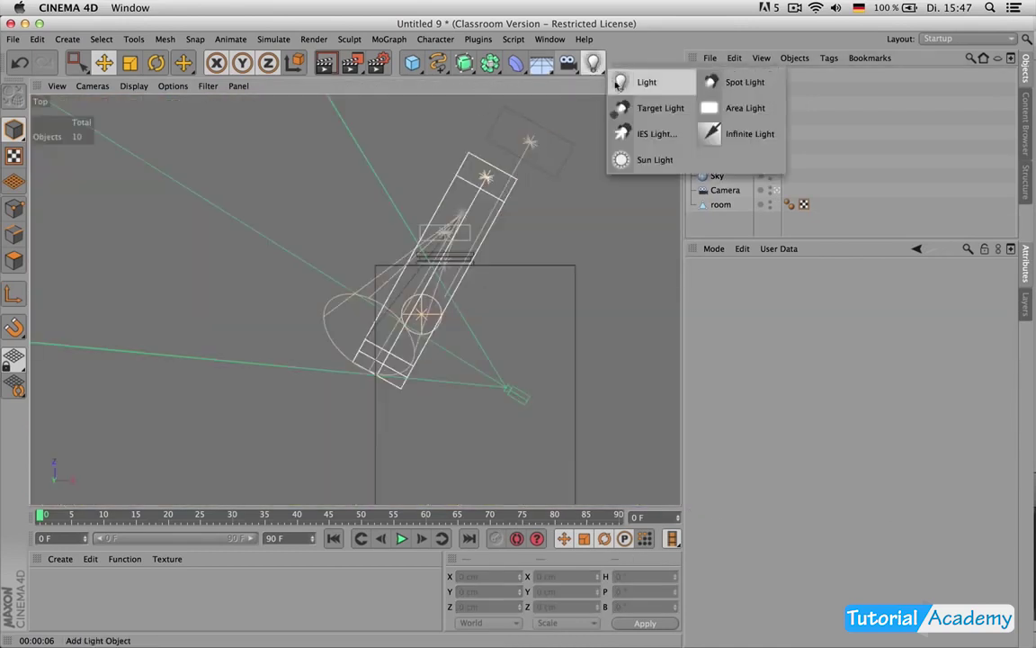
left_click(745, 88)
Step: Move the spot light to about Y 111, Z -108 cm and widen its outer angle to about 51°
left_click_drag(477, 368, 486, 402)
left_click_drag(527, 277, 567, 278)
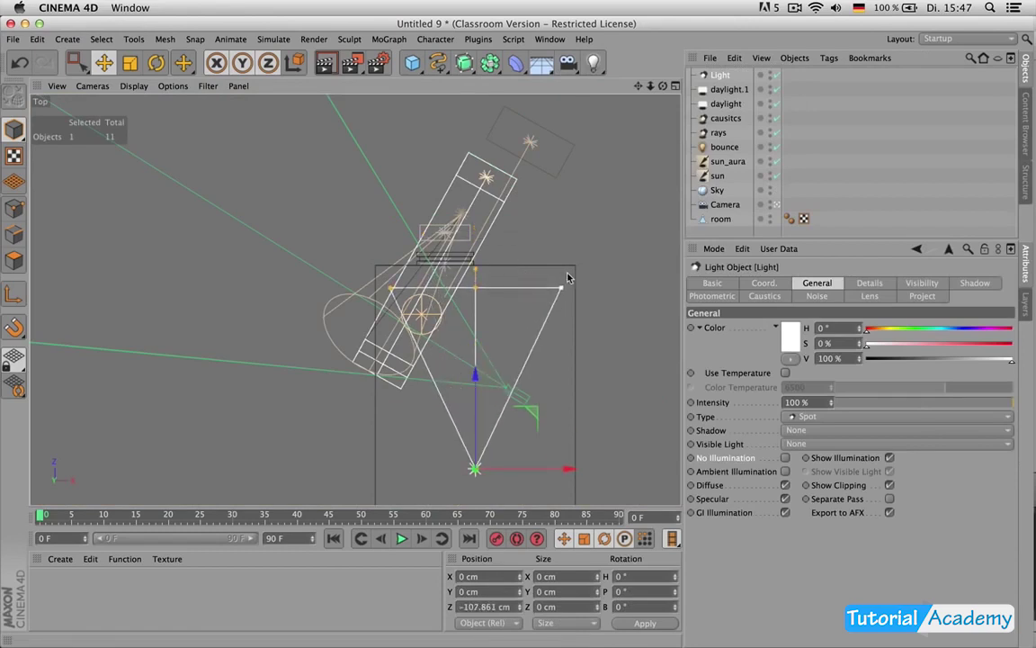
middle_click(568, 278)
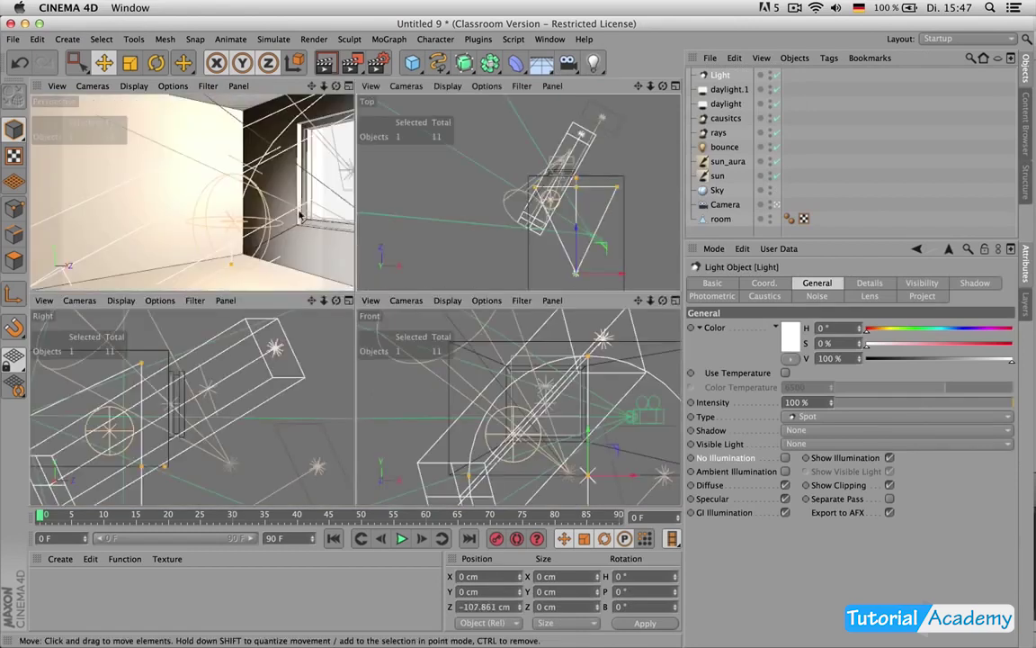
middle_click(295, 216)
middle_click(482, 290)
left_click_drag(537, 396, 594, 389)
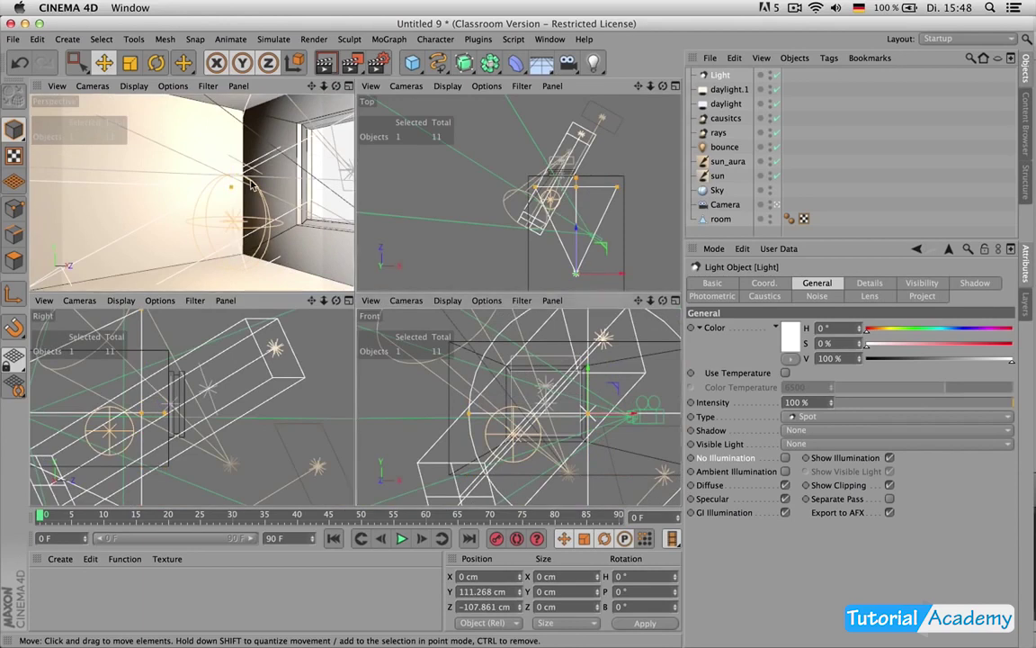
Step: Disable all lights except the new spot light and test-render the perspective view
middle_click(252, 186)
left_click(777, 174)
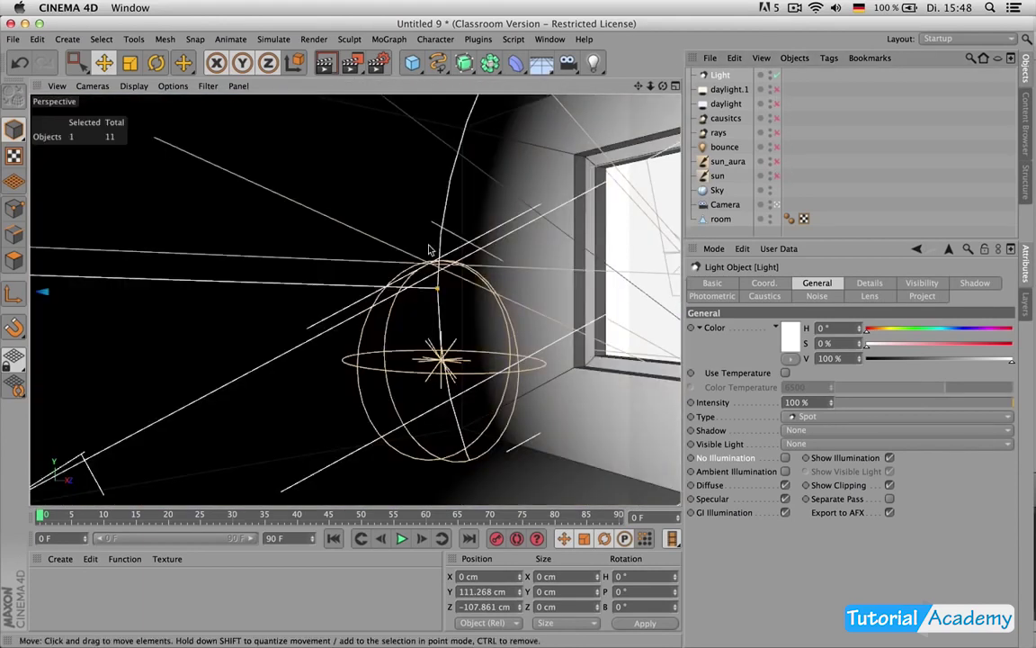
key("ctrl+r")
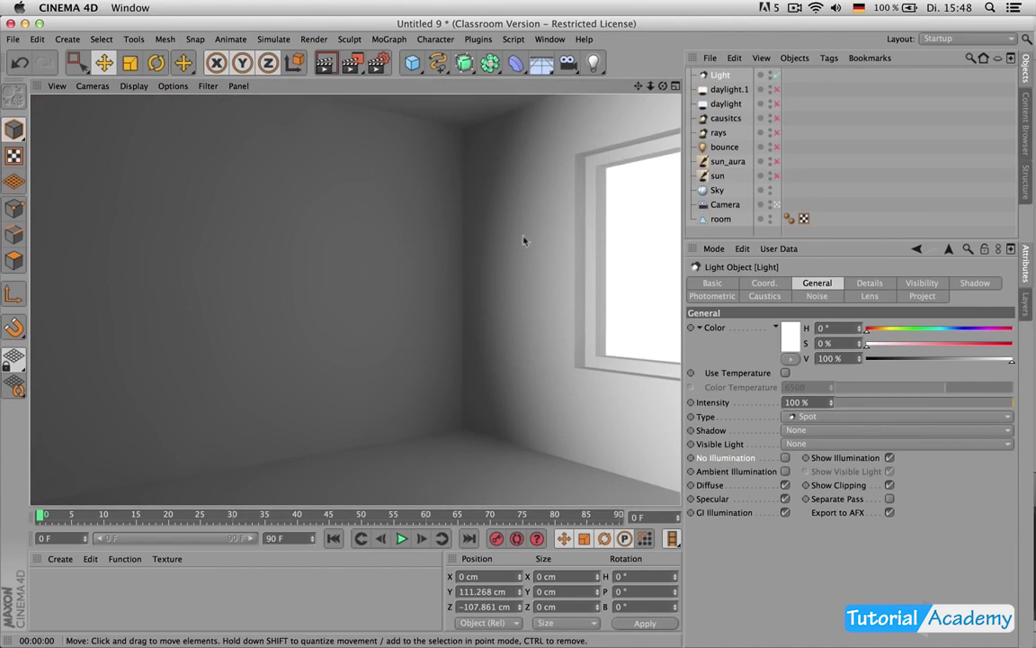
Step: Set the spot light's aspect ratio to 0.61, outer angle to 70.78° and contrast to -50%, and test-render
left_click(870, 282)
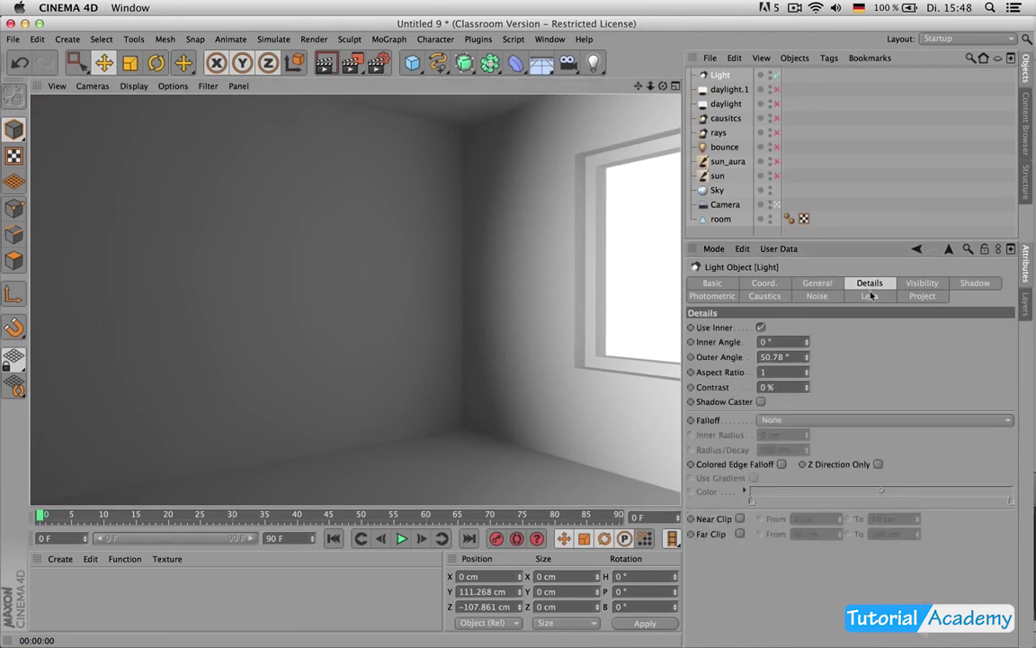
left_click(806, 374)
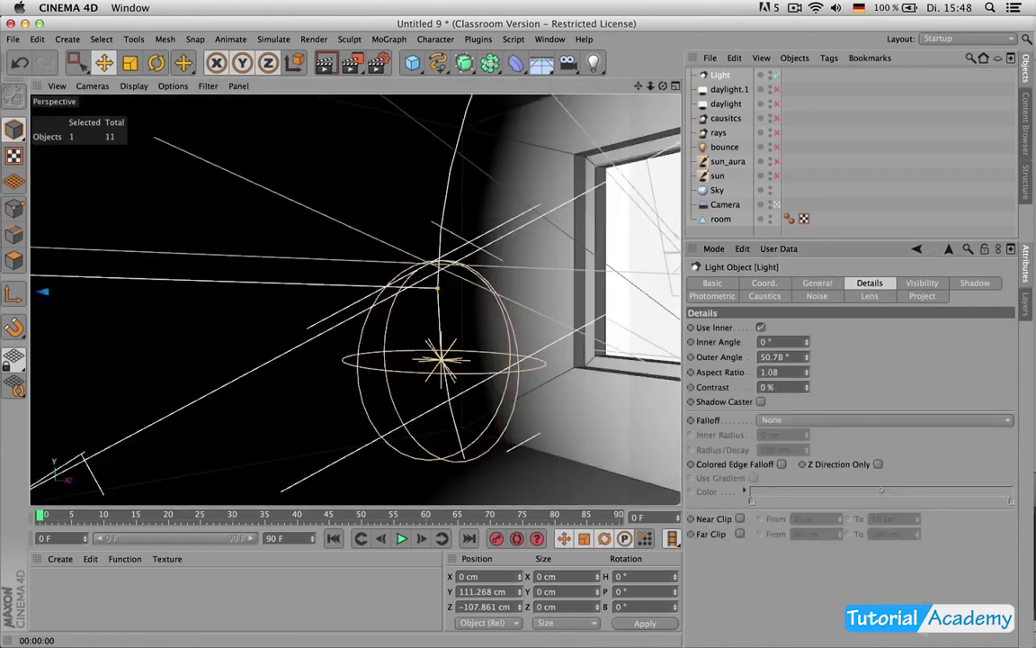
left_click_drag(806, 374, 806, 406)
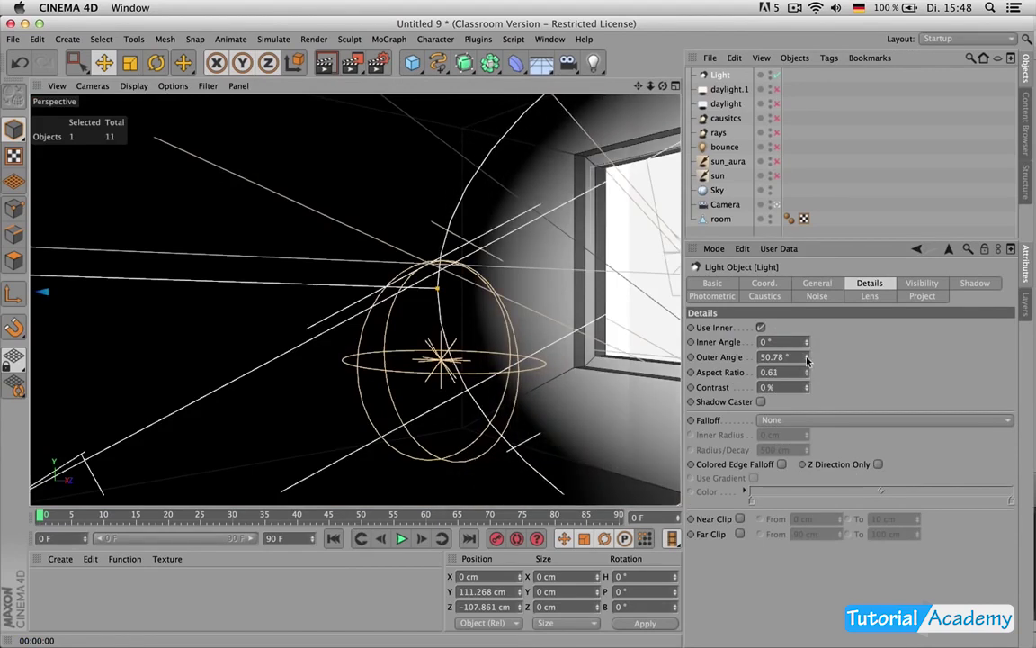
left_click_drag(806, 357, 806, 342)
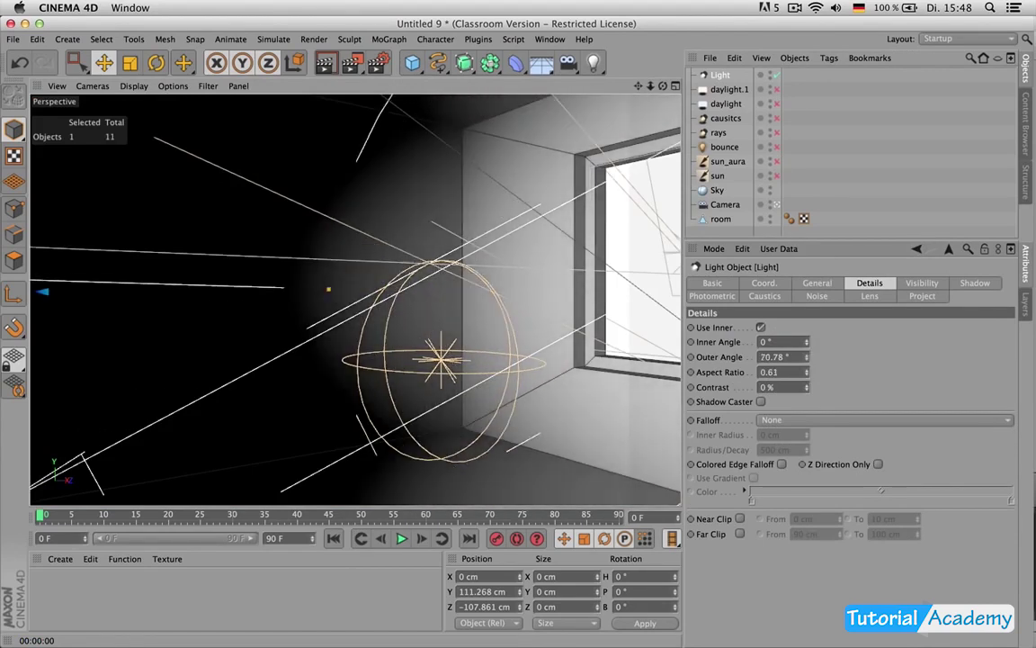
left_click_drag(808, 384, 808, 343)
left_click(792, 386)
type("1")
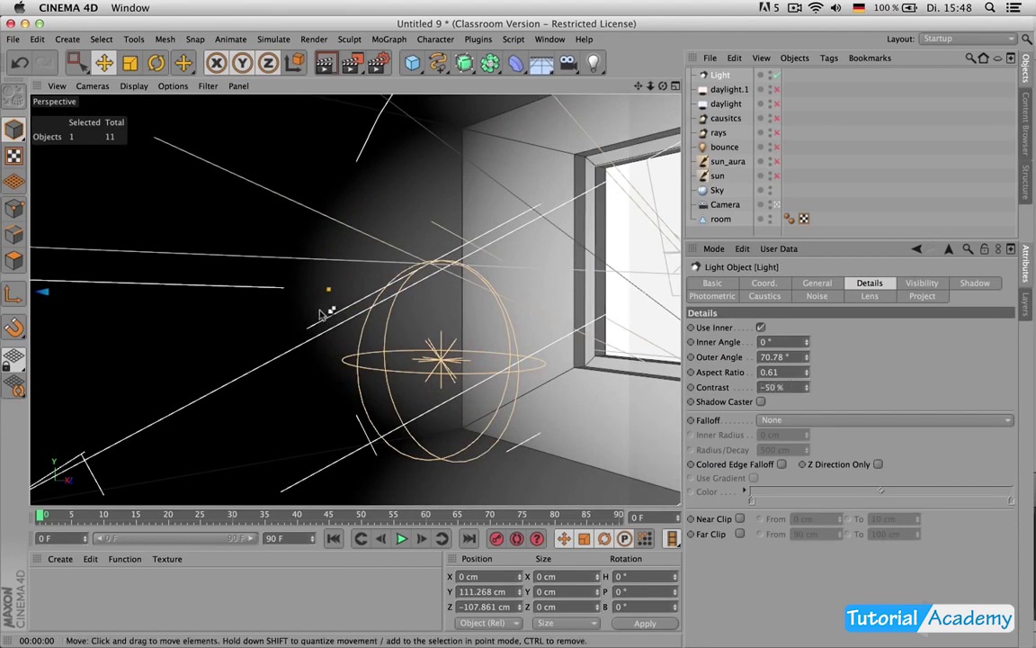
key("ctrl+r")
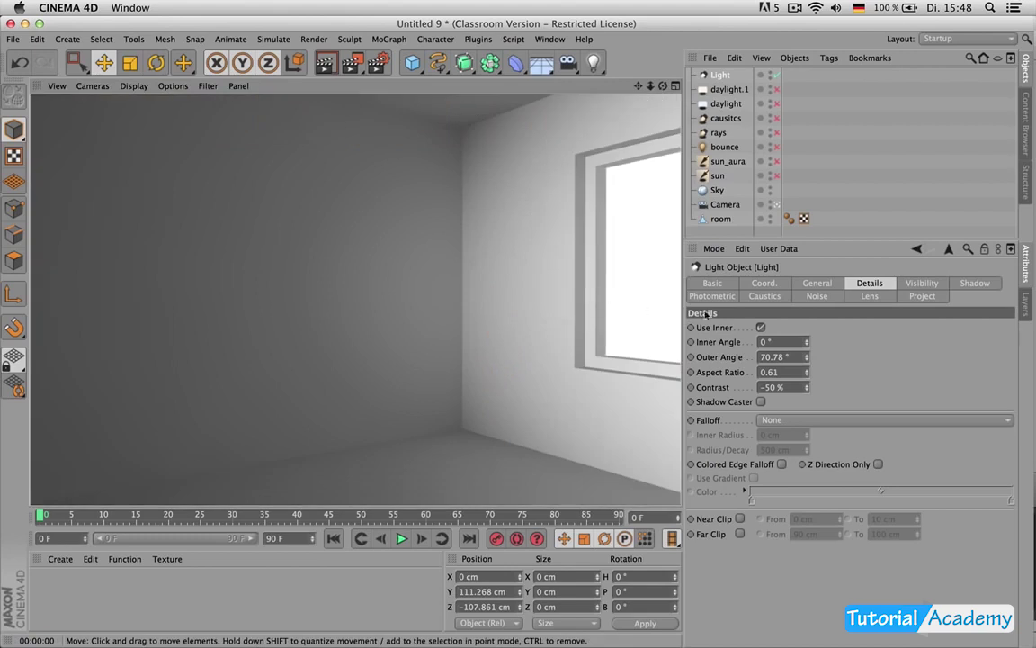
Step: Enable the spot light's colour temperature, test-render it at 6006, and settle on 6223 with another test render
left_click(818, 283)
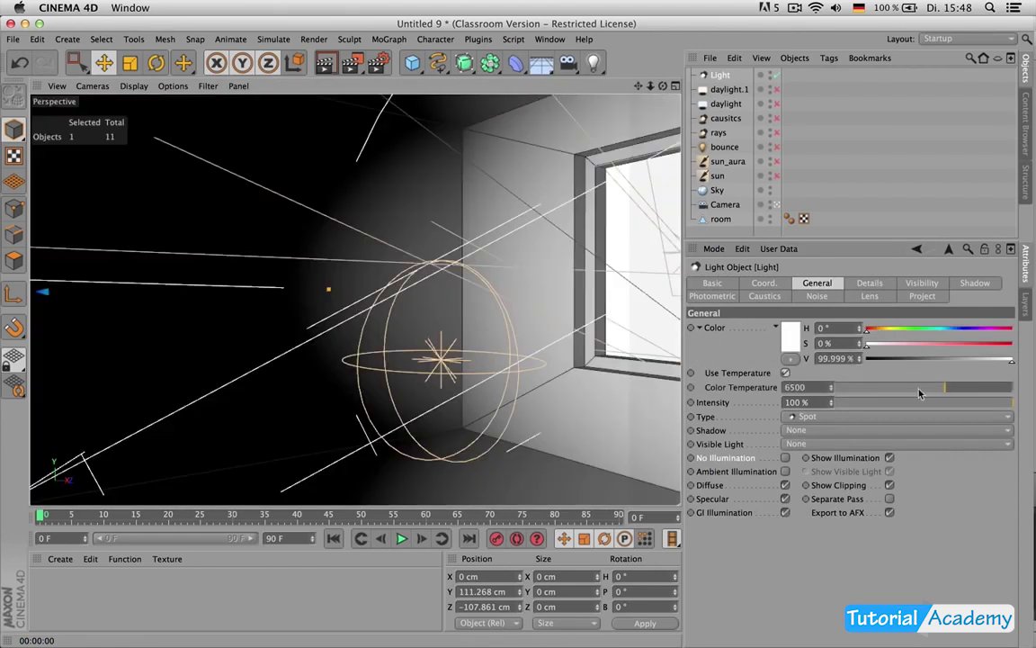
left_click_drag(950, 390, 935, 389)
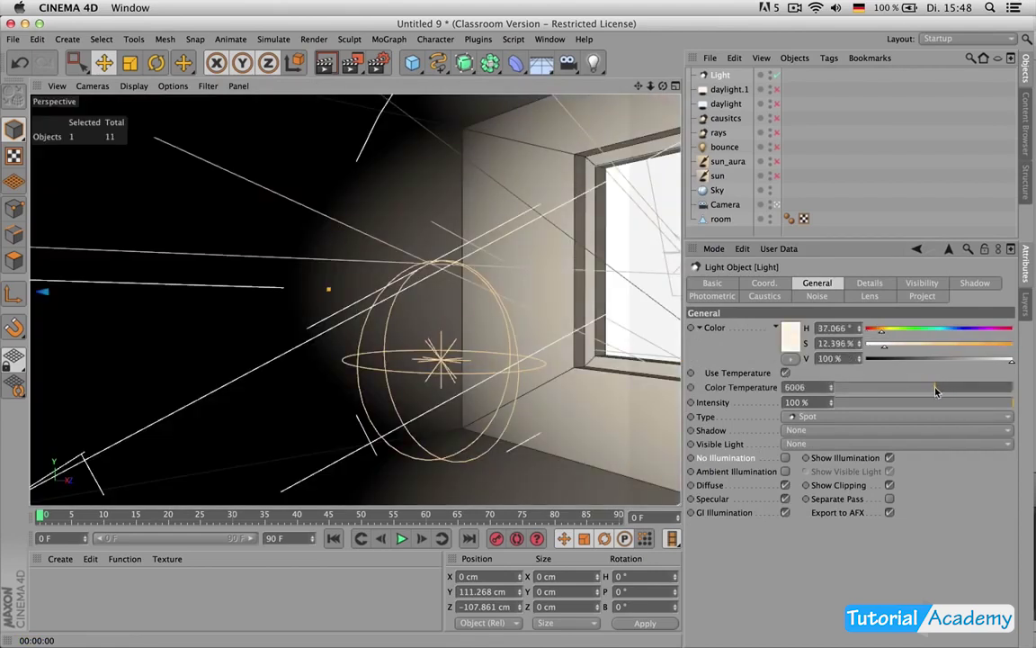
key("ctrl+r")
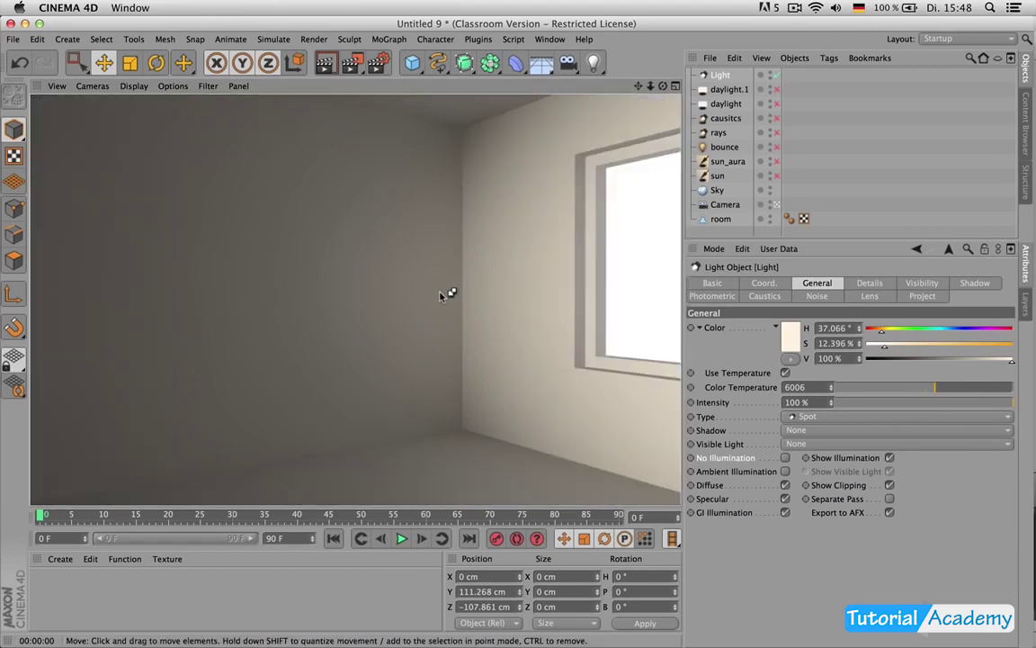
left_click_drag(944, 390, 940, 389)
key("super+r")
Step: Re-enable all other lights, turn on the spot light's icon color and test-render the complete lighting
left_click_drag(777, 91, 777, 176)
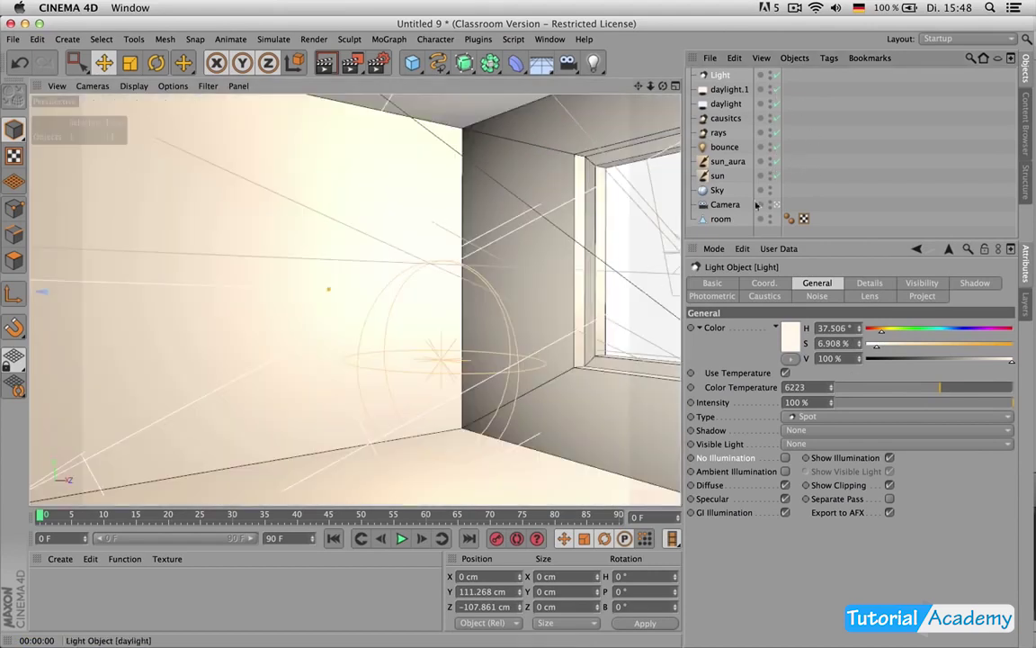
left_click(711, 282)
left_click(776, 399)
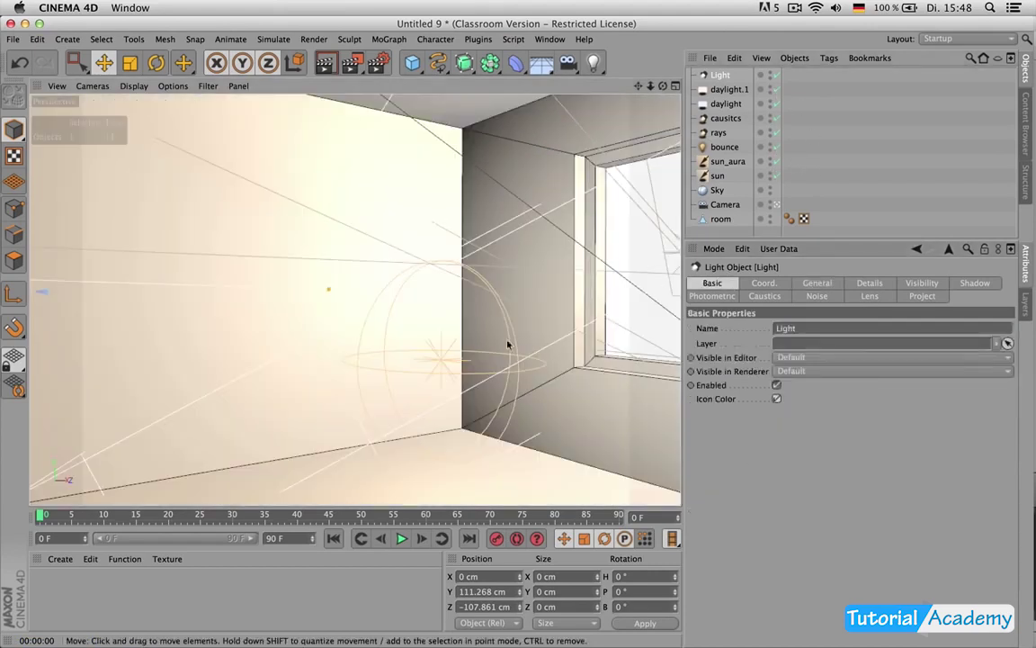
key("super+r")
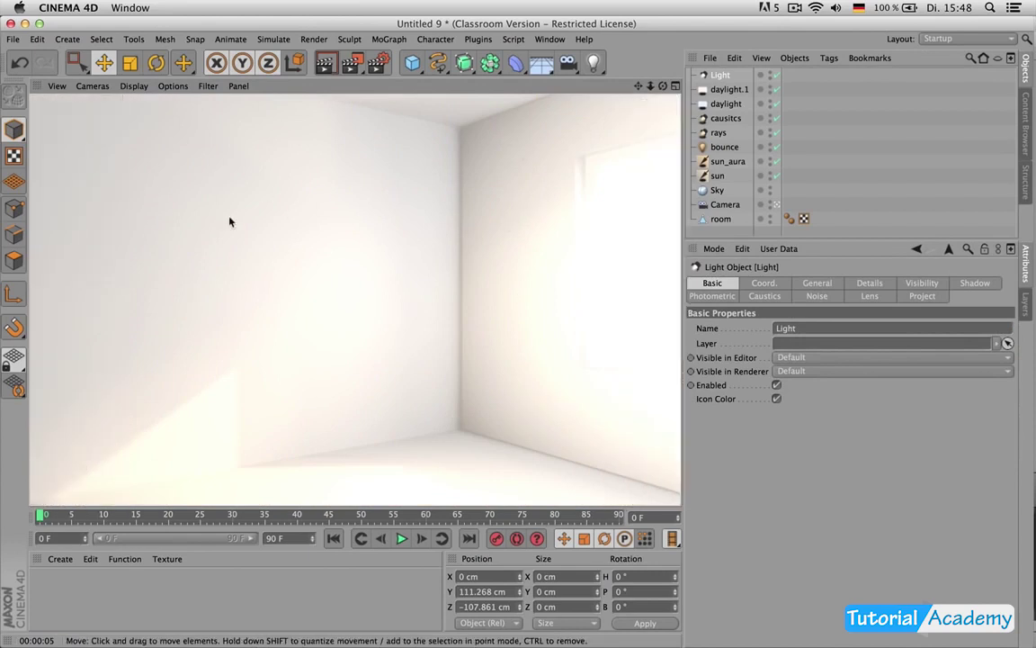
Step: Lower the new spot light's intensity to 26% and test-render the perspective view
left_click(832, 284)
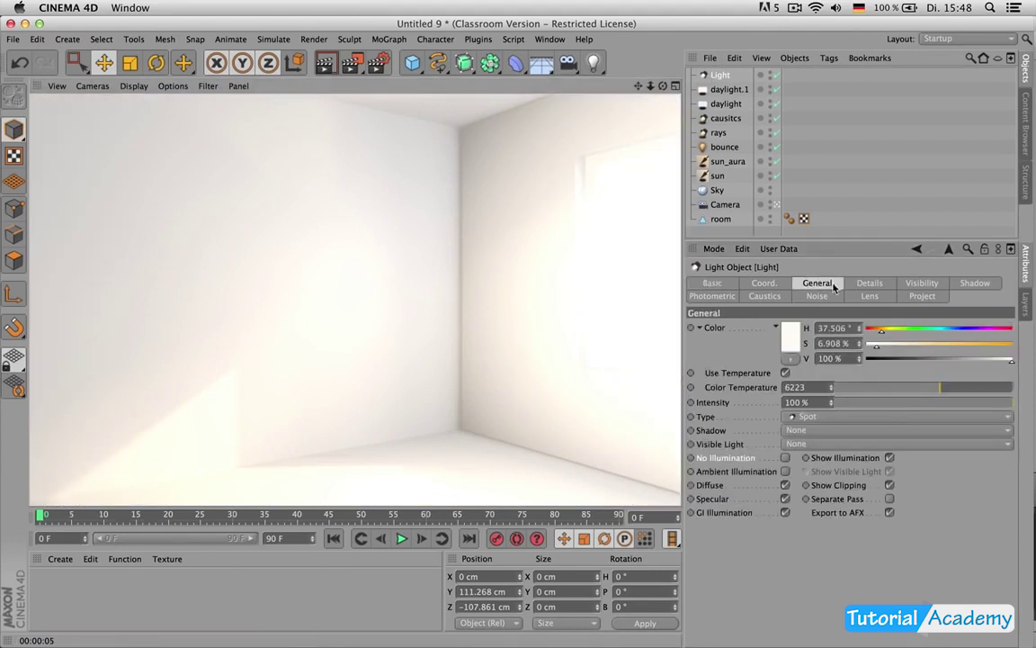
left_click(883, 402)
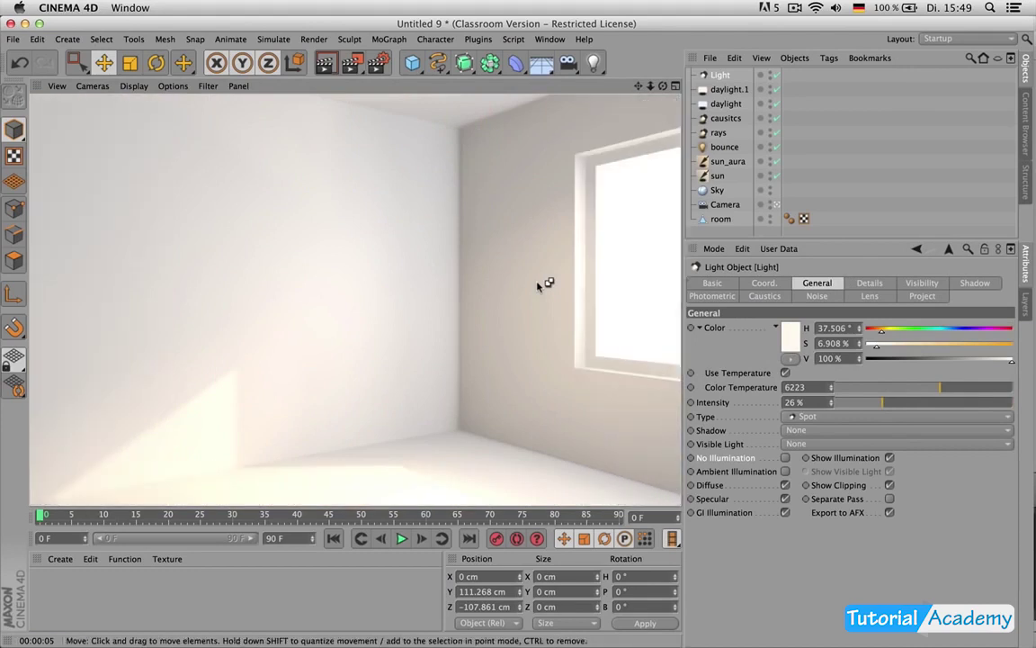
Step: Set the visible light brightness of the rays light to 300% and test-render the view
left_click(720, 135)
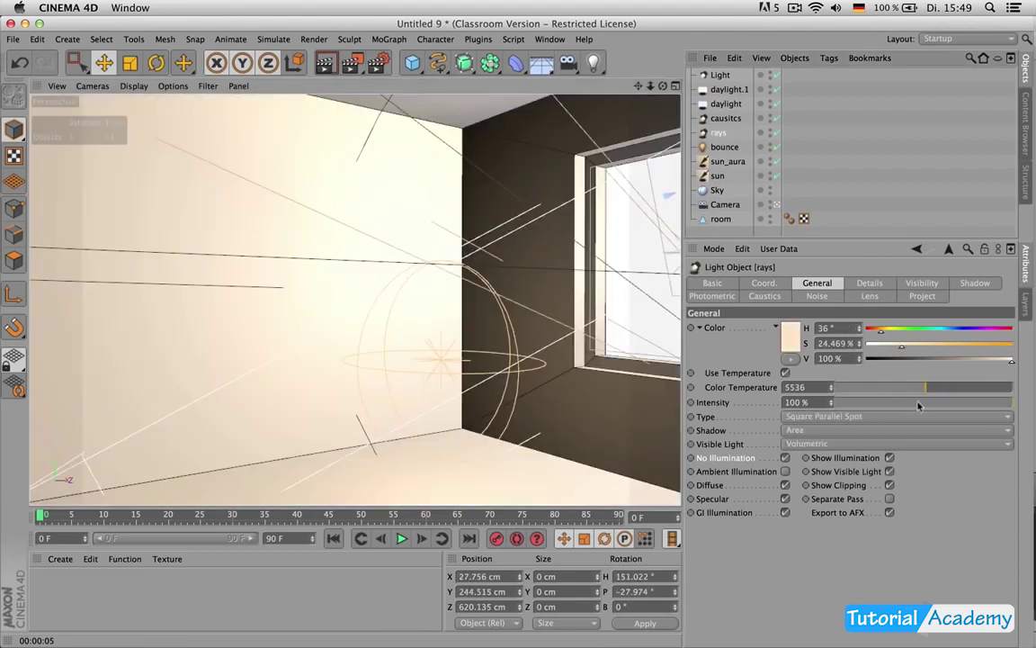
left_click(869, 282)
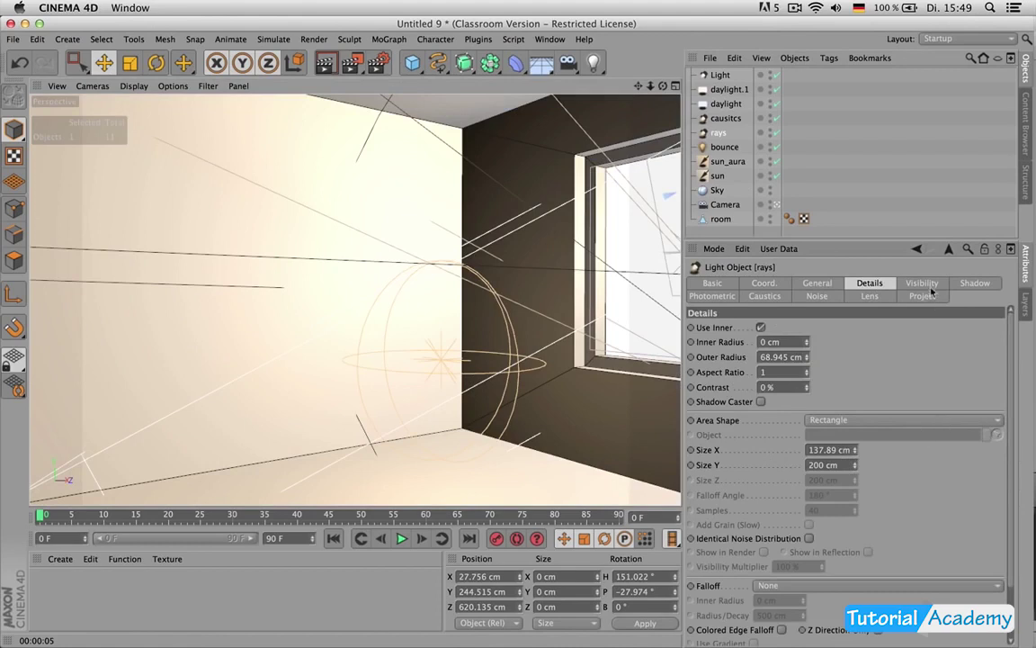
left_click(727, 296)
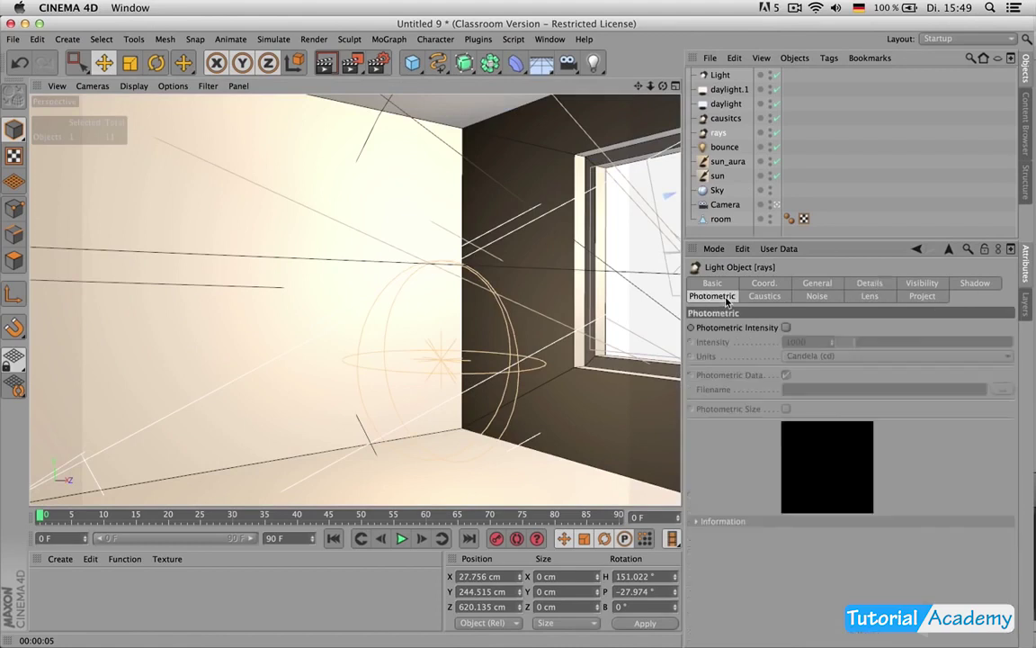
left_click(757, 296)
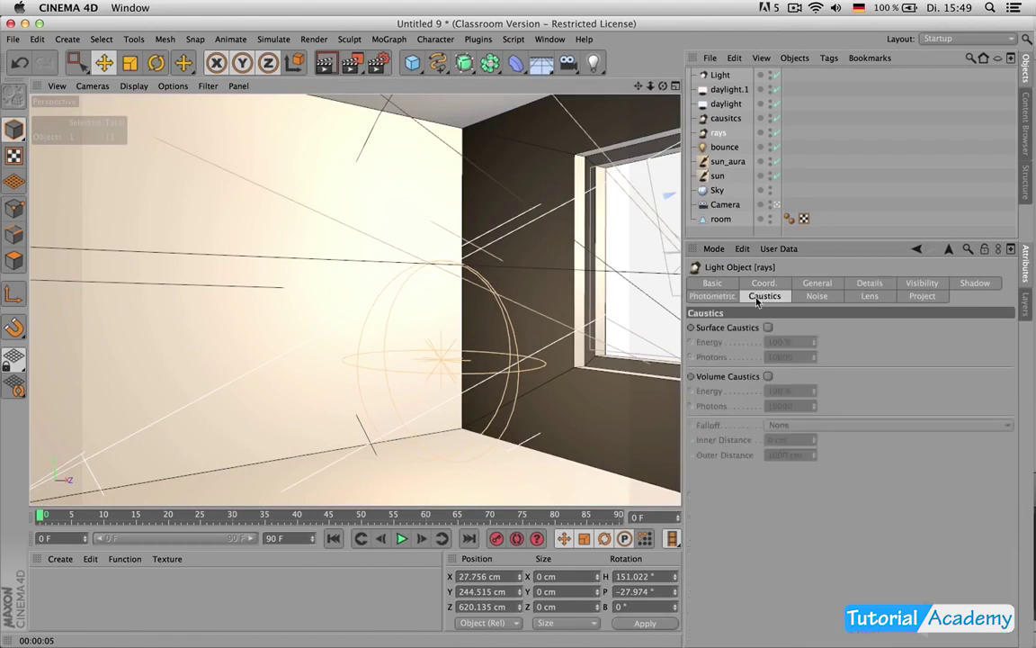
left_click(922, 282)
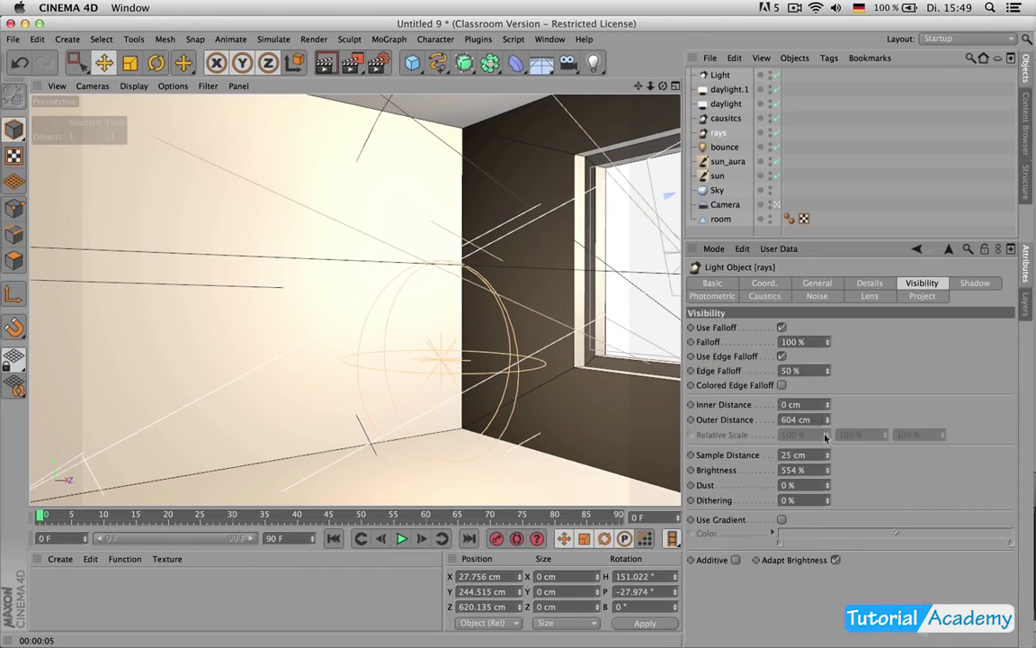
left_click(814, 470)
type("1")
key("Return")
key("ctrl+r")
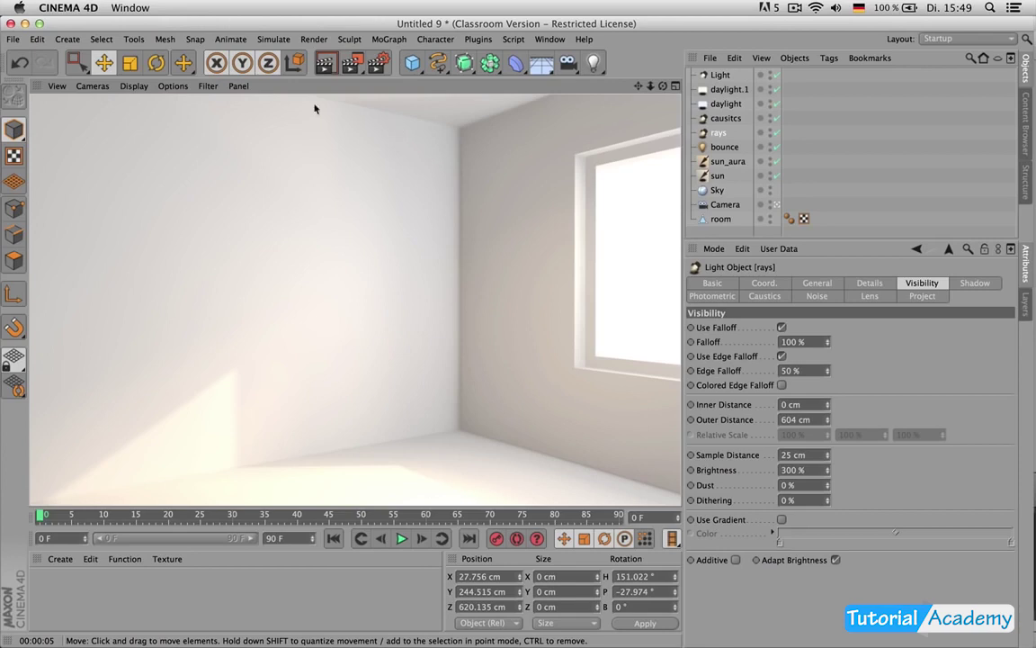
Step: Add the Ambient Occlusion render effect with 44 maximum samples and change its gradient's black end to light grey, RGB 200
left_click(377, 62)
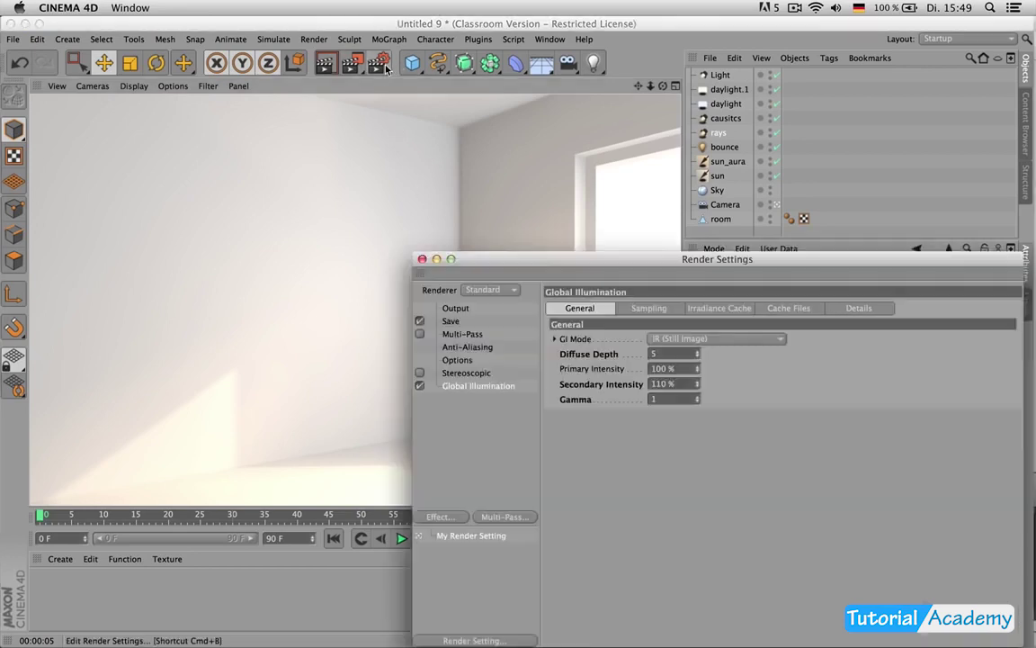
left_click(438, 516)
left_click(508, 339)
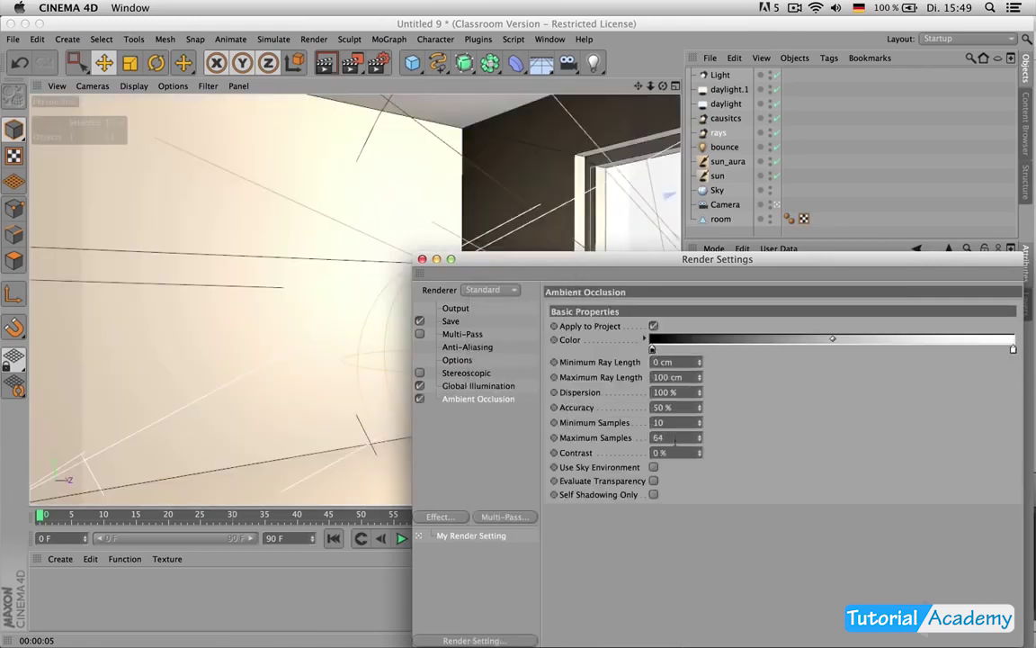
type("44")
key("Return")
double_click(652, 349)
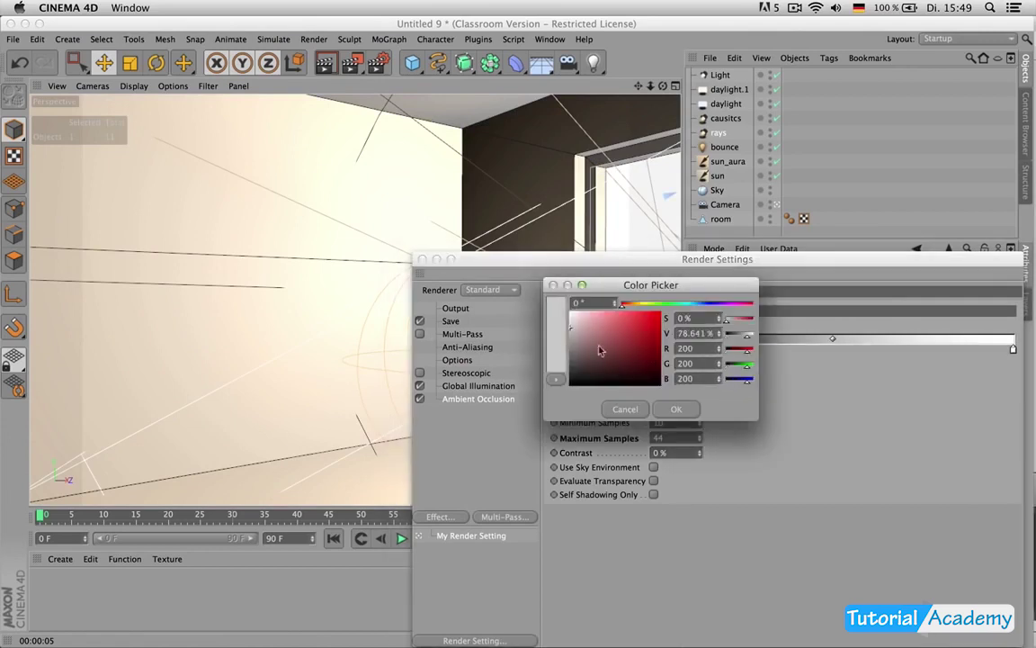
left_click(681, 406)
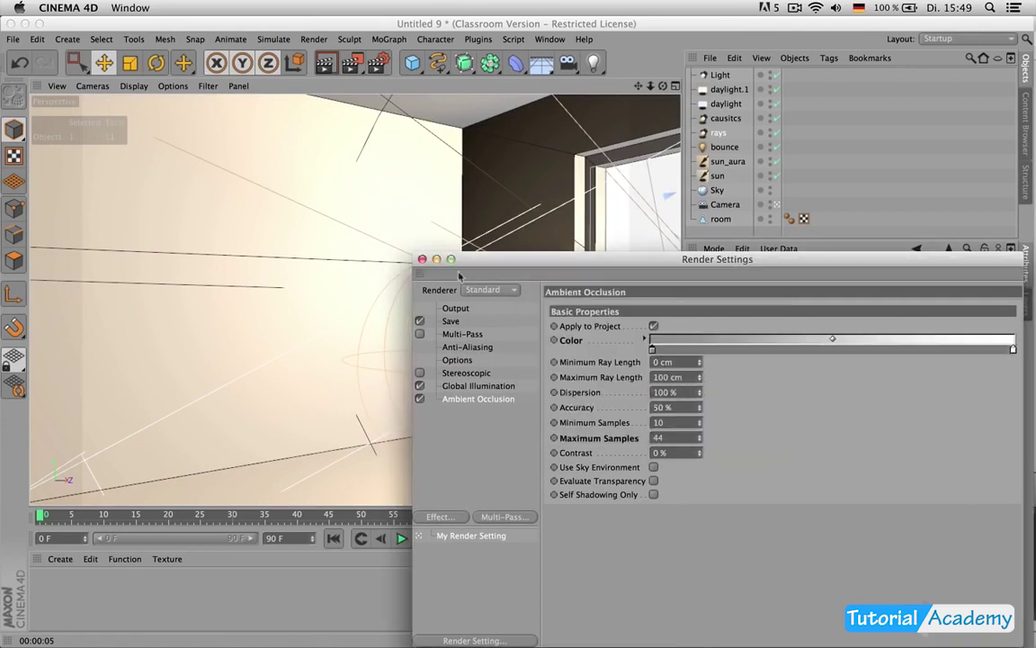
Step: Close the render settings and test-render a region around the floor and lower room corner
left_click(422, 259)
left_click_drag(325, 62, 359, 88)
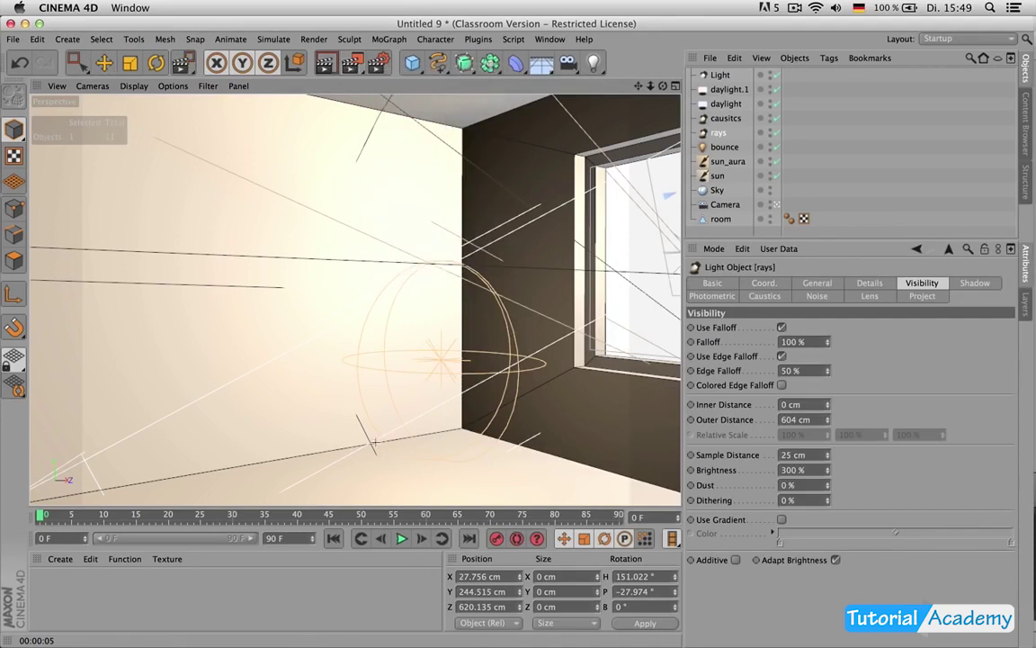
left_click_drag(274, 392, 525, 483)
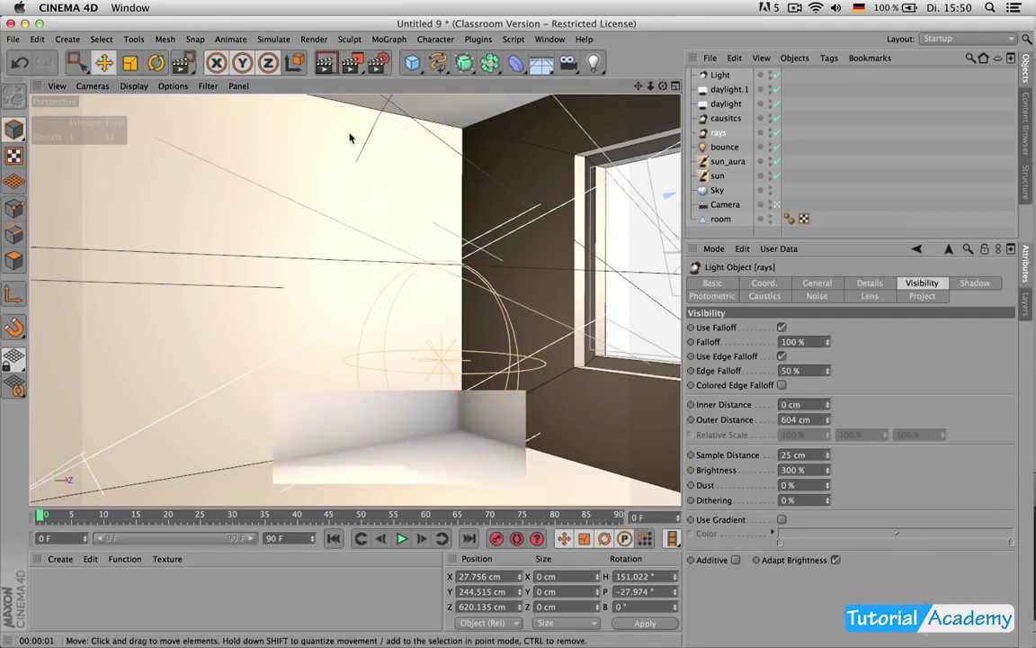
Step: Recheck the ambient occlusion gradient's dark colour in the render settings and test-render the full perspective view
key("ctrl+b")
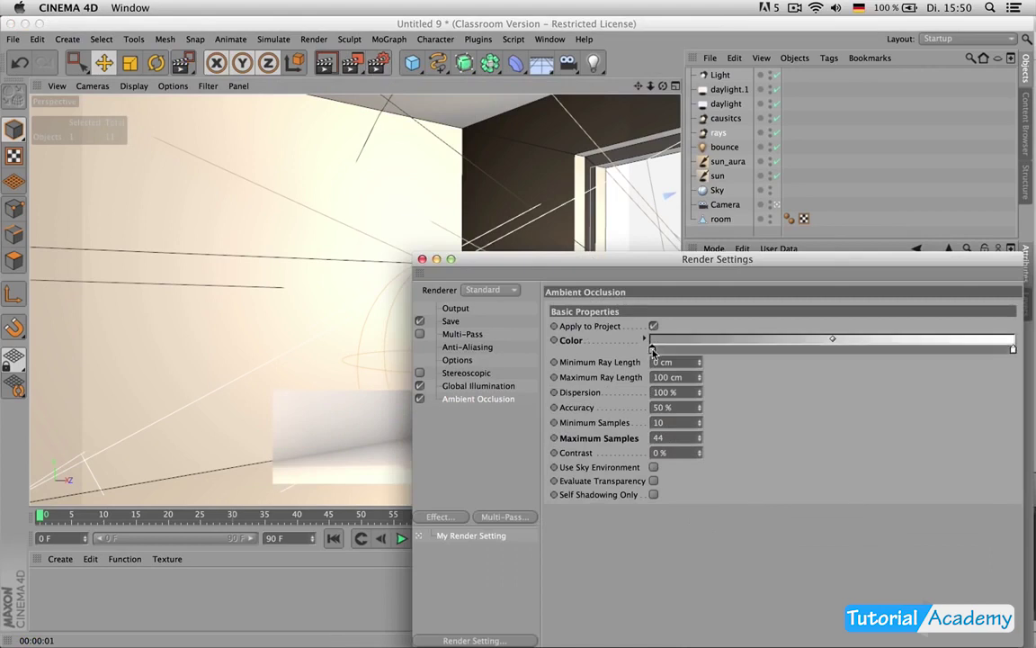
double_click(652, 348)
key("Escape")
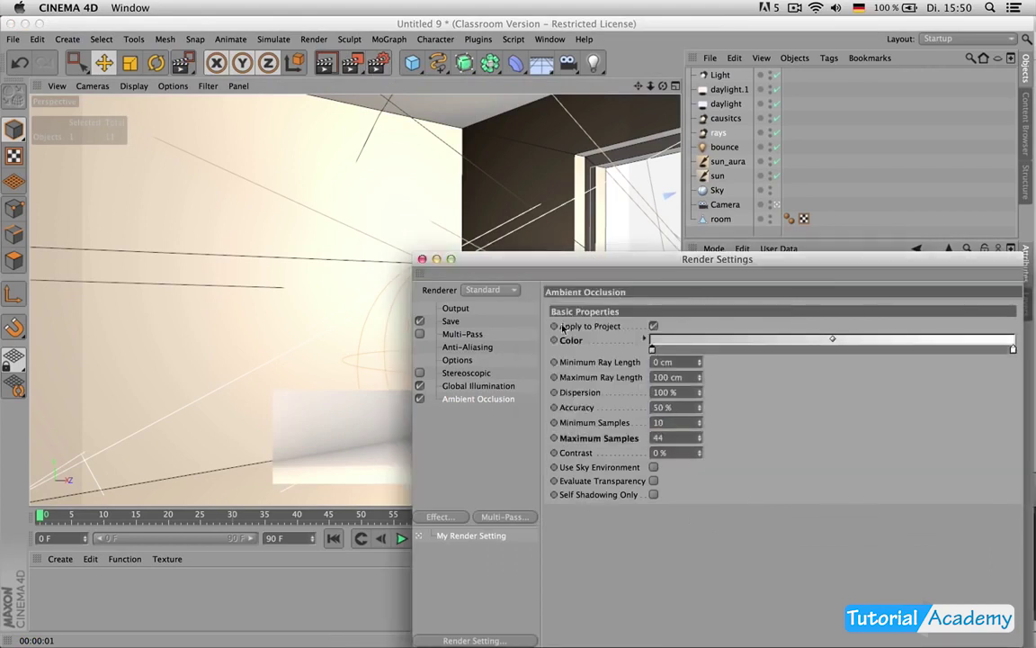
left_click(422, 259)
key("ctrl+r")
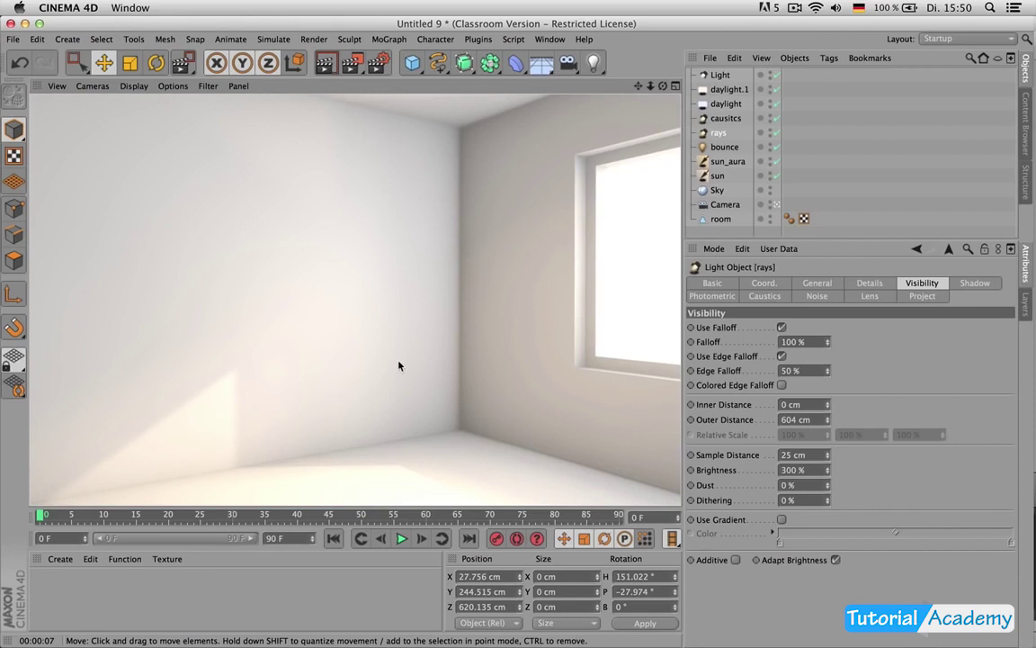
Step: Reduce the bounce light's intensity to 66% and test-render the view
left_click(730, 149)
left_click(817, 283)
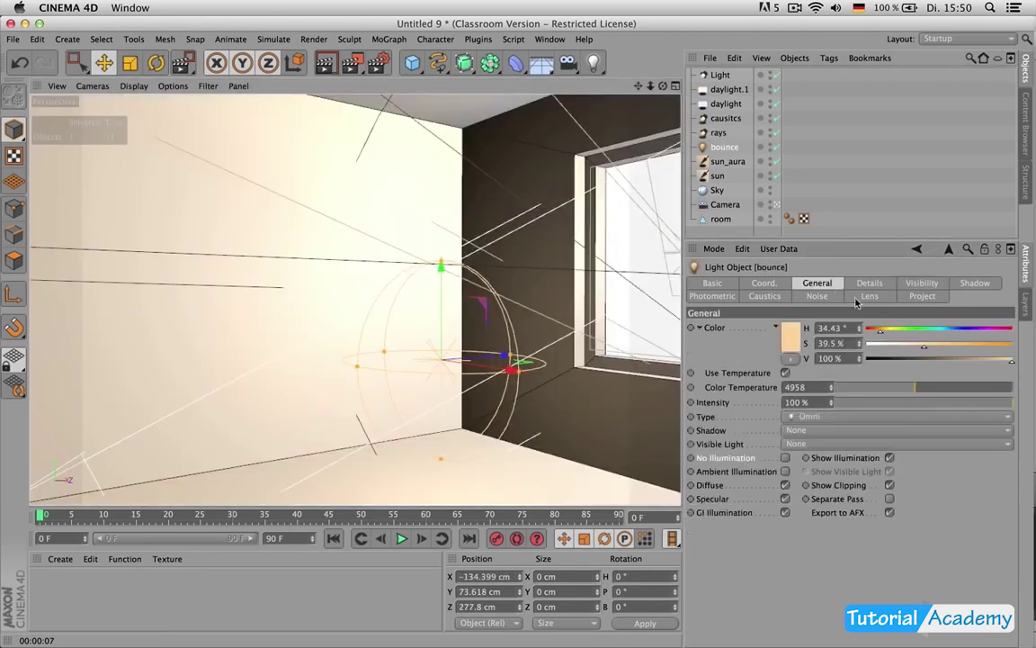
left_click_drag(965, 406, 960, 405)
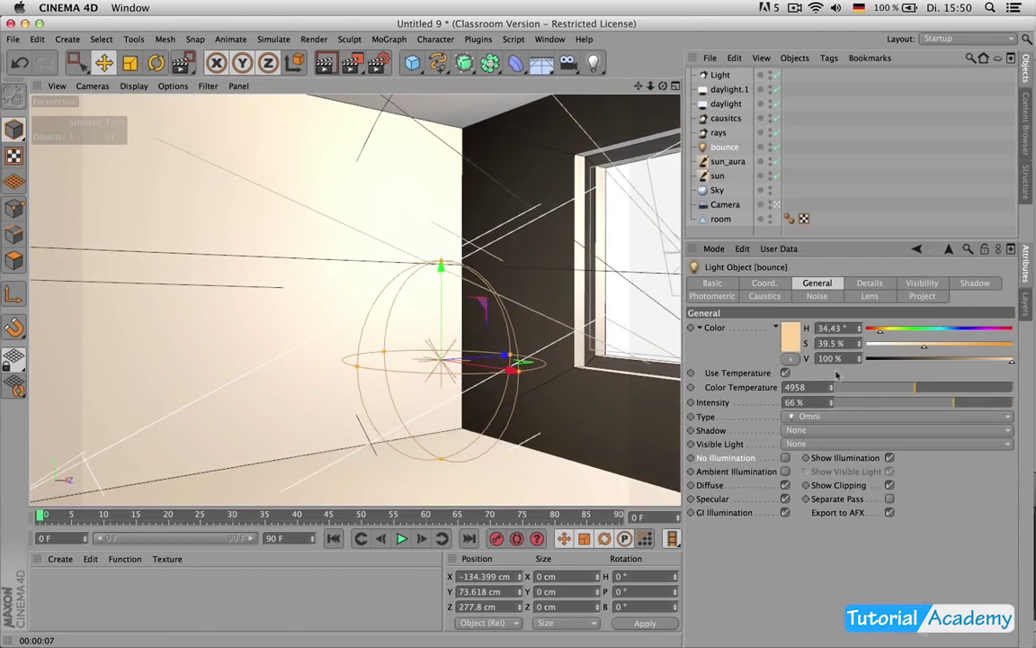
key("ctrl+r")
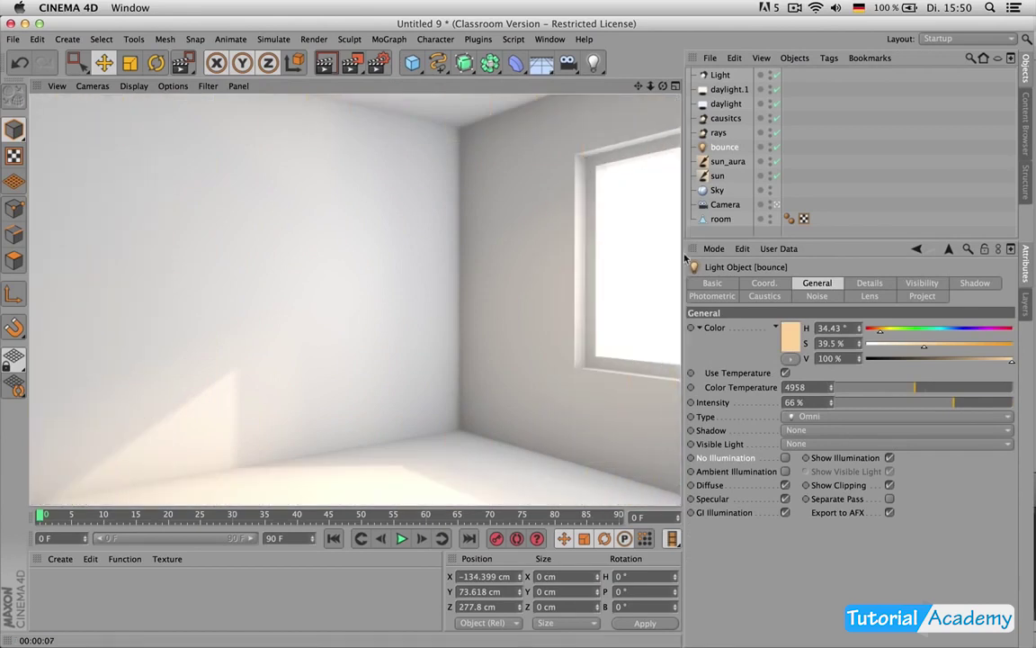
Step: Raise the sun light's intensity to 100% and test-render a region around the sunlit patch on the wall
left_click(717, 176)
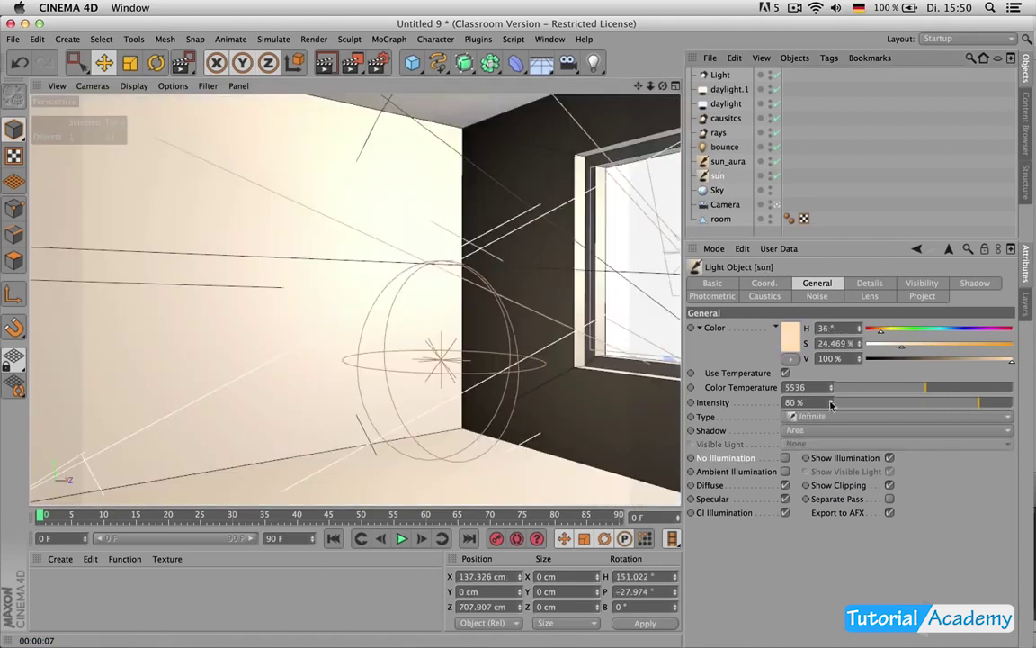
left_click_drag(977, 404, 1016, 404)
left_click_drag(355, 64, 402, 81)
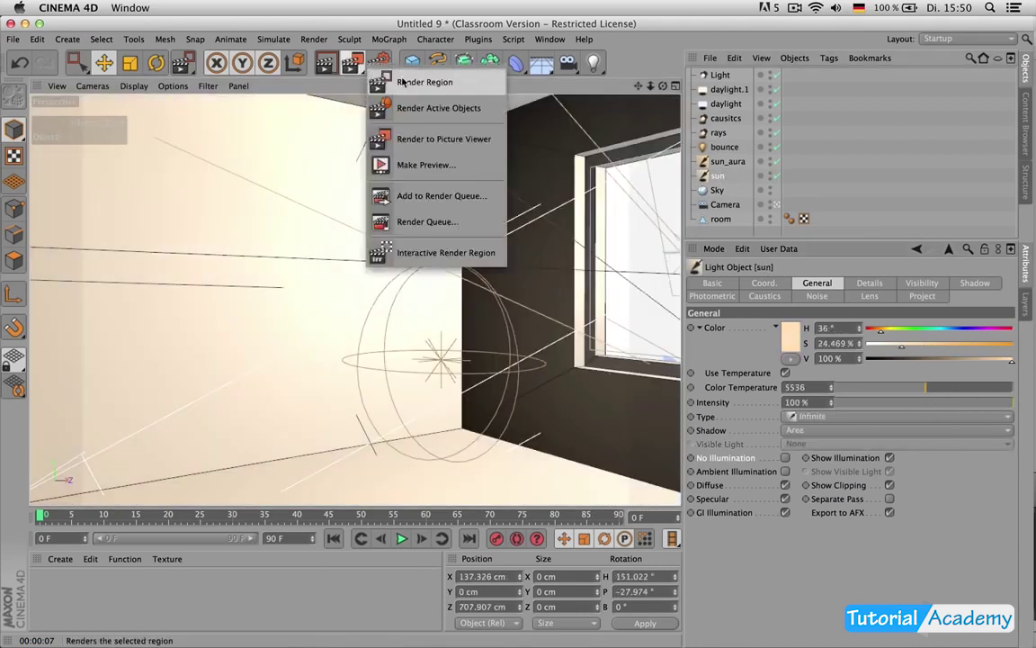
left_click_drag(180, 297, 255, 489)
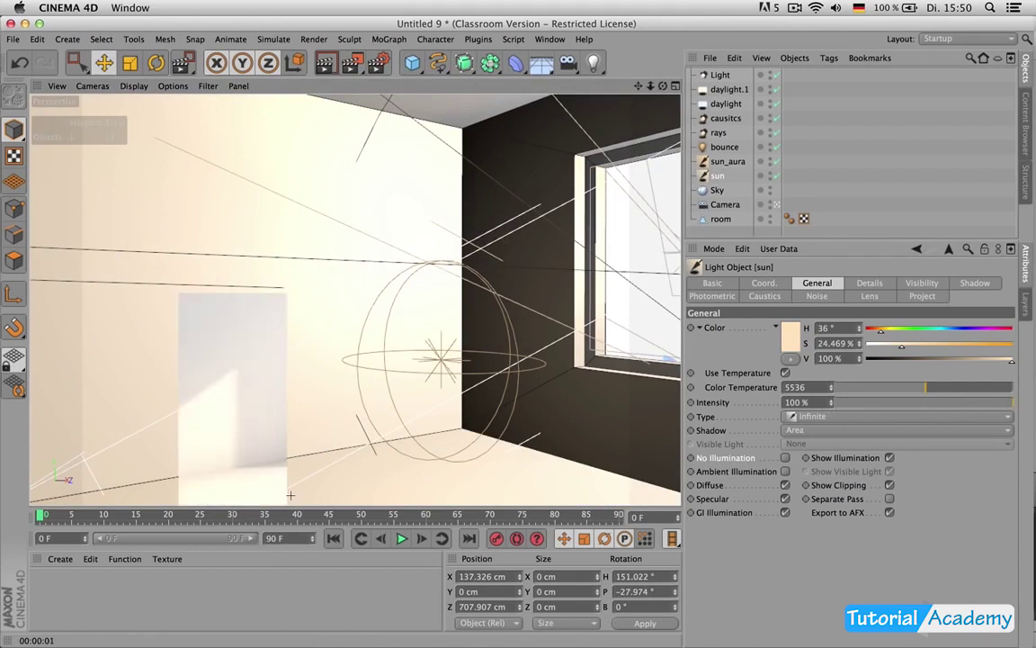
Step: Set the sun light's infinite angle to 0.22° and test-render the full perspective view
left_click(869, 282)
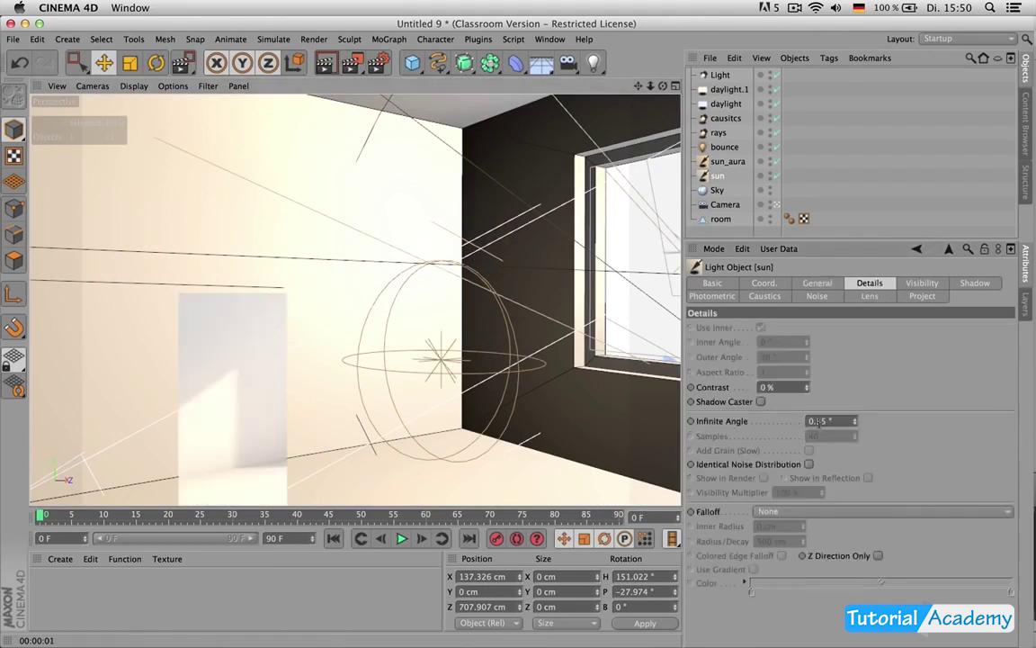
left_click_drag(815, 421, 838, 421)
type("22")
key("Return")
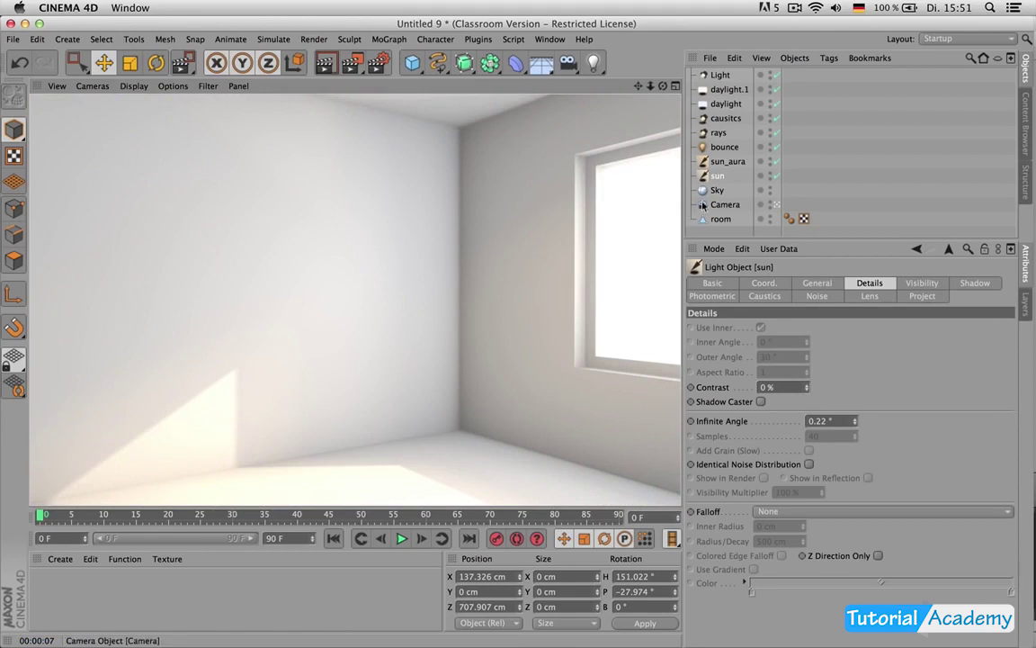
Step: Set the bounce light's intensity to 77% and test-render the view
left_click(724, 147)
left_click(818, 282)
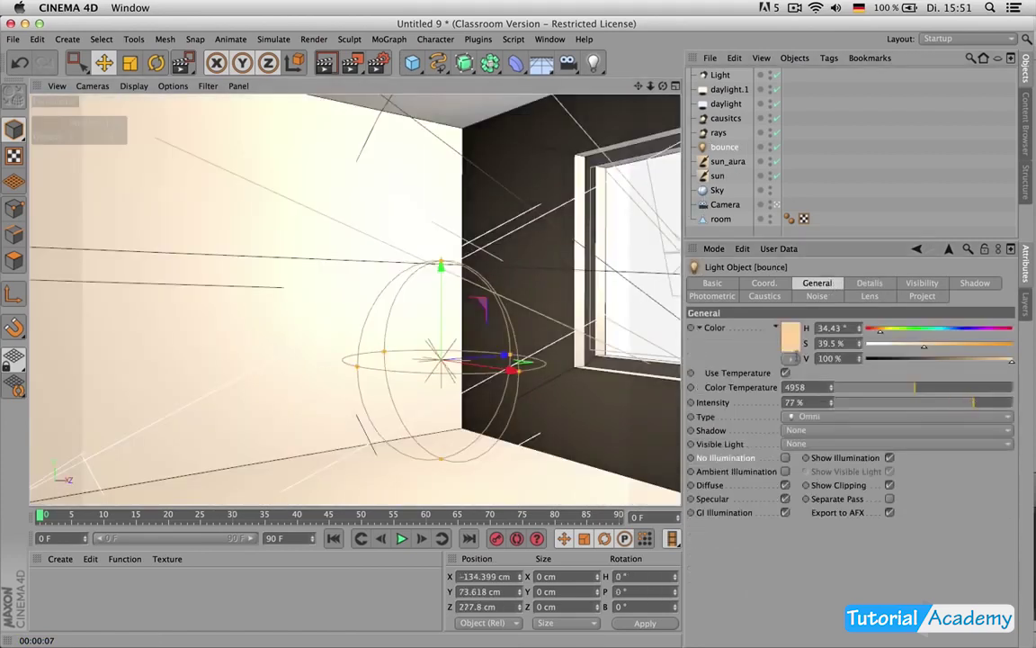
key("ctrl+r")
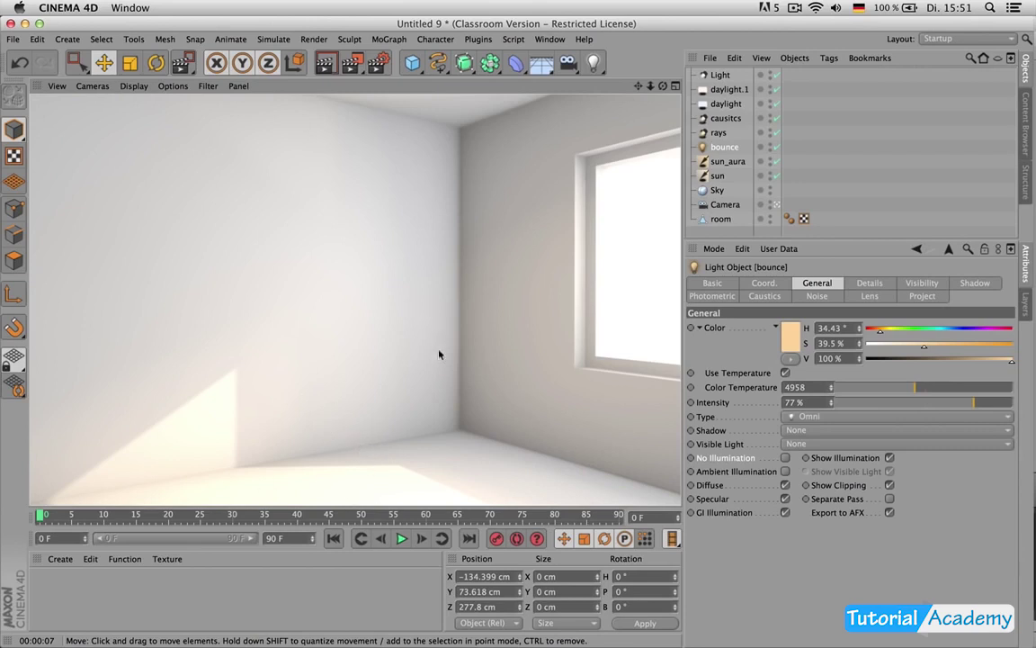
Step: Rename the spot light called Light to "room" and test-render it at 37% intensity
left_click(724, 76)
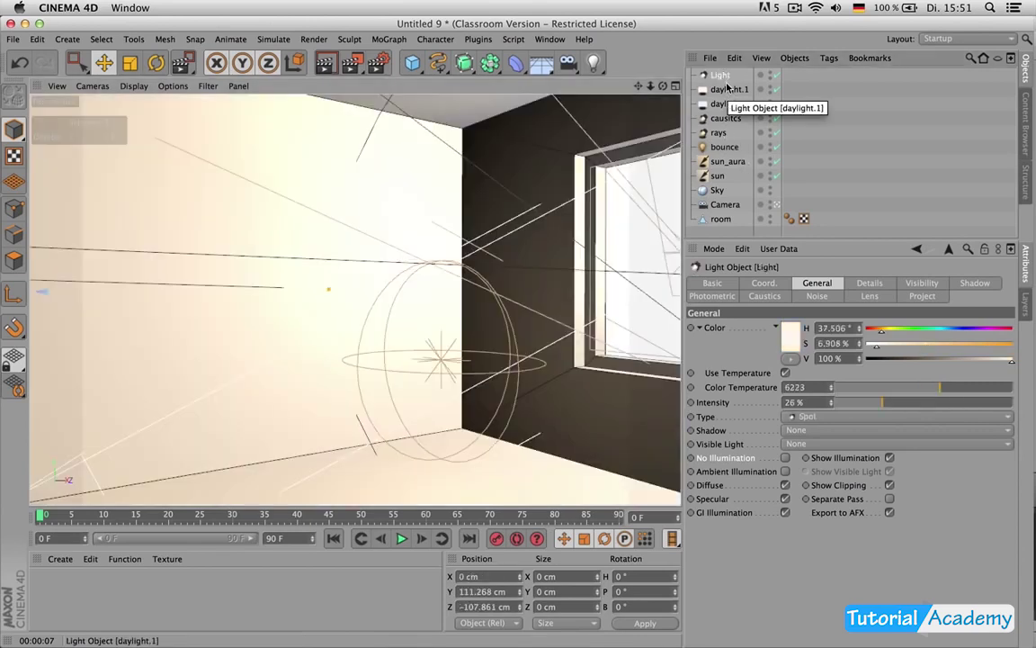
double_click(721, 75)
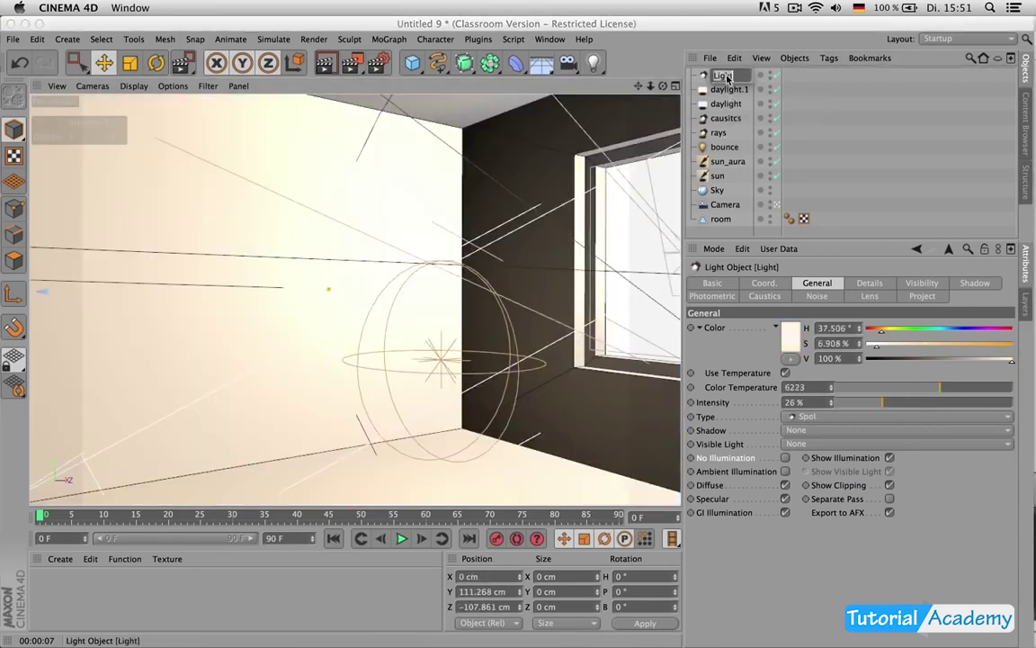
type("room")
key("Return")
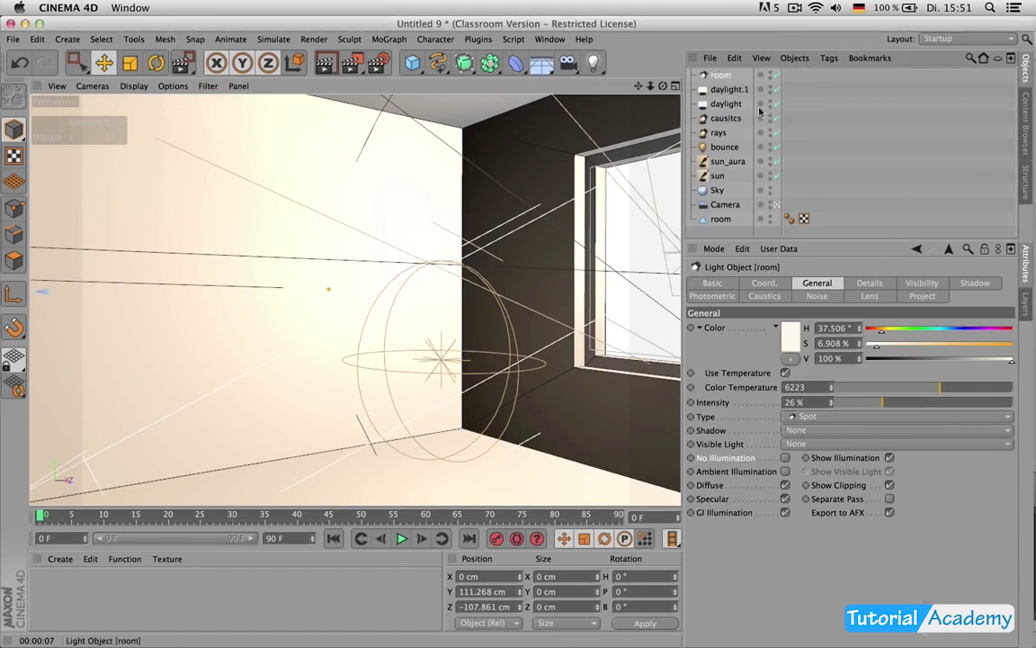
left_click(895, 403)
left_click_drag(896, 403, 902, 403)
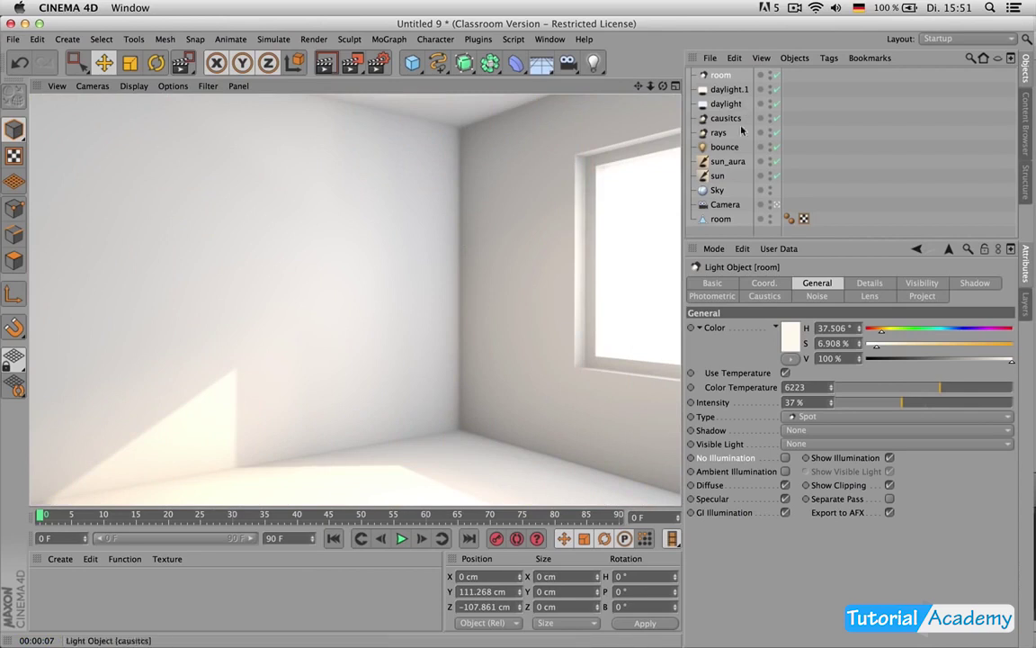
Step: Select both daylight lights and examine their shadow settings and the available shadow types
left_click(728, 89)
left_click(727, 103, "shift")
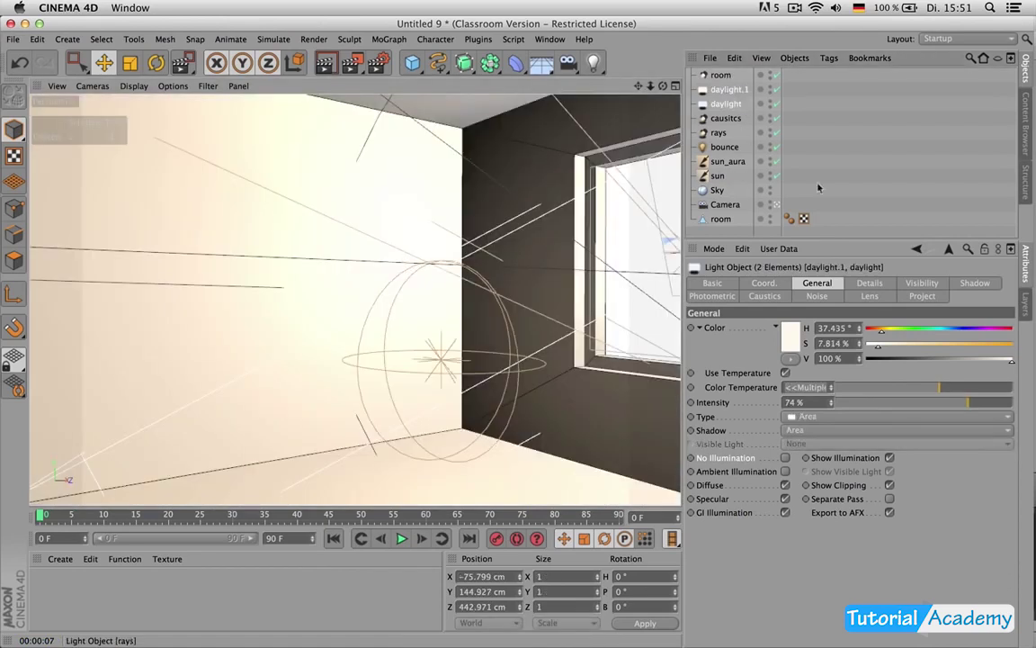
left_click(869, 282)
left_click(975, 282)
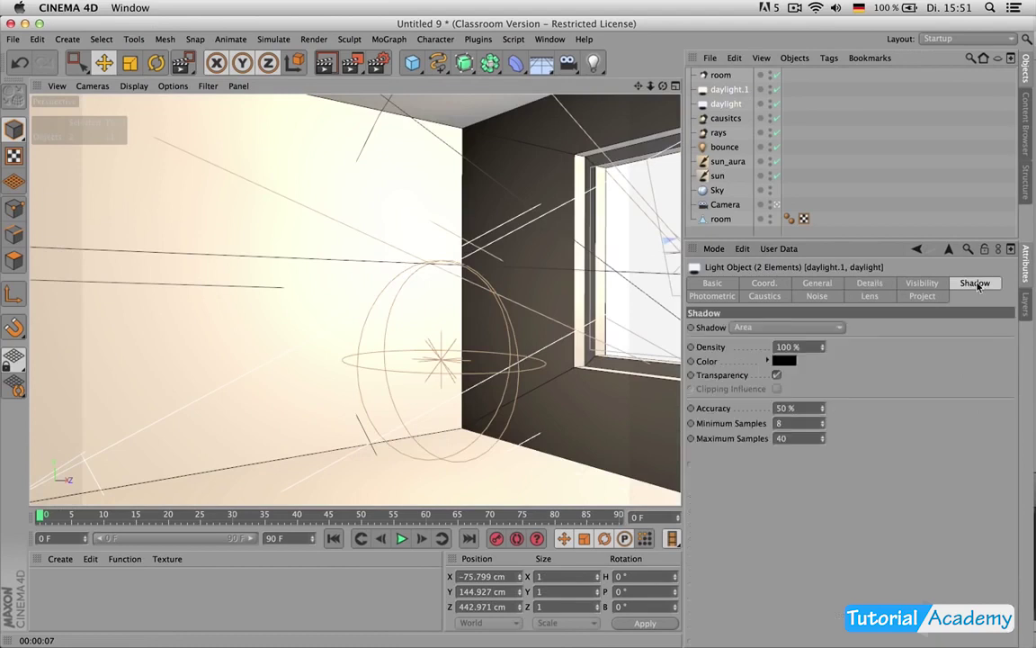
left_click(789, 328)
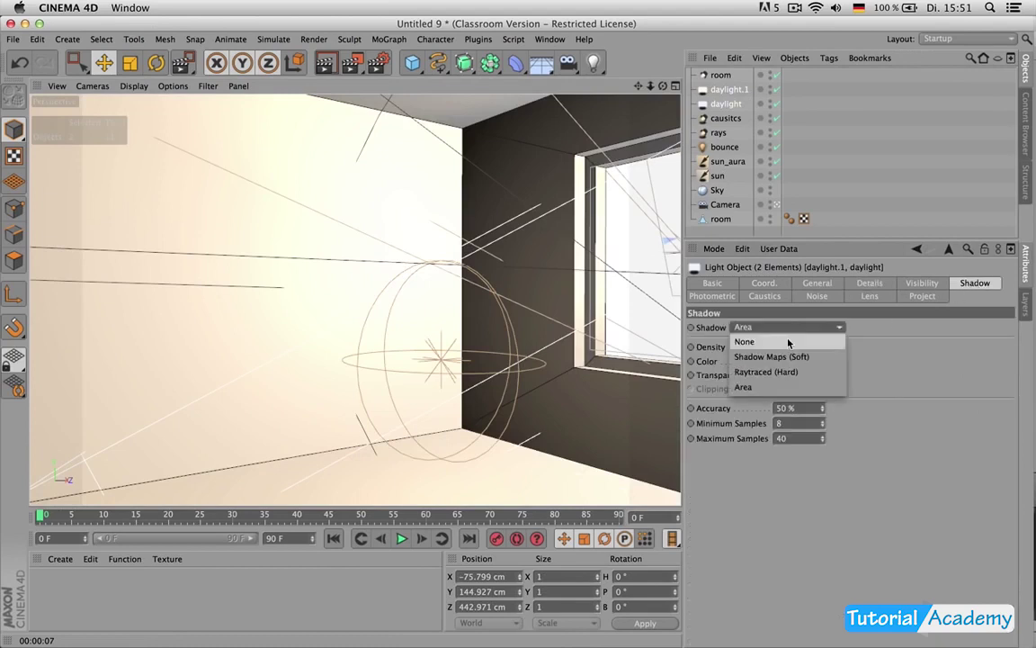
left_click(813, 304)
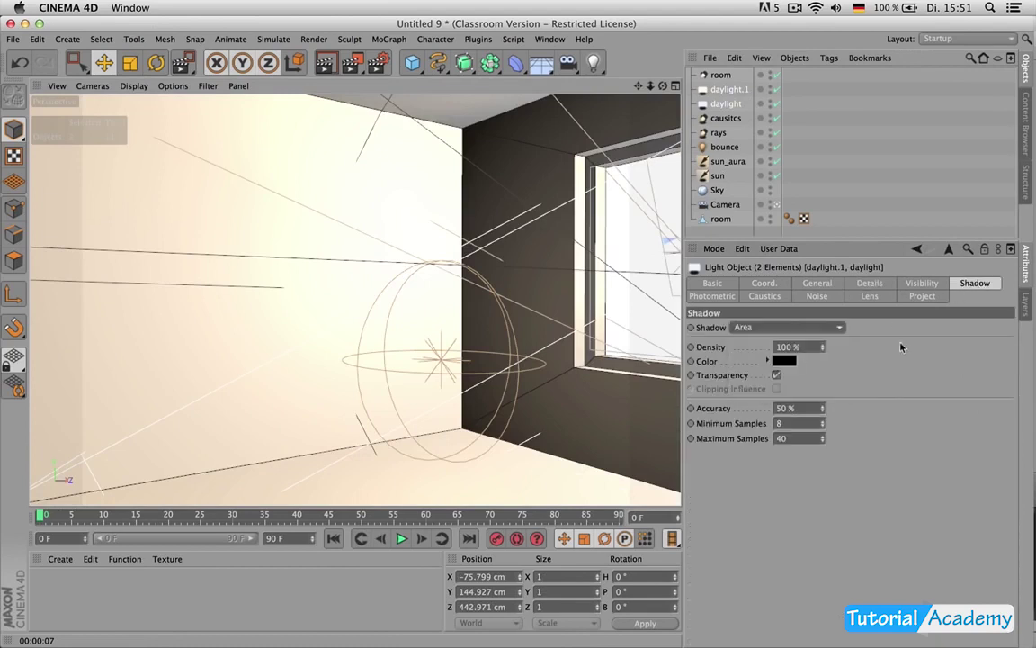
Step: Move only the daylight light along its Z axis to 395.096 cm and test-render the perspective view
left_click(799, 132)
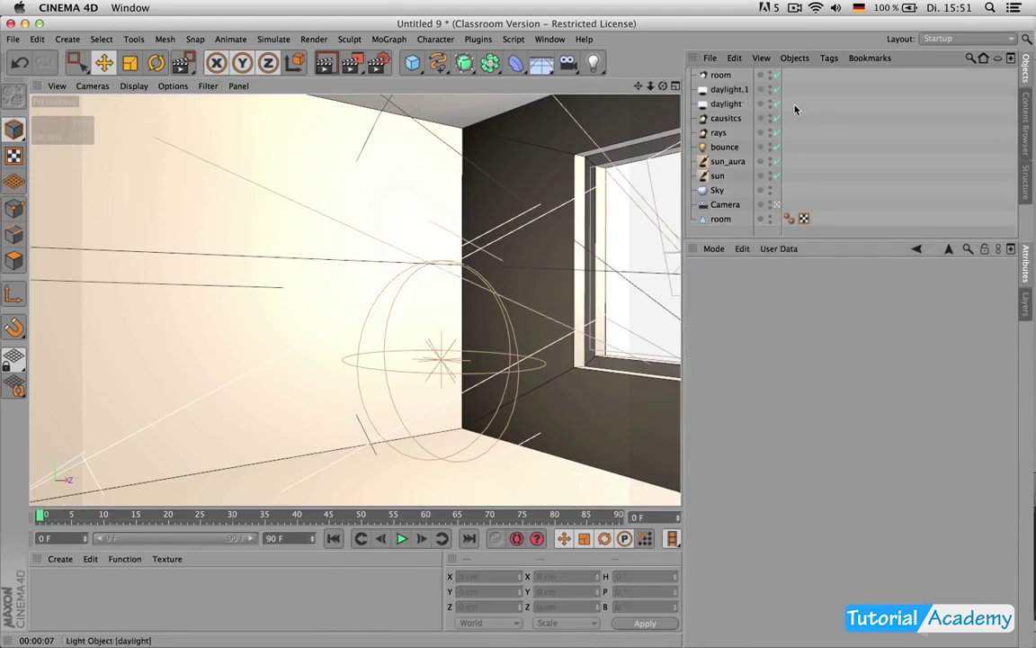
left_click(731, 106)
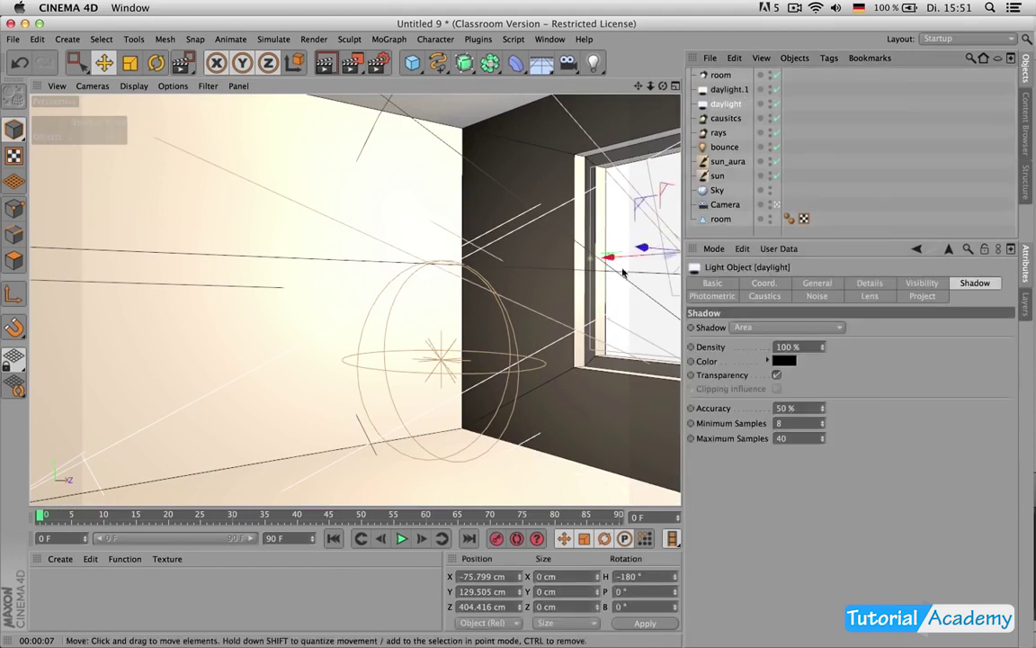
left_click_drag(651, 250, 611, 256)
key("ctrl+r")
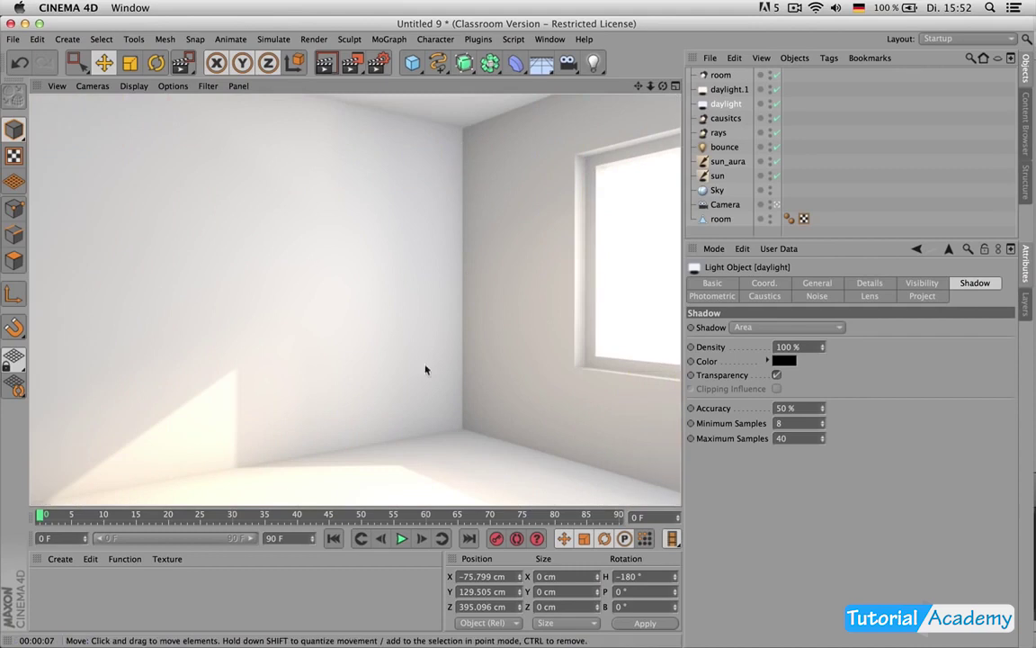
Step: Adjust the daylight light's placement at the window in the top view and test-render the perspective view
middle_click(593, 206)
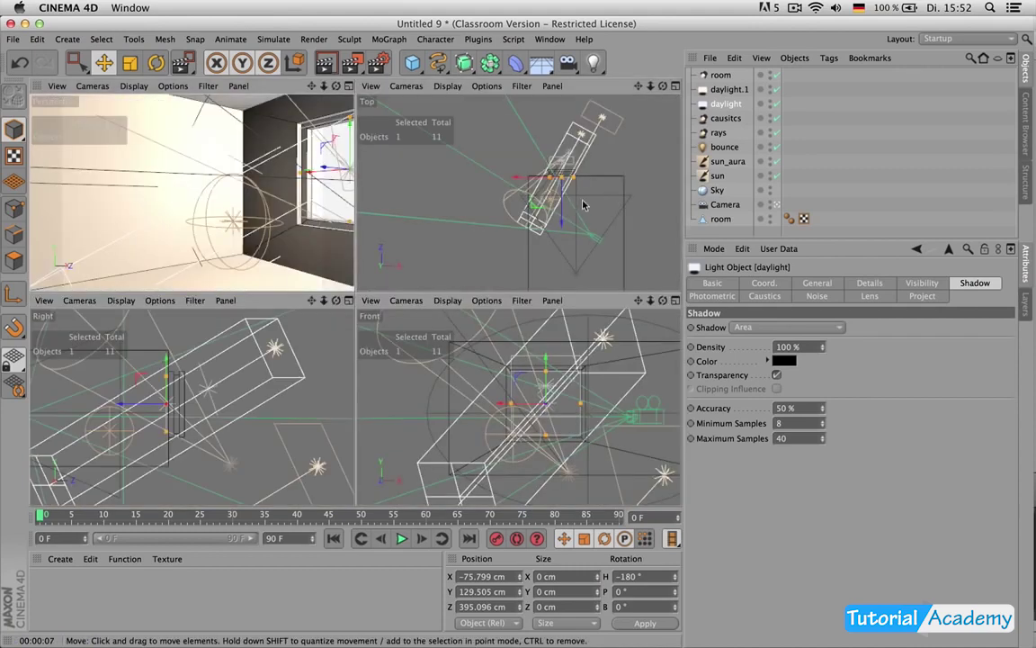
scroll(590, 208, "up", 5)
left_click_drag(548, 178, 520, 163)
middle_click(300, 173)
key("ctrl+r")
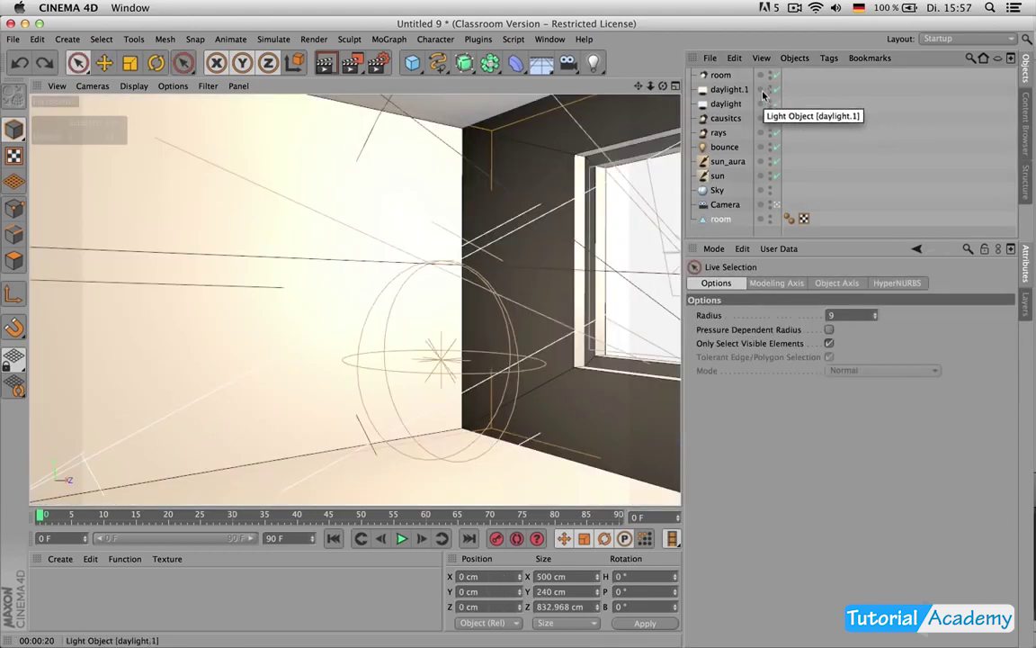
Step: Raise the causitcs light's intensity to 100% and test-render a region of the upper wall beside the room corner
left_click(720, 118)
left_click(834, 284)
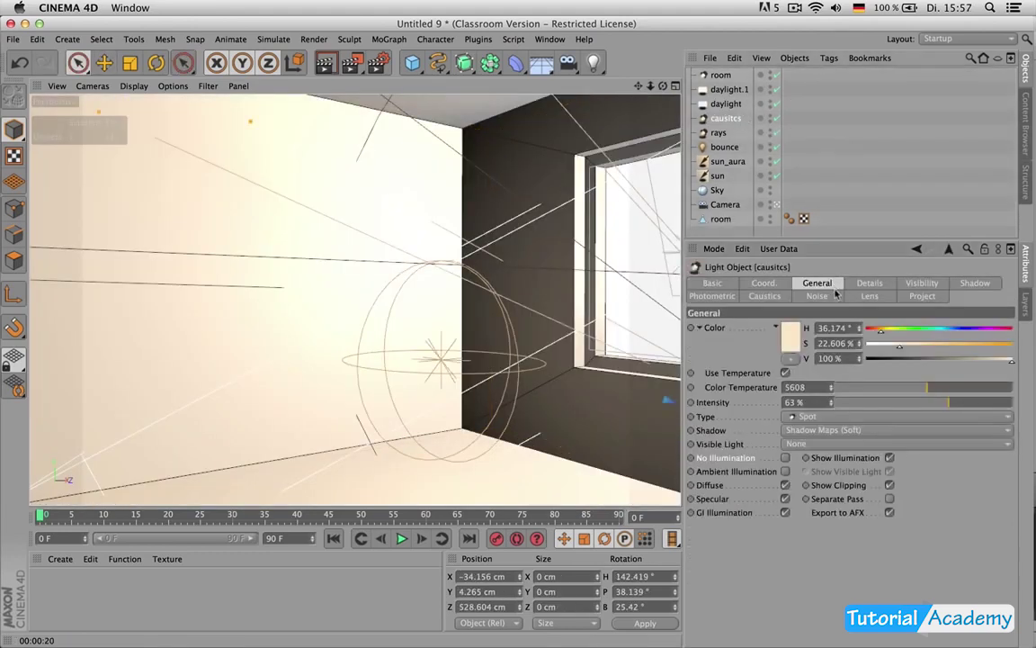
left_click_drag(949, 403, 1014, 403)
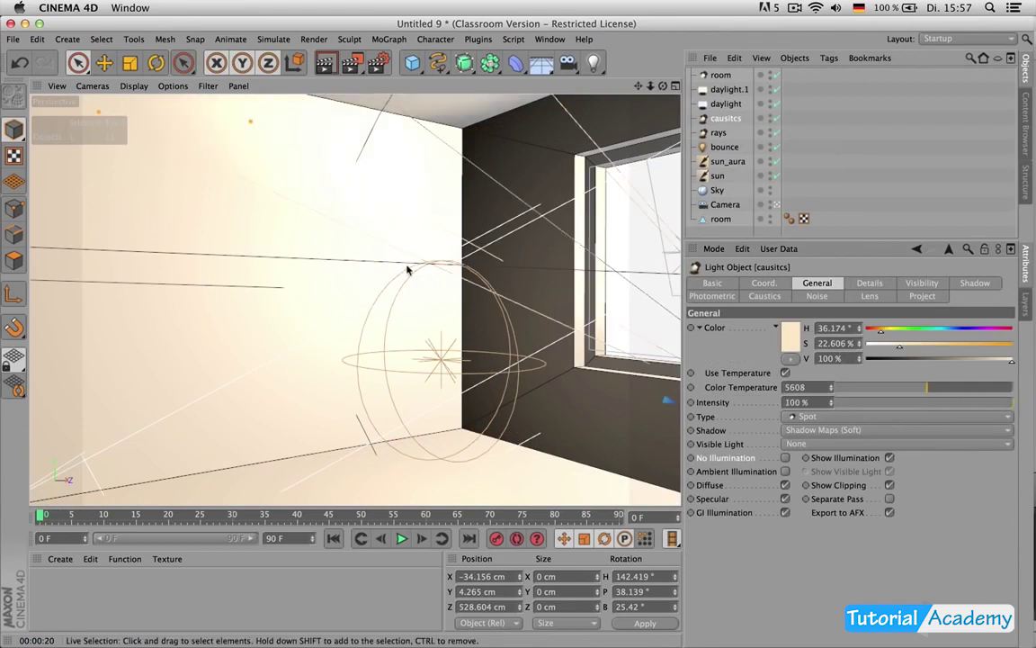
left_click_drag(352, 63, 409, 81)
left_click_drag(437, 233, 286, 90)
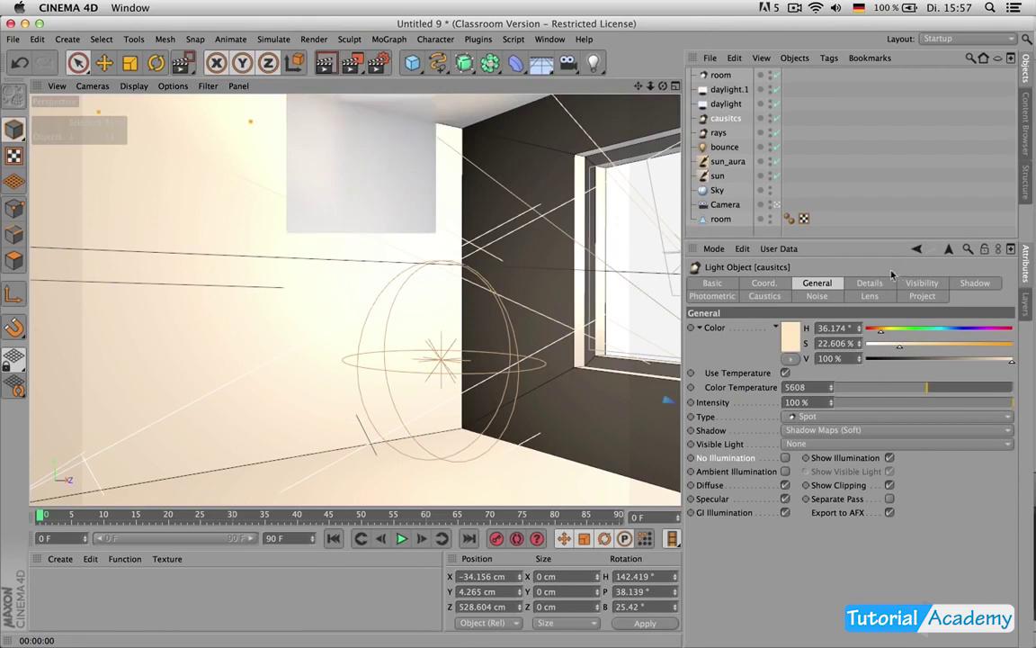
Step: Set the causitcs light's shadow map resolution to 160 by 160 and test-render the full view
left_click(957, 284)
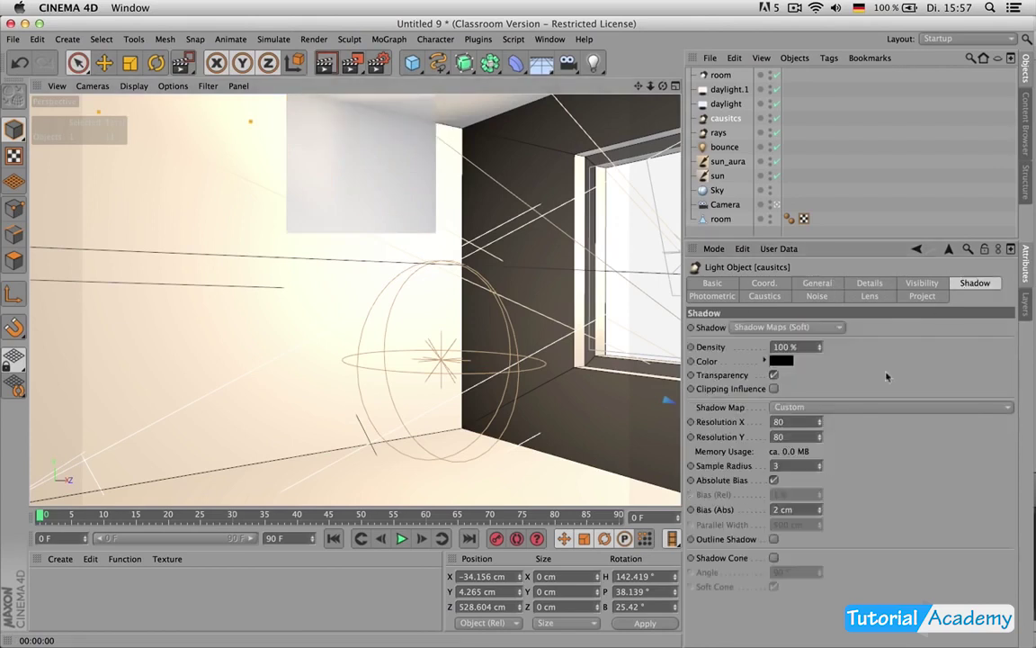
left_click(793, 421)
type("160")
key("Tab")
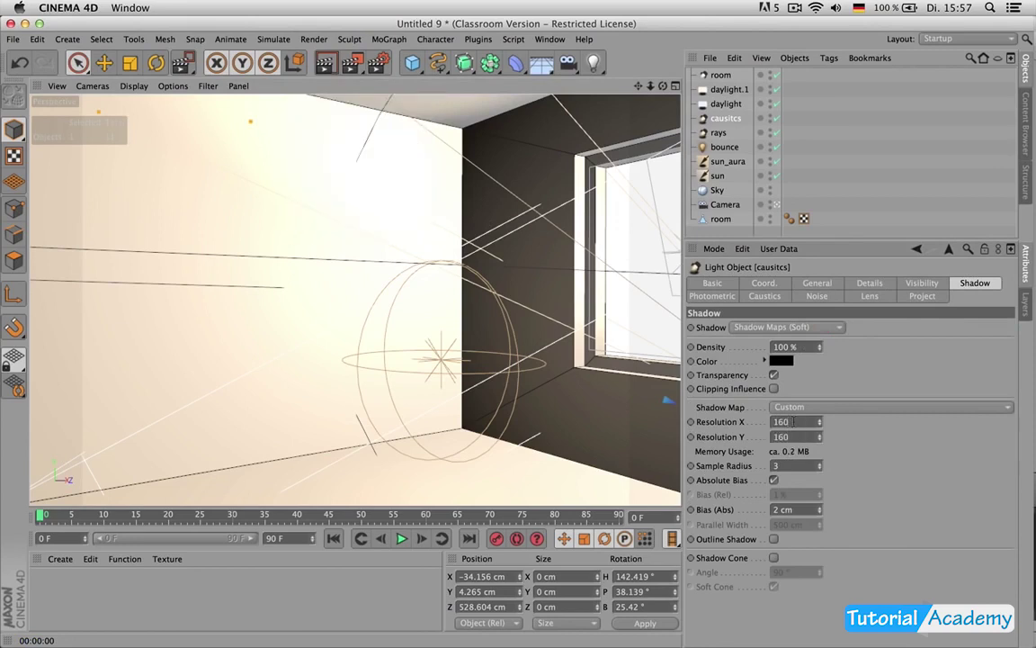
left_click(815, 283)
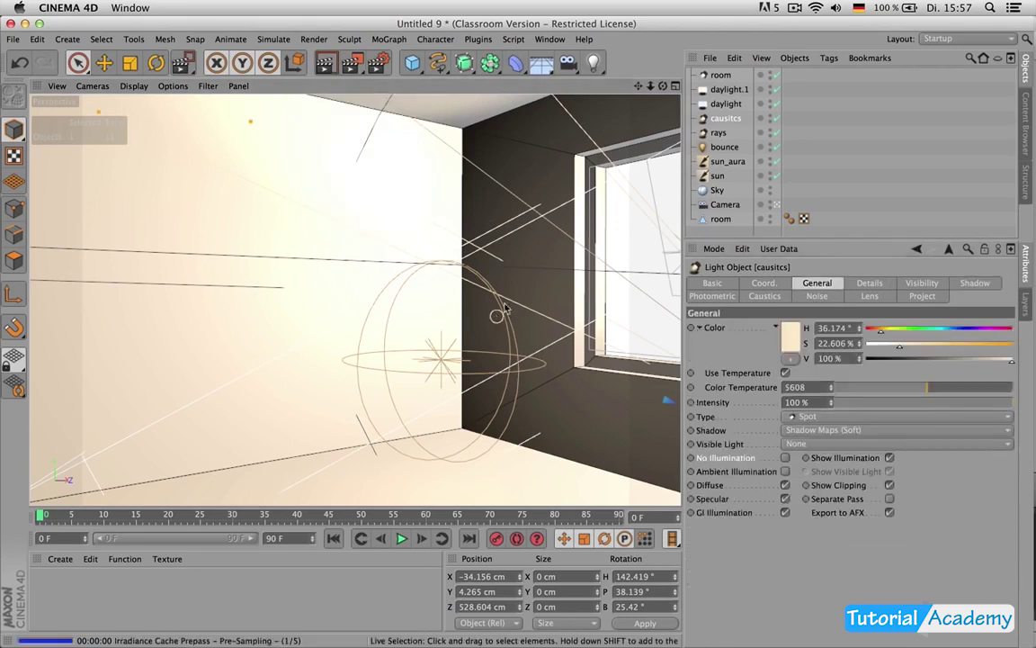
key("ctrl+r")
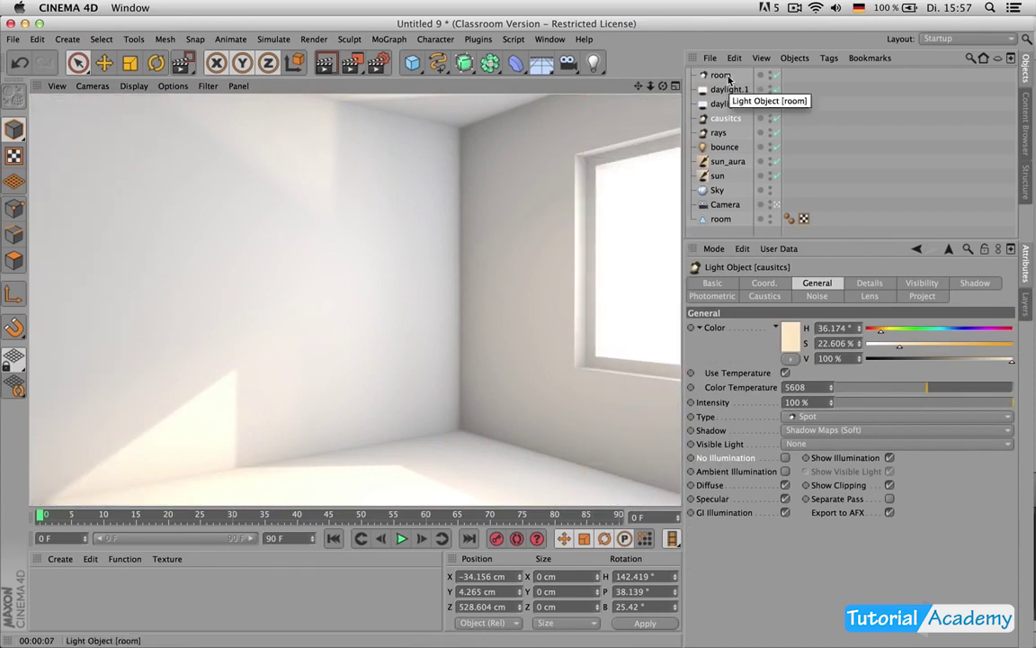
Step: Set the causitcs light's aspect ratio to 0.73 and test-render the view
left_click(726, 118)
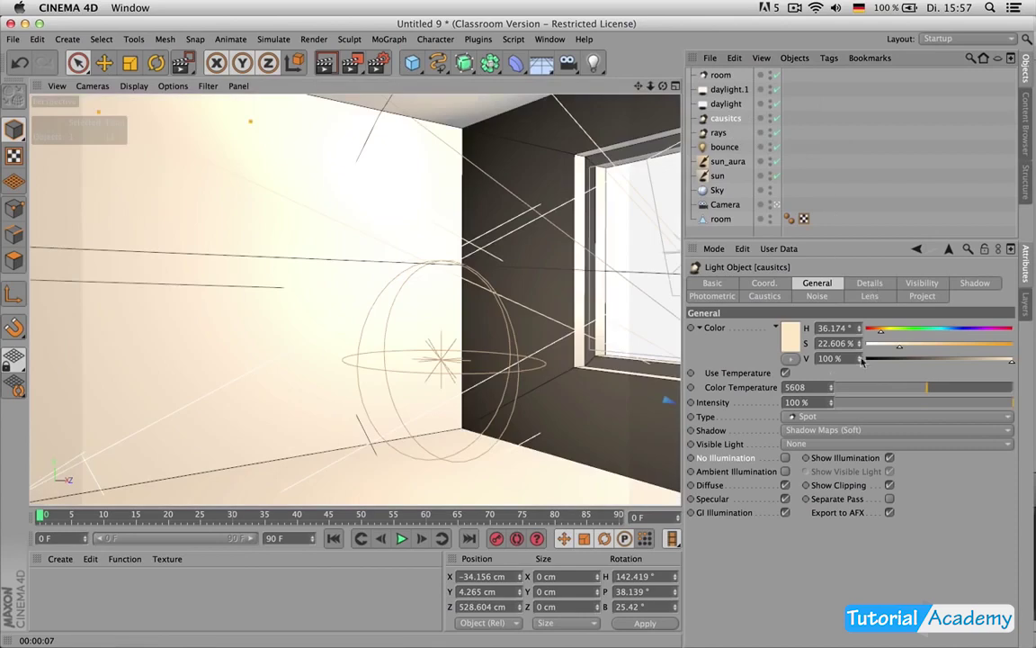
left_click(869, 283)
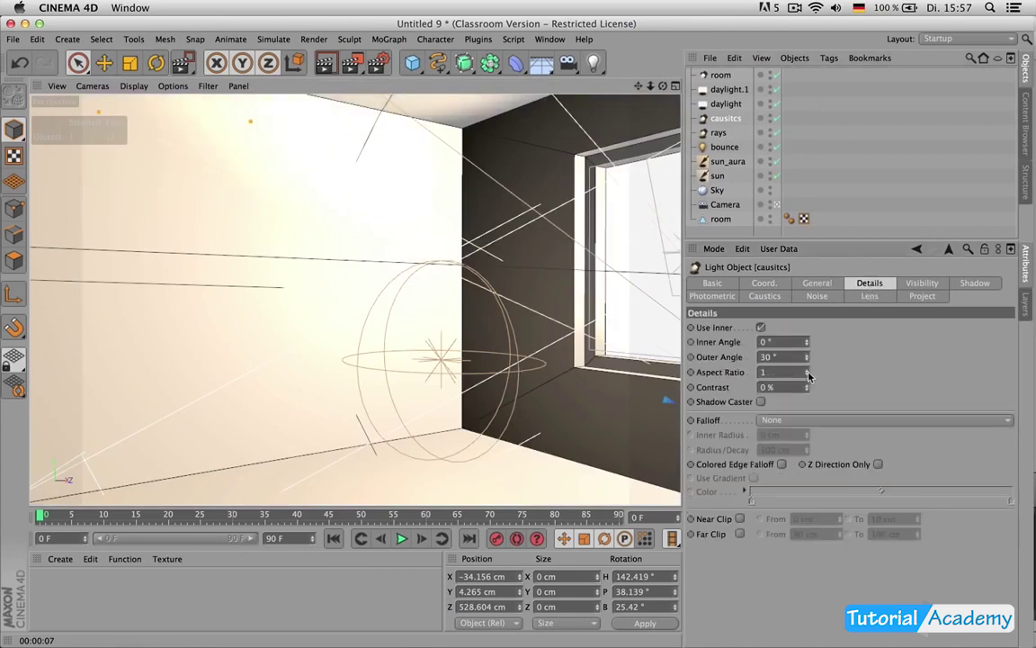
left_click_drag(805, 376, 805, 391)
key("super+r")
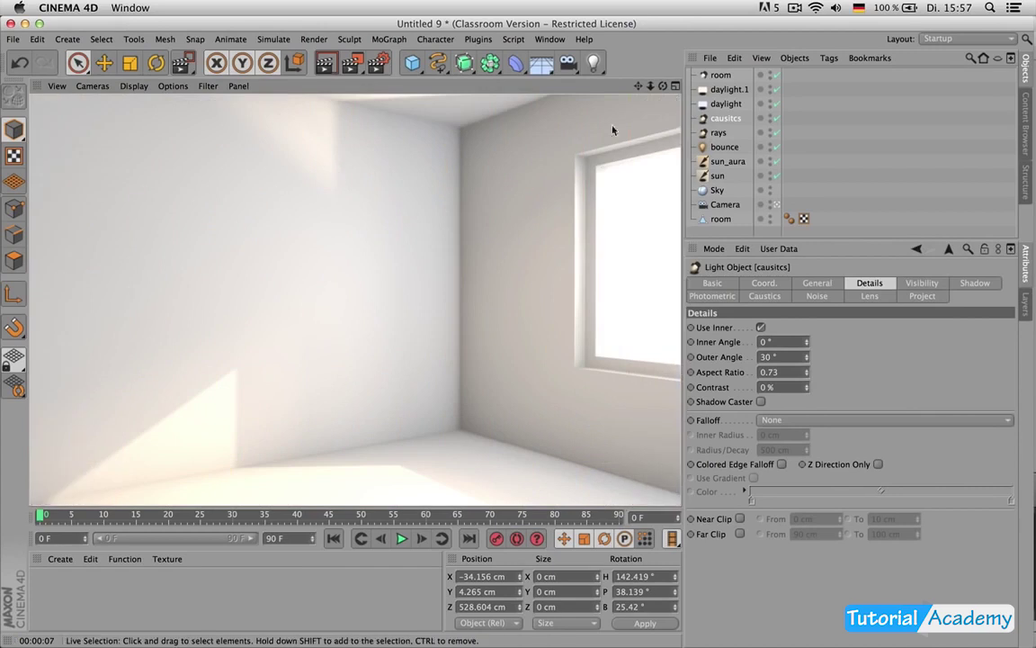
Step: Set the room spot light's outer angle to 76.78° and its intensity to 46%, and test-render the view
left_click(720, 75)
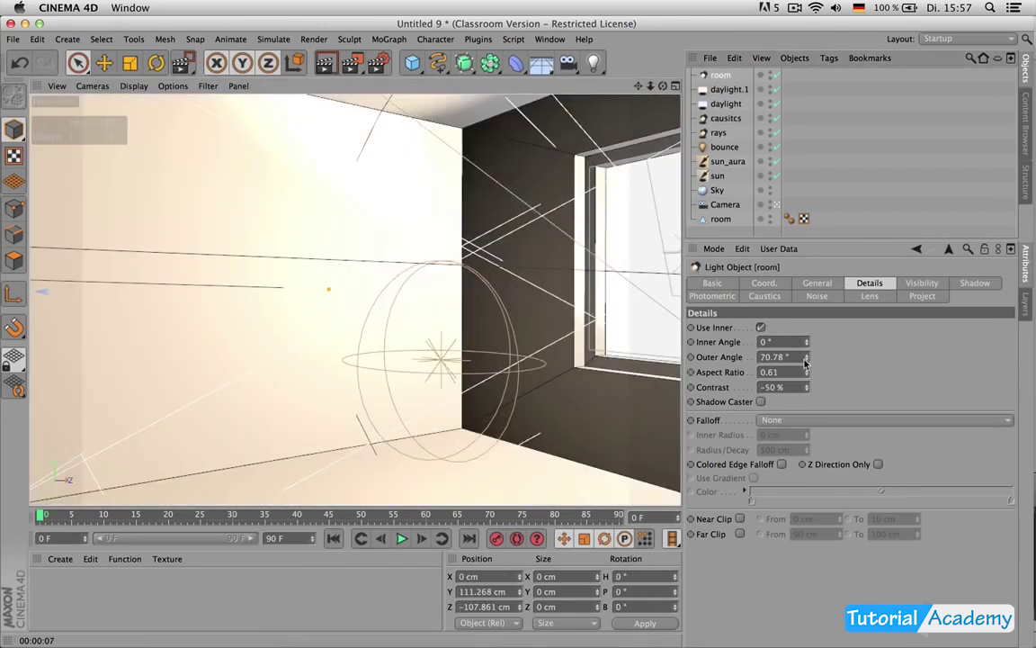
left_click_drag(807, 358, 807, 358)
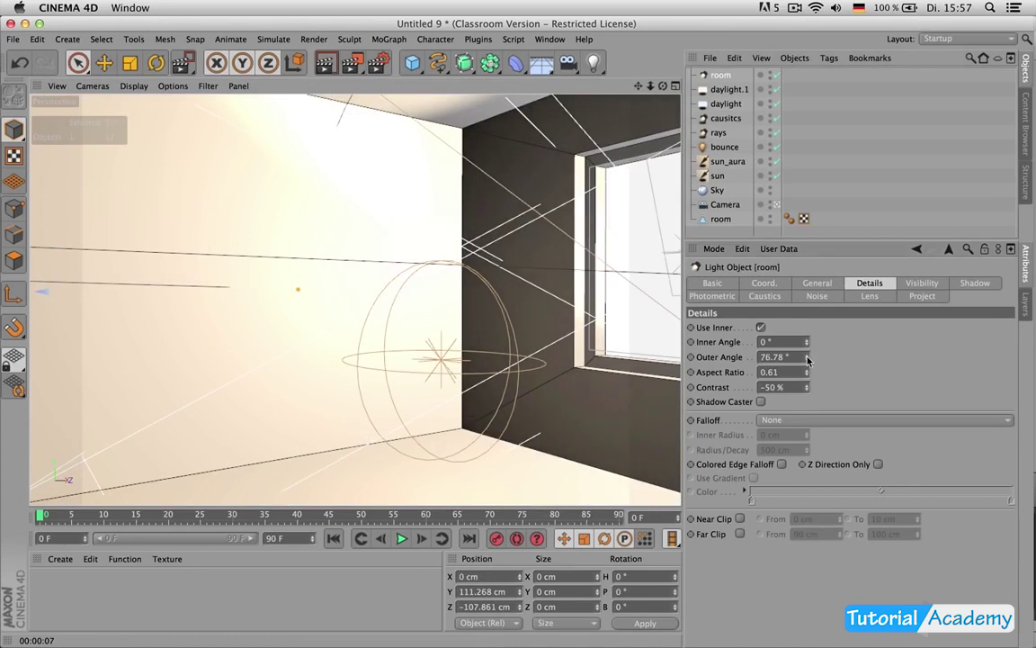
left_click(817, 283)
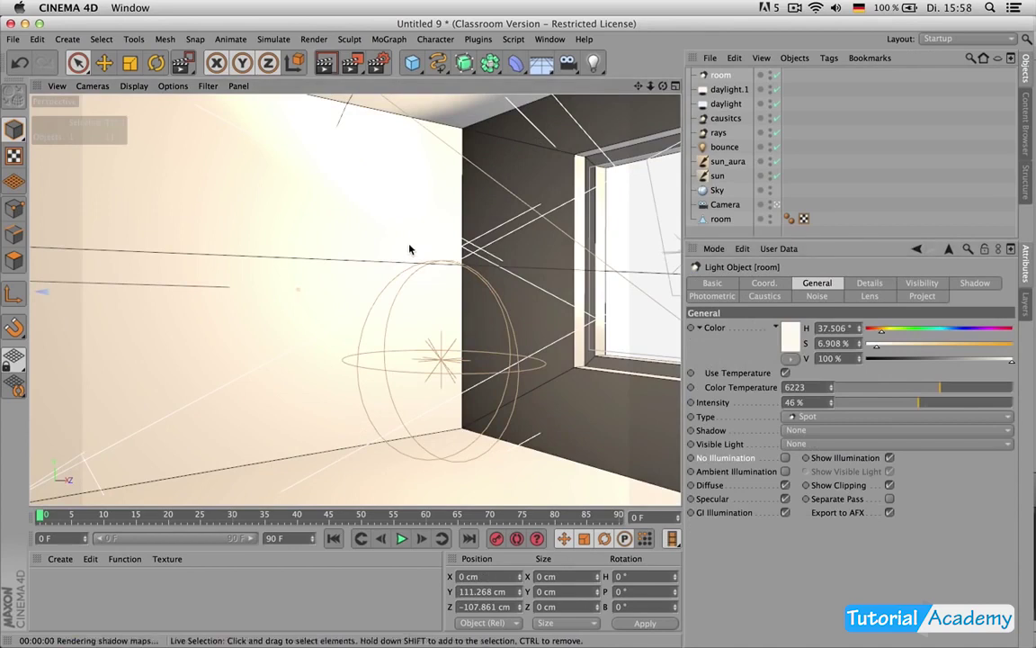
key("ctrl+r")
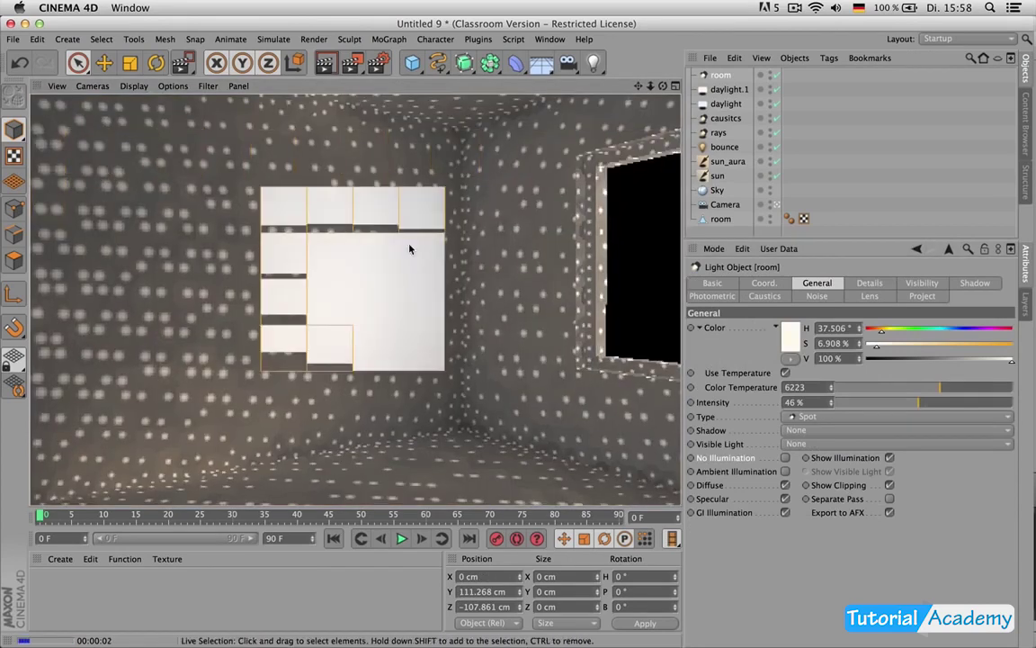